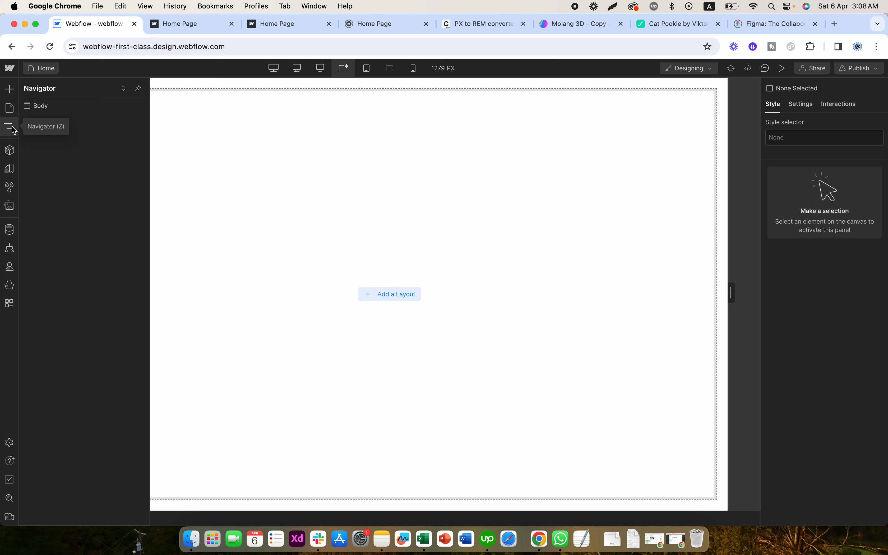
{"action": "left_click", "coordinate": [13, 129]}
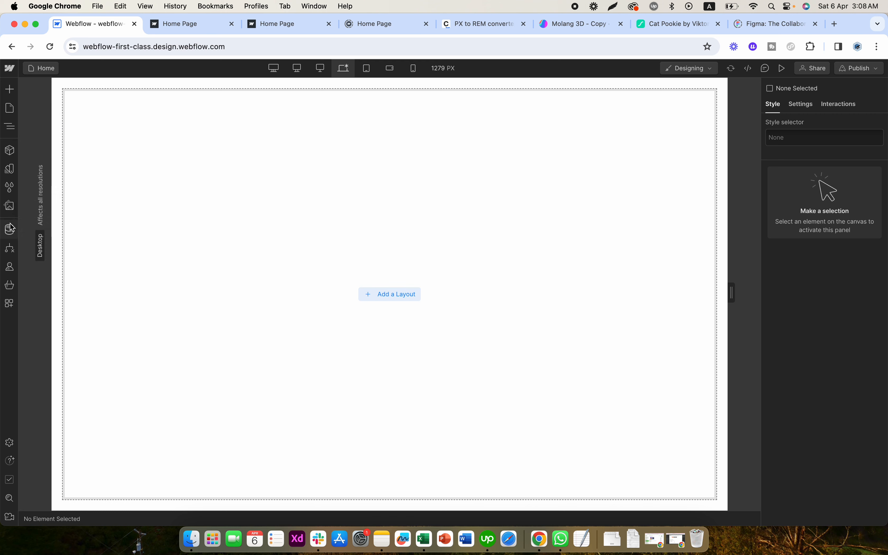
{"action": "left_click", "coordinate": [9, 205]}
{"action": "left_click", "coordinate": [11, 189]}
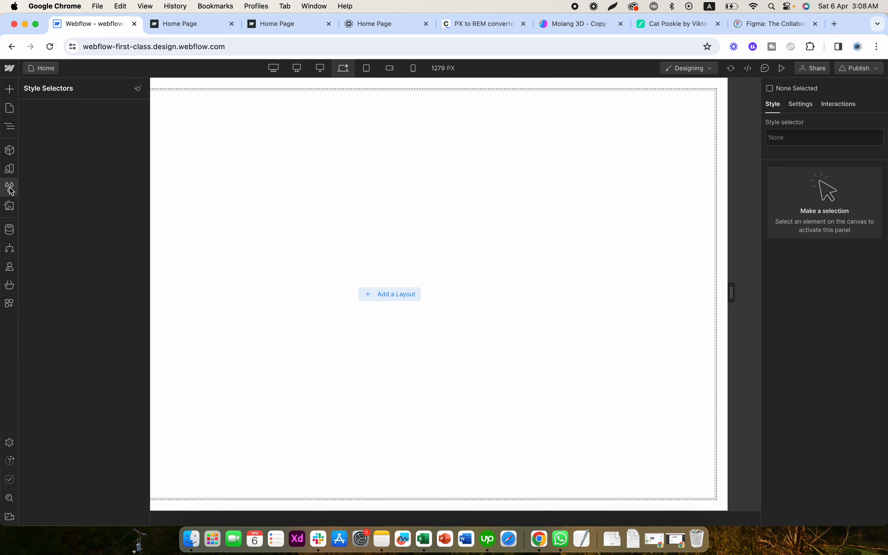
{"action": "left_click", "coordinate": [11, 169]}
{"action": "left_click", "coordinate": [11, 148]}
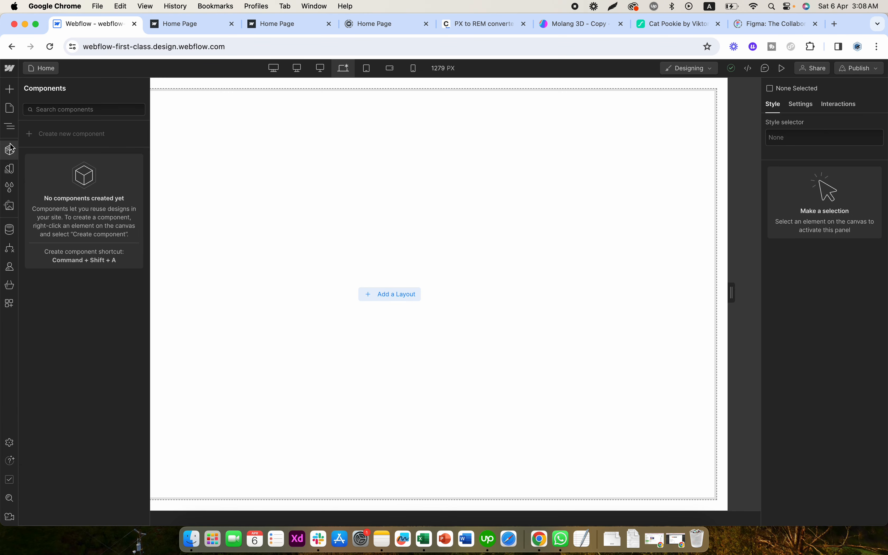
{"action": "left_click", "coordinate": [10, 127]}
{"action": "left_click", "coordinate": [11, 152]}
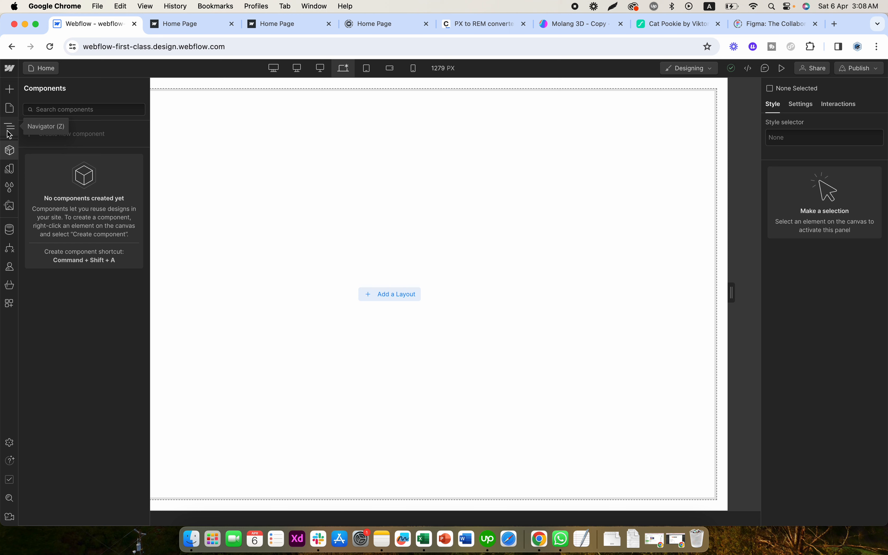
- Start a new collection in the site's CMS
{"action": "left_click", "coordinate": [9, 230]}
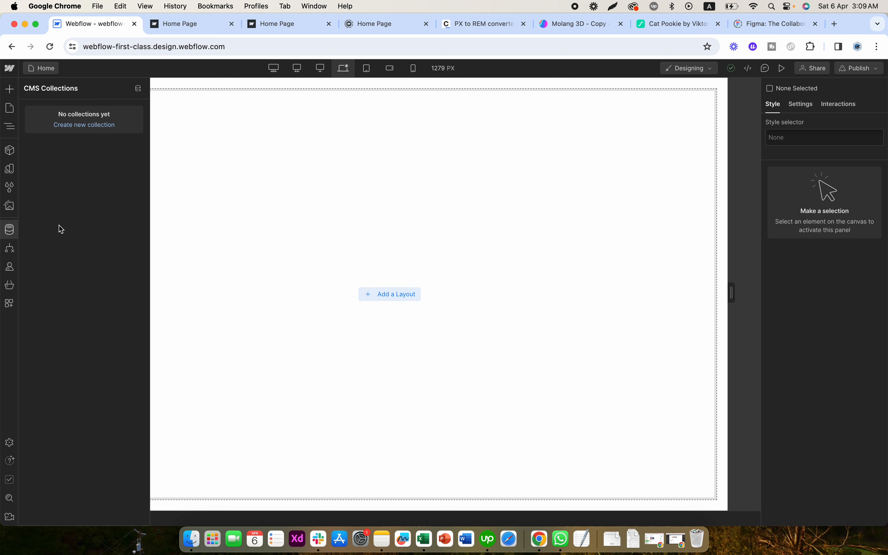
{"action": "left_click", "coordinate": [13, 230]}
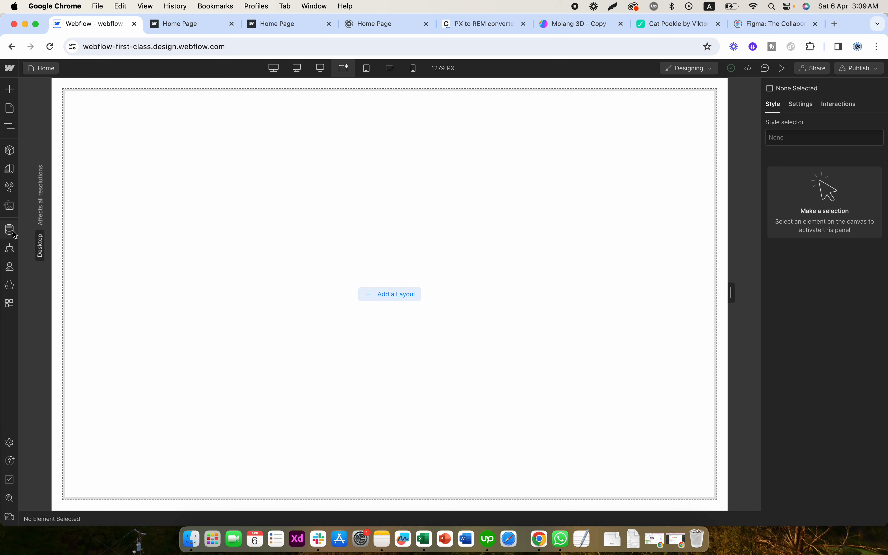
{"action": "left_click", "coordinate": [11, 230]}
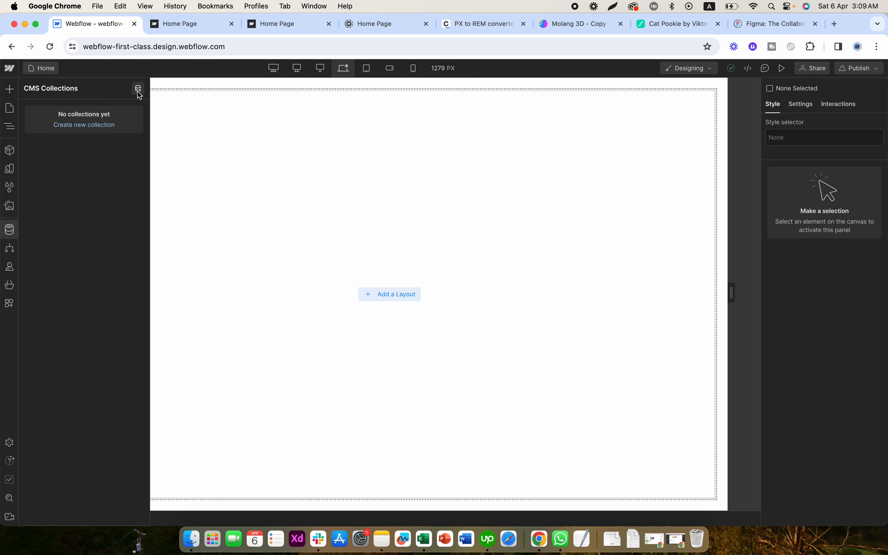
{"action": "left_click", "coordinate": [92, 125]}
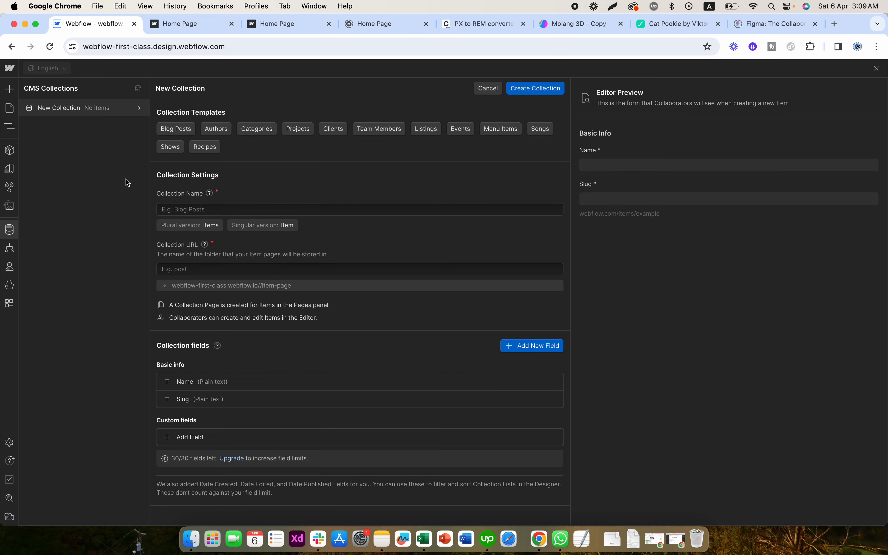
{"action": "left_click", "coordinate": [203, 210]}
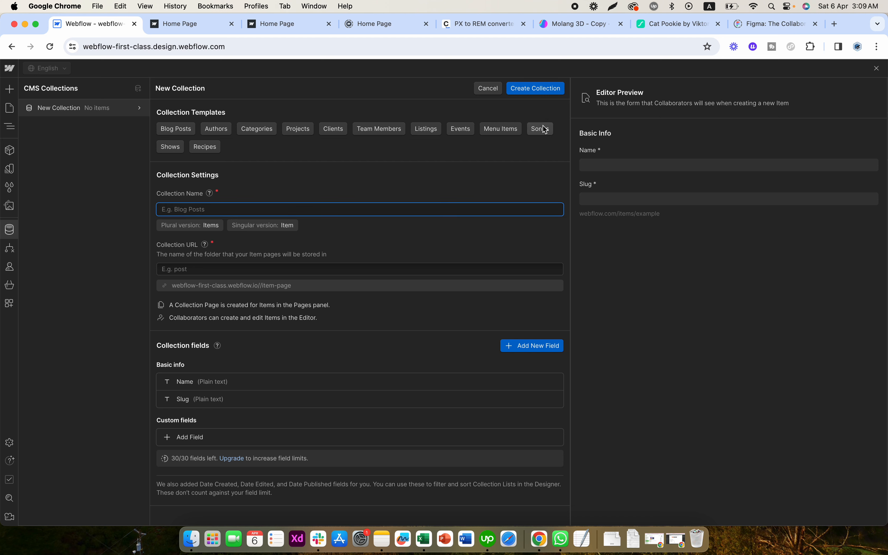
- Load the Blog Posts template into the new collection and examine its name, URL and custom fields
{"action": "left_click", "coordinate": [177, 130]}
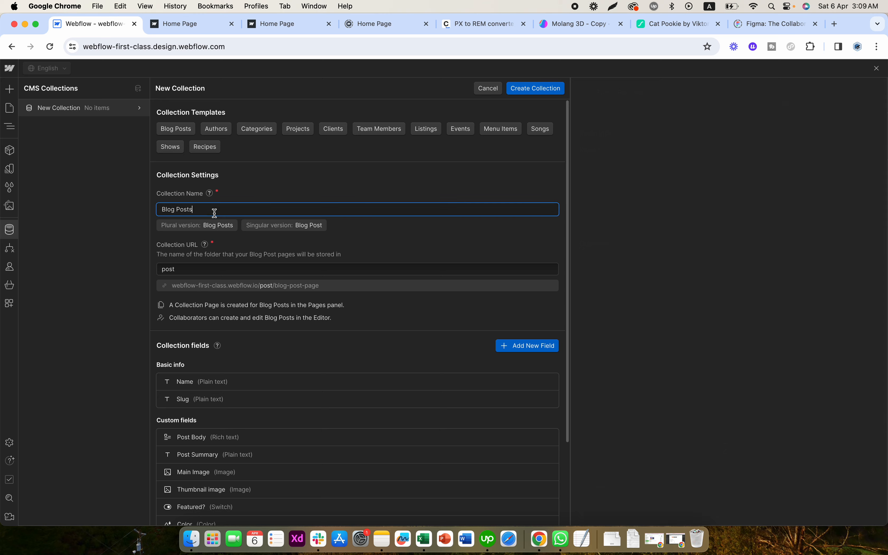
{"action": "left_click", "coordinate": [213, 209]}
{"action": "double_click", "coordinate": [168, 269]}
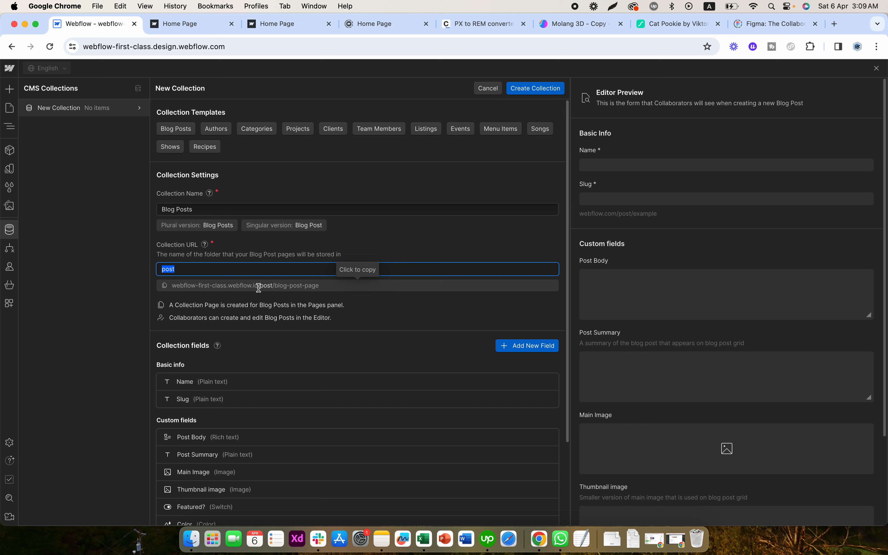
{"action": "left_click", "coordinate": [234, 310]}
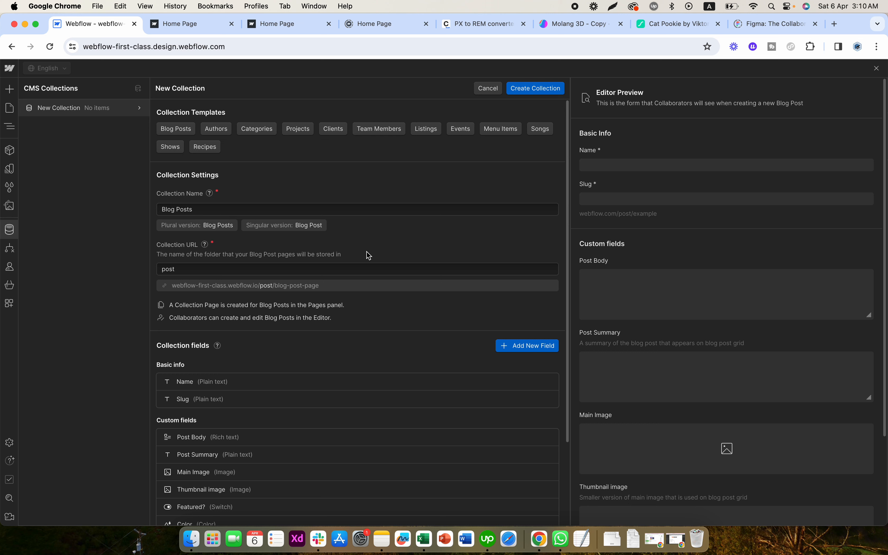
{"action": "left_click", "coordinate": [211, 268]}
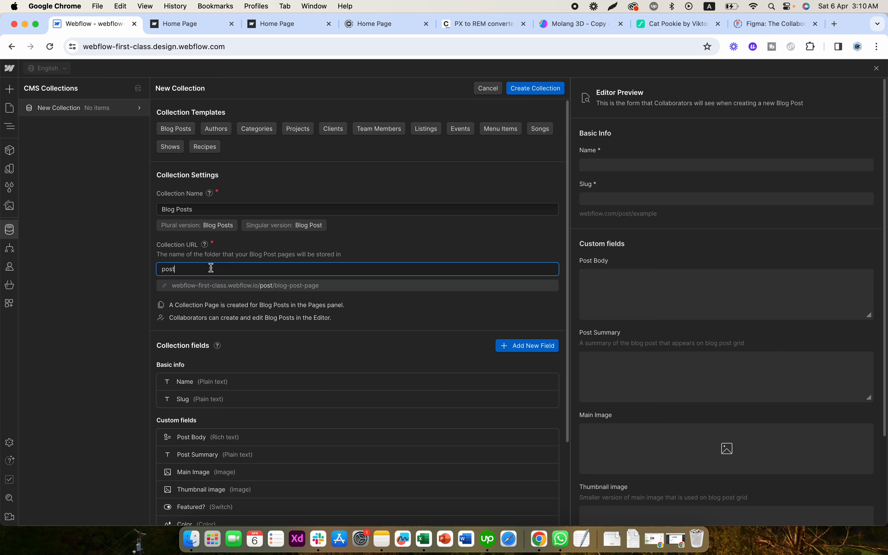
{"action": "left_click", "coordinate": [286, 255]}
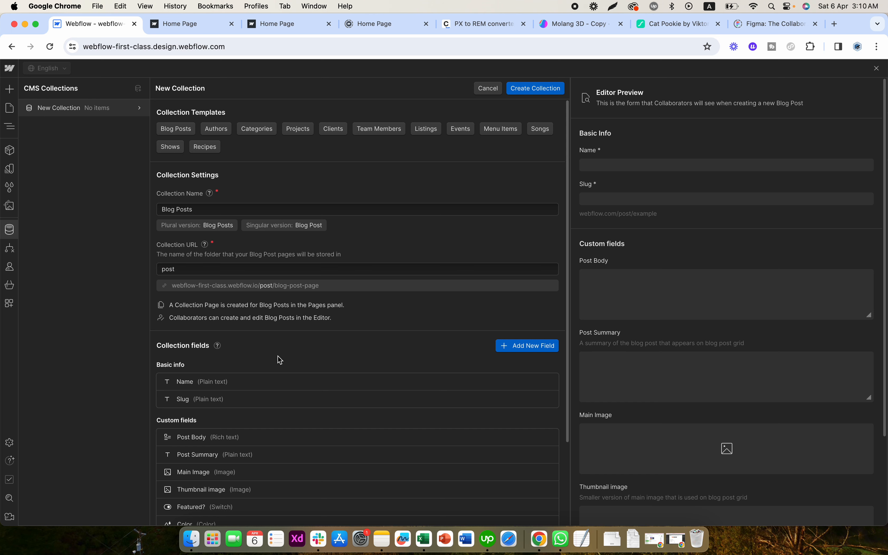
{"action": "scroll", "coordinate": [280, 360], "scroll_direction": "down", "scroll_amount": 3}
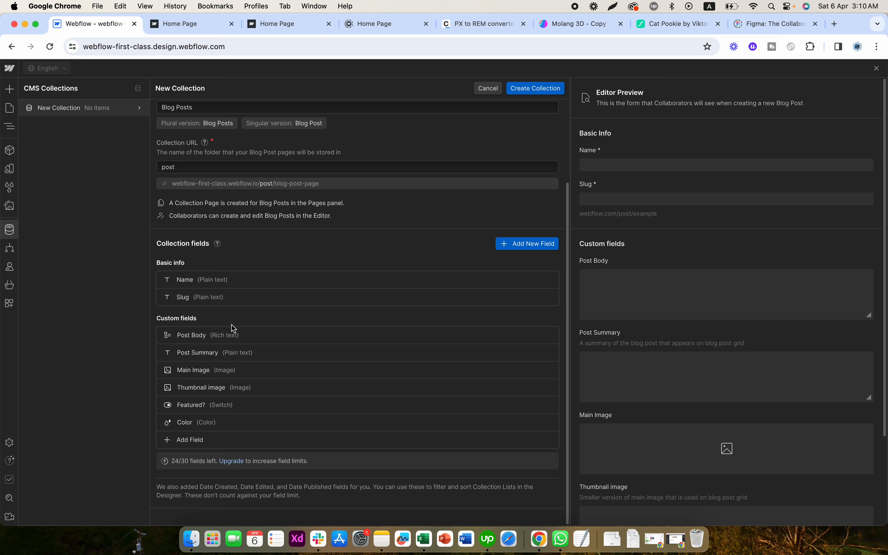
{"action": "scroll", "coordinate": [316, 222], "scroll_direction": "up", "scroll_amount": 3}
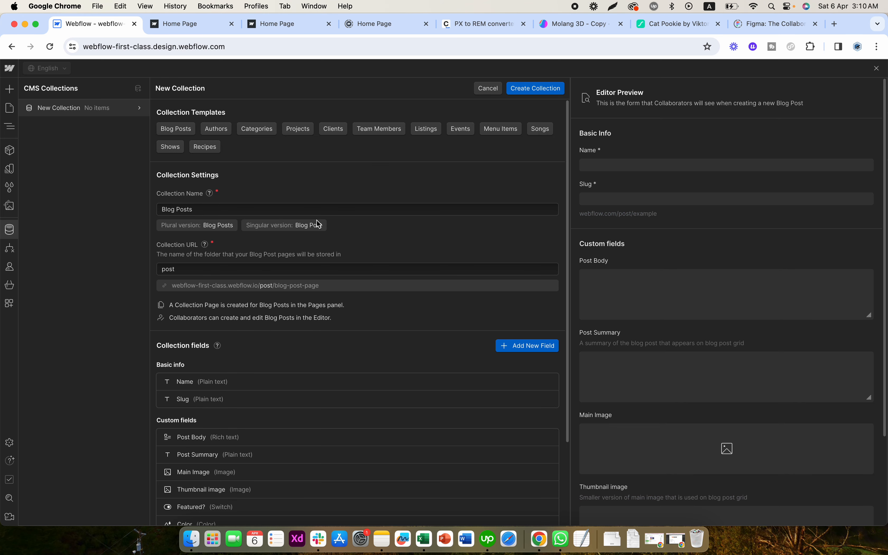
- Load the Authors and Categories collection templates in turn and examine the fields each one provides
{"action": "left_click", "coordinate": [217, 130]}
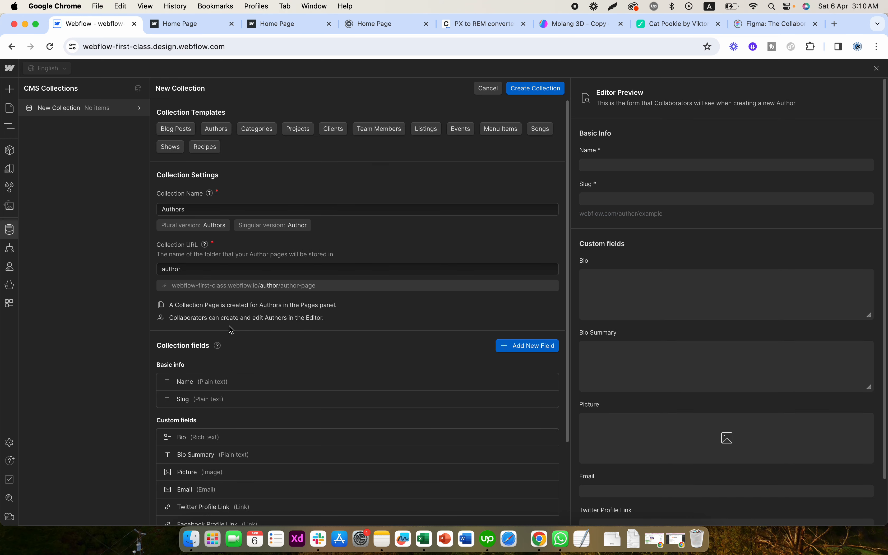
{"action": "scroll", "coordinate": [231, 329], "scroll_direction": "down", "scroll_amount": 3}
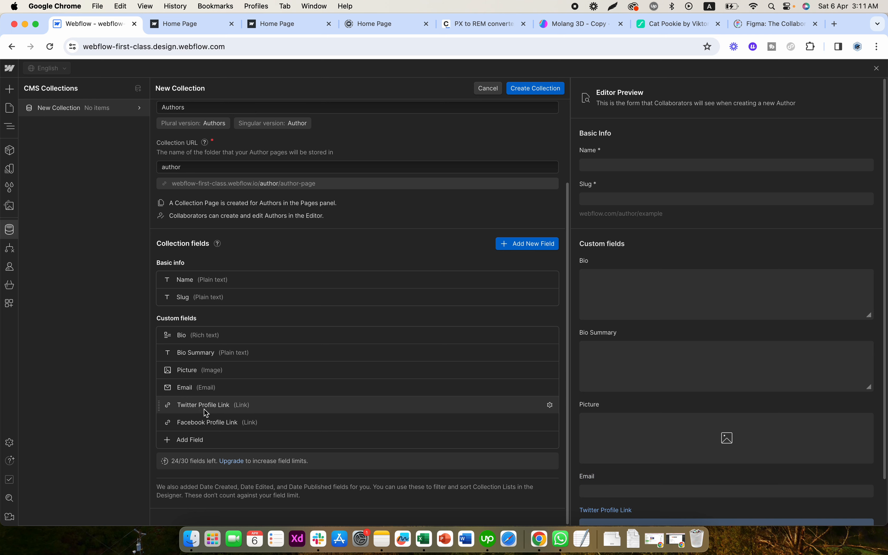
{"action": "scroll", "coordinate": [269, 333], "scroll_direction": "up", "scroll_amount": 3}
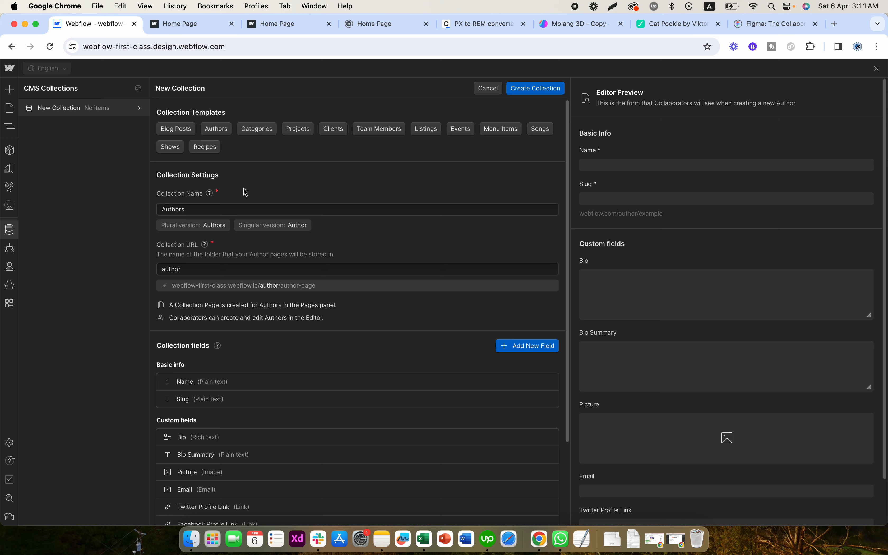
{"action": "left_click", "coordinate": [261, 132]}
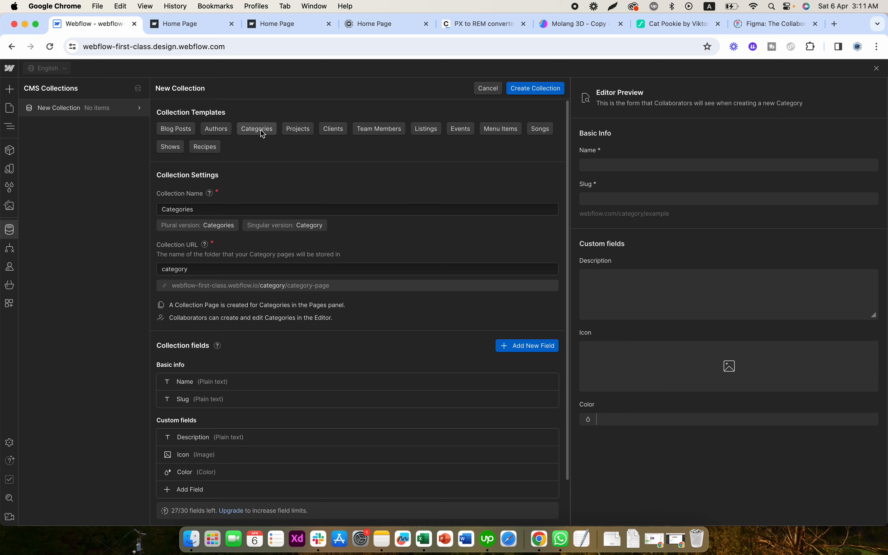
{"action": "scroll", "coordinate": [205, 330], "scroll_direction": "down", "scroll_amount": 2}
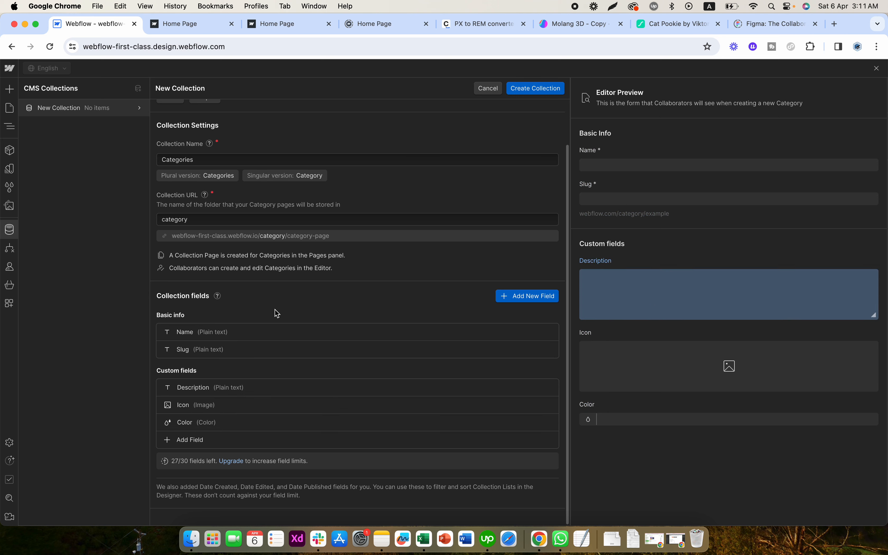
{"action": "scroll", "coordinate": [302, 290], "scroll_direction": "up", "scroll_amount": 2}
- Load the Projects and Clients collection templates in turn and examine the fields each one provides
{"action": "left_click", "coordinate": [303, 128]}
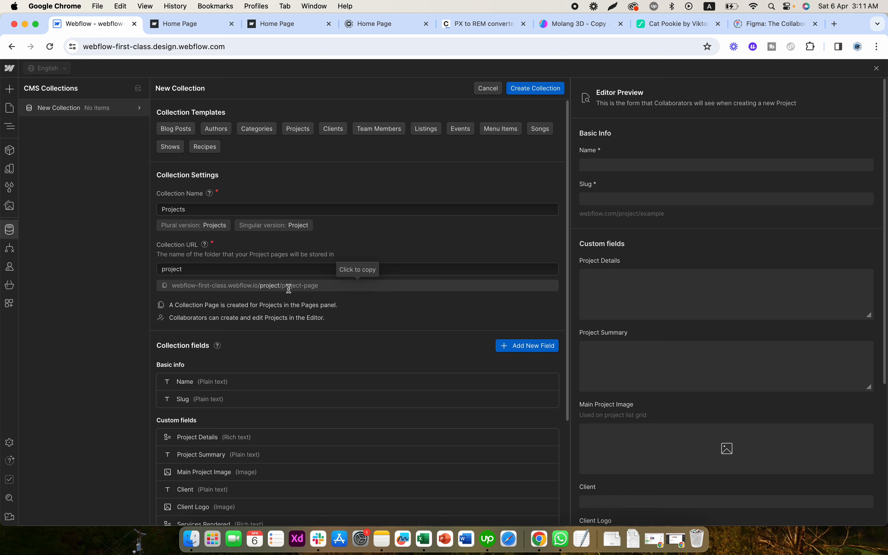
{"action": "scroll", "coordinate": [289, 288], "scroll_direction": "down", "scroll_amount": 4}
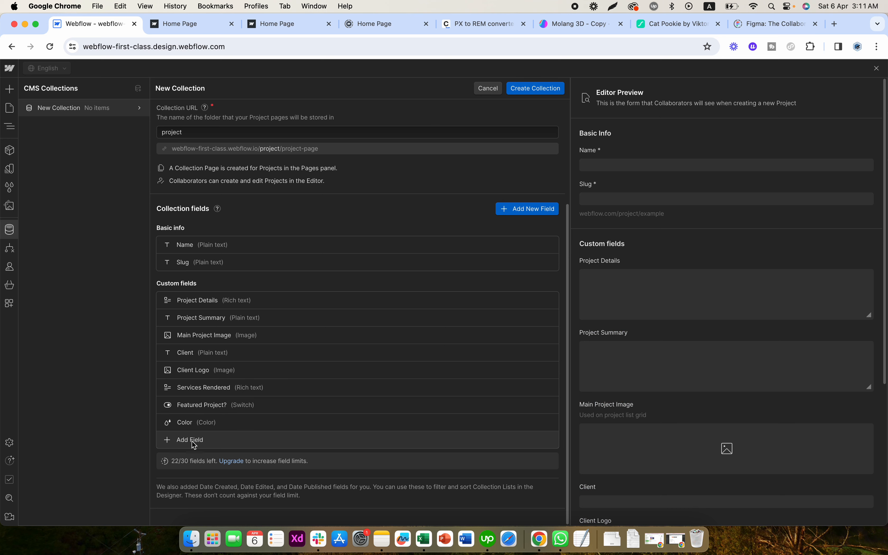
{"action": "scroll", "coordinate": [341, 291], "scroll_direction": "up", "scroll_amount": 4}
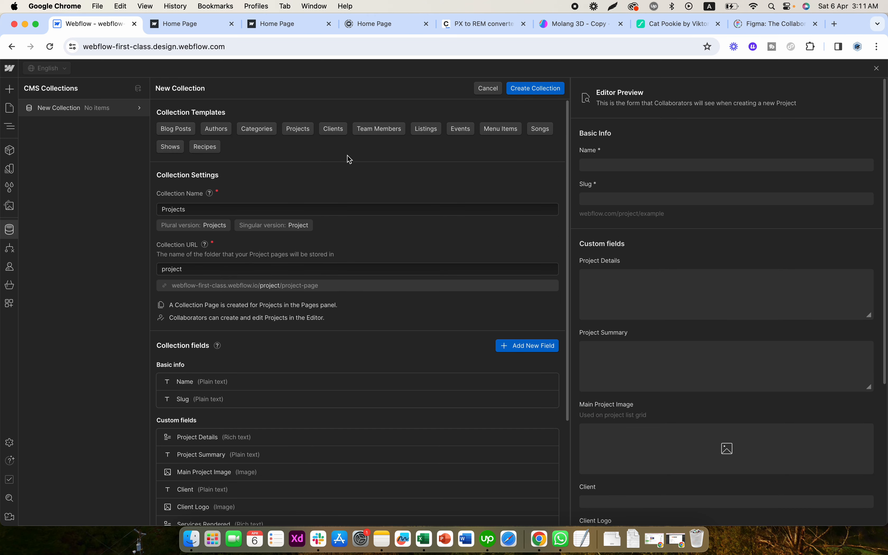
{"action": "left_click", "coordinate": [338, 127]}
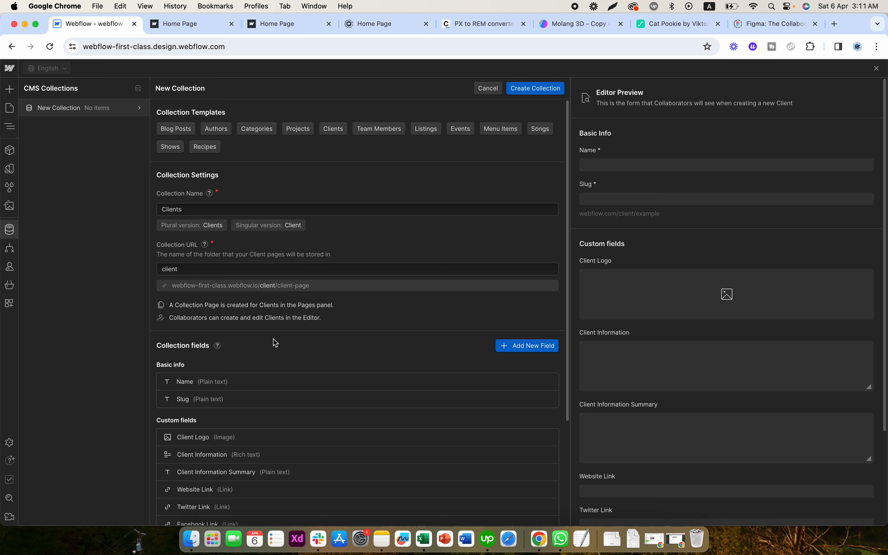
{"action": "scroll", "coordinate": [275, 343], "scroll_direction": "down", "scroll_amount": 3}
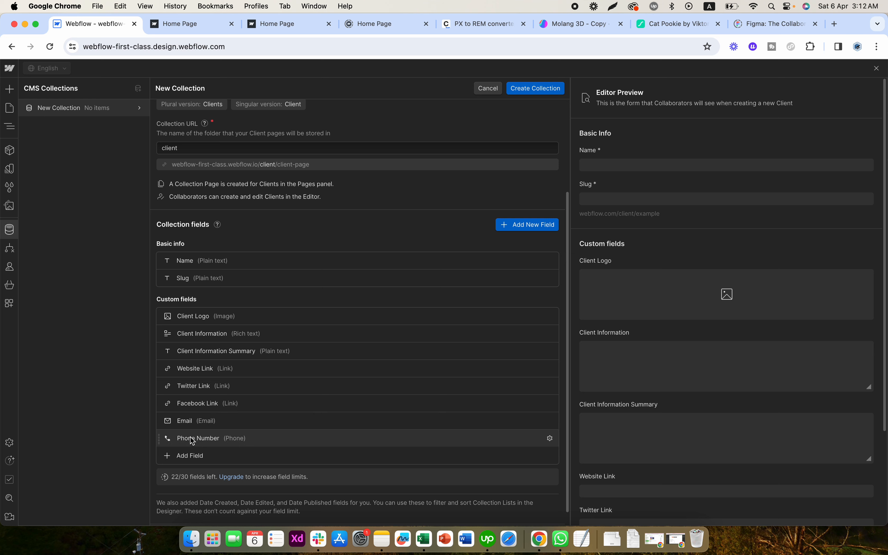
{"action": "scroll", "coordinate": [295, 359], "scroll_direction": "up", "scroll_amount": 5}
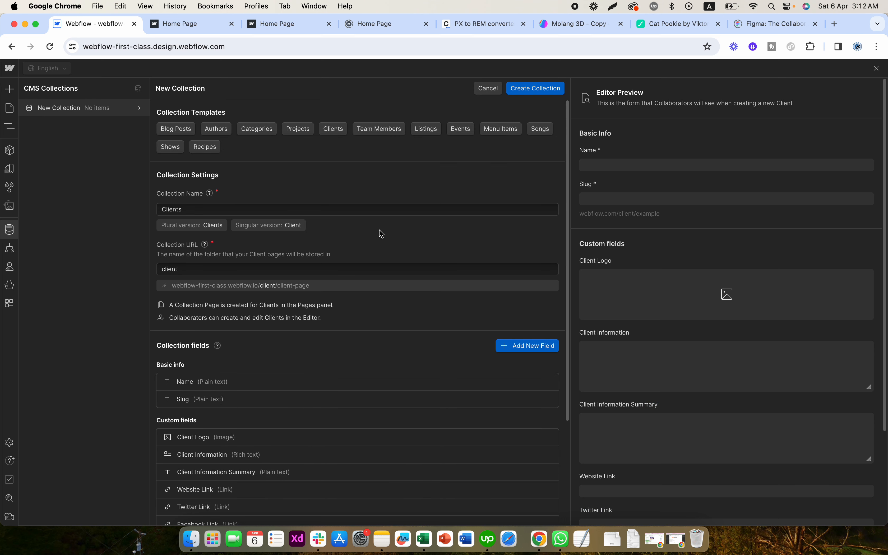
- Load the Team Members and Listings collection templates in turn and examine the fields each one provides
{"action": "left_click", "coordinate": [391, 135]}
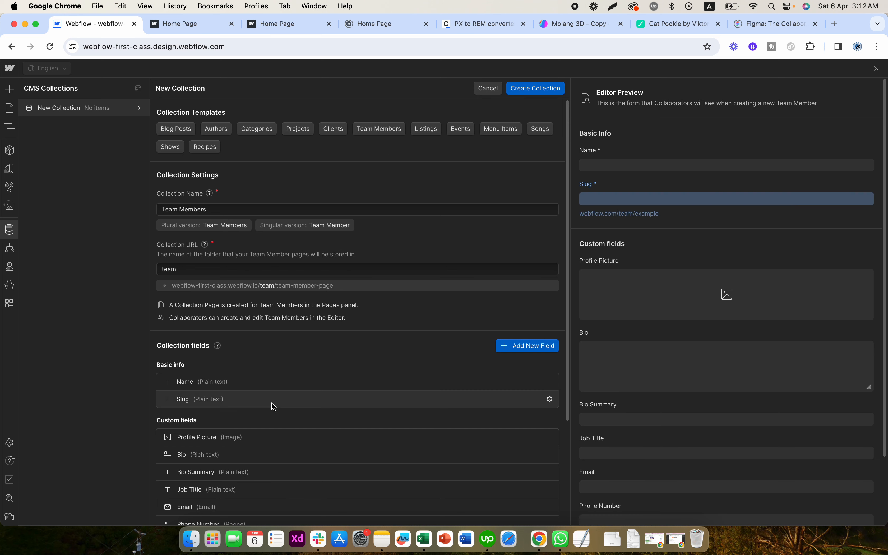
{"action": "scroll", "coordinate": [273, 404], "scroll_direction": "down", "scroll_amount": 3}
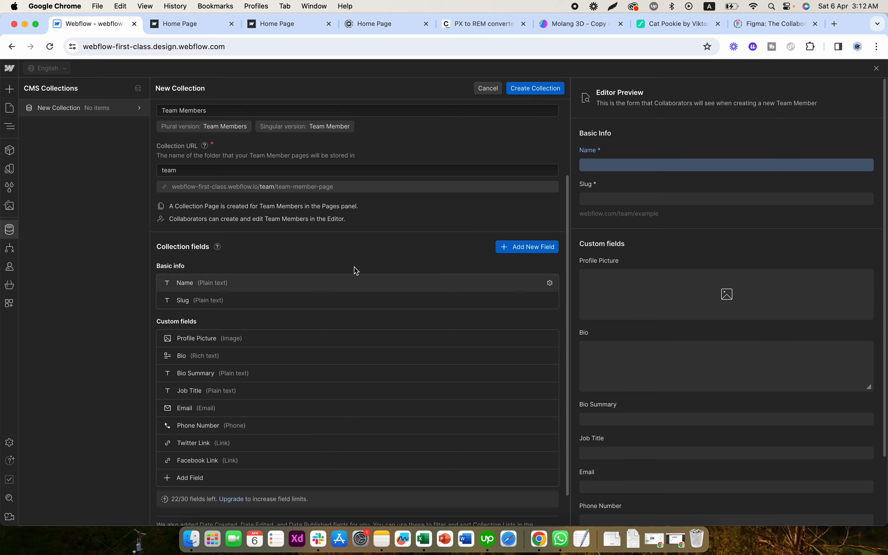
{"action": "scroll", "coordinate": [354, 271], "scroll_direction": "up", "scroll_amount": 3}
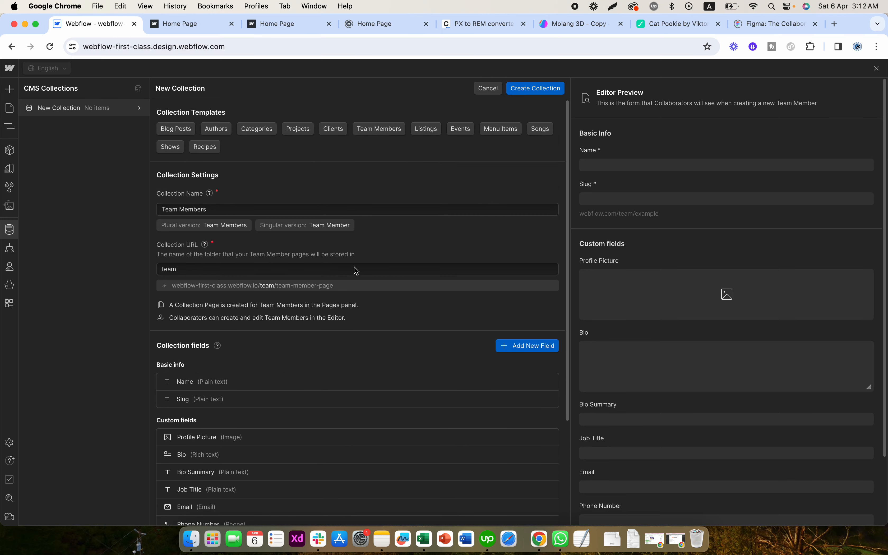
{"action": "left_click", "coordinate": [433, 133]}
{"action": "scroll", "coordinate": [307, 337], "scroll_direction": "down", "scroll_amount": 6}
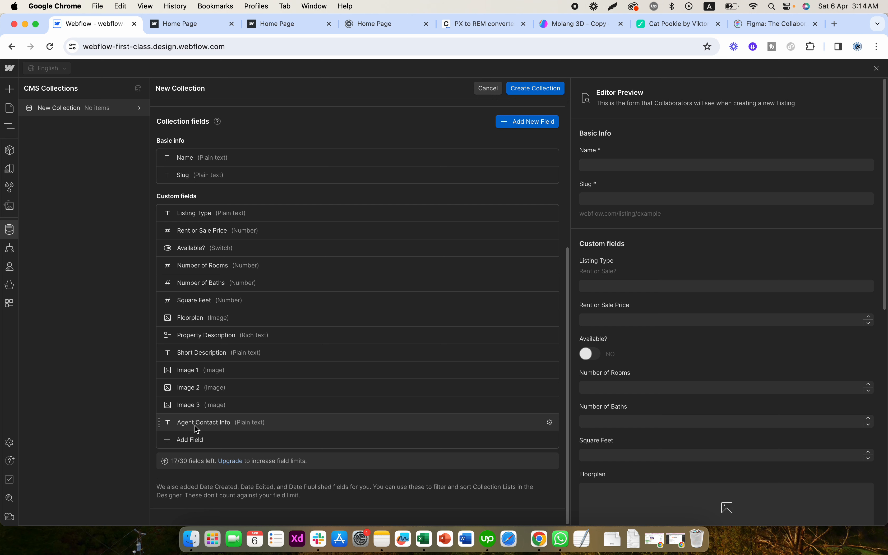
{"action": "scroll", "coordinate": [311, 291], "scroll_direction": "up", "scroll_amount": 6}
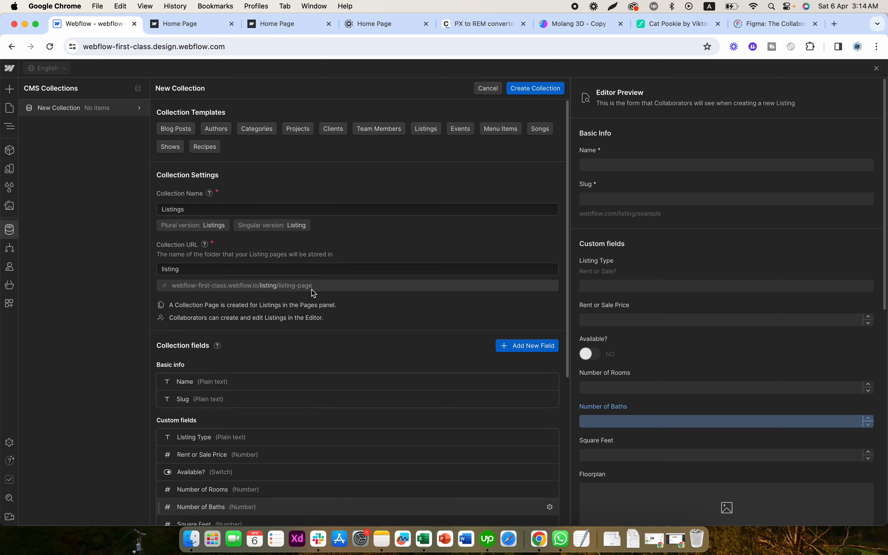
- Load the Events and Menu Items collection templates in turn and examine the fields each one provides
{"action": "left_click", "coordinate": [462, 131]}
{"action": "scroll", "coordinate": [364, 303], "scroll_direction": "down", "scroll_amount": 3}
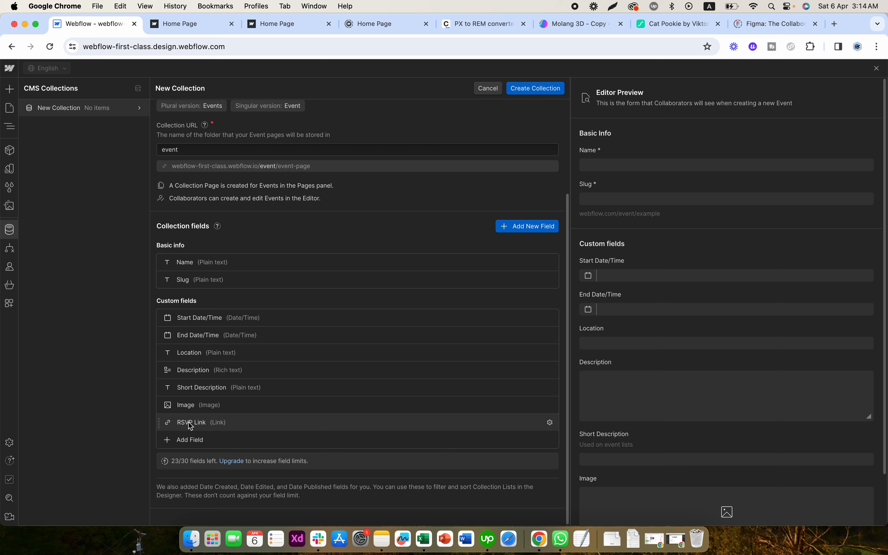
{"action": "scroll", "coordinate": [191, 426], "scroll_direction": "up", "scroll_amount": 5}
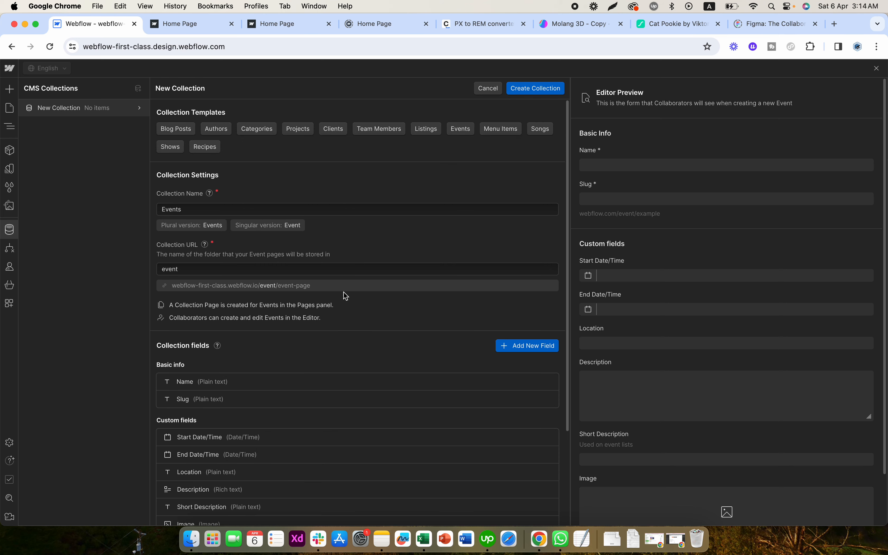
{"action": "left_click", "coordinate": [501, 129]}
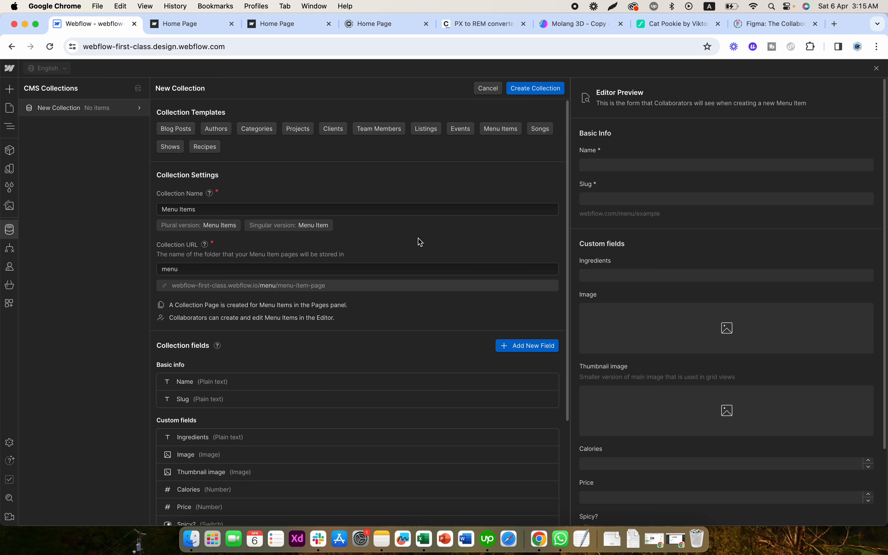
{"action": "scroll", "coordinate": [420, 242], "scroll_direction": "down", "scroll_amount": 4}
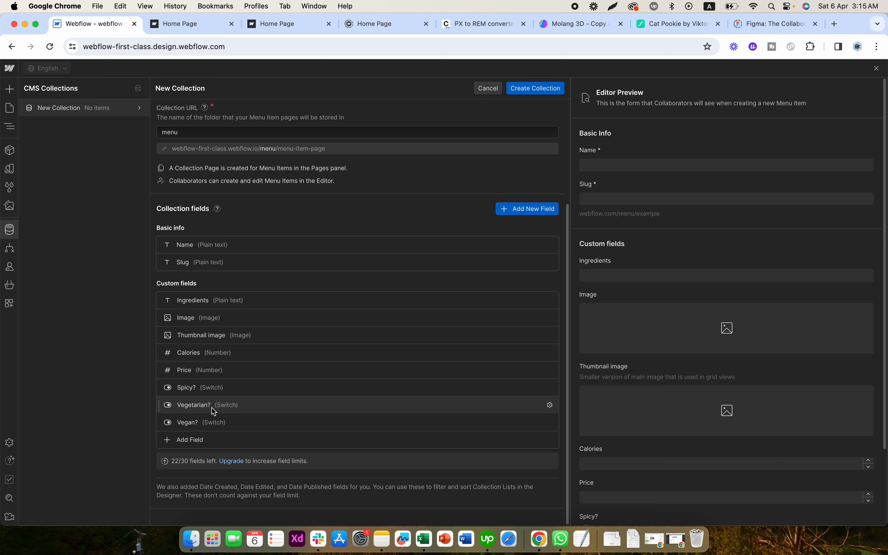
{"action": "scroll", "coordinate": [325, 296], "scroll_direction": "up", "scroll_amount": 5}
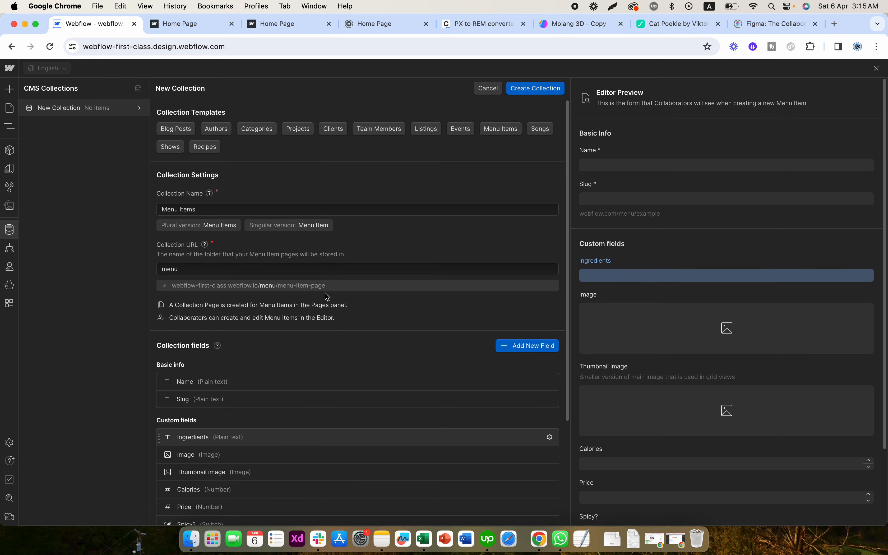
- Bring up the field types available for a new custom field and examine the descriptions of what each type is for
{"action": "scroll", "coordinate": [325, 297], "scroll_direction": "down", "scroll_amount": 5}
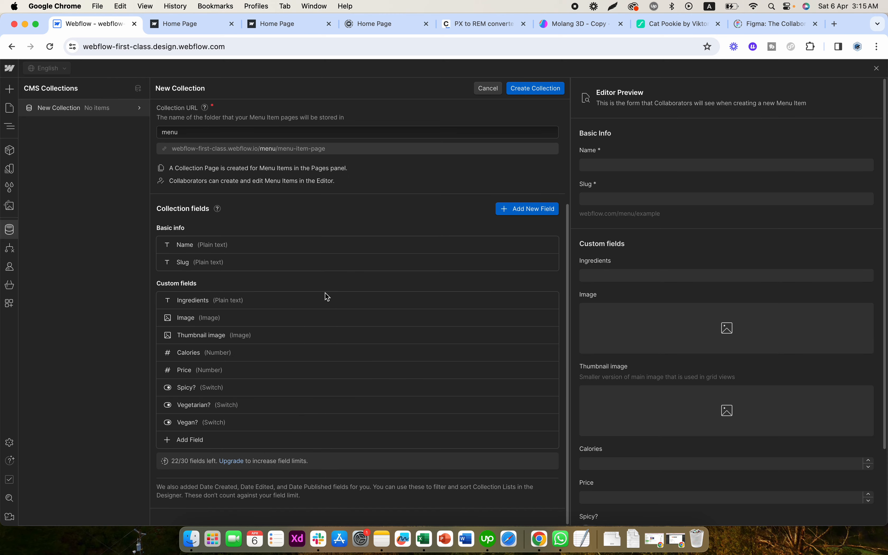
{"action": "left_click", "coordinate": [184, 444]}
{"action": "mouse_move", "coordinate": [186, 314]}
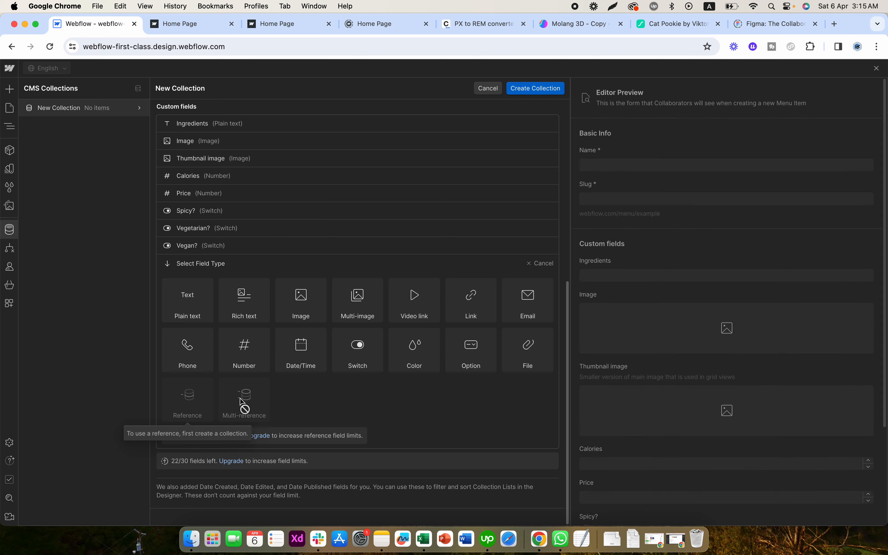
{"action": "mouse_move", "coordinate": [190, 292]}
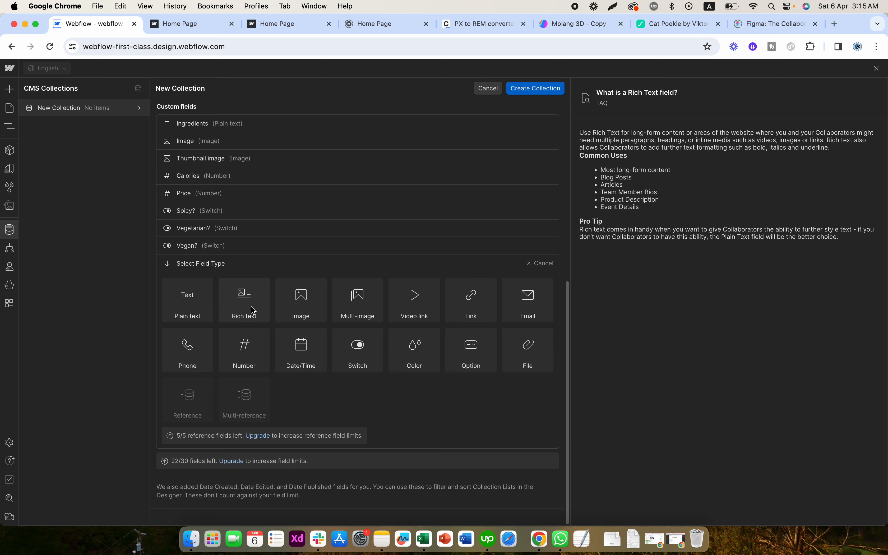
{"action": "mouse_move", "coordinate": [298, 309]}
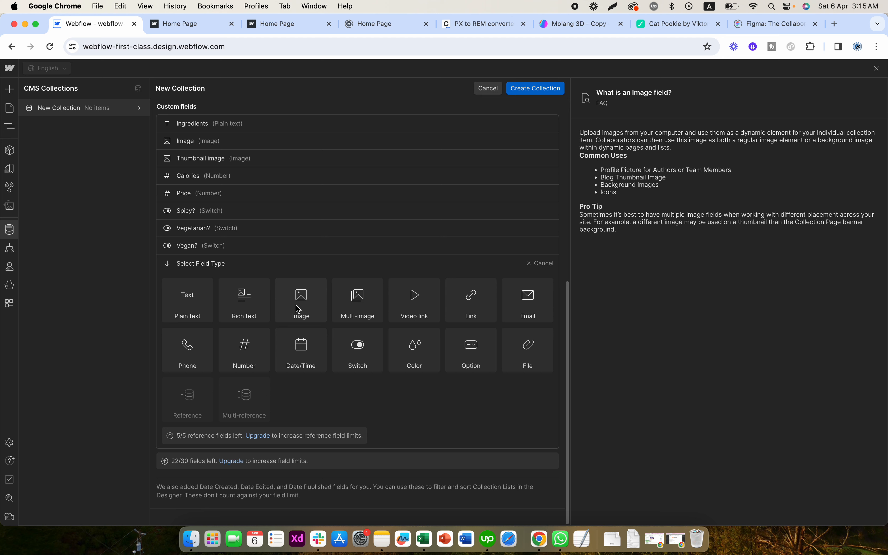
{"action": "mouse_move", "coordinate": [420, 309]}
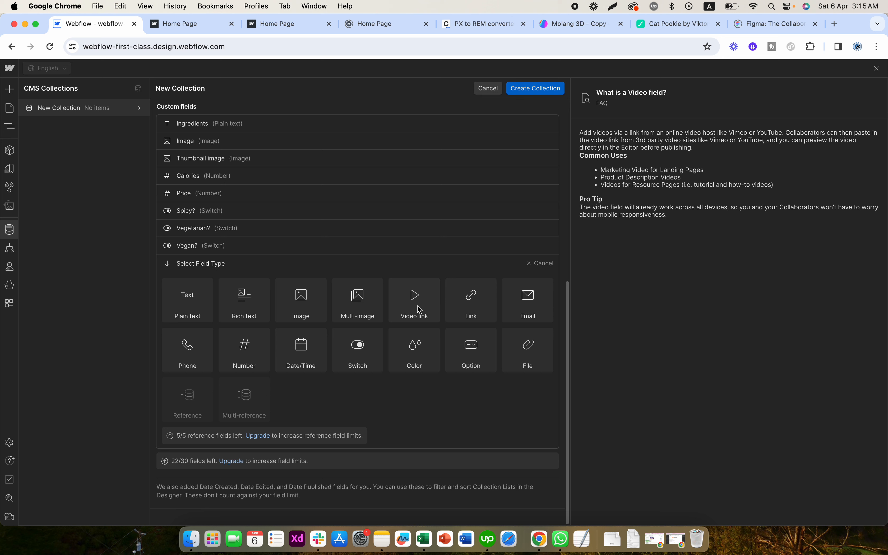
{"action": "mouse_move", "coordinate": [485, 315]}
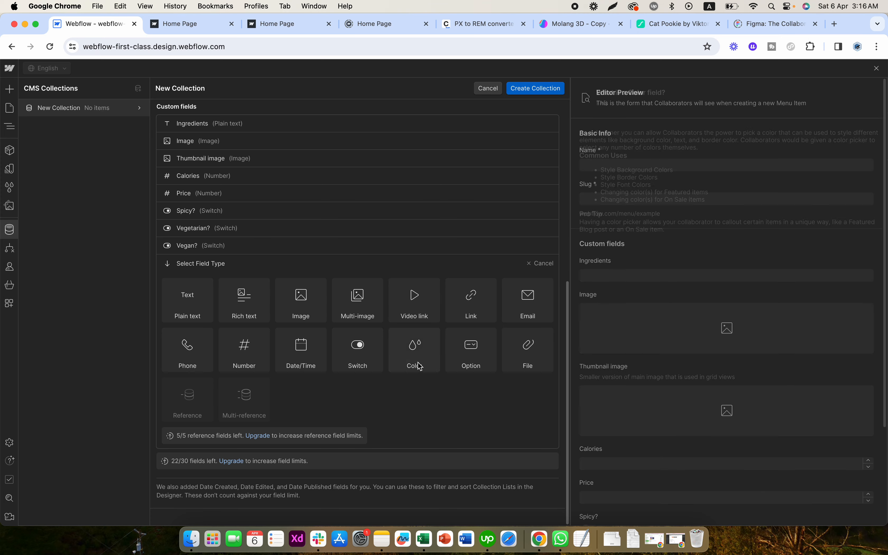
{"action": "mouse_move", "coordinate": [418, 363]}
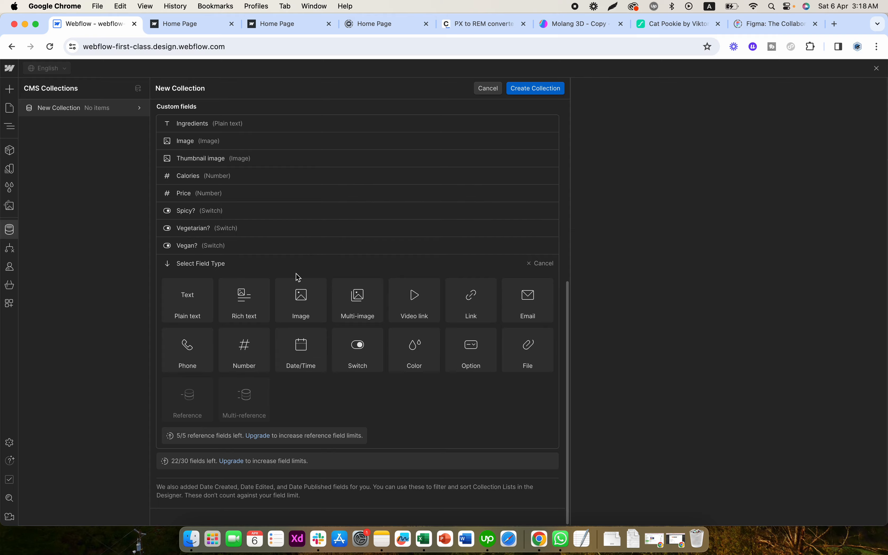
{"action": "scroll", "coordinate": [297, 274], "scroll_direction": "up", "scroll_amount": 10}
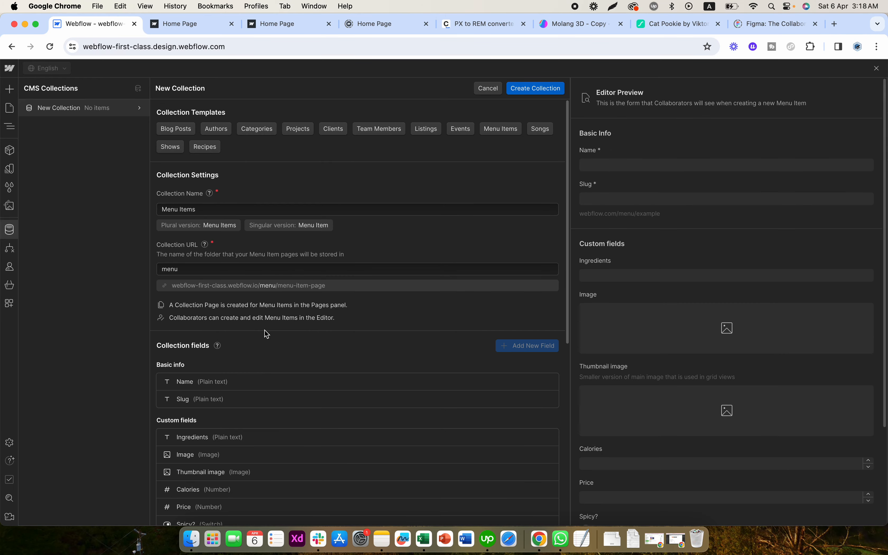
{"action": "scroll", "coordinate": [264, 332], "scroll_direction": "down", "scroll_amount": 8}
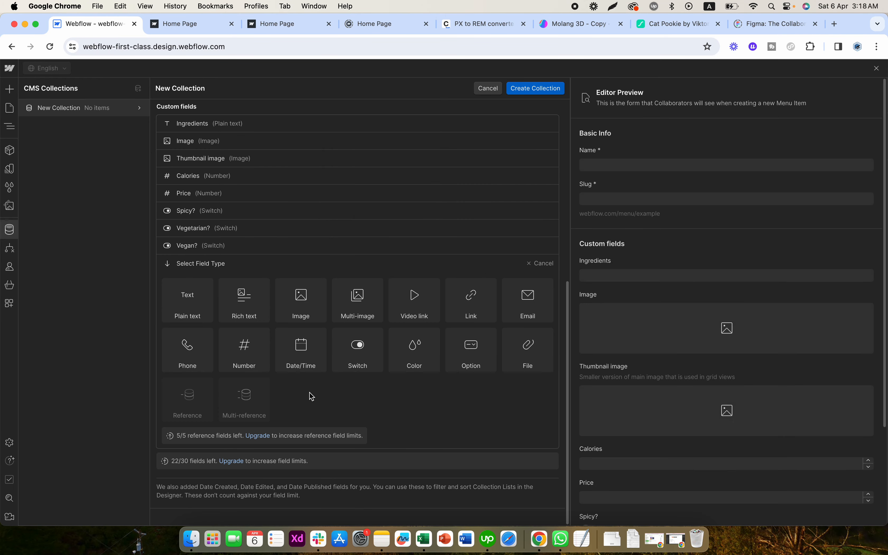
{"action": "scroll", "coordinate": [311, 396], "scroll_direction": "up", "scroll_amount": 8}
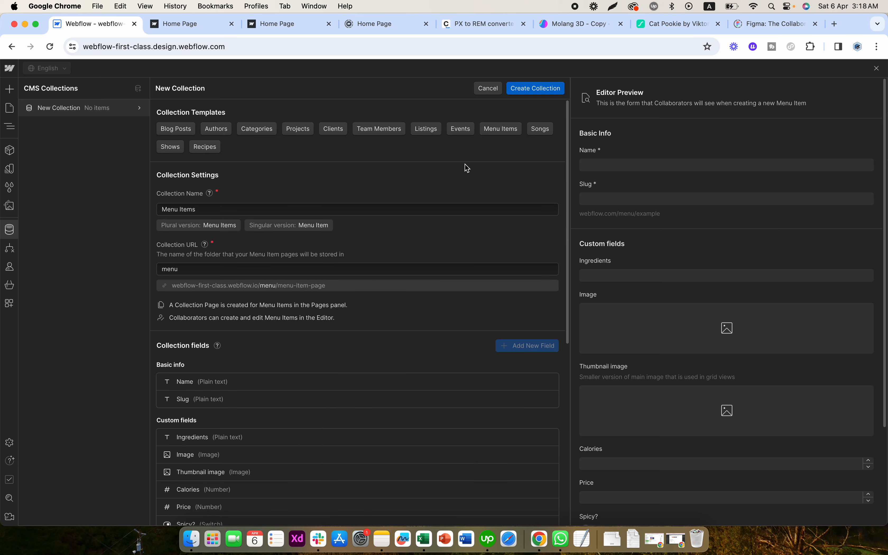
- Load the Songs, Shows and Recipes collection templates in turn and examine the fields each one provides
{"action": "left_click", "coordinate": [531, 126]}
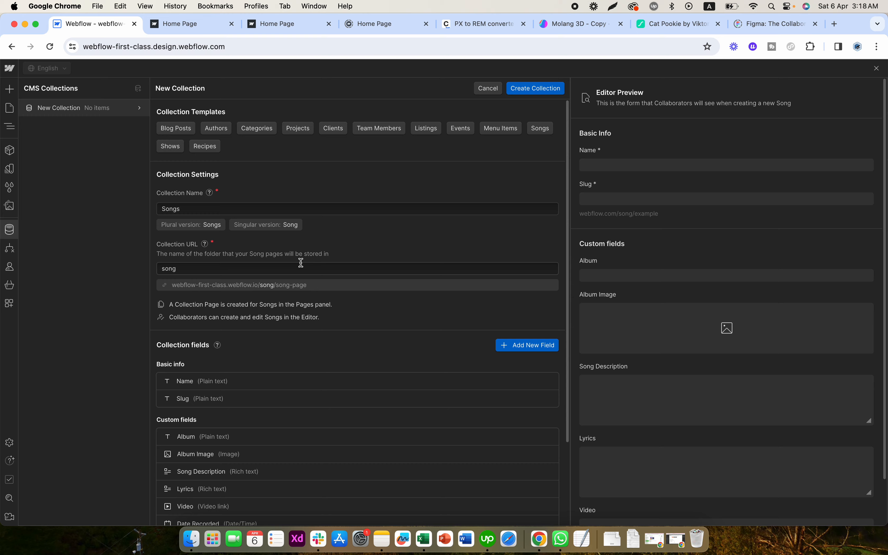
{"action": "scroll", "coordinate": [299, 261], "scroll_direction": "down", "scroll_amount": 3}
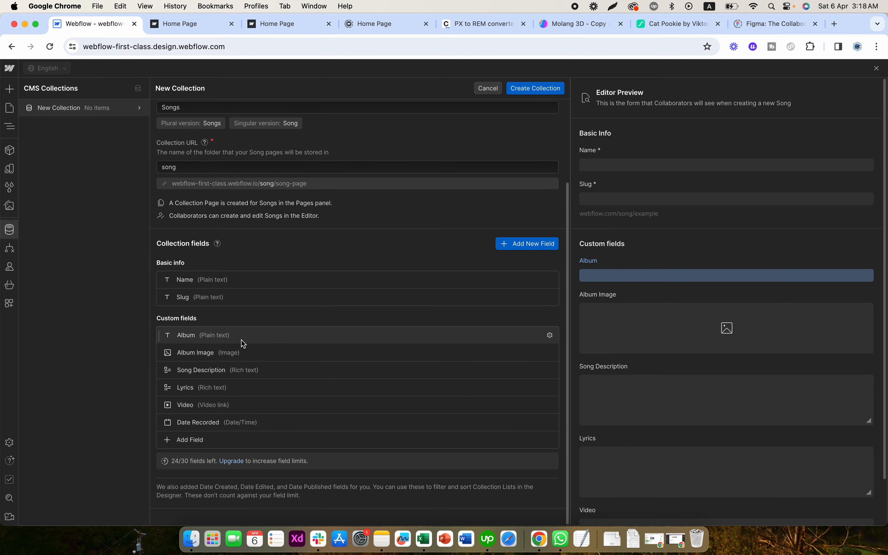
{"action": "scroll", "coordinate": [235, 345], "scroll_direction": "up", "scroll_amount": 3}
{"action": "left_click", "coordinate": [176, 147]}
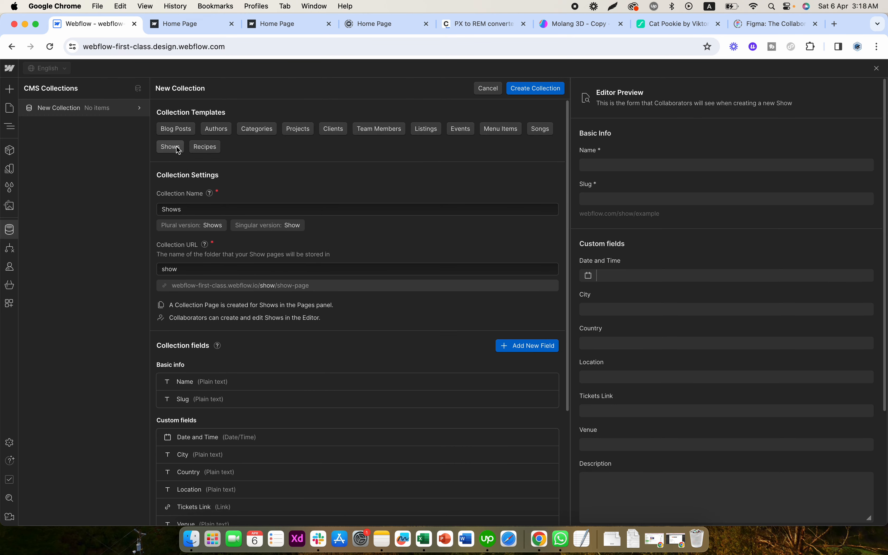
{"action": "scroll", "coordinate": [245, 340], "scroll_direction": "down", "scroll_amount": 3}
{"action": "scroll", "coordinate": [246, 336], "scroll_direction": "up", "scroll_amount": 3}
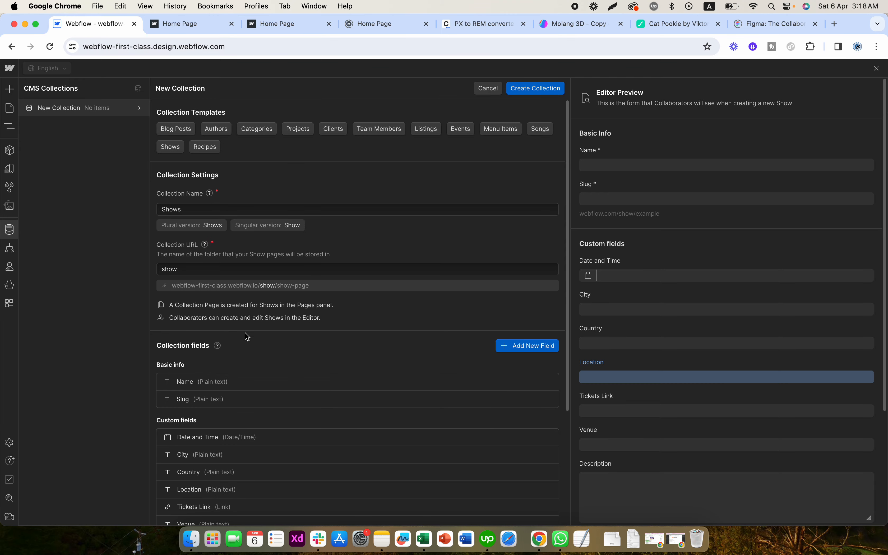
{"action": "left_click", "coordinate": [205, 146]}
{"action": "scroll", "coordinate": [279, 262], "scroll_direction": "down", "scroll_amount": 3}
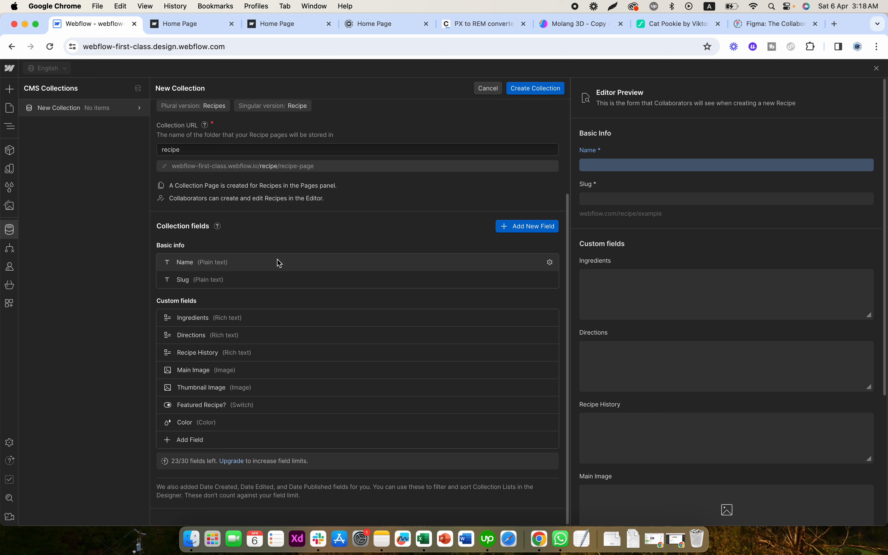
- Discard the unsaved template-based collection and name the blank new collection "Blog"
{"action": "left_click", "coordinate": [493, 90]}
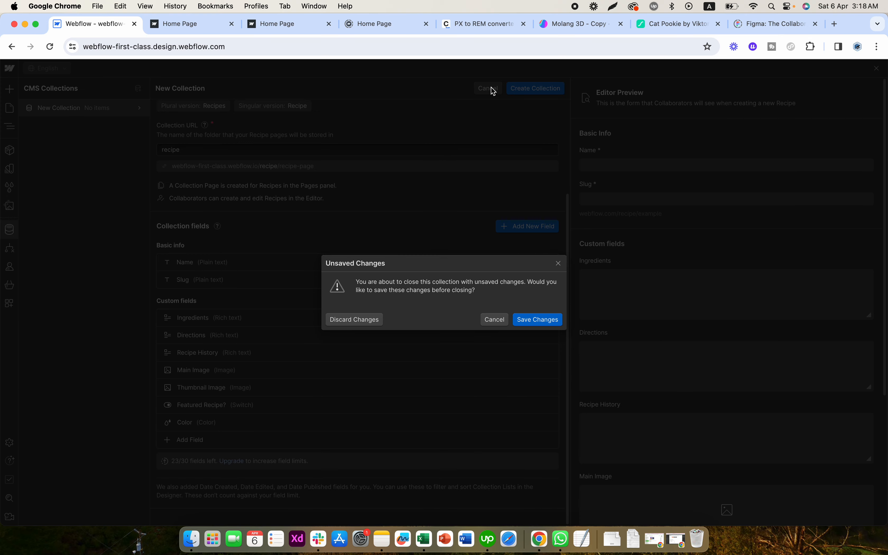
{"action": "left_click", "coordinate": [371, 319]}
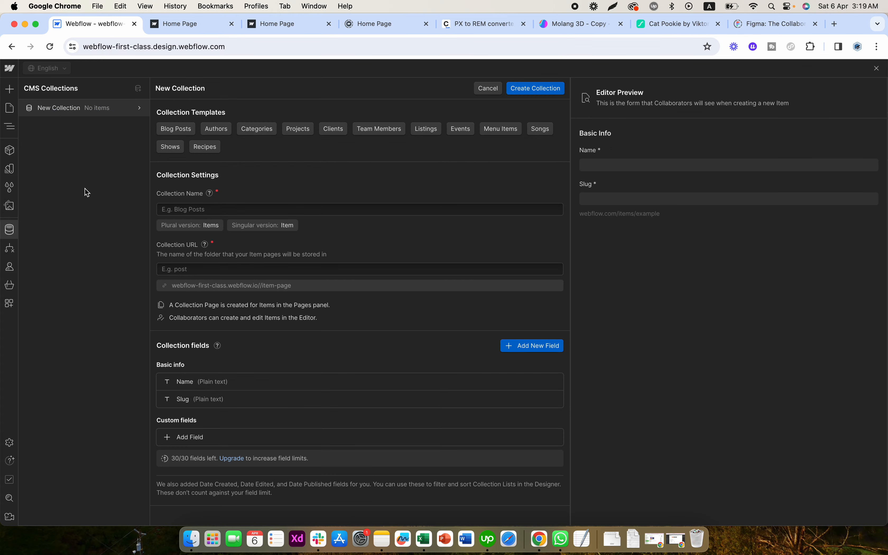
{"action": "left_click", "coordinate": [176, 209]}
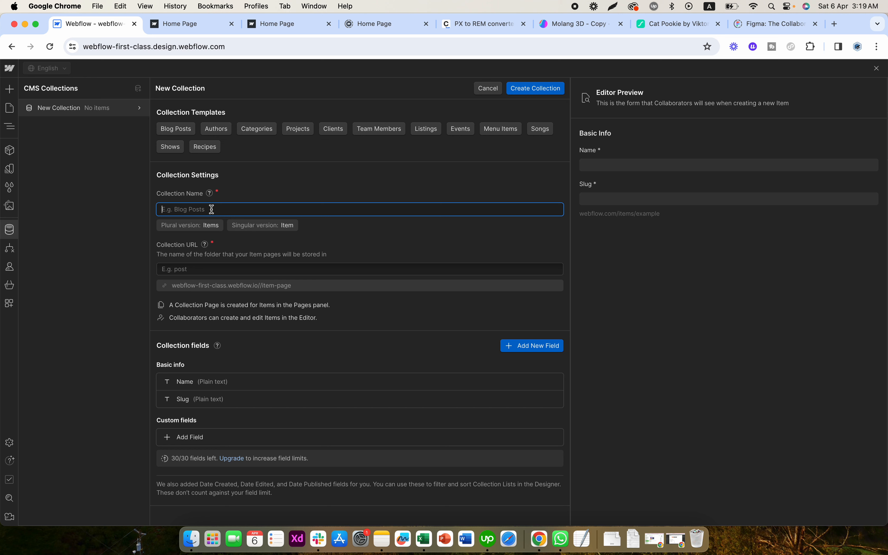
{"action": "type", "text": "Blog"}
{"action": "left_click", "coordinate": [310, 238]}
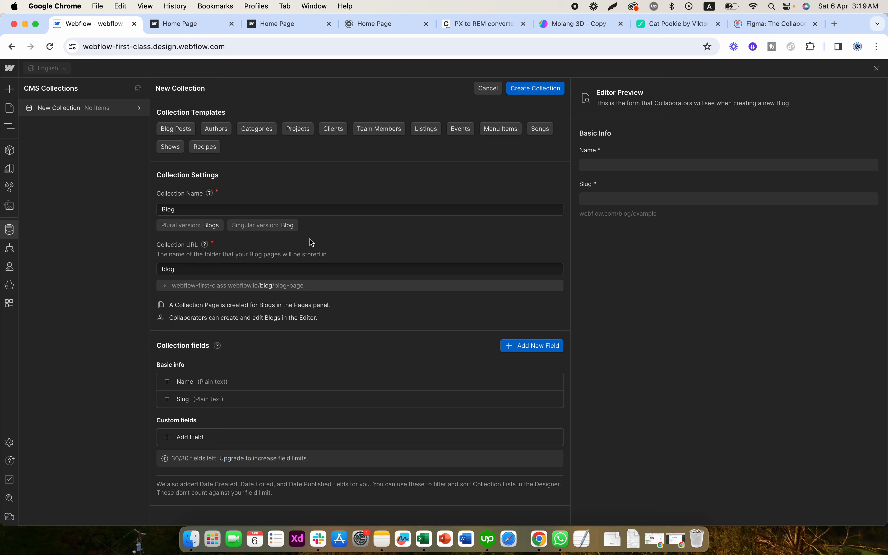
- Change the label of the basic Name field to "Title" and save the field
{"action": "left_click", "coordinate": [202, 382]}
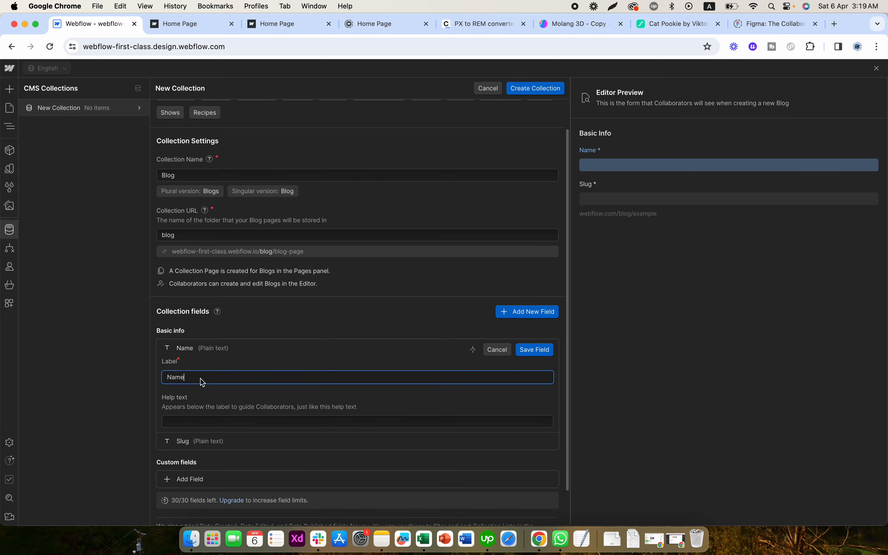
{"action": "scroll", "coordinate": [202, 382], "scroll_direction": "down", "scroll_amount": 2}
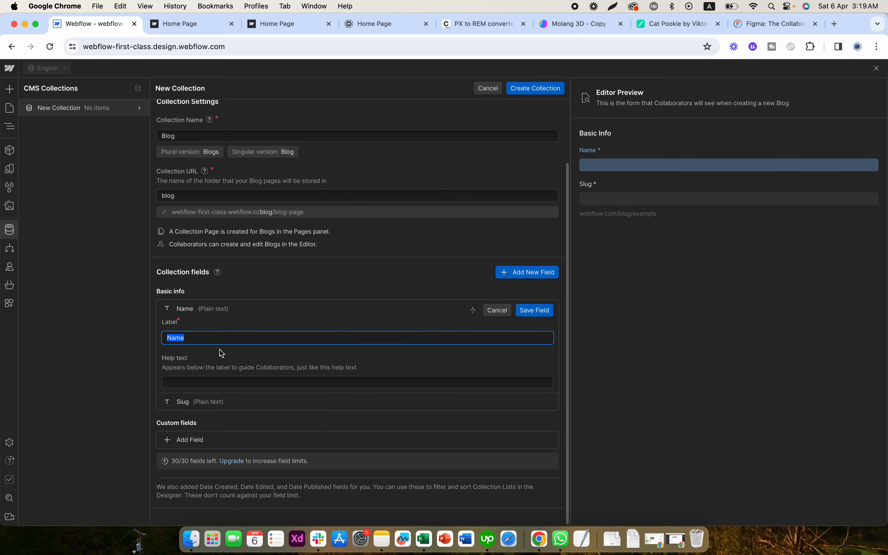
{"action": "type", "text": "Title"}
{"action": "left_click", "coordinate": [238, 362]}
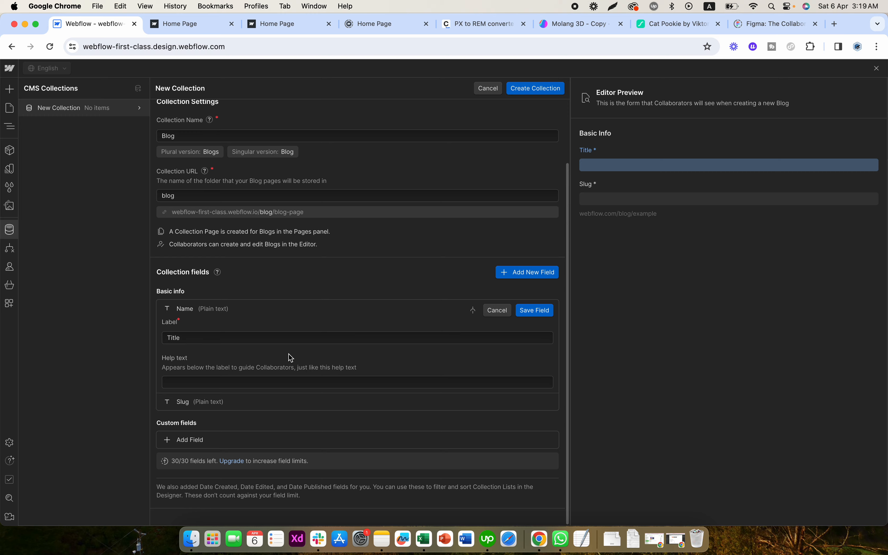
{"action": "left_click", "coordinate": [530, 310]}
- Add a plain text custom field labelled "Short Description", set it to multiple line for long text, and save it
{"action": "left_click", "coordinate": [202, 426]}
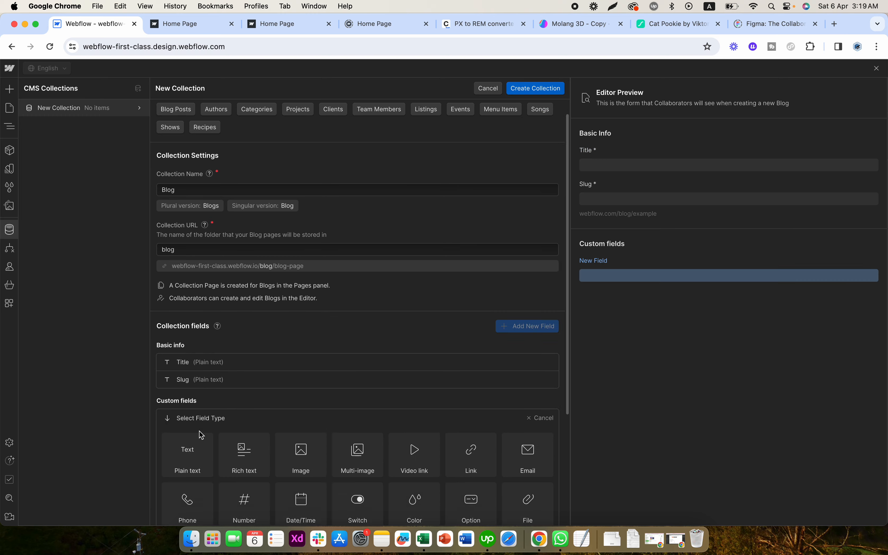
{"action": "scroll", "coordinate": [201, 434], "scroll_direction": "down", "scroll_amount": 5}
{"action": "left_click", "coordinate": [200, 291]}
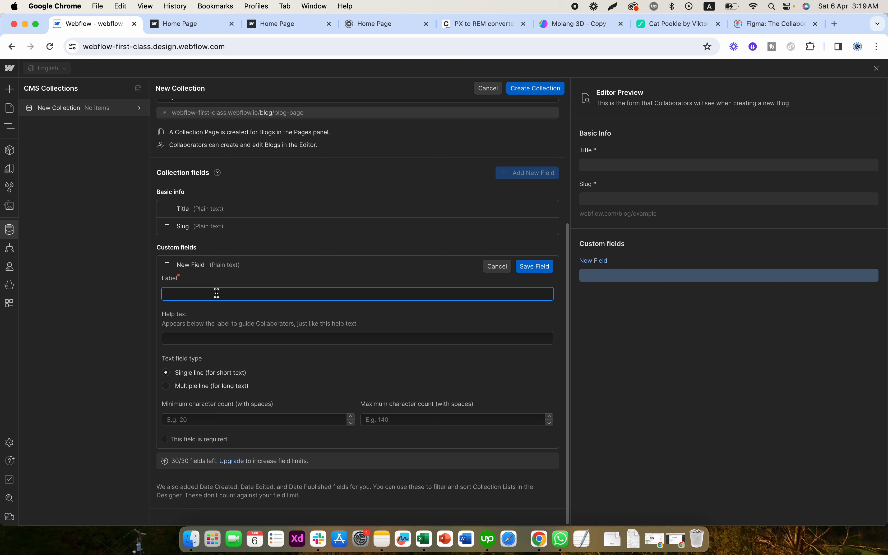
{"action": "type", "text": "Short Descripti"}
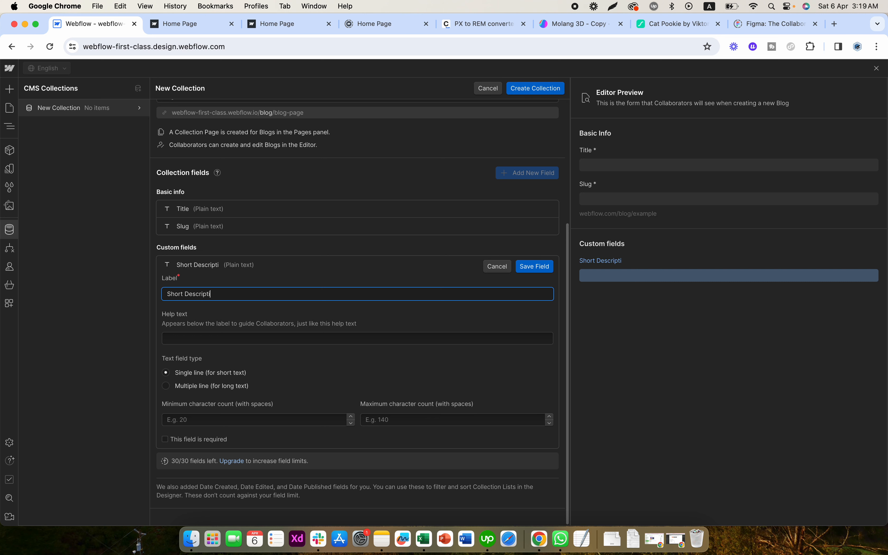
{"action": "type", "text": "on"}
{"action": "left_click", "coordinate": [189, 391]}
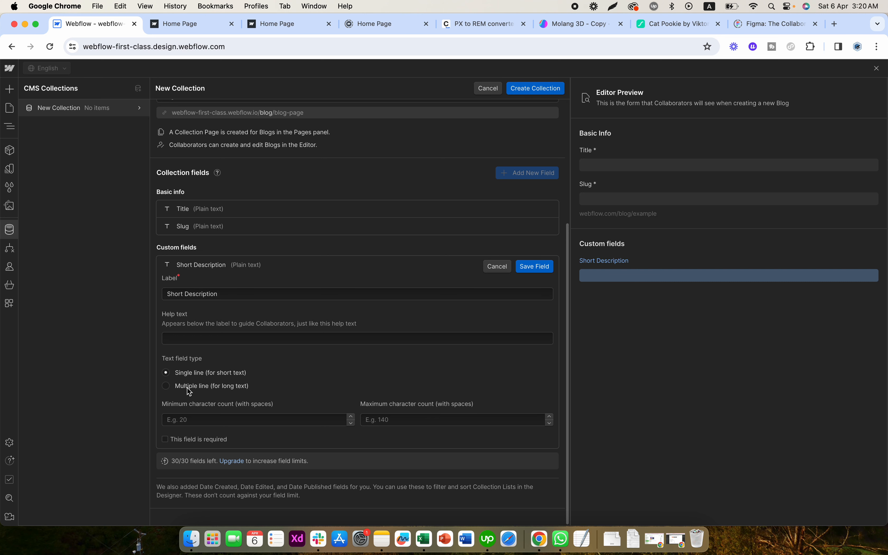
{"action": "left_click", "coordinate": [520, 271]}
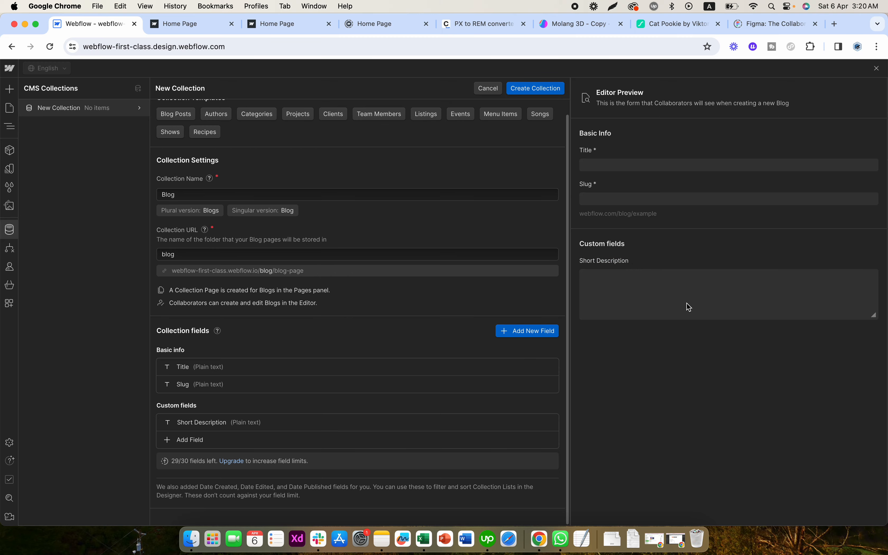
- Add a rich text custom field labelled "Content" and save it
{"action": "left_click", "coordinate": [199, 446]}
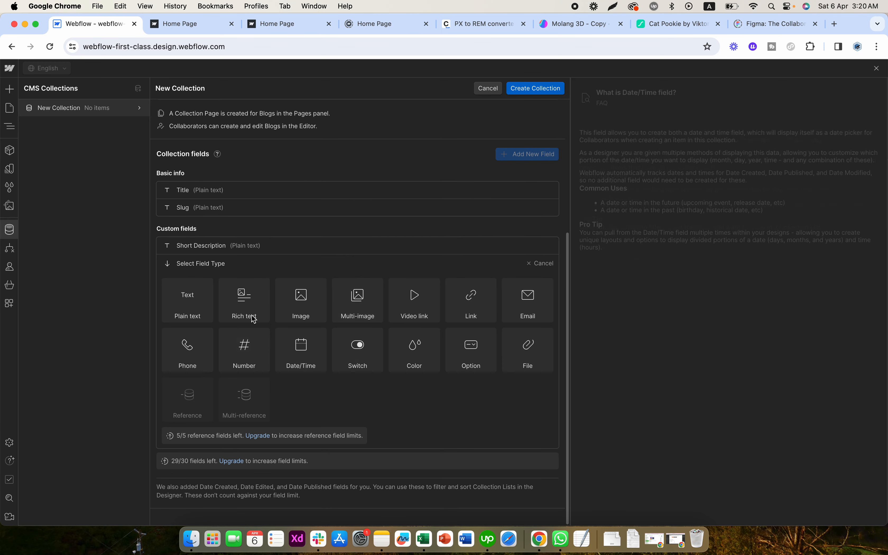
{"action": "left_click", "coordinate": [253, 318]}
{"action": "left_click", "coordinate": [197, 336]}
{"action": "type", "text": "Content"}
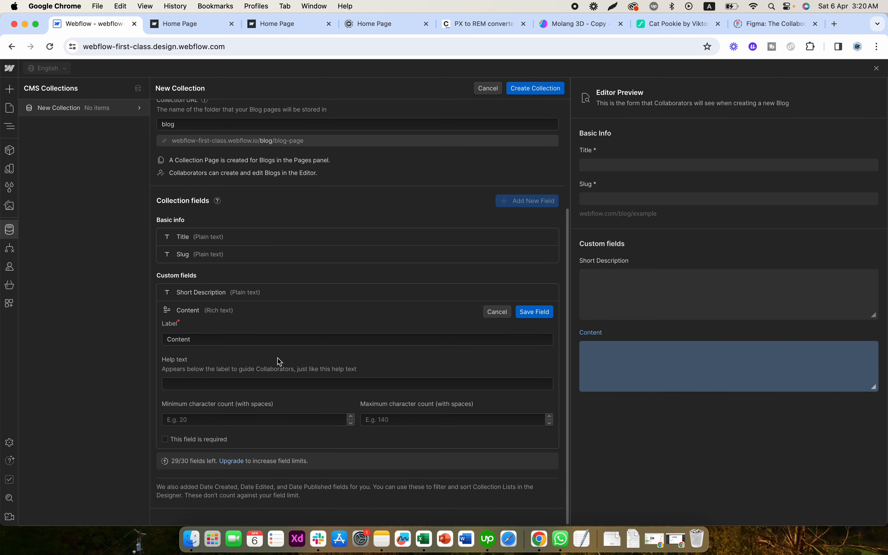
{"action": "left_click", "coordinate": [534, 311]}
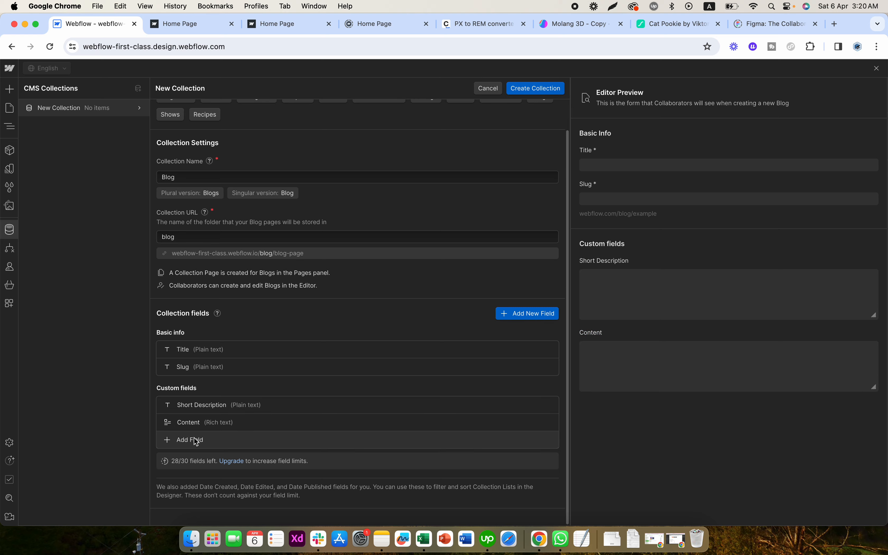
- Add an image custom field labelled "Thumbnail Image" and save it
{"action": "left_click", "coordinate": [191, 440]}
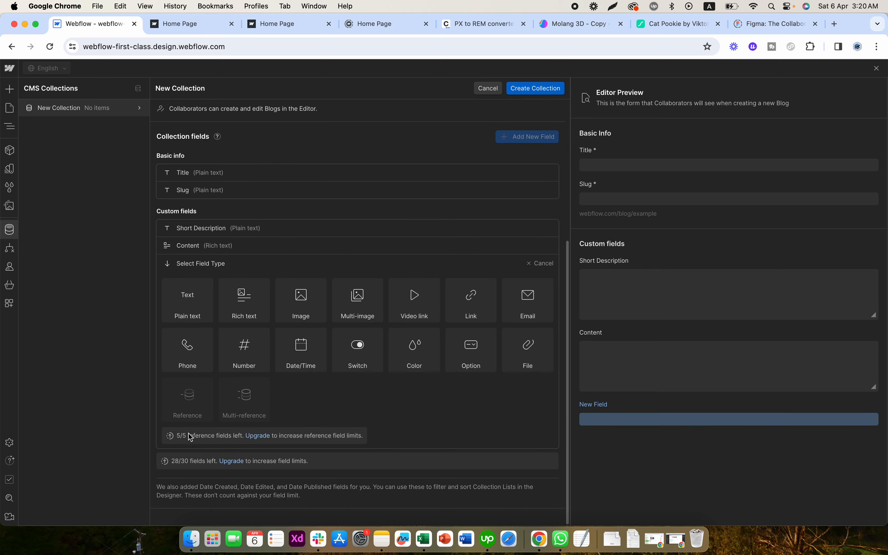
{"action": "mouse_move", "coordinate": [200, 369]}
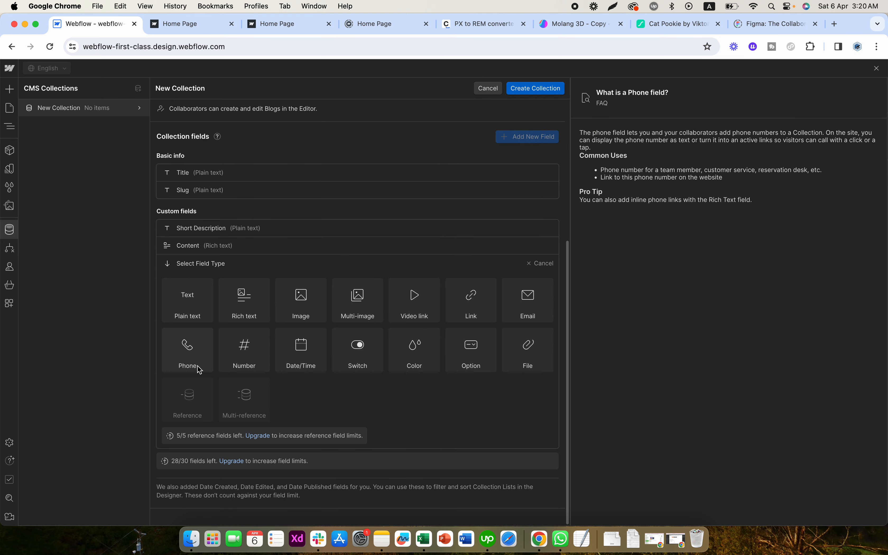
{"action": "left_click", "coordinate": [302, 316]}
{"action": "type", "text": "Thumbanil"}
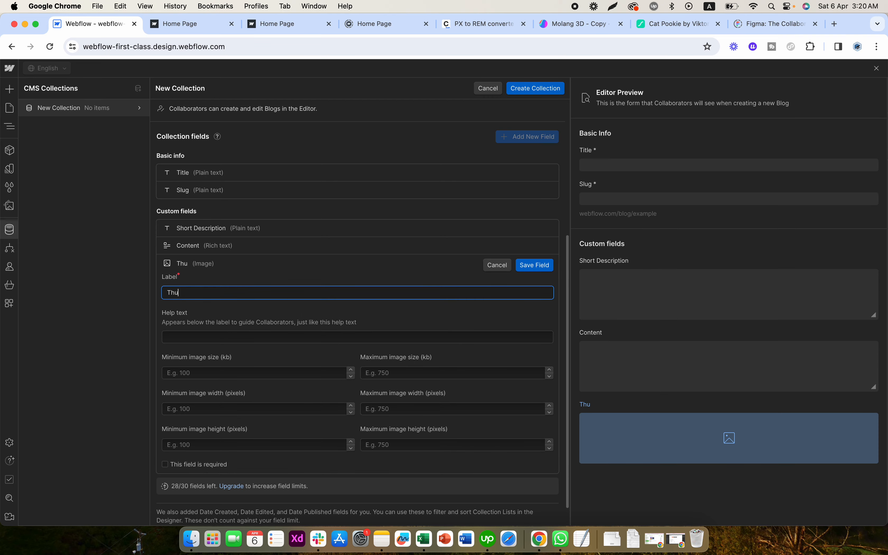
{"action": "key", "text": "BackSpace"}
{"action": "key", "text": "BackSpace"}
{"action": "key", "text": "BackSpace"}
{"action": "key", "text": "BackSpace"}
{"action": "type", "text": "naul"}
{"action": "key", "text": "BackSpace"}
{"action": "key", "text": "BackSpace"}
{"action": "type", "text": "il Image"}
{"action": "left_click", "coordinate": [216, 313]}
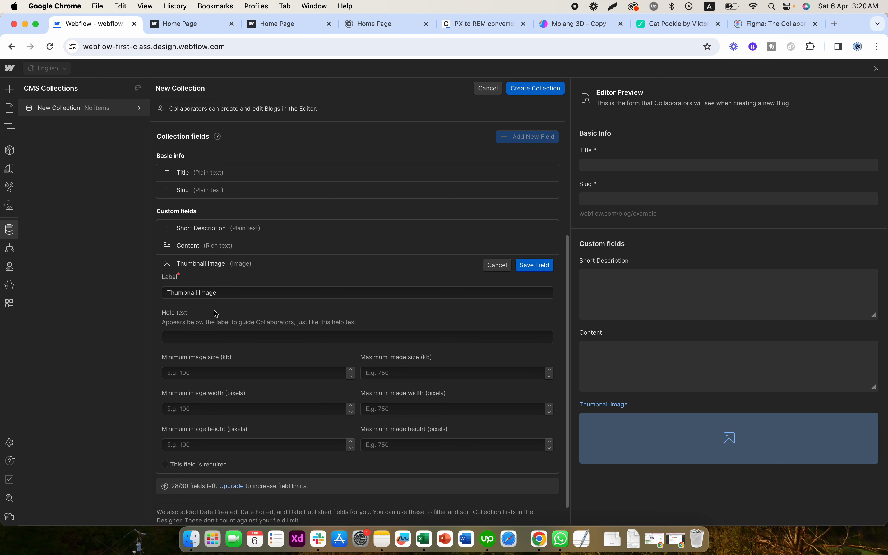
{"action": "left_click", "coordinate": [534, 265]}
- Add a second image custom field labelled "Main Image" and save it
{"action": "left_click", "coordinate": [206, 442]}
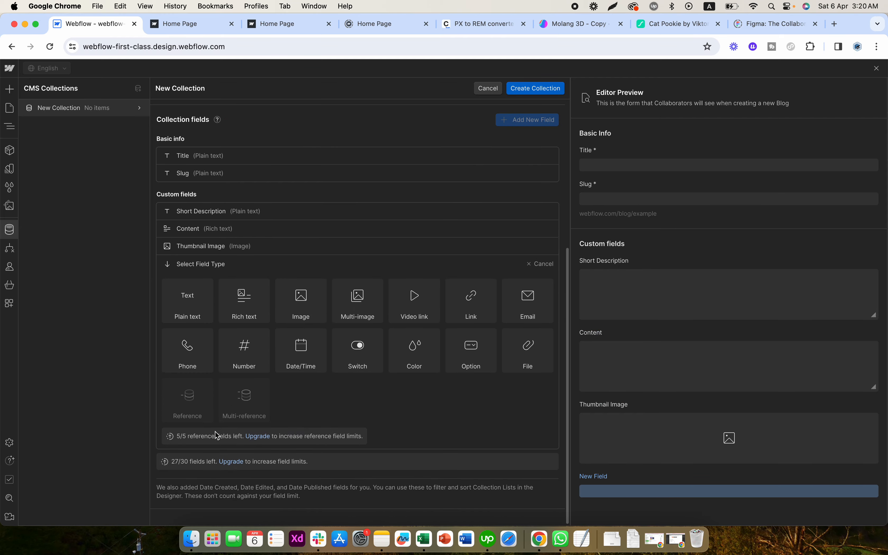
{"action": "left_click", "coordinate": [314, 312]}
{"action": "type", "text": "Ma"}
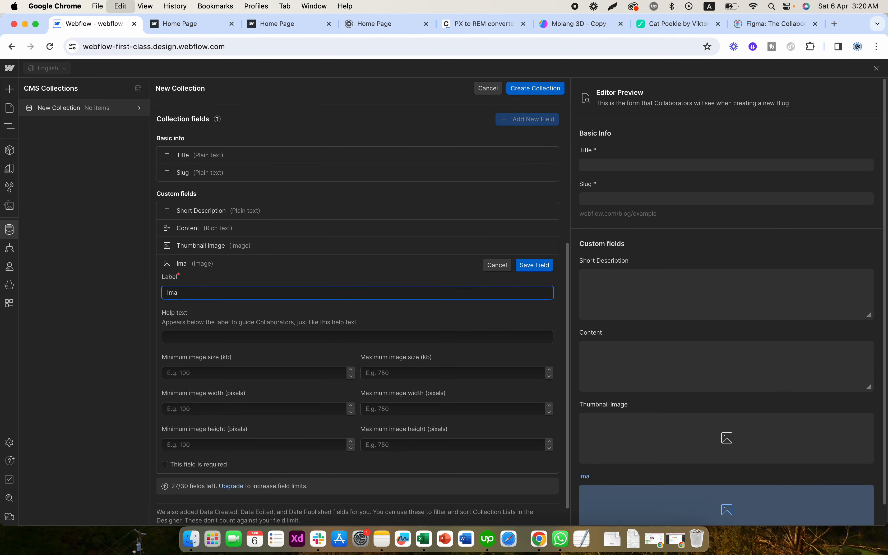
{"action": "type", "text": "in Image"}
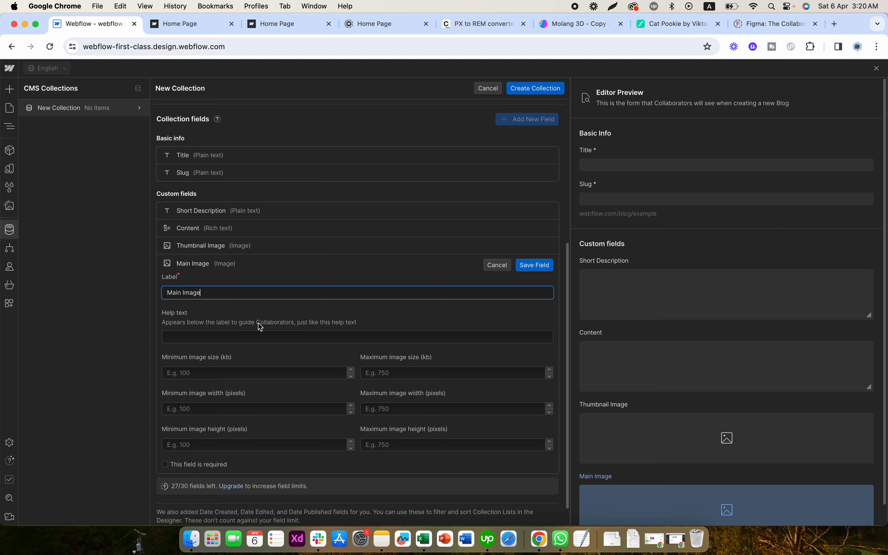
{"action": "left_click", "coordinate": [259, 328]}
{"action": "left_click", "coordinate": [534, 265]}
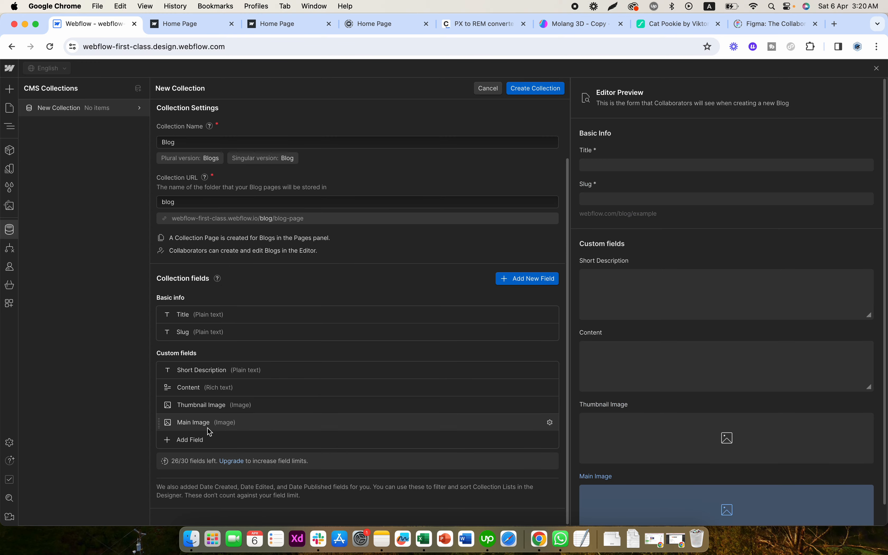
- Add a switch custom field labelled "Featured Blog?" and save it
{"action": "left_click", "coordinate": [201, 438]}
{"action": "mouse_move", "coordinate": [360, 315]}
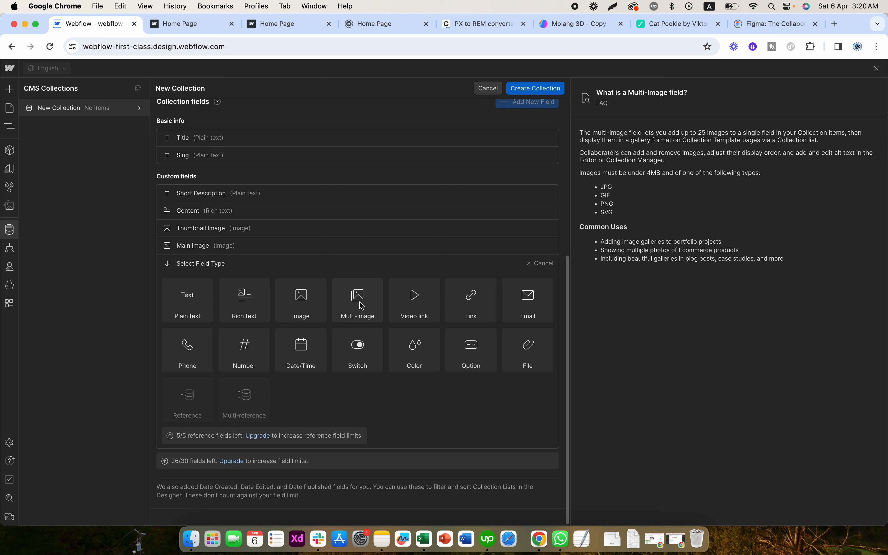
{"action": "left_click", "coordinate": [358, 354]}
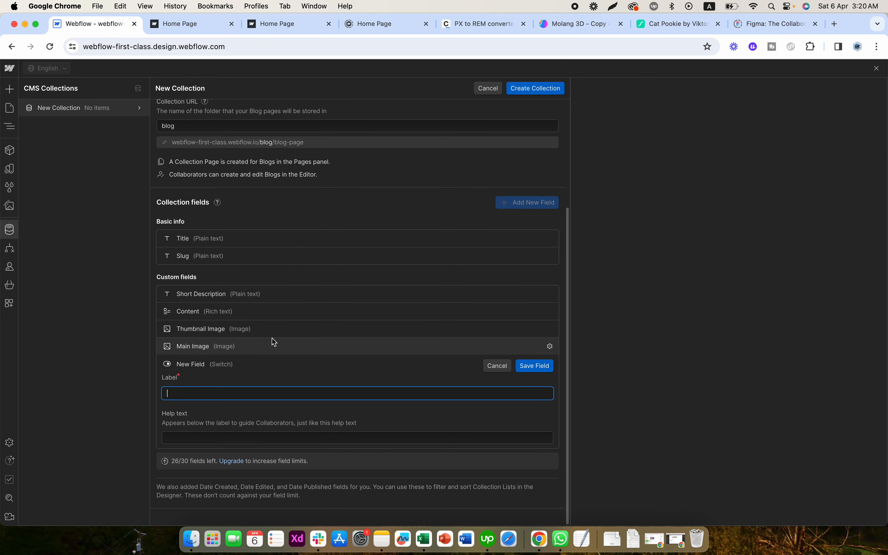
{"action": "type", "text": "Featue"}
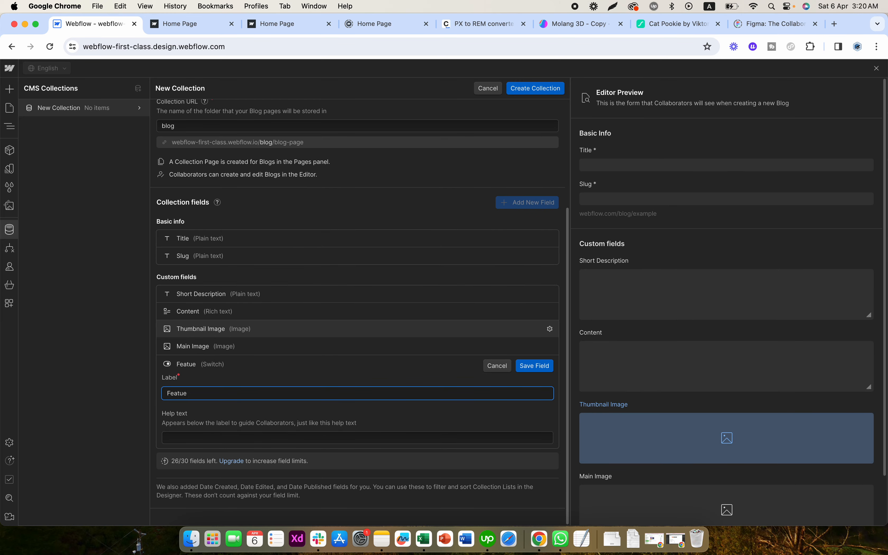
{"action": "key", "text": "BackSpace"}
{"action": "type", "text": "red Blog?"}
{"action": "left_click", "coordinate": [222, 410]}
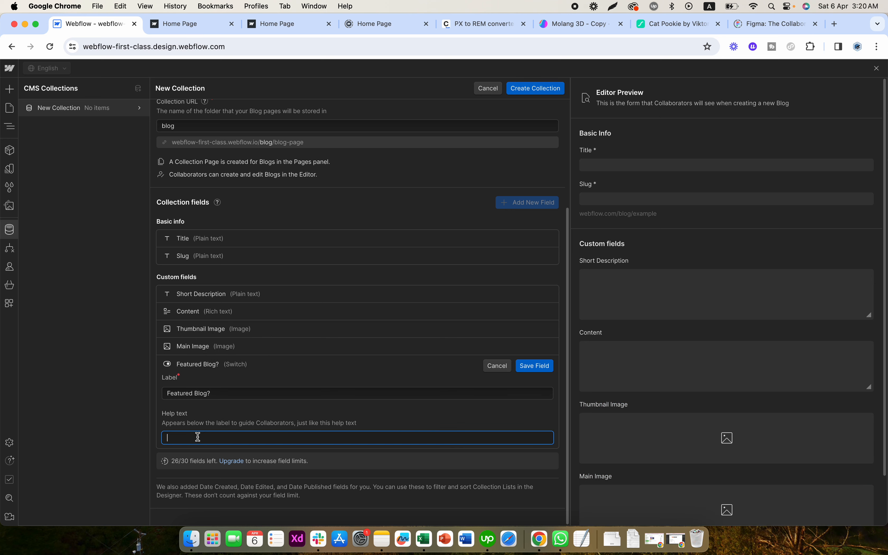
{"action": "left_click", "coordinate": [533, 365]}
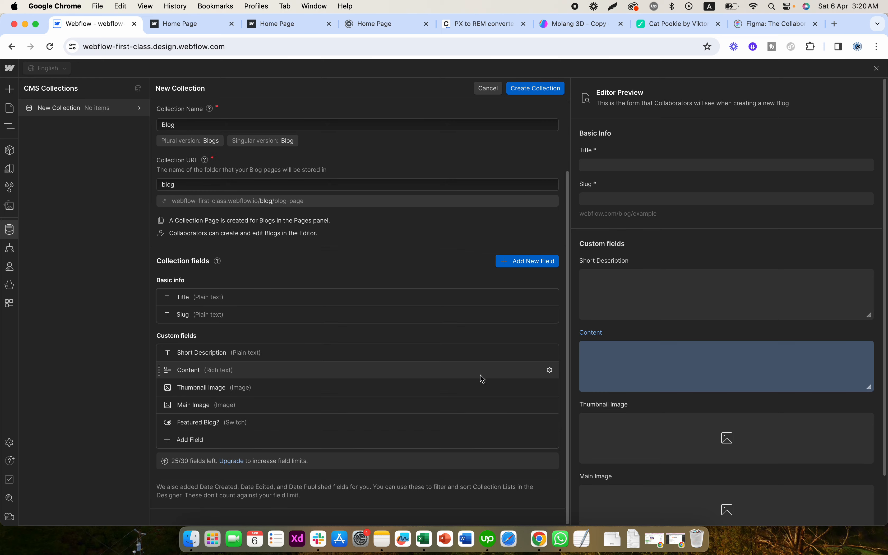
- Add a color custom field labelled "Border Color" and save it
{"action": "left_click", "coordinate": [222, 439]}
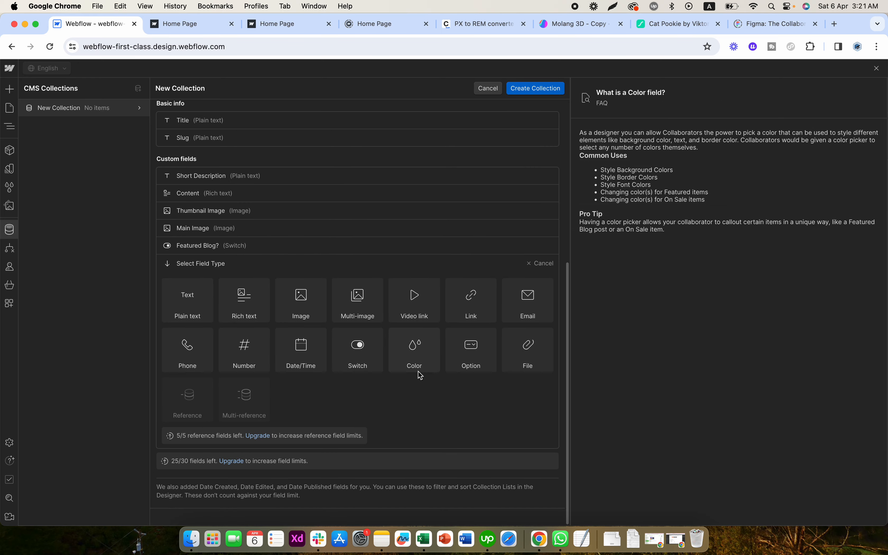
{"action": "left_click", "coordinate": [416, 367]}
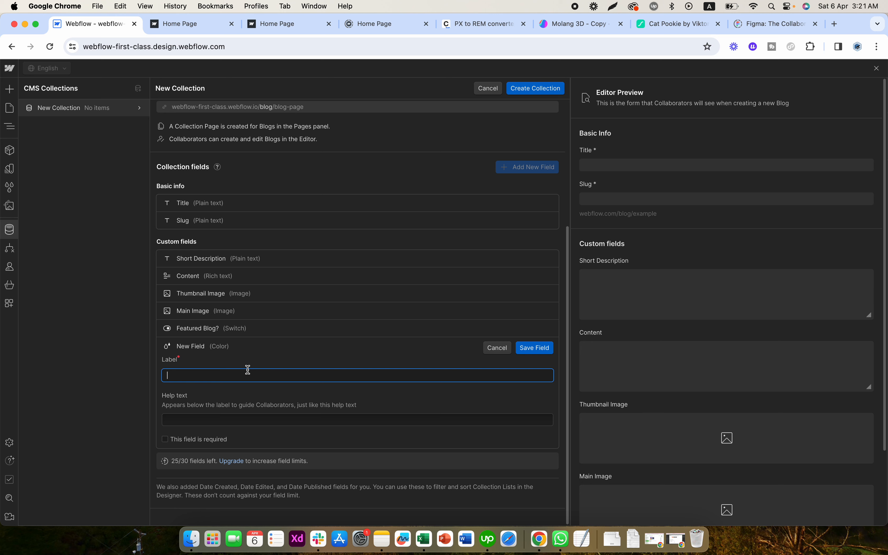
{"action": "type", "text": "Border Color"}
{"action": "left_click", "coordinate": [237, 390]}
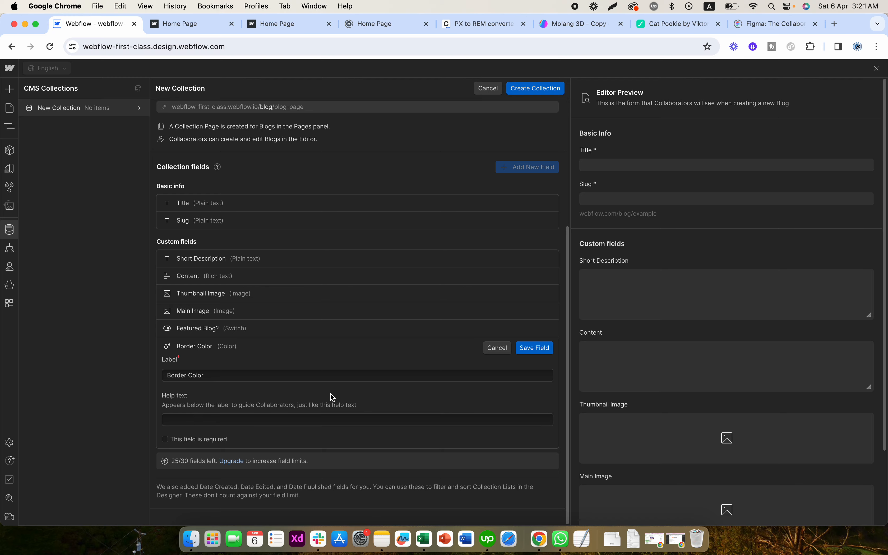
{"action": "left_click", "coordinate": [527, 351]}
- Add another color custom field labelled "Background Color" and save it
{"action": "left_click", "coordinate": [191, 439]}
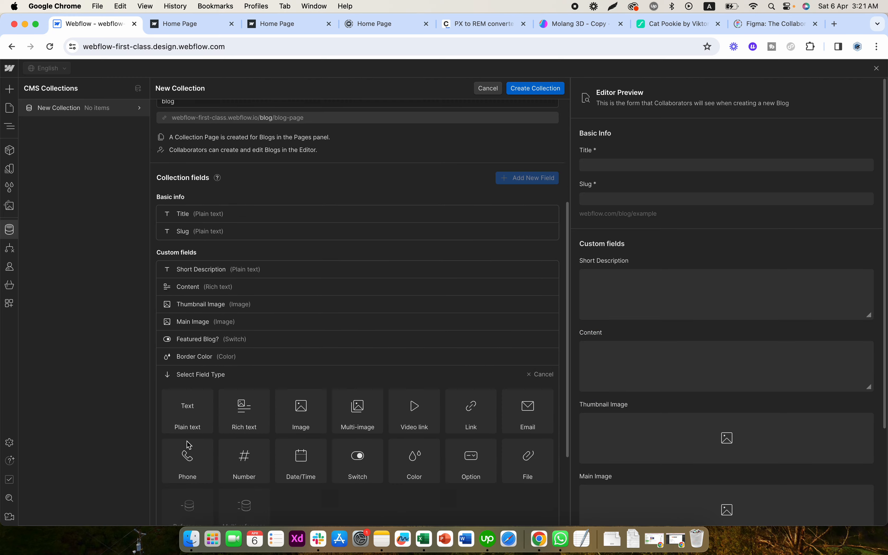
{"action": "left_click", "coordinate": [414, 352]}
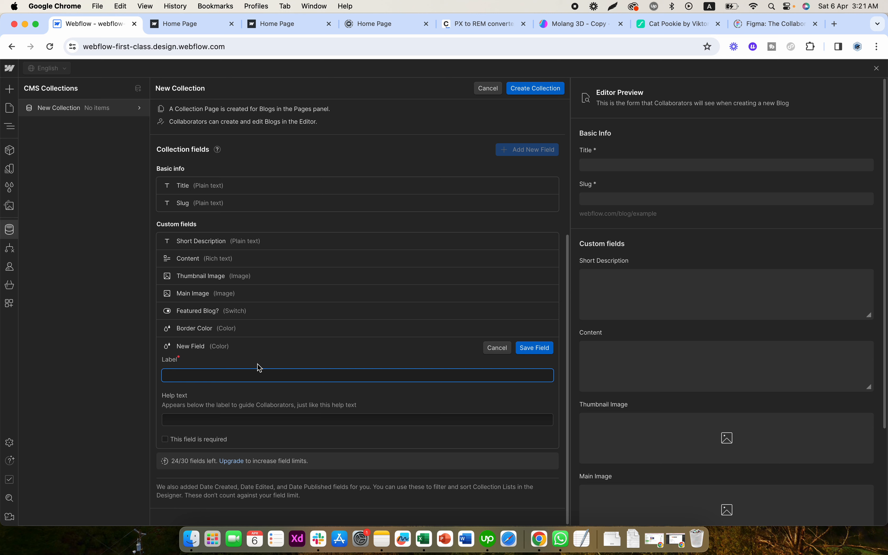
{"action": "type", "text": "Background Color"}
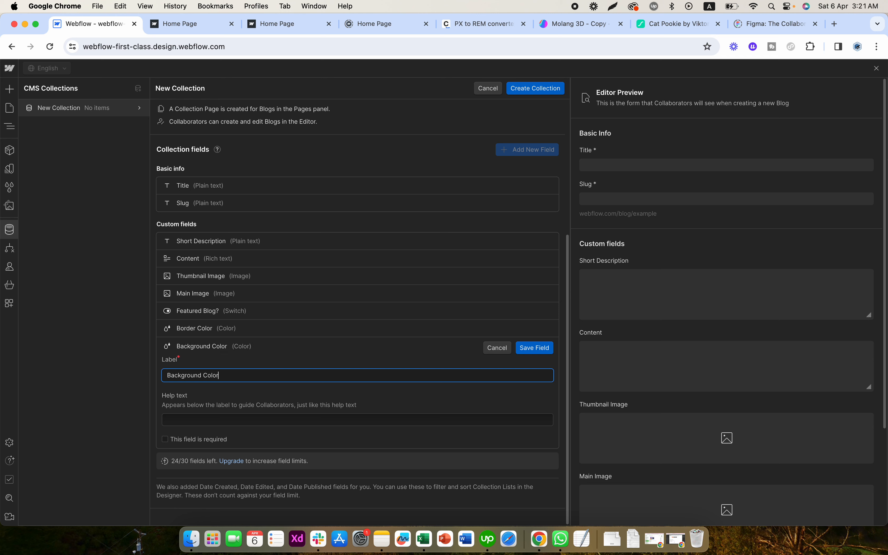
{"action": "left_click", "coordinate": [528, 352]}
- Add an option custom field to the Blog collection and label it "Categories"
{"action": "left_click", "coordinate": [202, 441]}
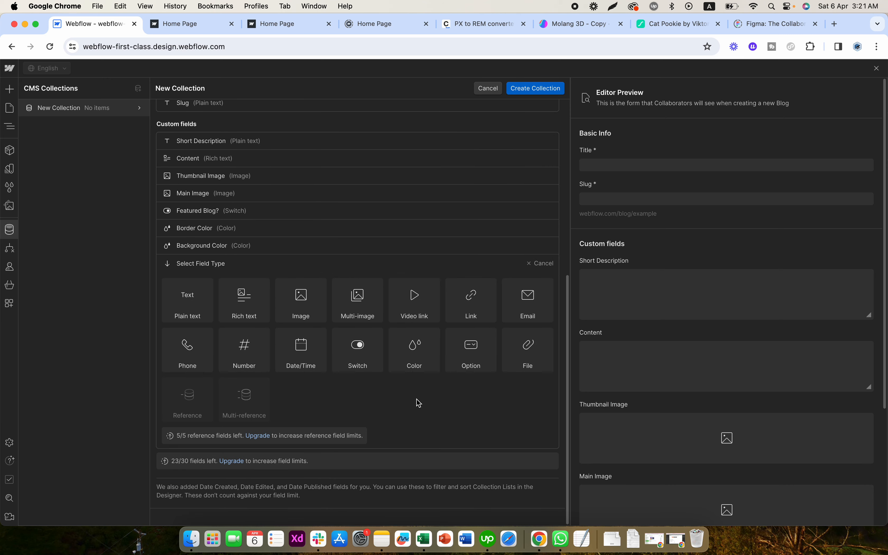
{"action": "left_click", "coordinate": [464, 360]}
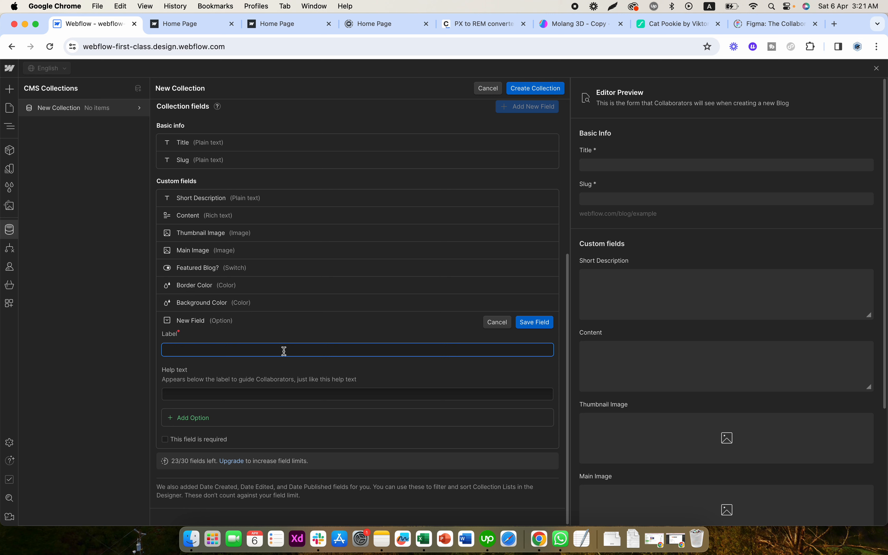
{"action": "type", "text": "Blog"}
{"action": "key", "text": "super+a"}
{"action": "type", "text": "Tech"}
{"action": "key", "text": "super+a"}
{"action": "type", "text": "Categories"}
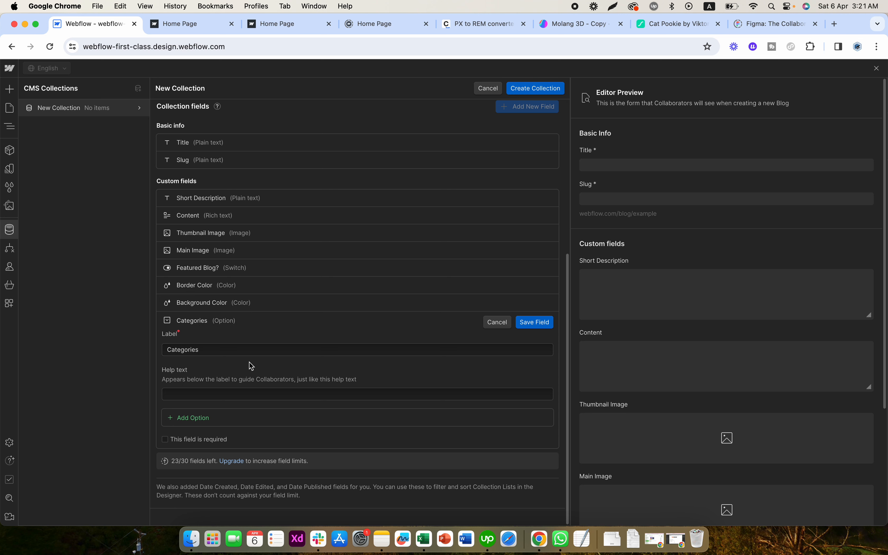
{"action": "left_click", "coordinate": [247, 374]}
{"action": "left_click", "coordinate": [208, 394]}
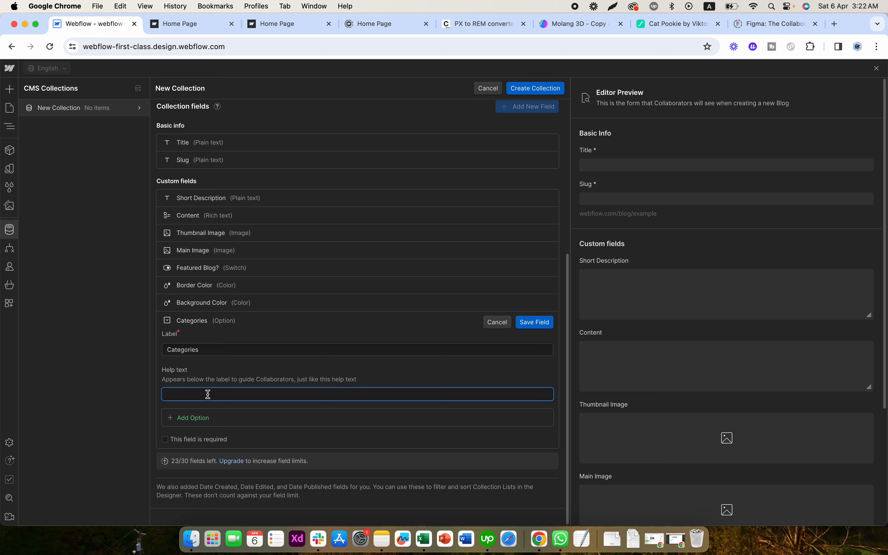
{"action": "double_click", "coordinate": [210, 349]}
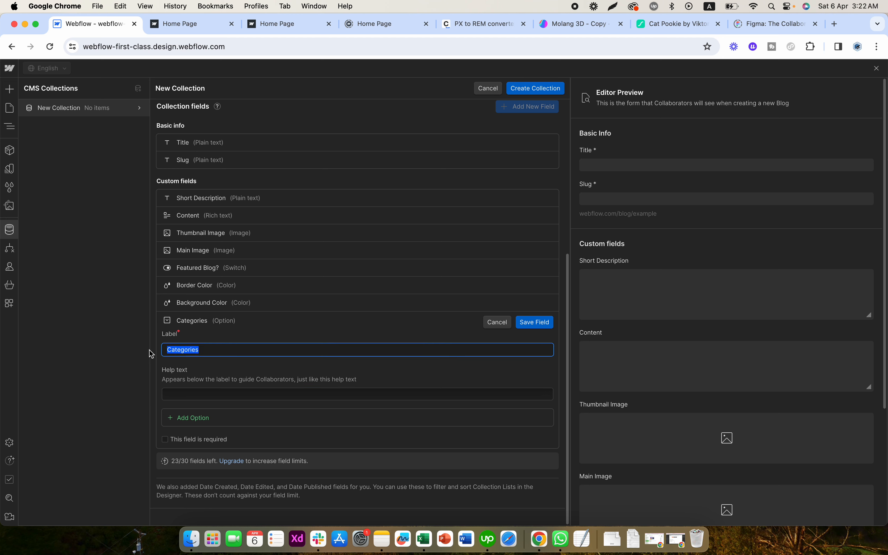
{"action": "left_click", "coordinate": [208, 378]}
{"action": "left_click", "coordinate": [195, 395]}
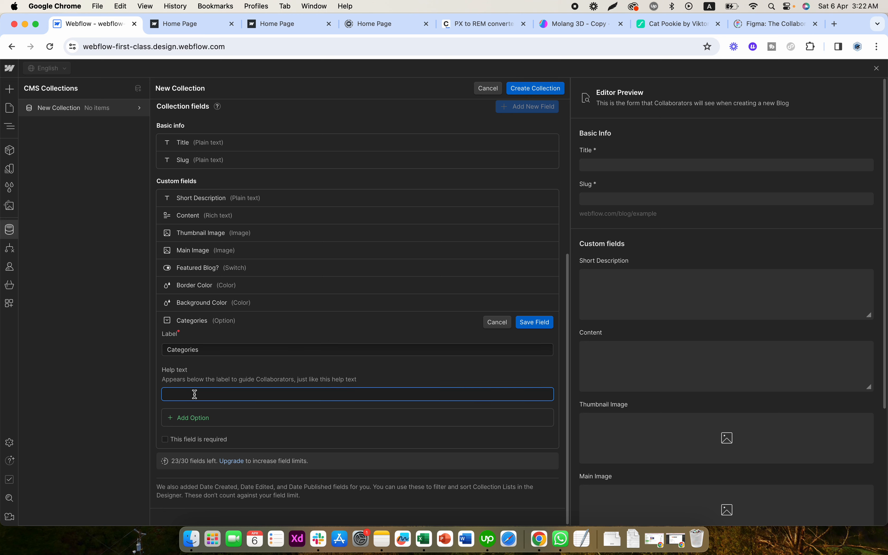
- Add the options "Technology", "News" and "Media" to the Categories field
{"action": "left_click", "coordinate": [187, 418]}
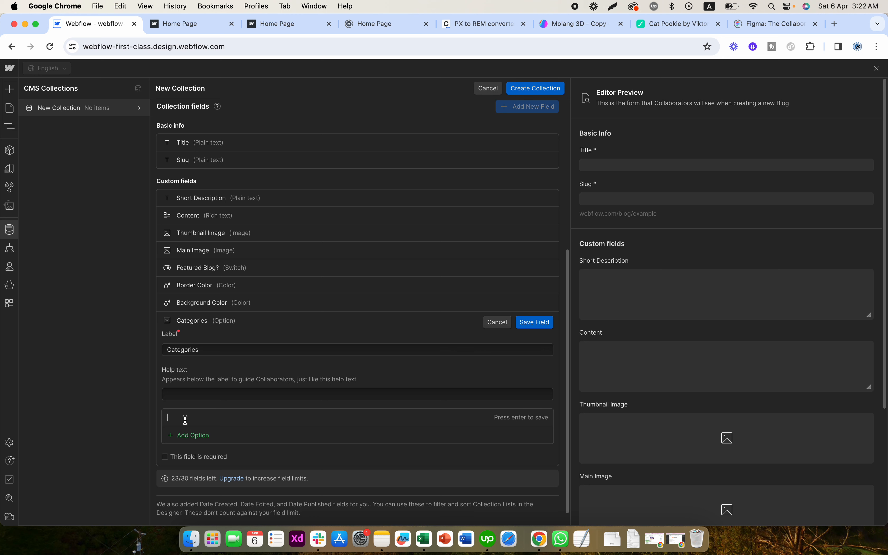
{"action": "type", "text": "Te"}
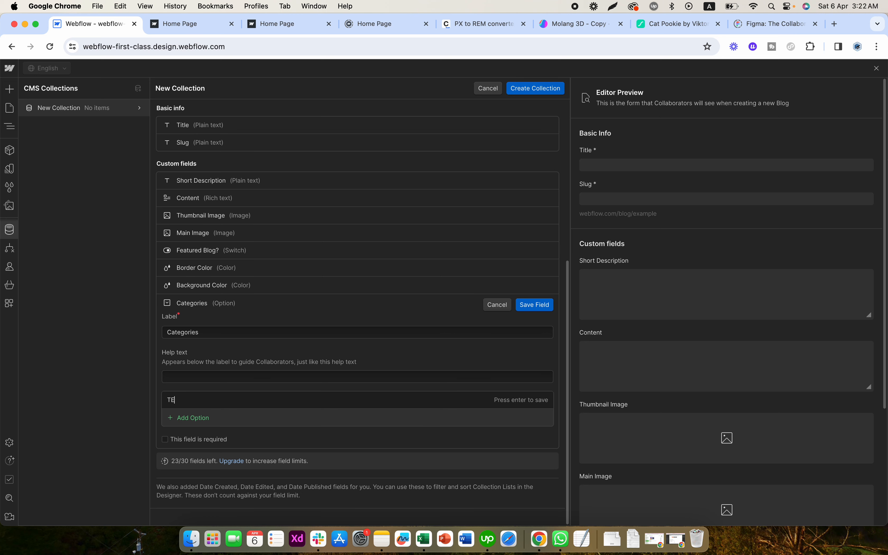
{"action": "type", "text": "chnolog"}
{"action": "type", "text": "gy"}
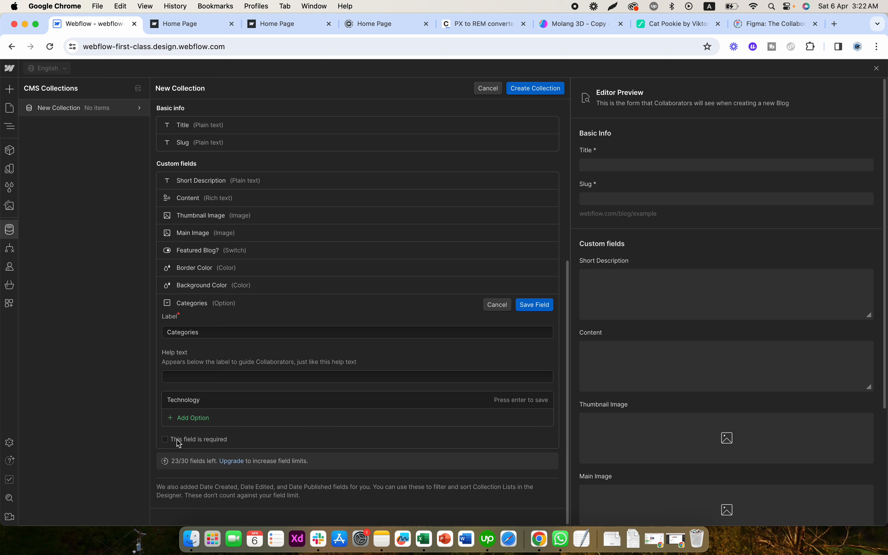
{"action": "left_click", "coordinate": [184, 418]}
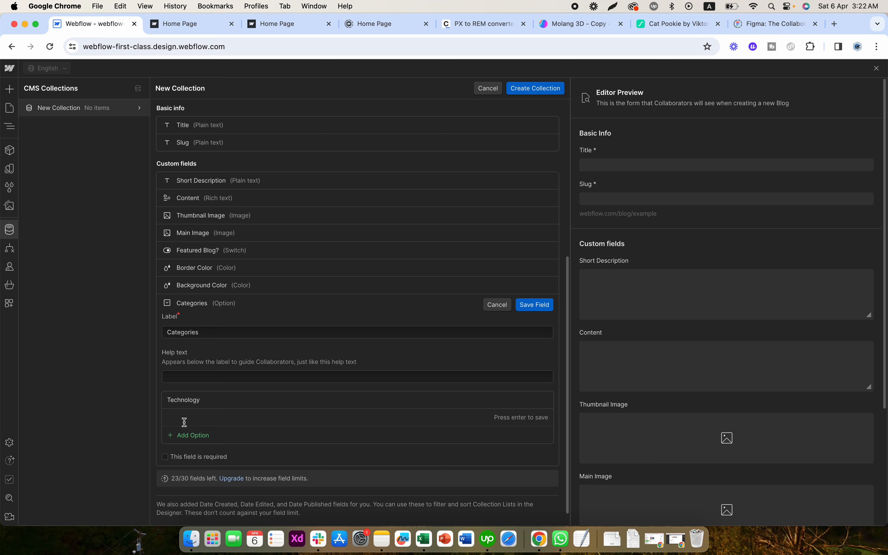
{"action": "type", "text": "News"}
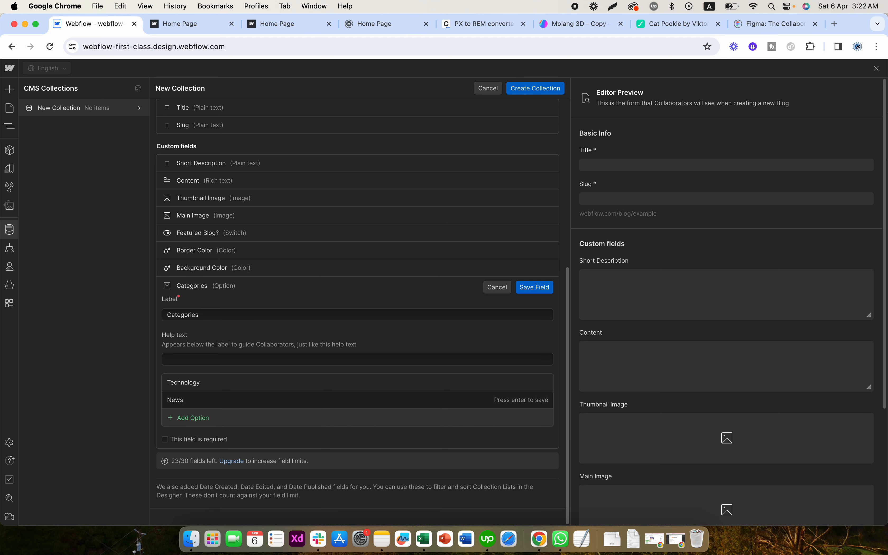
{"action": "left_click", "coordinate": [187, 418]}
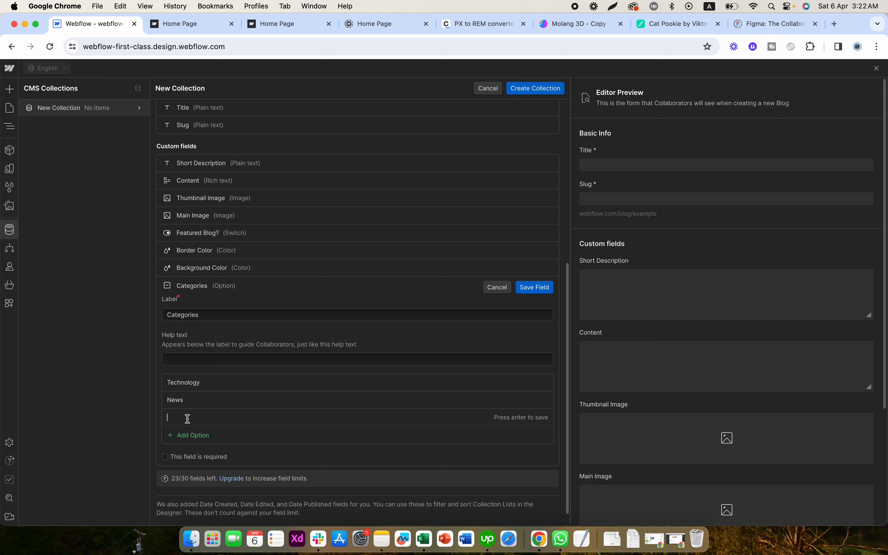
{"action": "type", "text": "Med"}
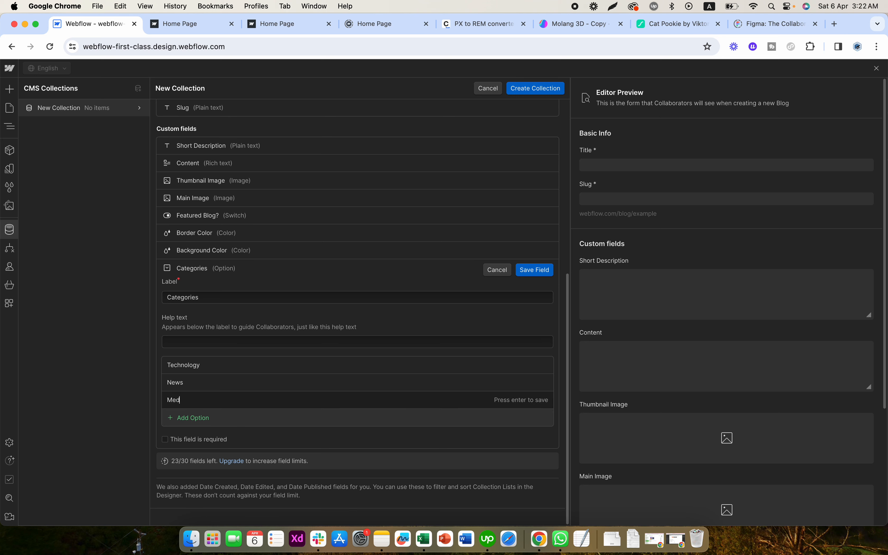
{"action": "type", "text": "ia"}
- Add the option "Islamic" to the Categories field and save the field
{"action": "left_click", "coordinate": [189, 417]}
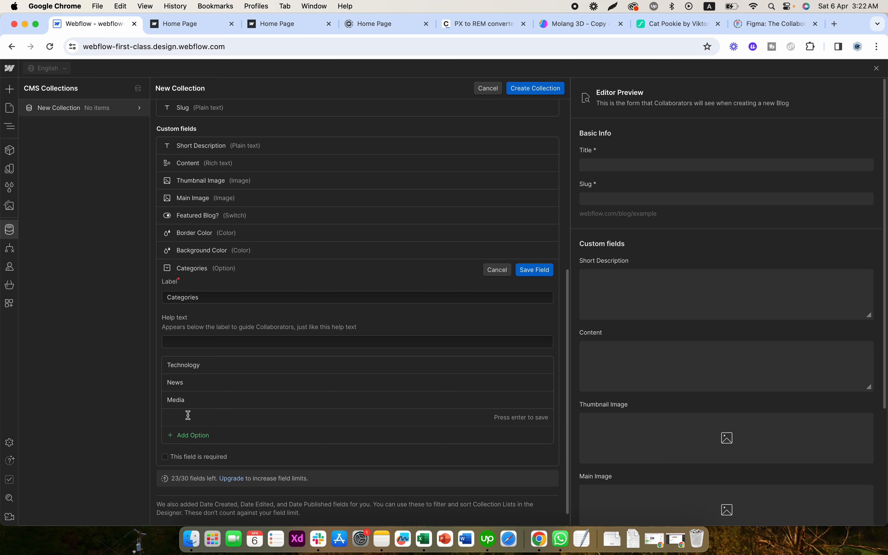
{"action": "type", "text": "Social"}
{"action": "key", "text": "super+a"}
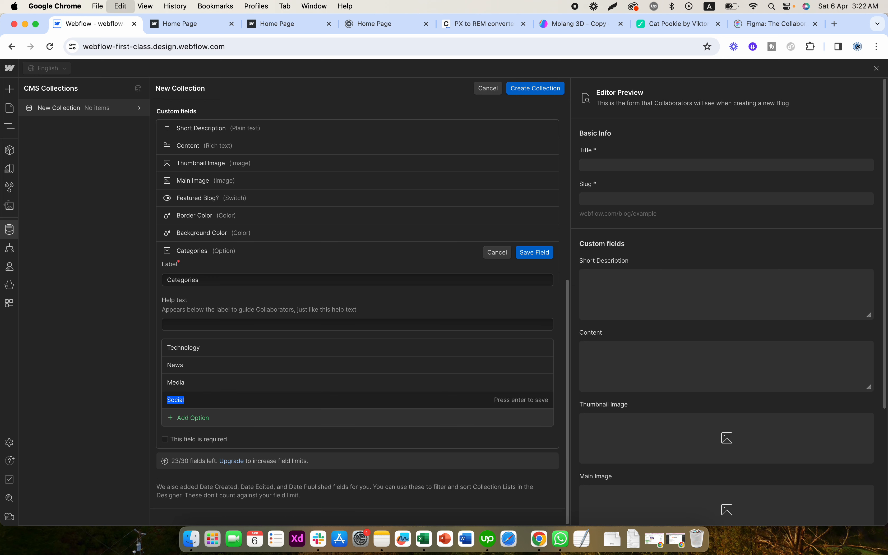
{"action": "key", "text": "BackSpace"}
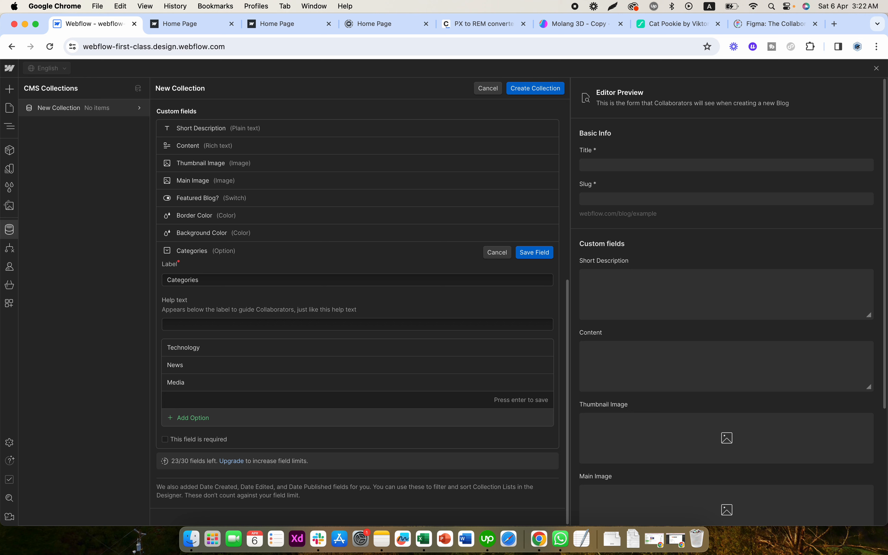
{"action": "type", "text": "Islamic"}
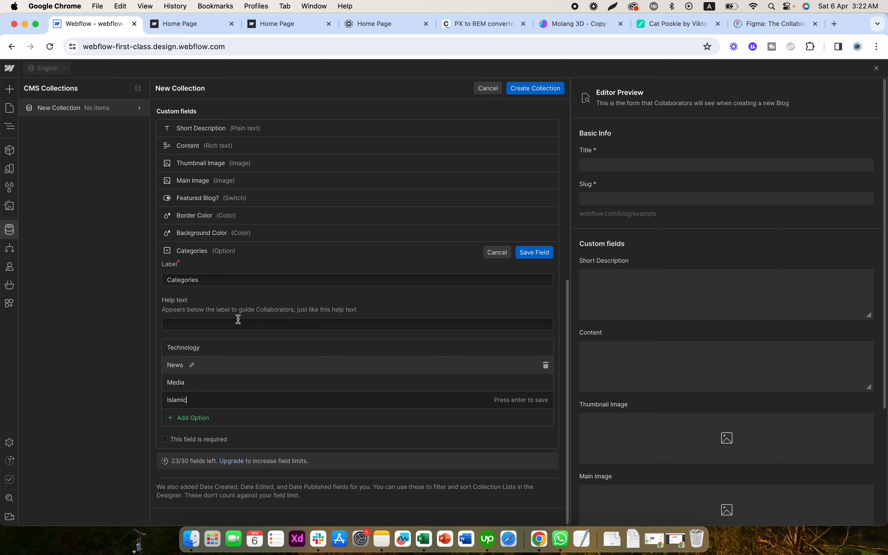
{"action": "key", "text": "Return"}
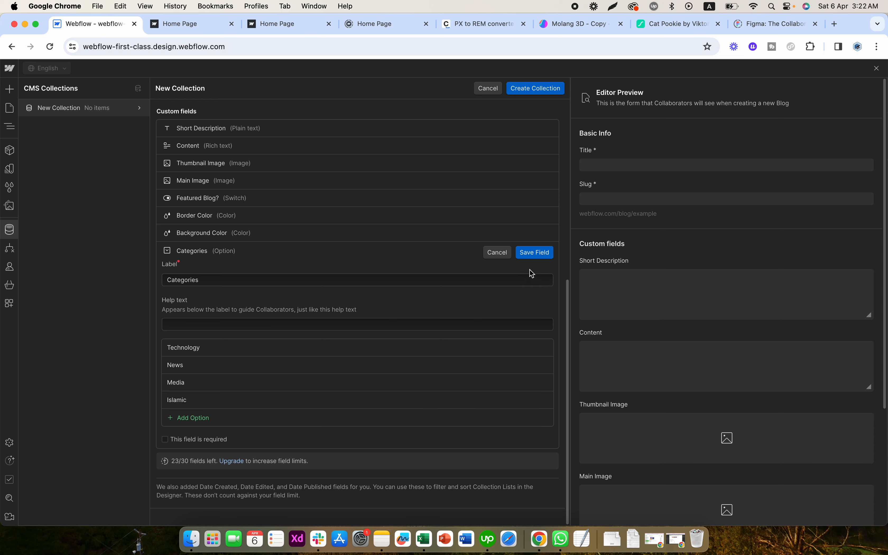
{"action": "left_click", "coordinate": [193, 442]}
{"action": "left_click", "coordinate": [194, 442]}
{"action": "left_click", "coordinate": [526, 256]}
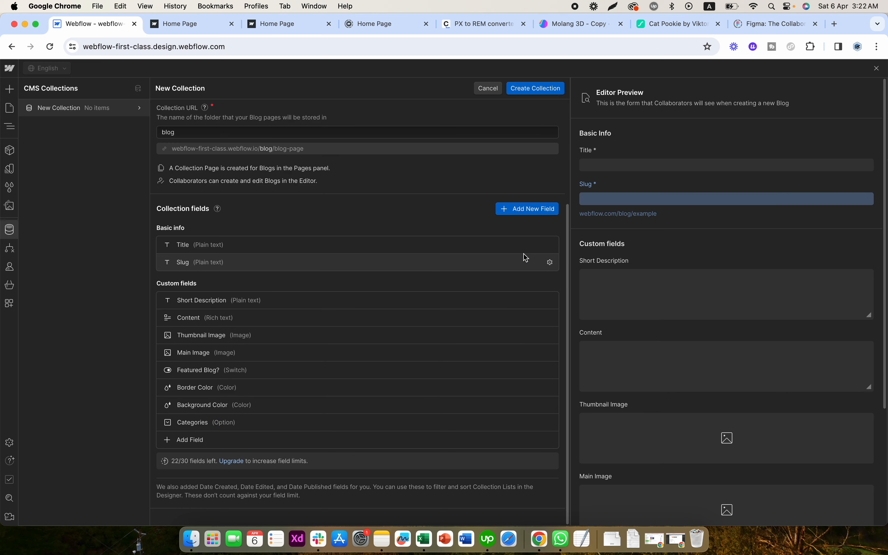
- Add a file custom field labelled "Download" to the Blog collection and save it
{"action": "left_click", "coordinate": [198, 439]}
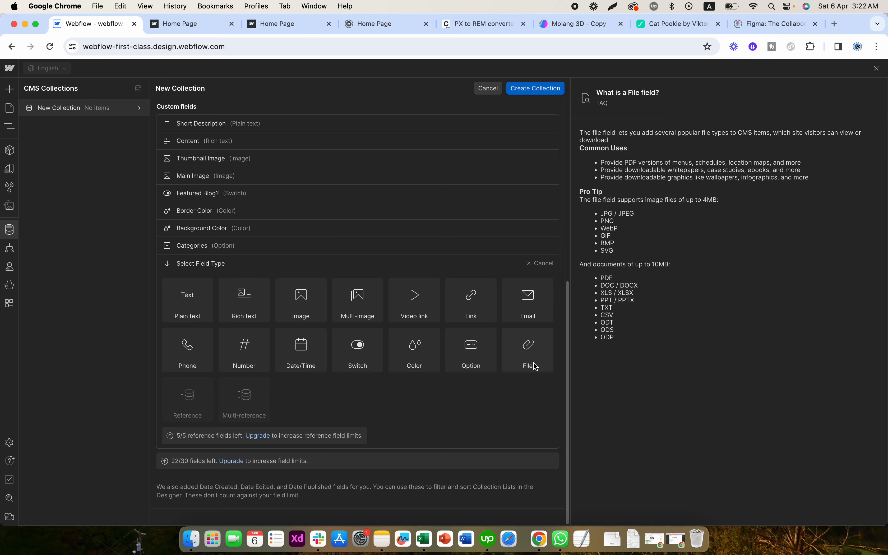
{"action": "left_click", "coordinate": [536, 366]}
{"action": "type", "text": "Download"}
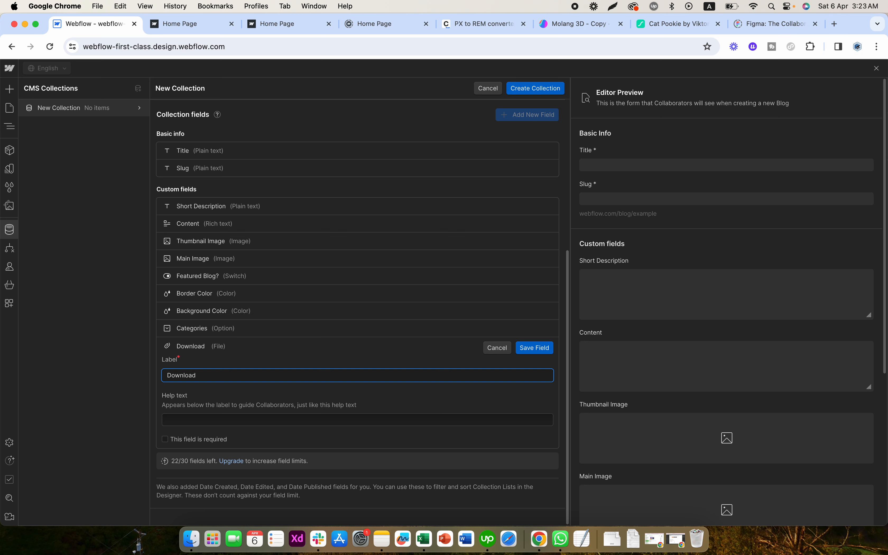
{"action": "key", "text": "BackSpace"}
{"action": "left_click", "coordinate": [273, 395]}
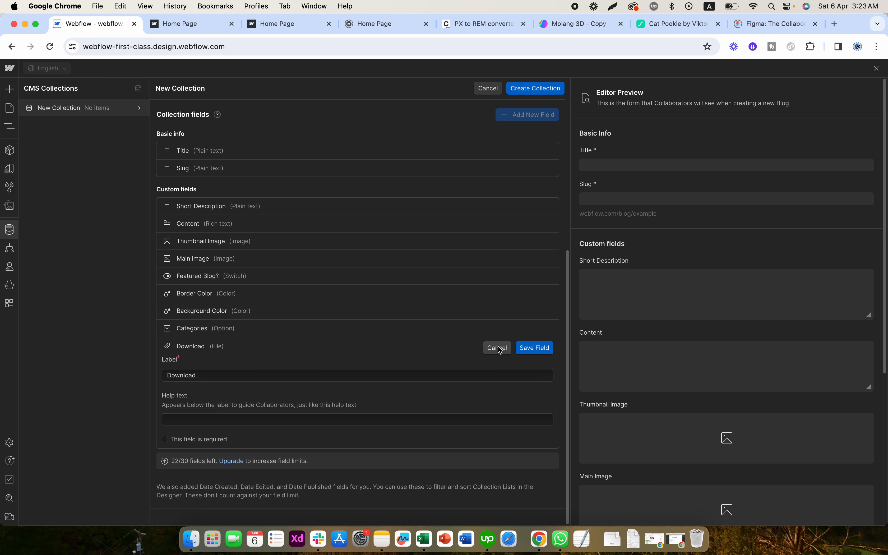
{"action": "left_click", "coordinate": [535, 348]}
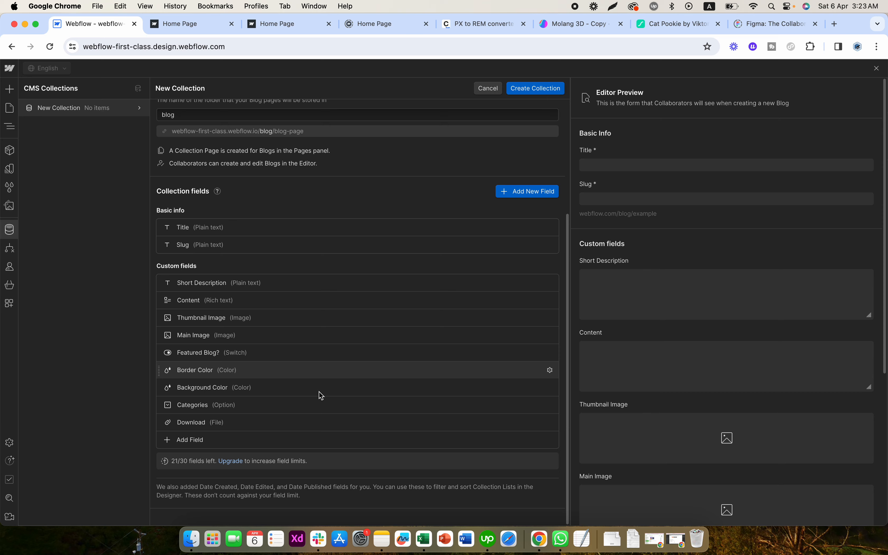
{"action": "left_click", "coordinate": [198, 440]}
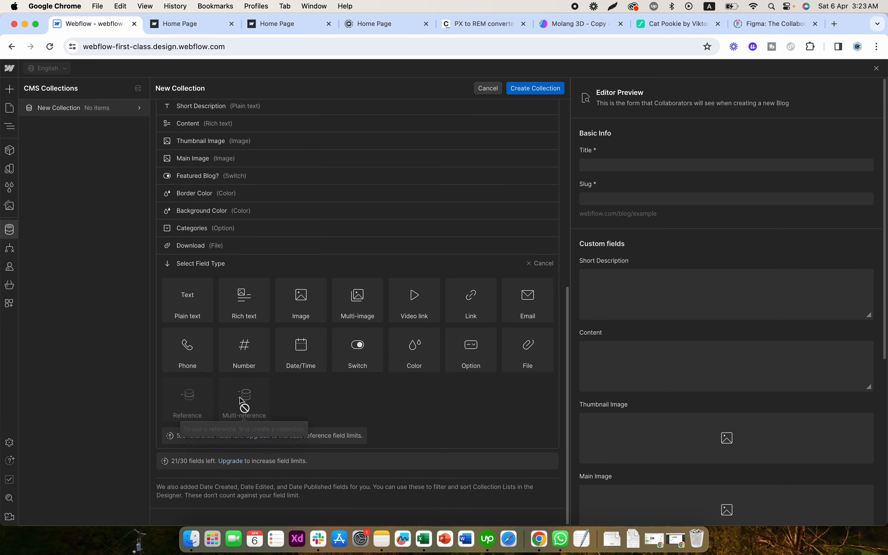
{"action": "scroll", "coordinate": [442, 396], "scroll_direction": "up", "scroll_amount": 10}
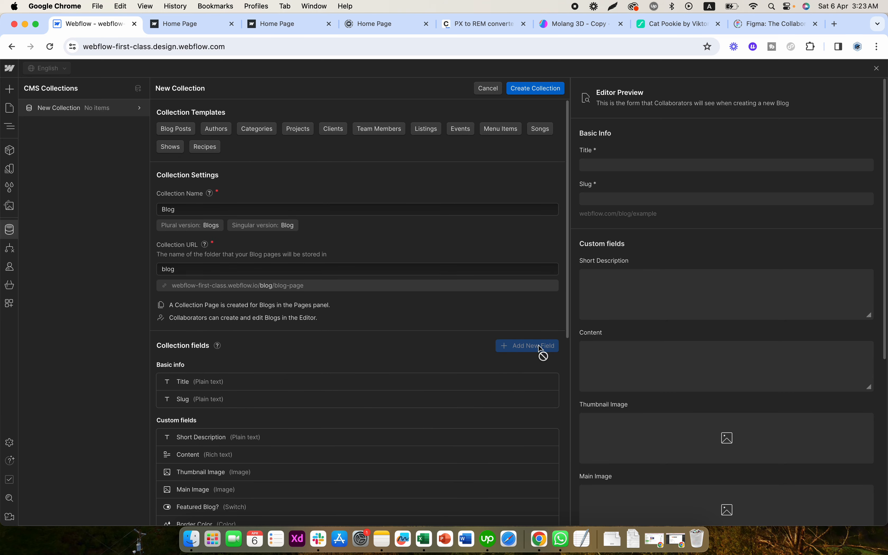
{"action": "scroll", "coordinate": [452, 322], "scroll_direction": "down", "scroll_amount": 1}
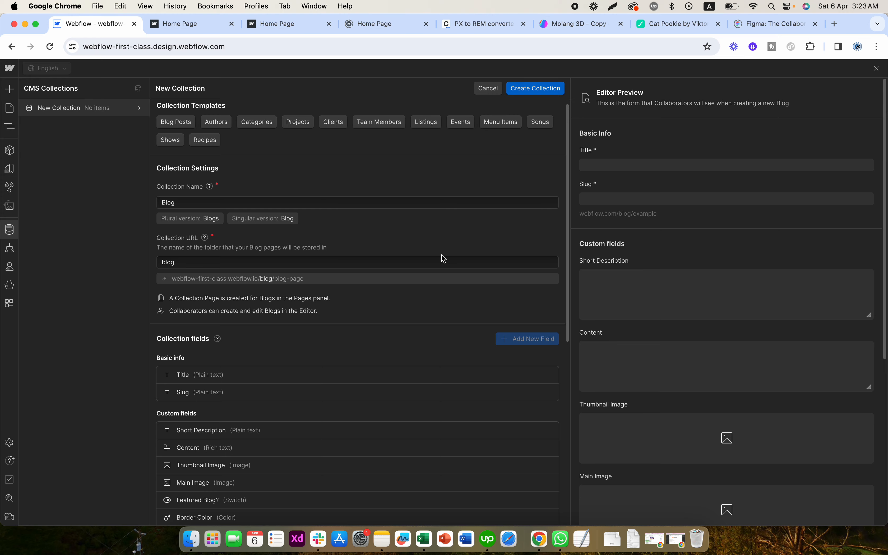
{"action": "scroll", "coordinate": [440, 258], "scroll_direction": "down", "scroll_amount": 9}
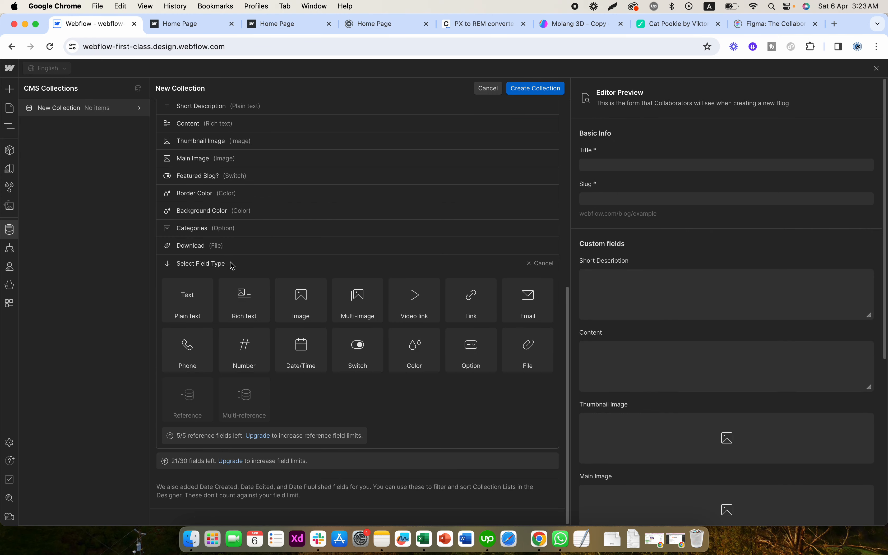
{"action": "left_click", "coordinate": [550, 265]}
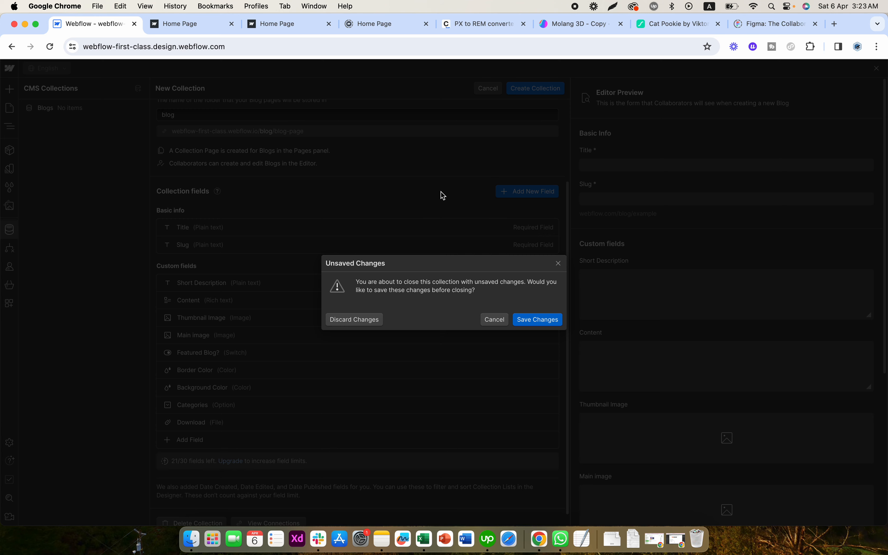
- Save the Blog collection and start a new CMS collection
{"action": "left_click", "coordinate": [521, 322]}
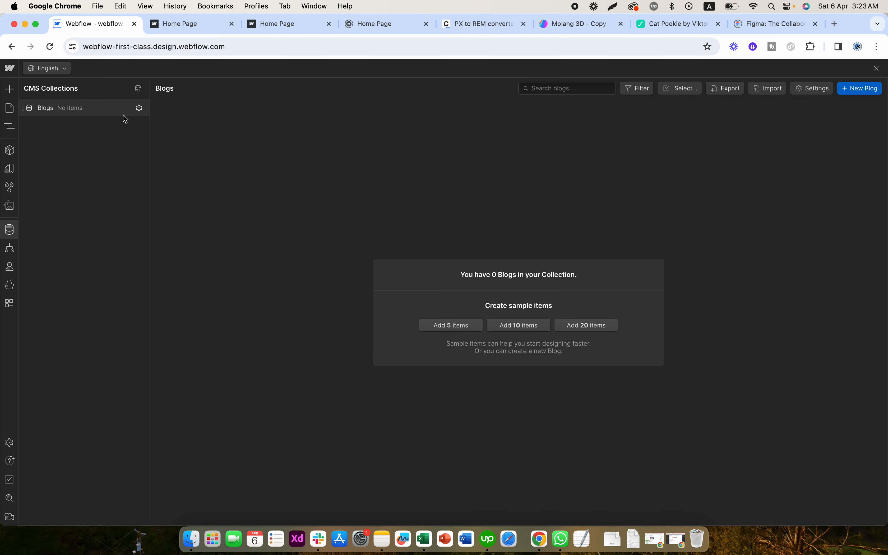
{"action": "left_click", "coordinate": [138, 88]}
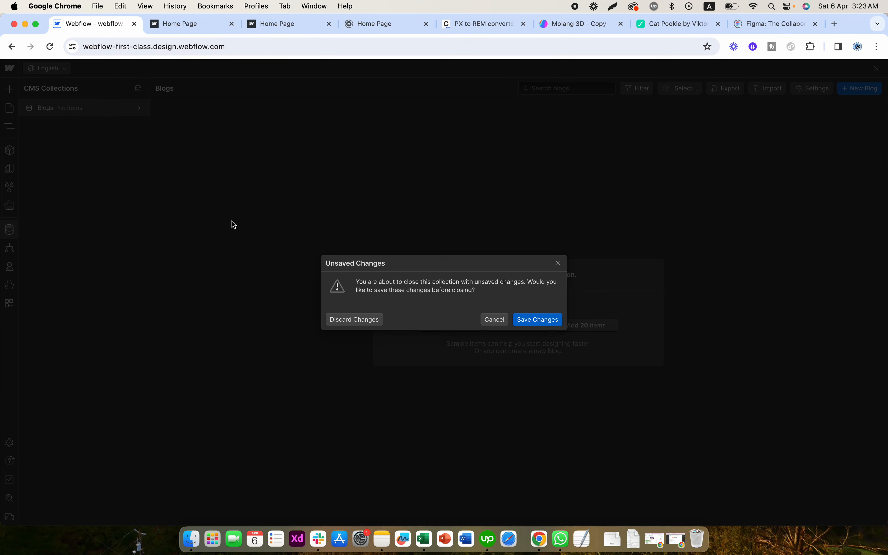
{"action": "left_click", "coordinate": [536, 319]}
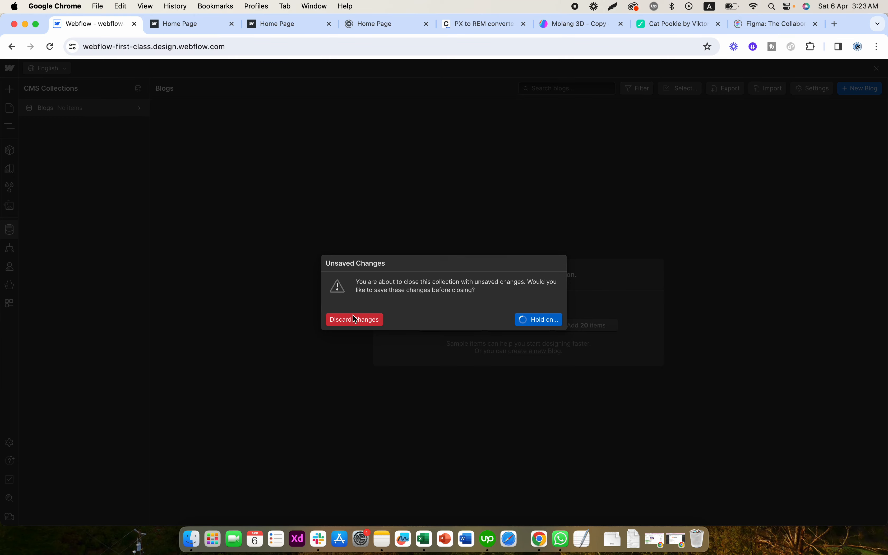
{"action": "left_click", "coordinate": [355, 319]}
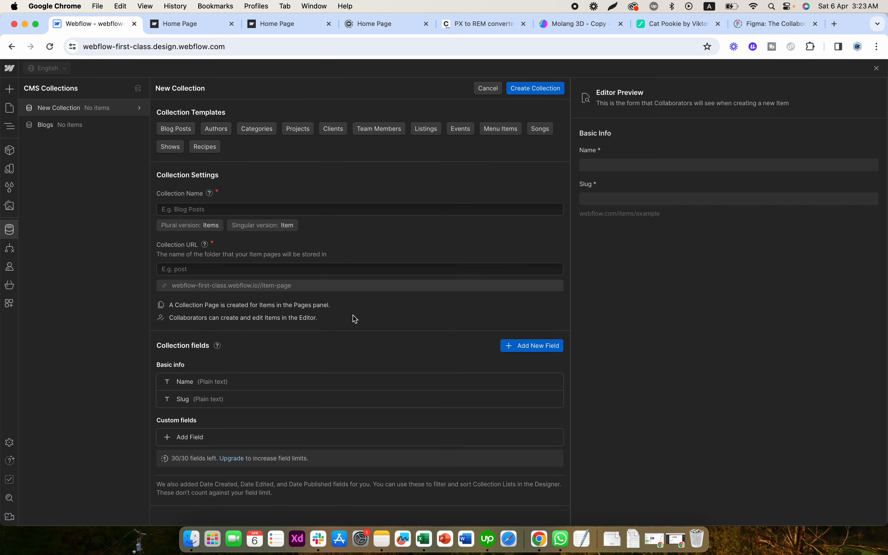
- Name the new collection "Categories"
{"action": "left_click", "coordinate": [206, 208]}
{"action": "type", "text": "Cage"}
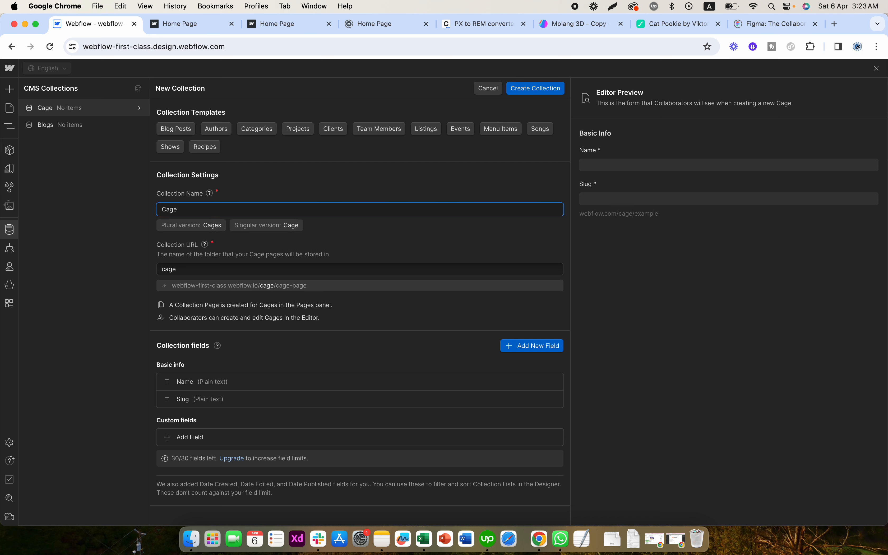
{"action": "type", "text": "gories"}
{"action": "key", "text": "super+a"}
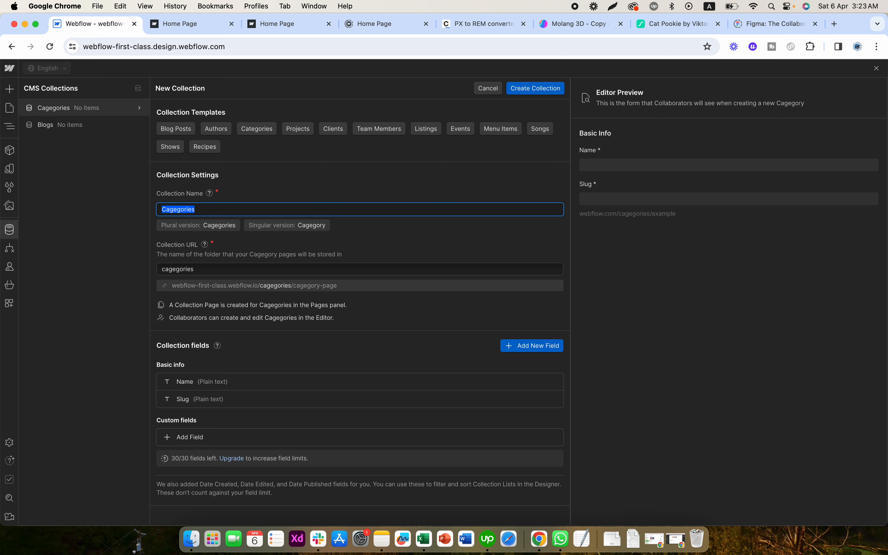
{"action": "type", "text": "Categories"}
{"action": "left_click", "coordinate": [252, 194]}
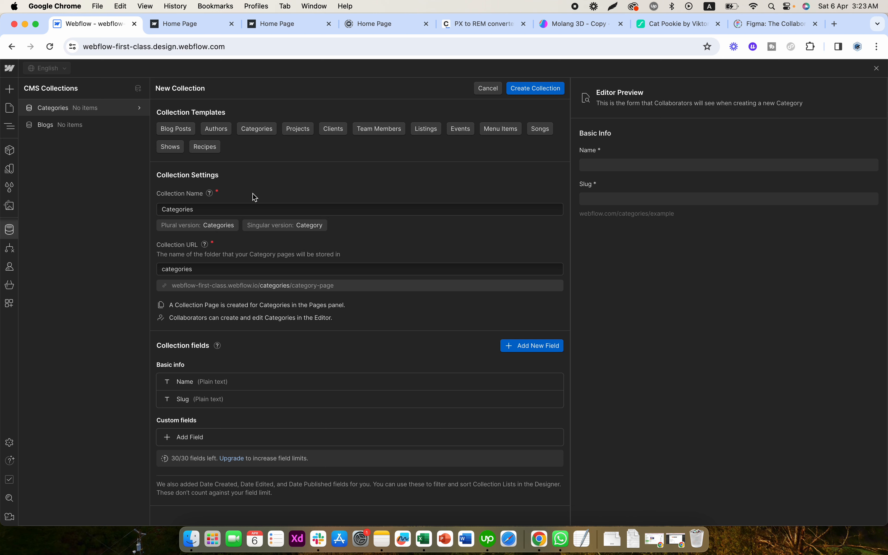
- Try the label "Title" on the basic name field, restore it to "Name" and save the field
{"action": "left_click", "coordinate": [205, 384]}
{"action": "key", "text": "super+a"}
{"action": "type", "text": "Title"}
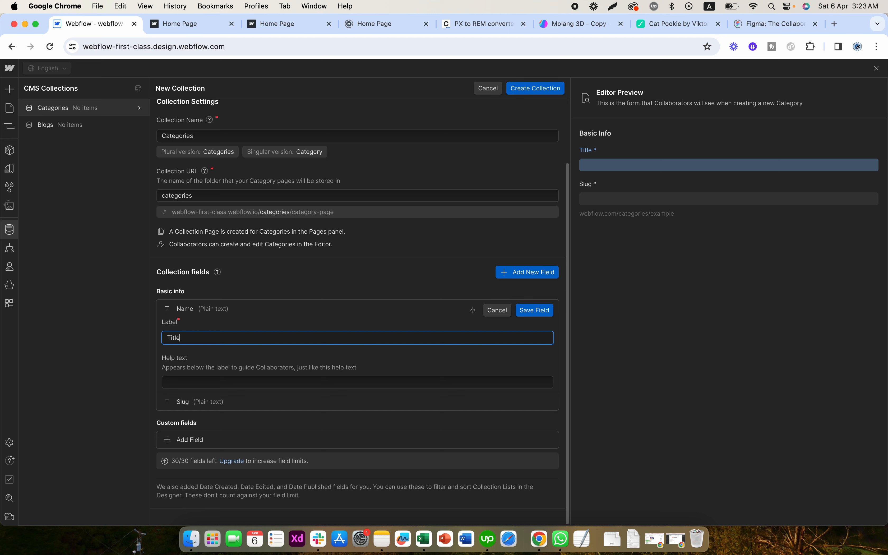
{"action": "key", "text": "super+a"}
{"action": "type", "text": "Name"}
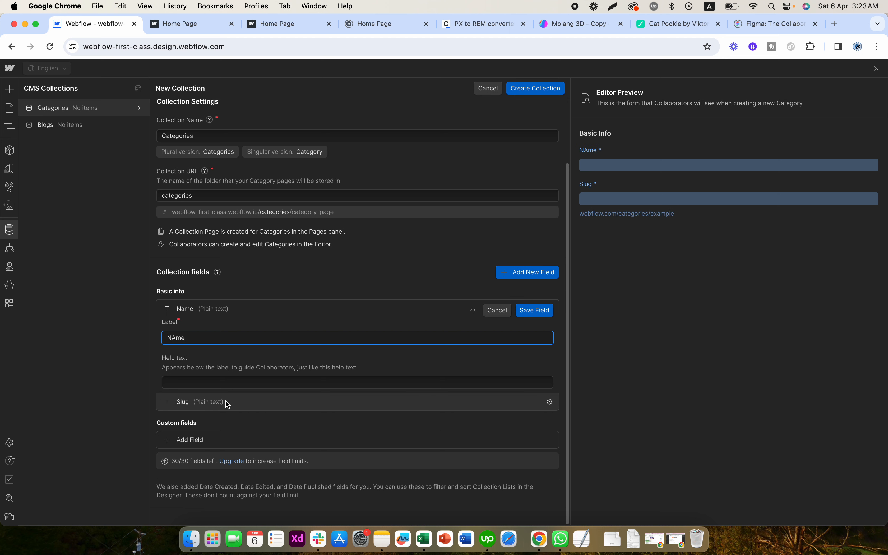
{"action": "key", "text": "super+a"}
{"action": "type", "text": "Name"}
{"action": "left_click", "coordinate": [248, 371]}
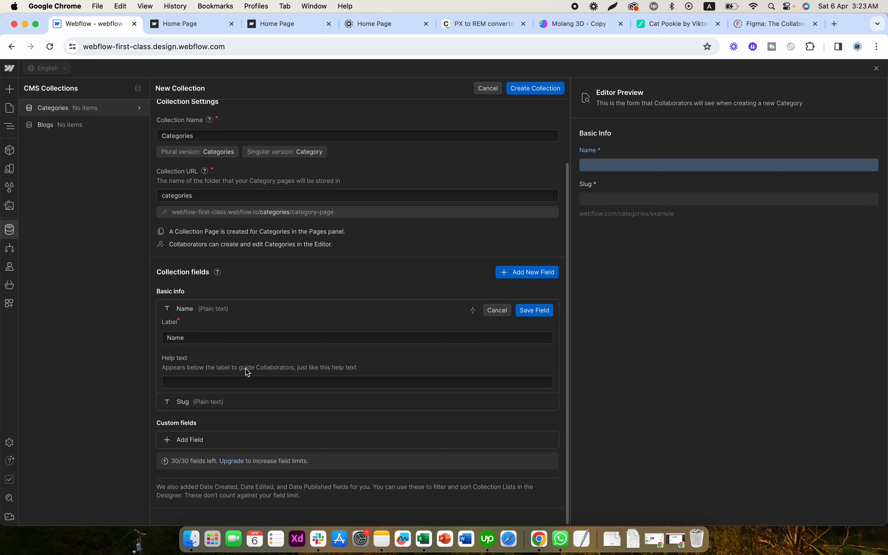
{"action": "left_click", "coordinate": [527, 311]}
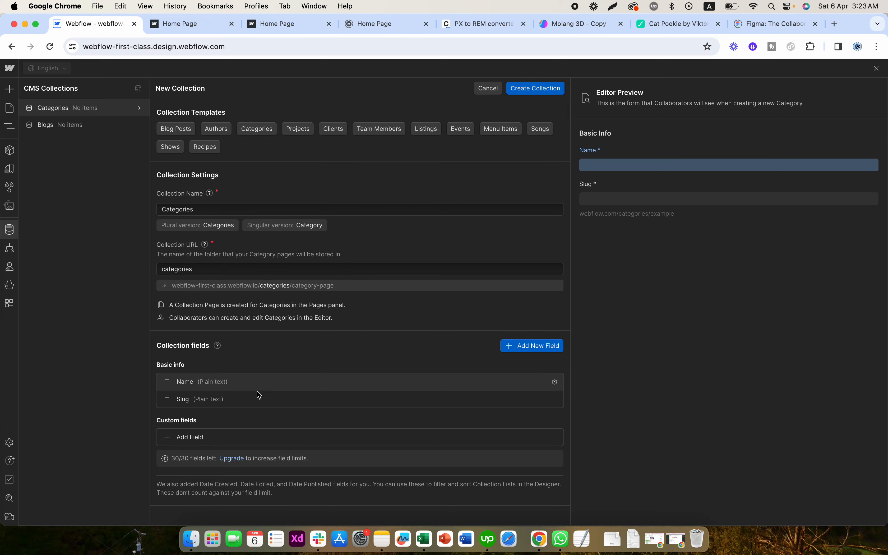
- Add a multiple-line plain text custom field labelled "Description" to the Categories collection and save it
{"action": "left_click", "coordinate": [190, 439]}
{"action": "left_click", "coordinate": [199, 312]}
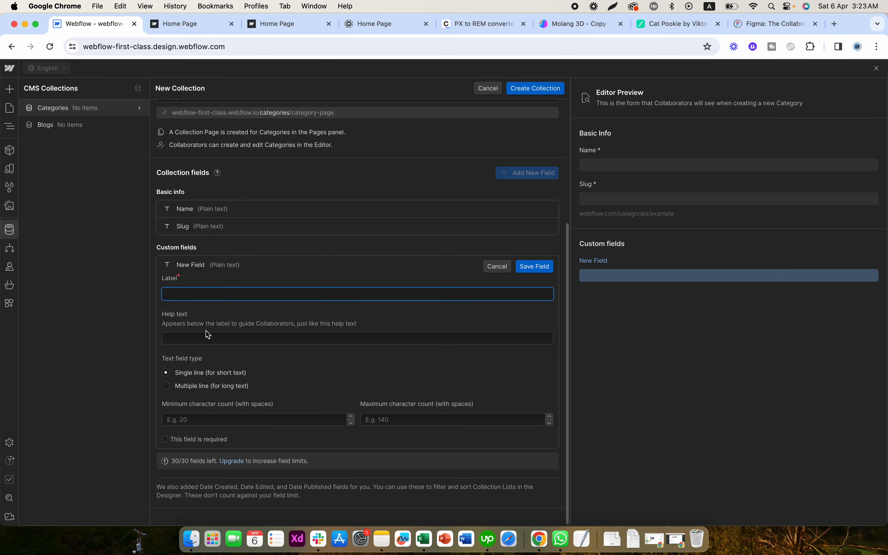
{"action": "left_click", "coordinate": [186, 387]}
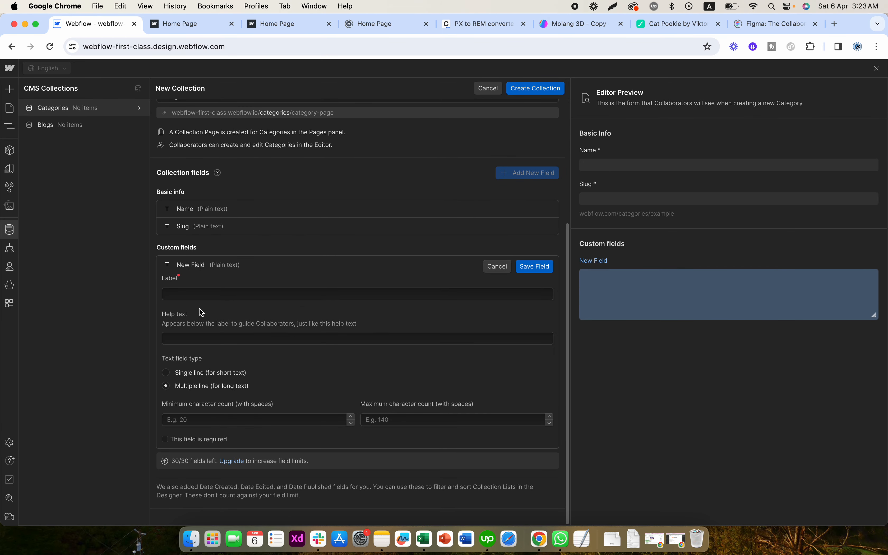
{"action": "left_click", "coordinate": [214, 292]}
{"action": "type", "text": "Description"}
{"action": "left_click", "coordinate": [220, 307]}
{"action": "left_click", "coordinate": [531, 266]}
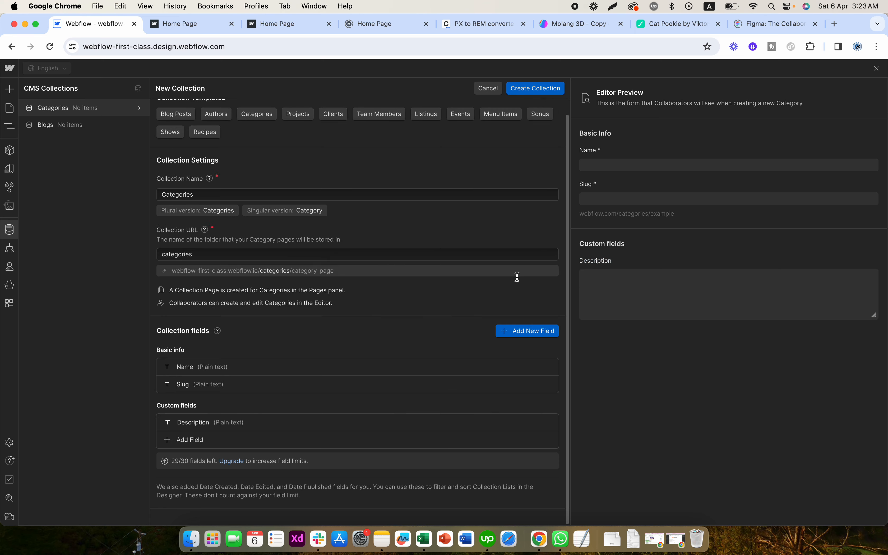
- Add an image custom field labelled "Icon" to the Categories collection and save it
{"action": "left_click", "coordinate": [200, 440]}
{"action": "scroll", "coordinate": [312, 322], "scroll_direction": "down", "scroll_amount": 5}
{"action": "left_click", "coordinate": [304, 306]}
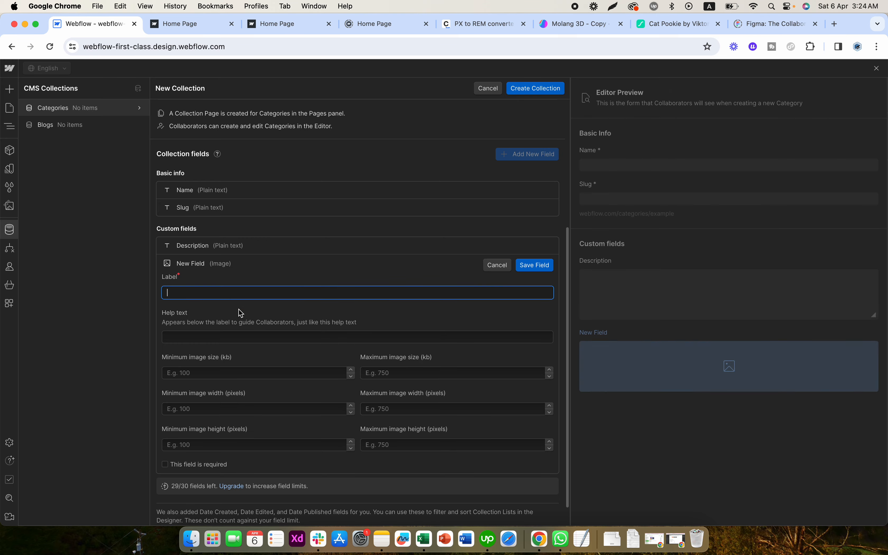
{"action": "type", "text": "Icon"}
{"action": "left_click", "coordinate": [280, 325]}
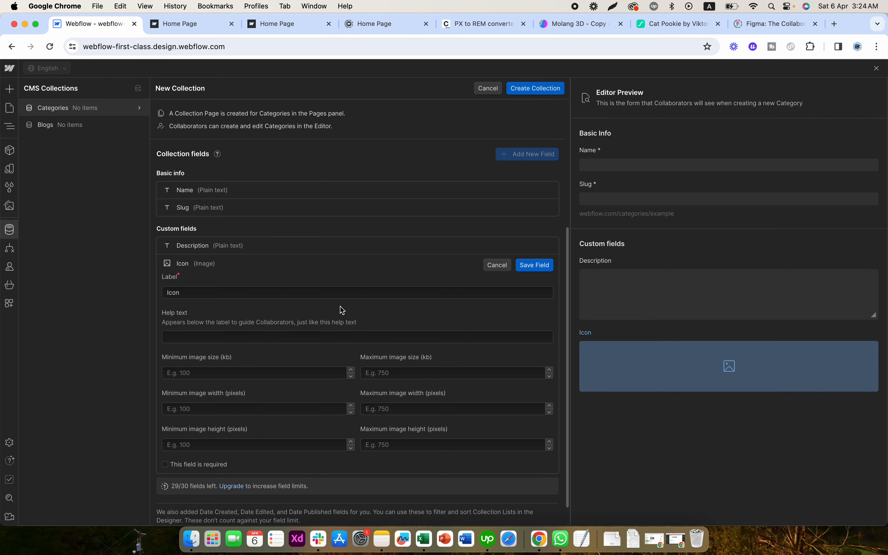
{"action": "left_click", "coordinate": [535, 265]}
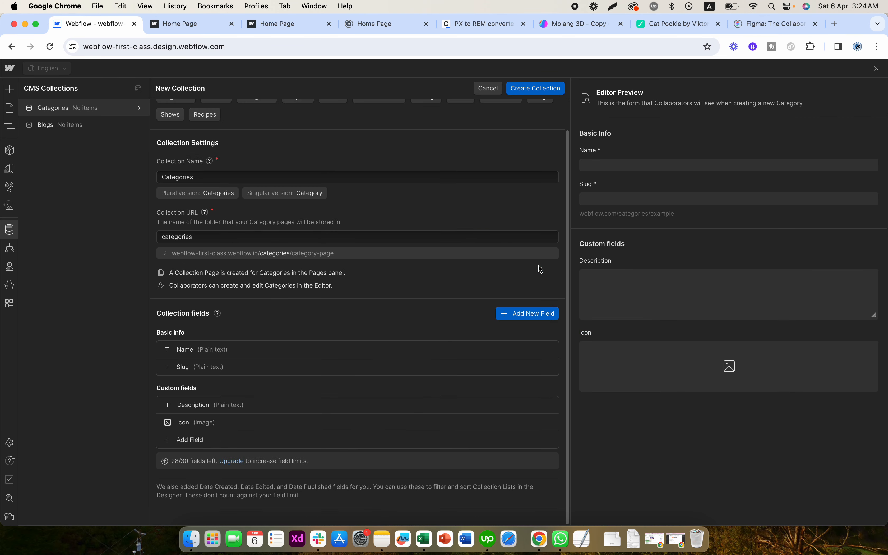
- Relabel the Icon field as "Image" and save it
{"action": "left_click", "coordinate": [205, 429]}
{"action": "key", "text": "cmd+a"}
{"action": "type", "text": "Img"}
{"action": "key", "text": "BackSpace"}
{"action": "type", "text": "age"}
{"action": "left_click", "coordinate": [245, 284]}
{"action": "left_click", "coordinate": [525, 223]}
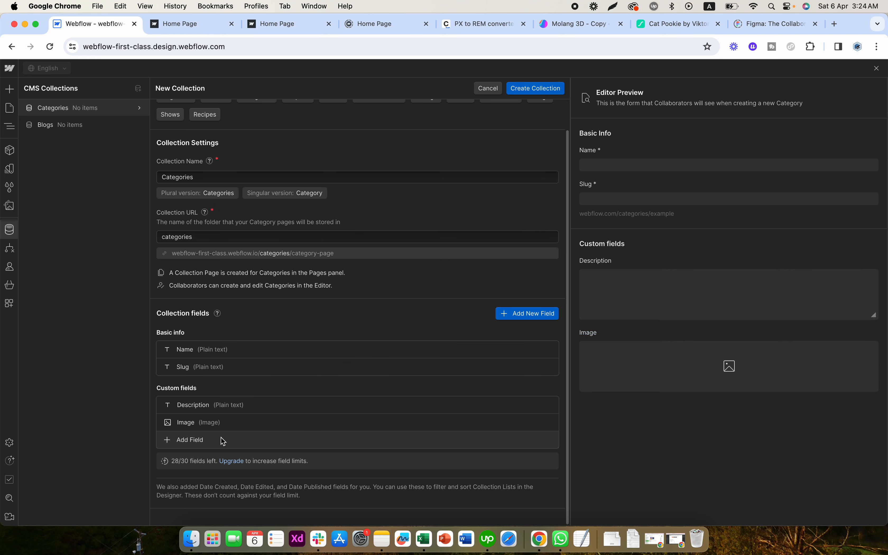
- Add a switch custom field labelled "Featured Category" to the Categories collection and save it
{"action": "left_click", "coordinate": [198, 443]}
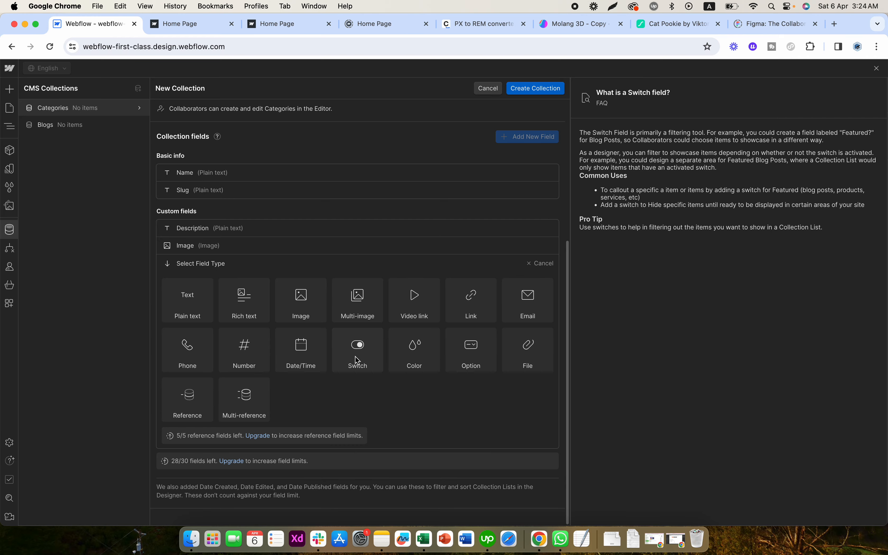
{"action": "left_click", "coordinate": [357, 358]}
{"action": "type", "text": "Feature"}
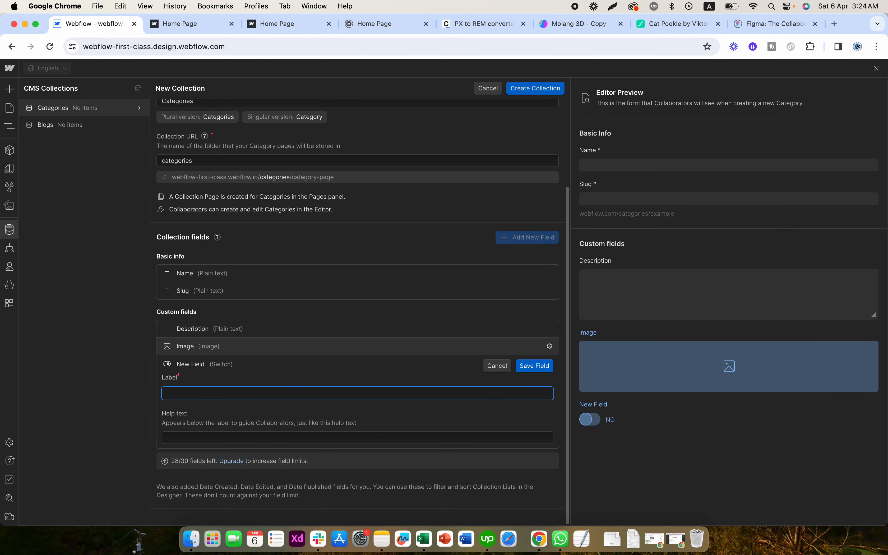
{"action": "type", "text": "d Categoryue"}
{"action": "key", "text": "BackSpace"}
{"action": "key", "text": "BackSpace"}
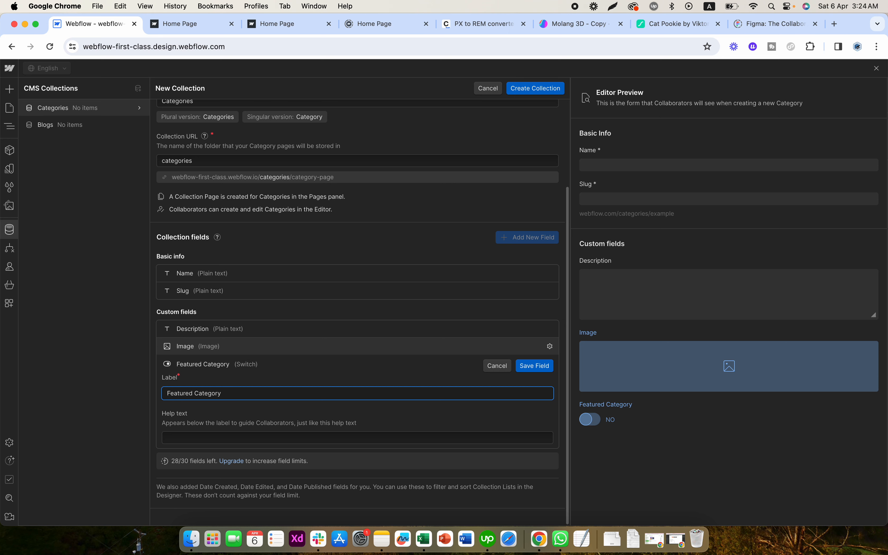
{"action": "left_click", "coordinate": [534, 365]}
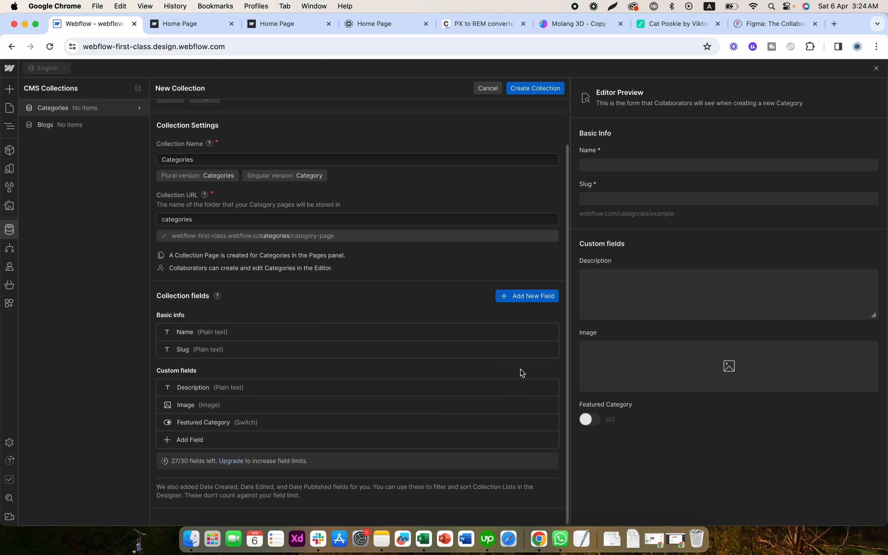
- Add a color custom field labelled "Category Color", save it and create the Categories collection
{"action": "left_click", "coordinate": [204, 443]}
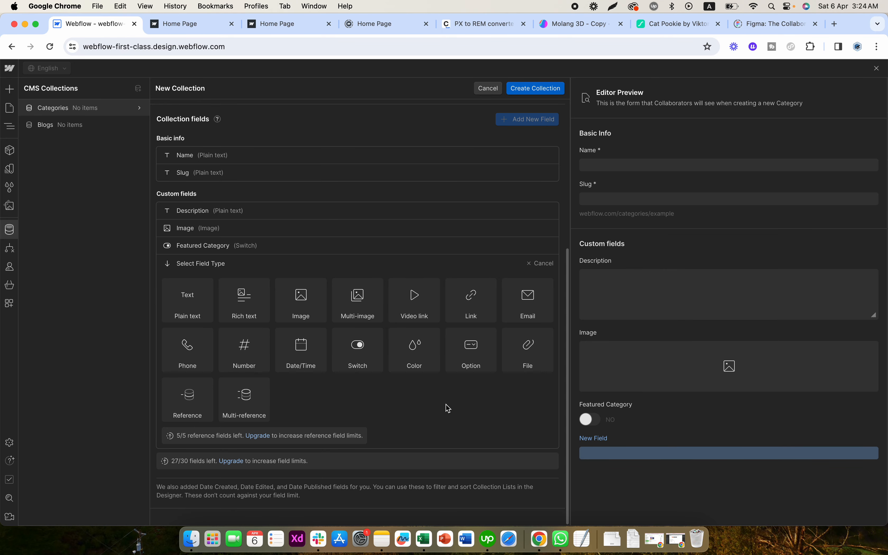
{"action": "left_click", "coordinate": [415, 364]}
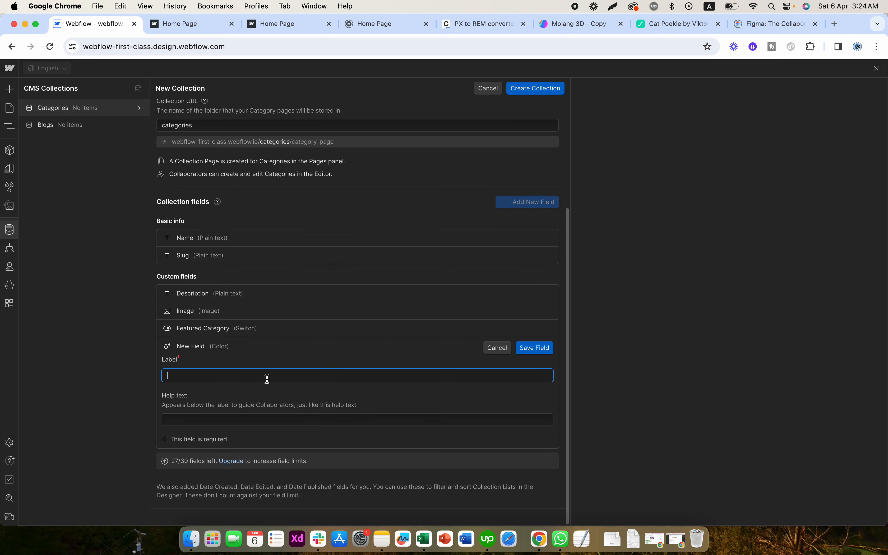
{"action": "type", "text": "ategori"}
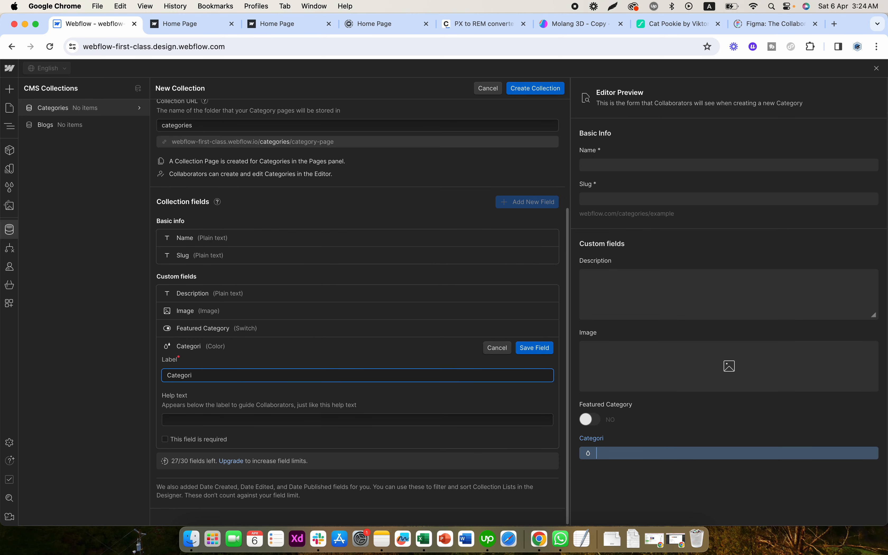
{"action": "key", "text": "BackSpace"}
{"action": "type", "text": "y Color"}
{"action": "left_click", "coordinate": [268, 403]}
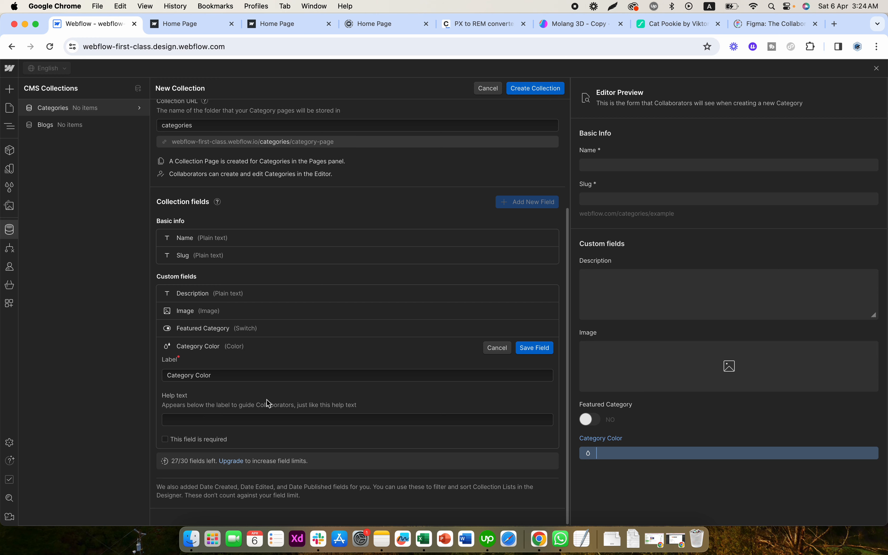
{"action": "left_click", "coordinate": [534, 347]}
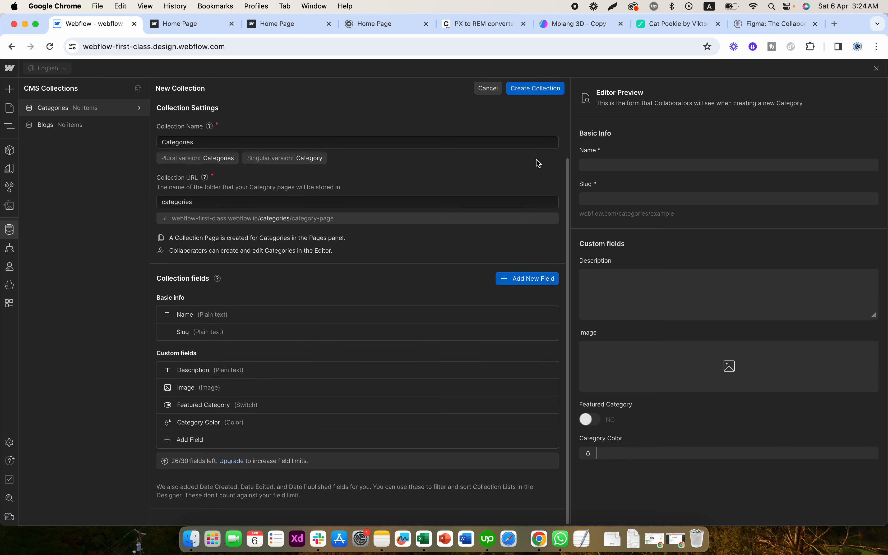
{"action": "left_click", "coordinate": [550, 89]}
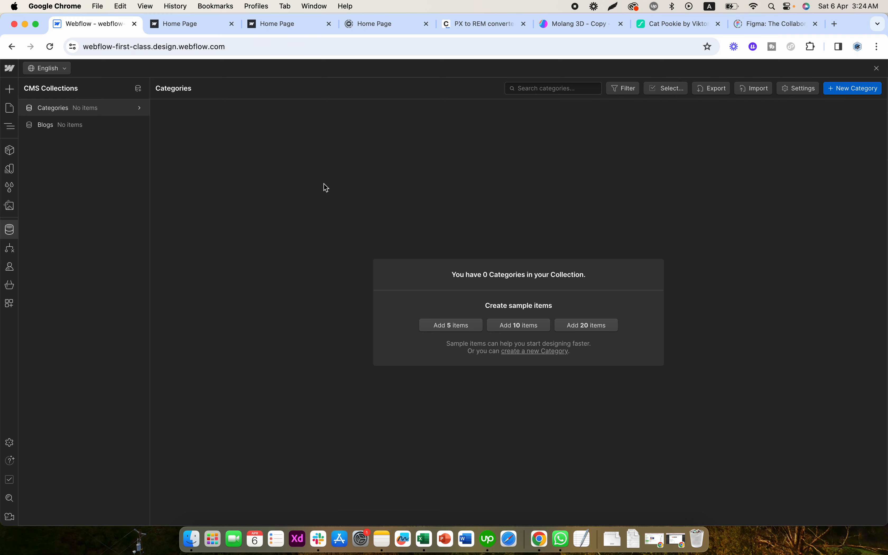
- Add a reference field labelled "Select Category" to the Blogs collection, pointing to Categories, and save the field
{"action": "left_click", "coordinate": [139, 125]}
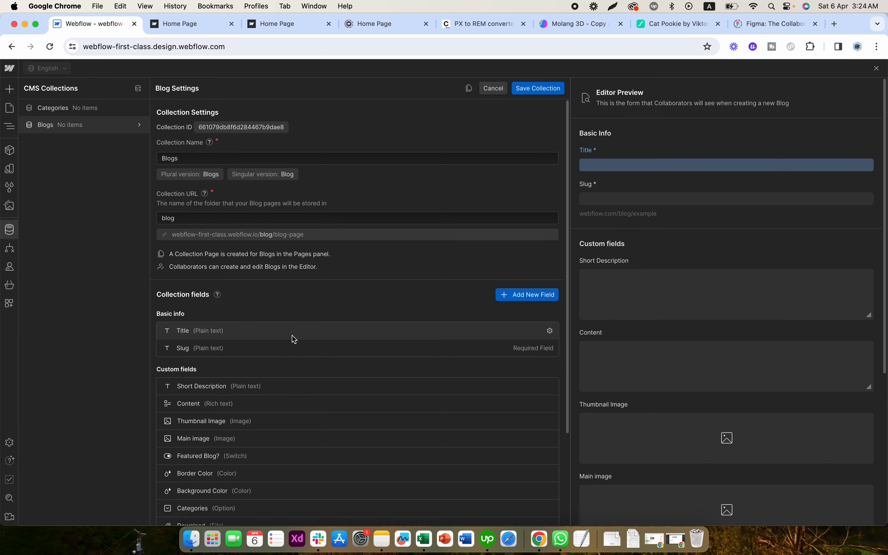
{"action": "scroll", "coordinate": [294, 338], "scroll_direction": "down", "scroll_amount": 3}
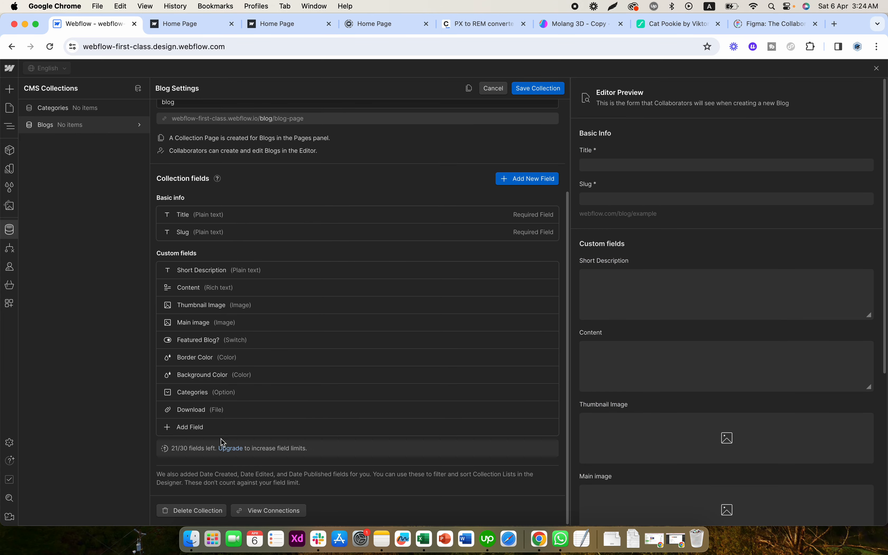
{"action": "left_click", "coordinate": [197, 427]}
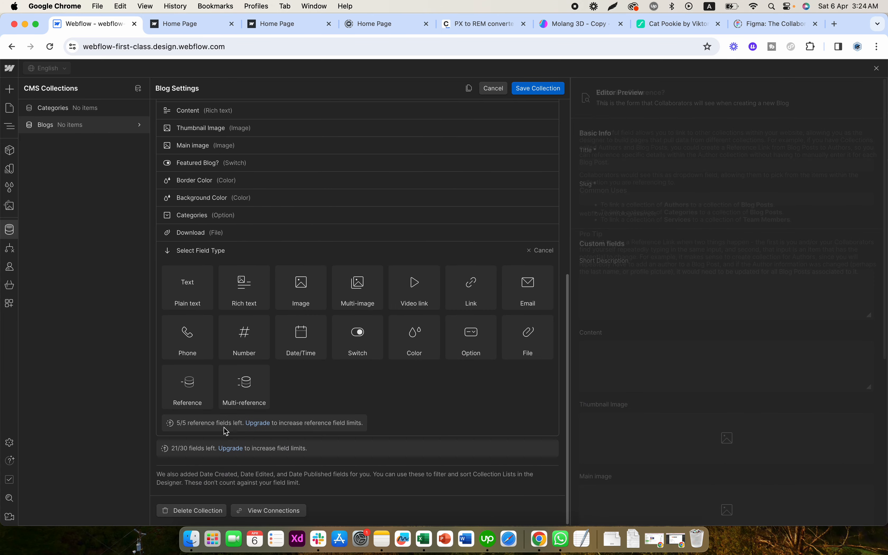
{"action": "left_click", "coordinate": [194, 396]}
{"action": "type", "text": "C"}
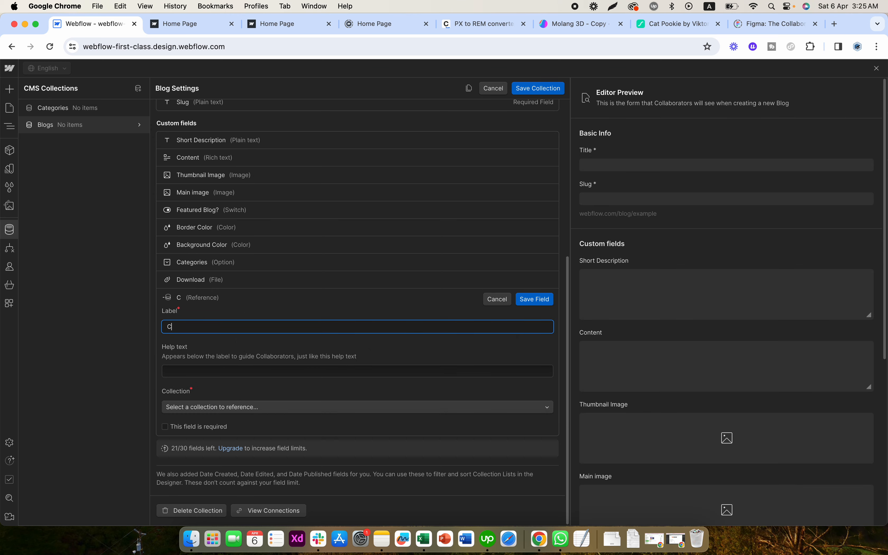
{"action": "type", "text": "ategory"}
{"action": "left_click", "coordinate": [263, 342]}
{"action": "left_click", "coordinate": [248, 326]}
{"action": "type", "text": "Select"}
{"action": "left_click", "coordinate": [247, 343]}
{"action": "left_click", "coordinate": [249, 408]}
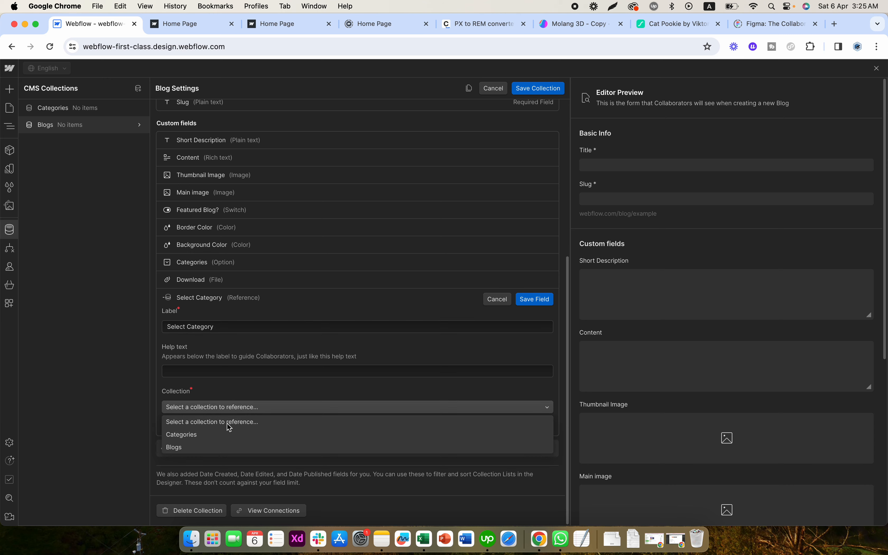
{"action": "left_click", "coordinate": [208, 430]}
{"action": "left_click", "coordinate": [535, 299]}
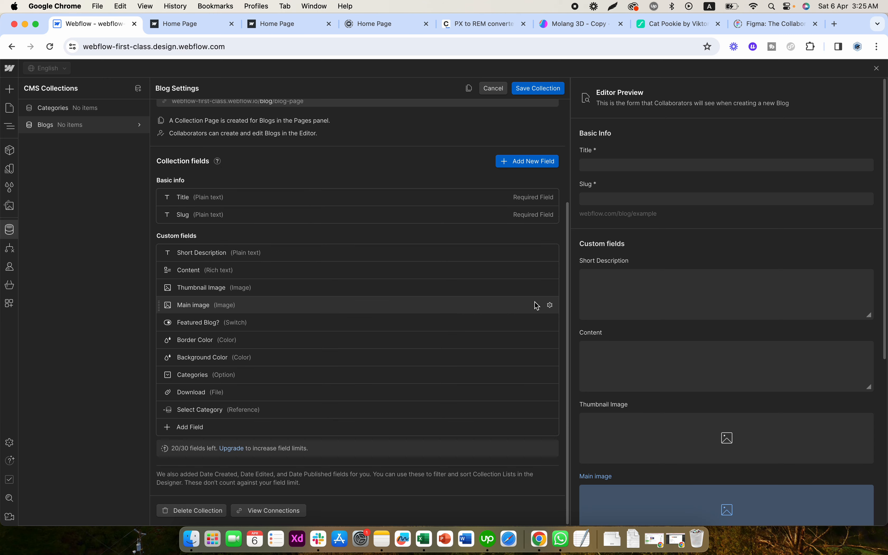
- Add a multi-reference field labelled "Select Categories" to the Blogs collection, pointing to Categories, and save the field and collection
{"action": "left_click", "coordinate": [189, 429]}
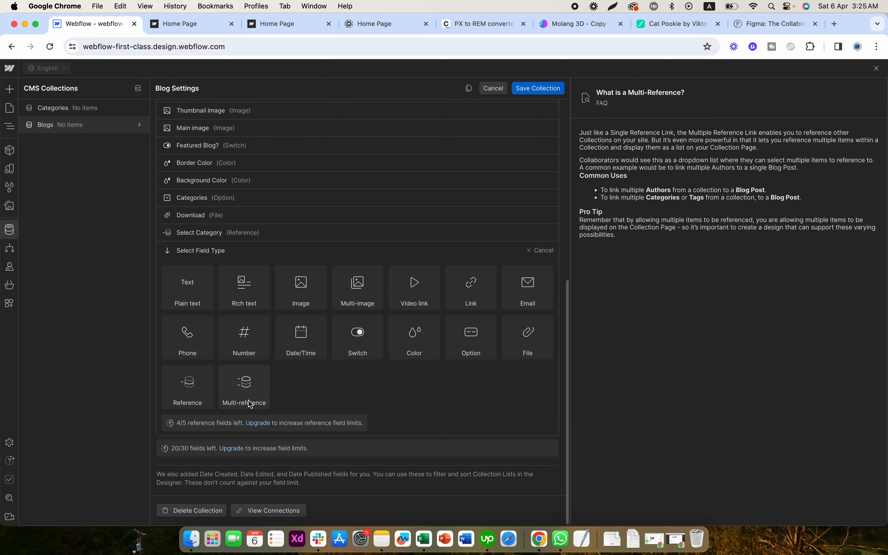
{"action": "left_click", "coordinate": [250, 403]}
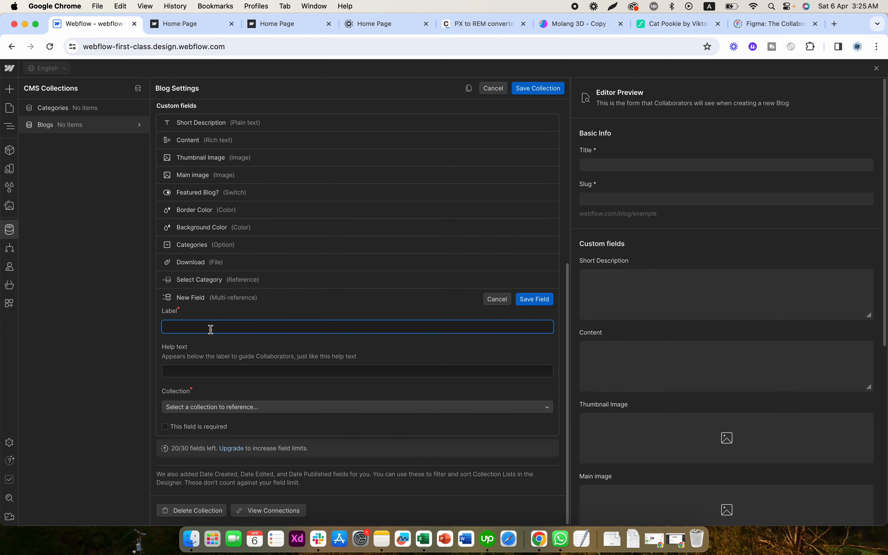
{"action": "type", "text": "Select Categories"}
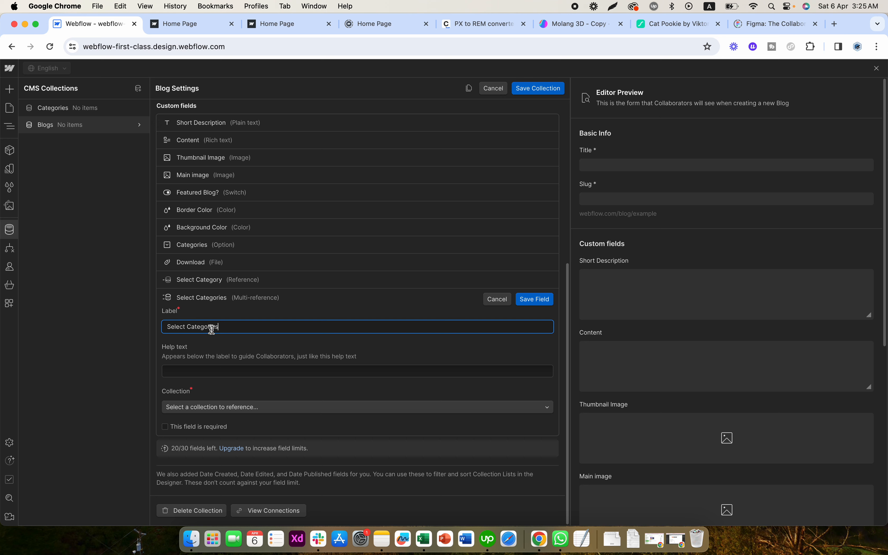
{"action": "left_click", "coordinate": [213, 407]}
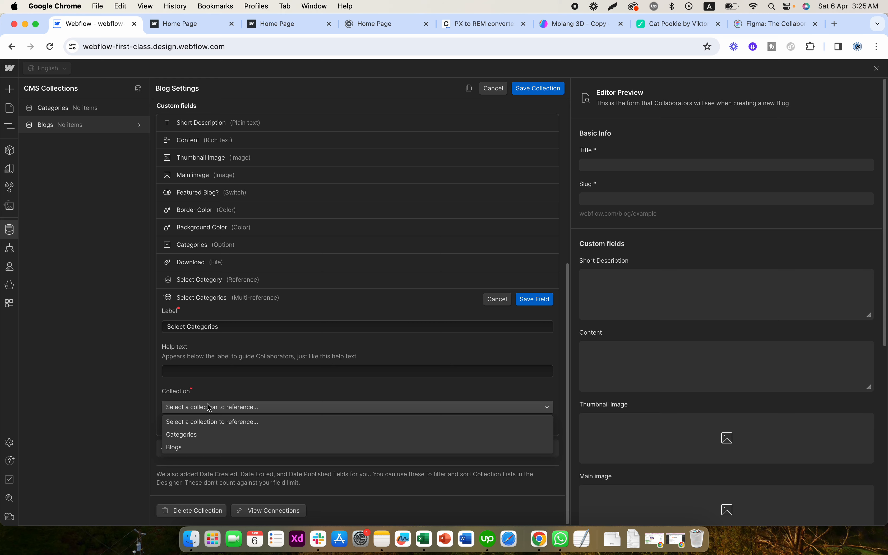
{"action": "left_click", "coordinate": [191, 434]}
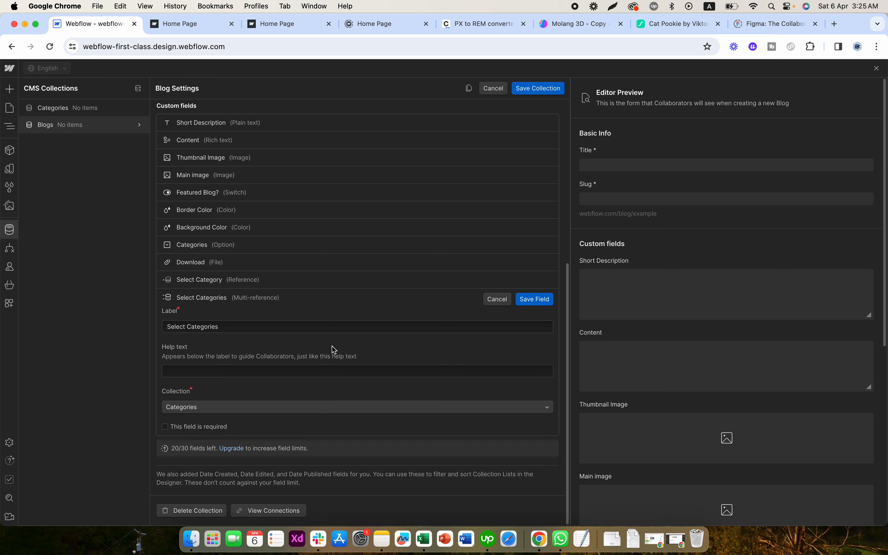
{"action": "left_click", "coordinate": [542, 304]}
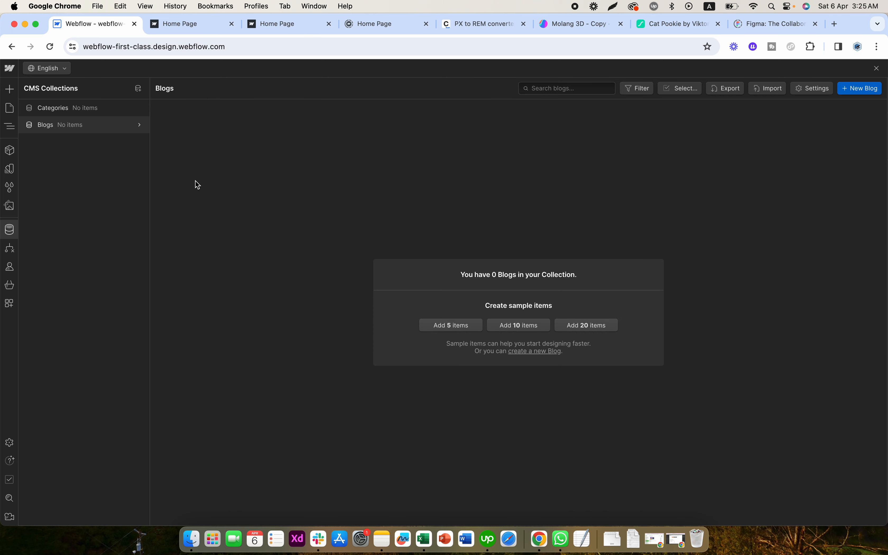
- Add 5 sample items to the Categories collection
{"action": "left_click", "coordinate": [98, 113]}
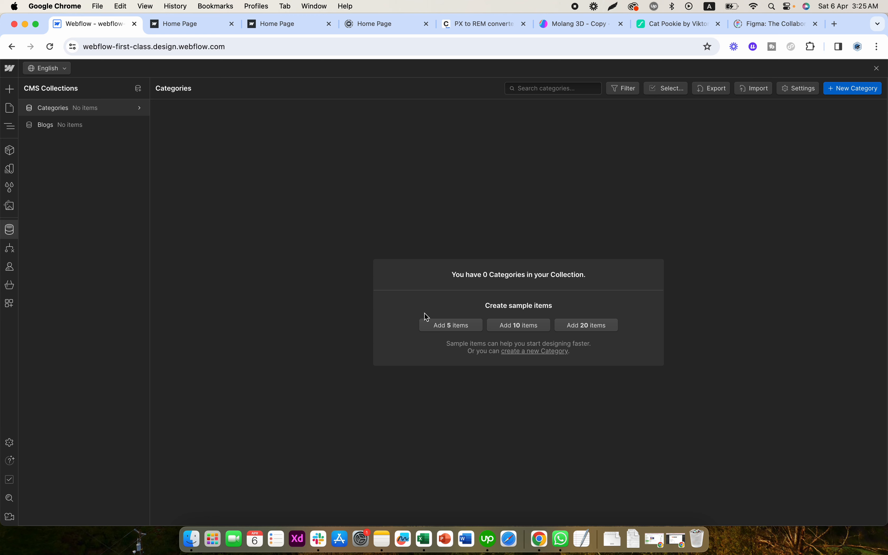
{"action": "left_click", "coordinate": [459, 326]}
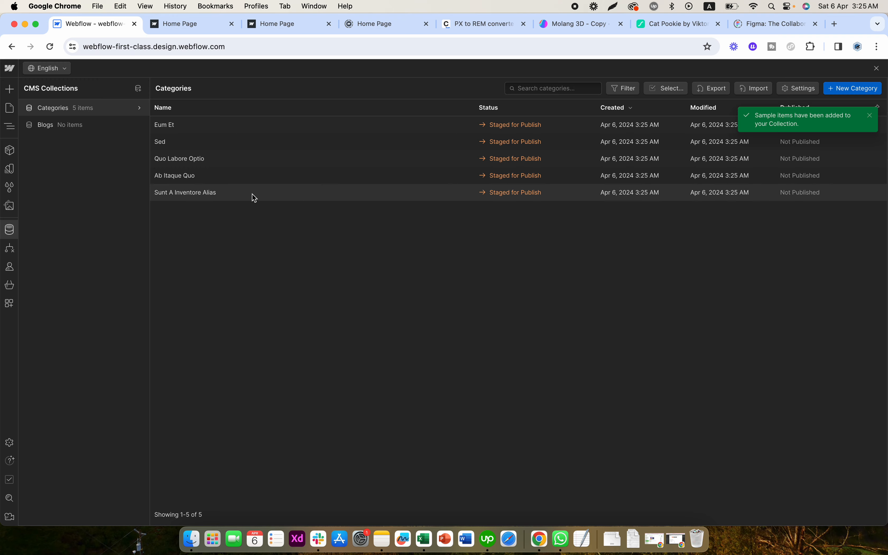
- Rename the category "Sunt A Inventore Alias" to "News", set its slug to "news" and save the item
{"action": "left_click", "coordinate": [301, 194]}
{"action": "triple_click", "coordinate": [387, 142]}
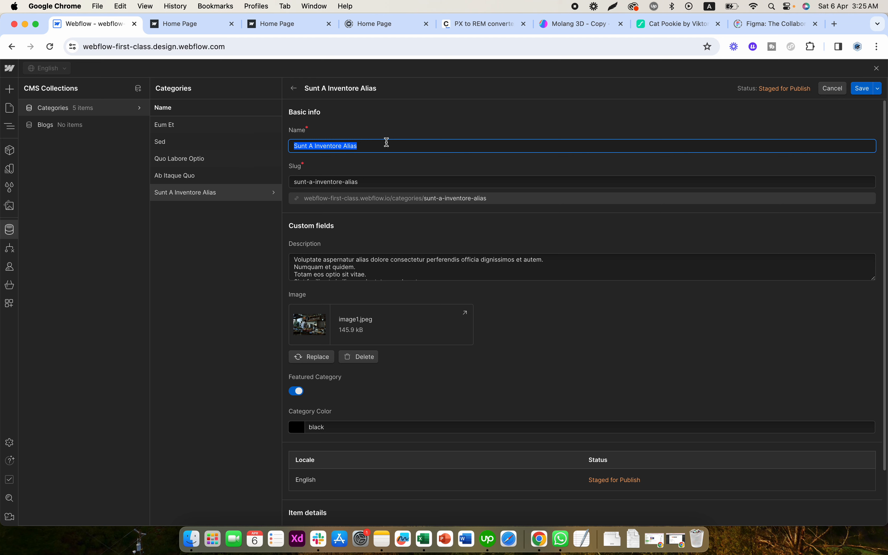
{"action": "type", "text": "News"}
{"action": "key", "text": "super+a"}
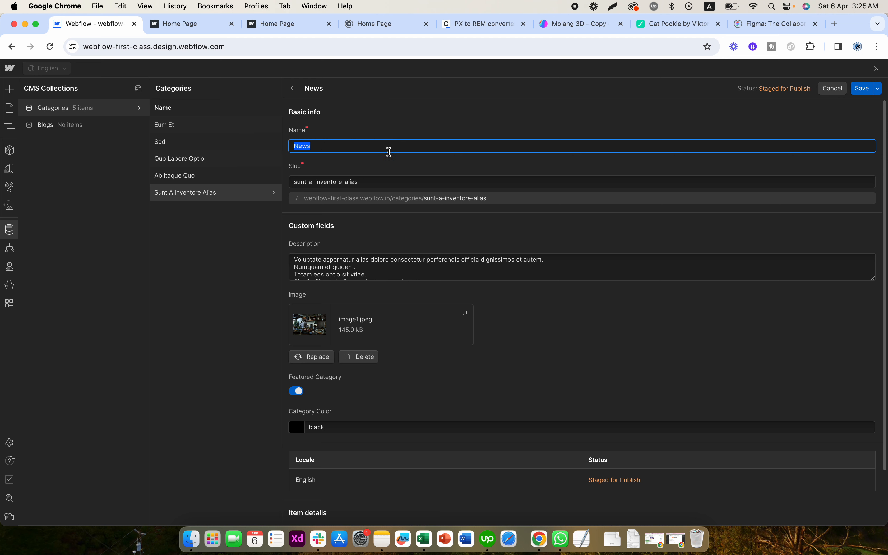
{"action": "left_click", "coordinate": [386, 174]}
{"action": "key", "text": "super+a"}
{"action": "type", "text": "news"}
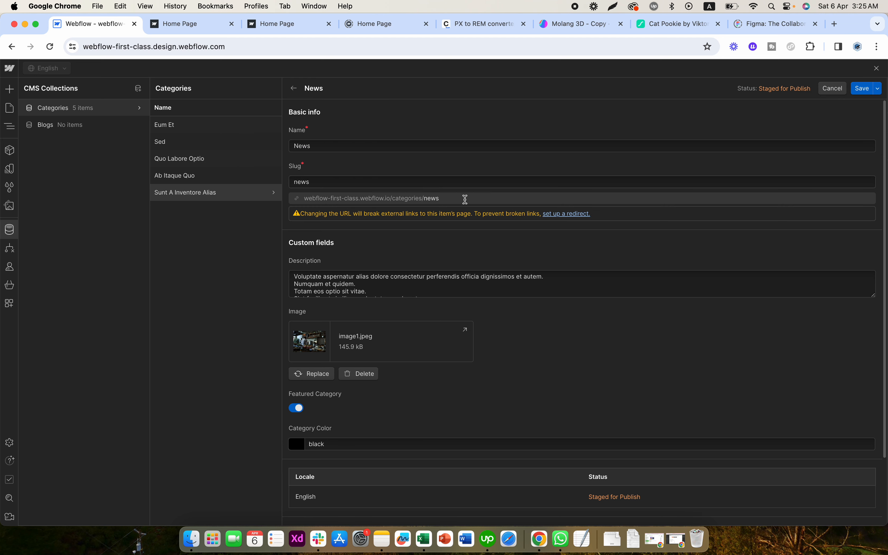
{"action": "left_click", "coordinate": [520, 342]}
{"action": "scroll", "coordinate": [521, 342], "scroll_direction": "down", "scroll_amount": 3}
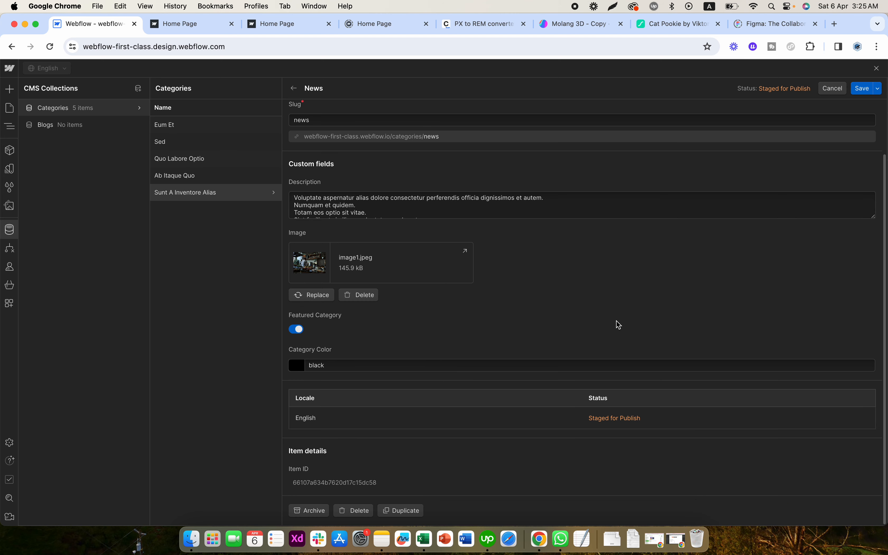
{"action": "left_click", "coordinate": [861, 87]}
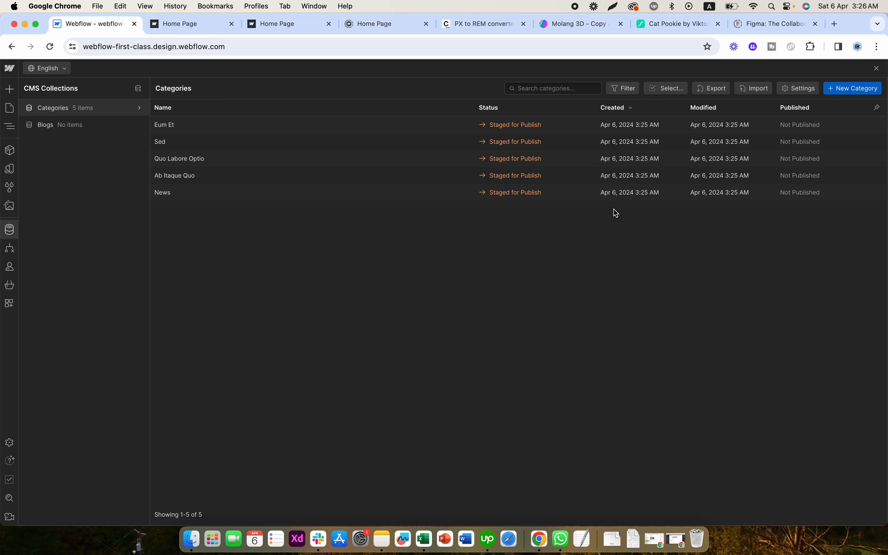
- Rename the category "Ab Itaque Quo" to "Social Media"
{"action": "left_click", "coordinate": [588, 175]}
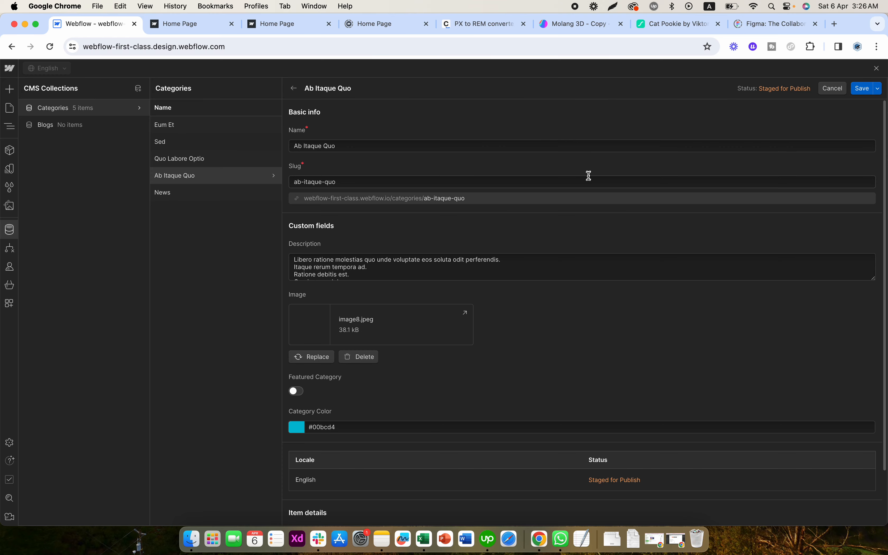
{"action": "triple_click", "coordinate": [371, 145]}
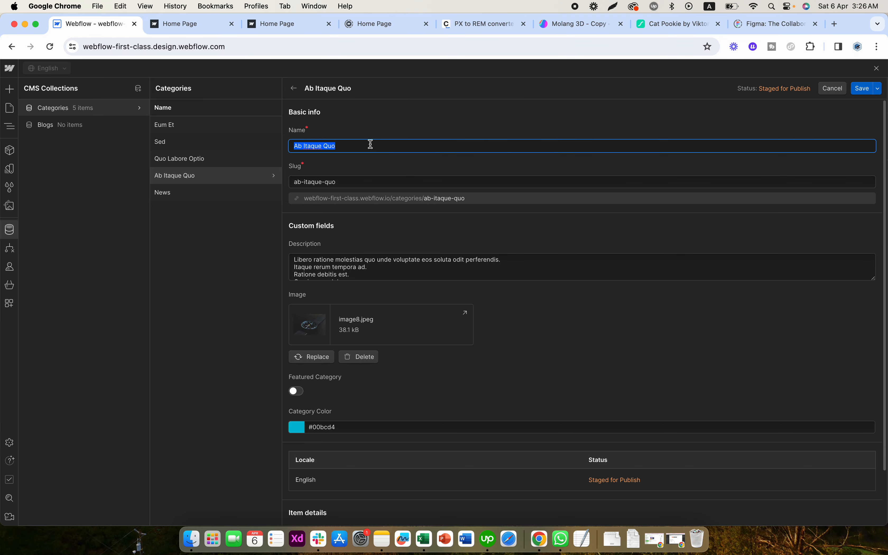
{"action": "type", "text": "I"}
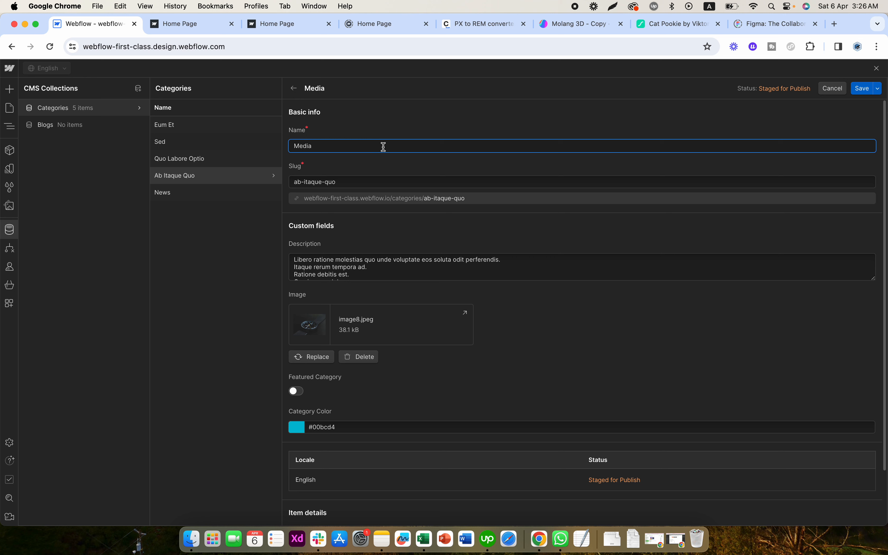
{"action": "key", "text": "super+a"}
{"action": "type", "text": "Social Media"}
- Set the slug of the Social Media category to "social-media" and save the item
{"action": "left_click", "coordinate": [371, 182]}
{"action": "key", "text": "super+a"}
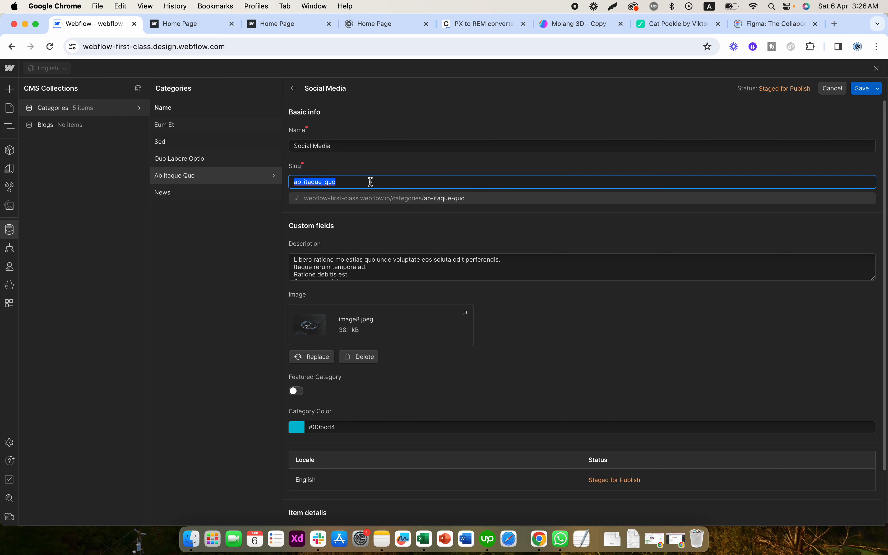
{"action": "type", "text": "Social"}
{"action": "key", "text": "super+a"}
{"action": "left_click", "coordinate": [390, 146]}
{"action": "key", "text": "super+a"}
{"action": "key", "text": "super+c"}
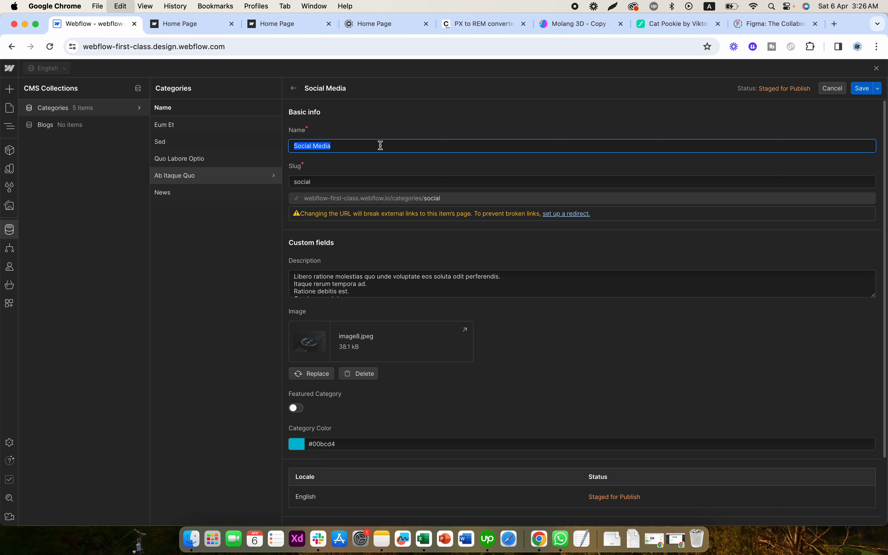
{"action": "left_click", "coordinate": [398, 182]}
{"action": "key", "text": "super+a"}
{"action": "key", "text": "super+v"}
{"action": "left_click", "coordinate": [361, 173]}
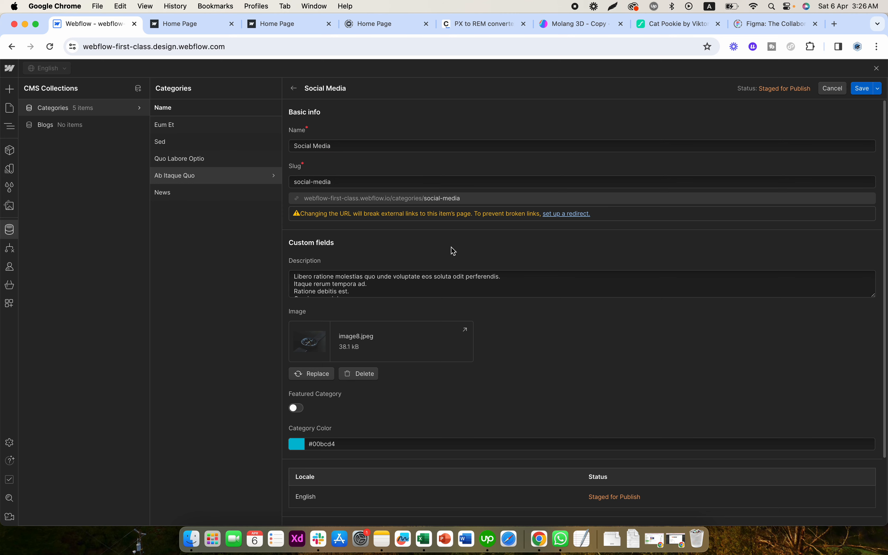
{"action": "left_click", "coordinate": [862, 88]}
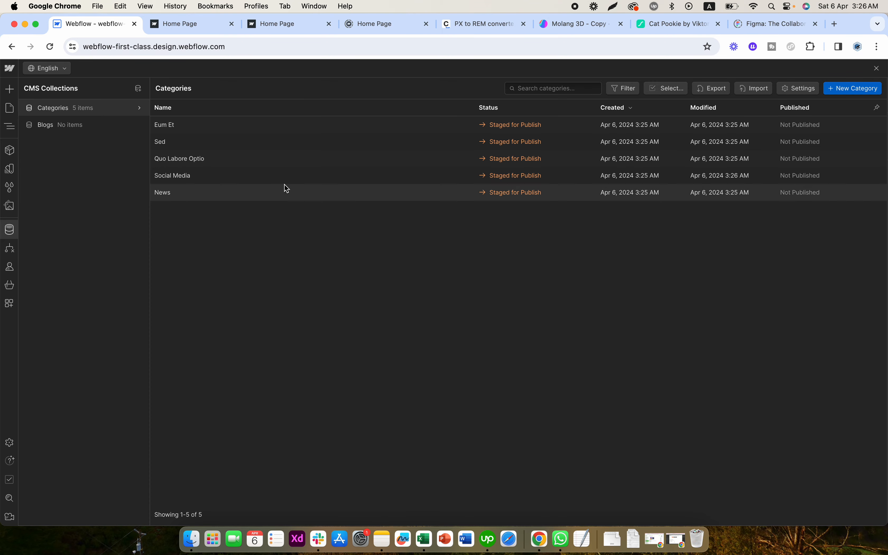
- Rename the category "Quo Labore Optio" to "AI", set its slug to "ai" and save the item
{"action": "left_click", "coordinate": [250, 164]}
{"action": "triple_click", "coordinate": [353, 145]}
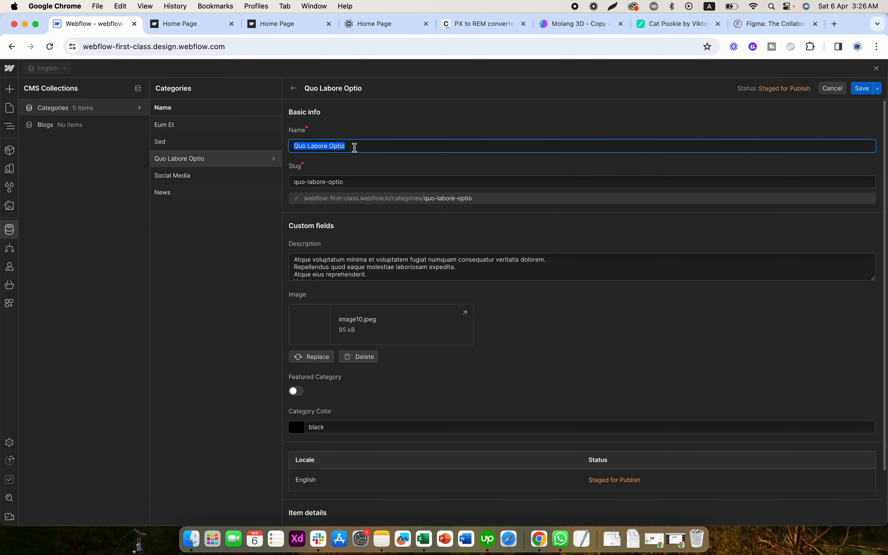
{"action": "type", "text": "AI"}
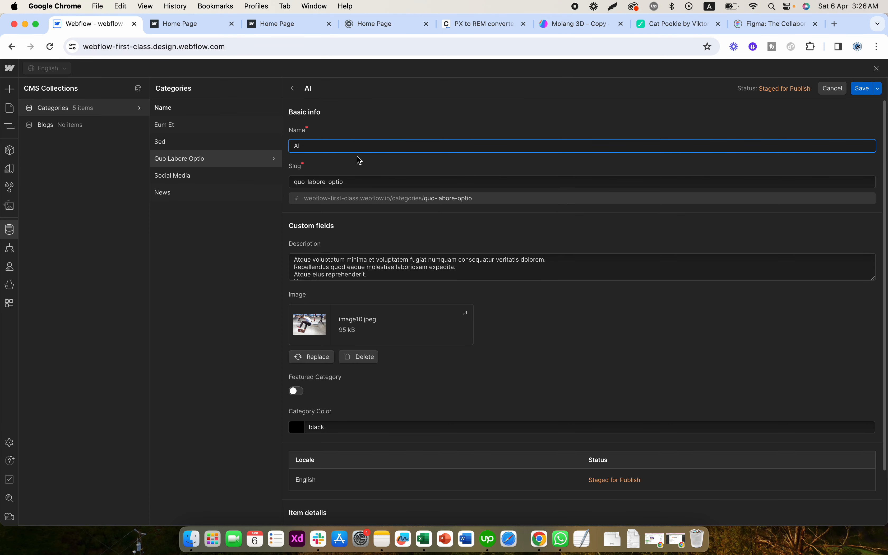
{"action": "triple_click", "coordinate": [353, 180]}
{"action": "type", "text": "ai"}
{"action": "left_click", "coordinate": [373, 167]}
{"action": "left_click", "coordinate": [860, 90]}
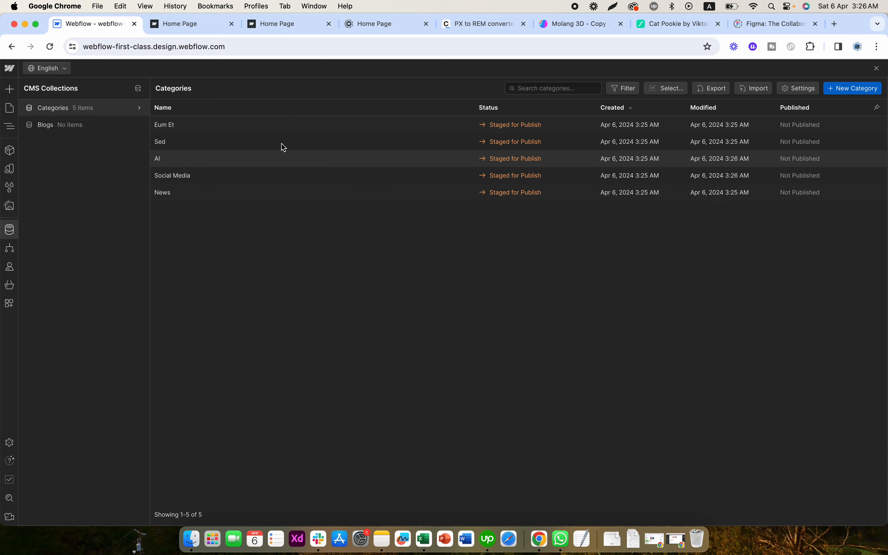
- Rename the category "Sed" to "Tech", set its slug to "tech" and save the item
{"action": "left_click", "coordinate": [198, 143]}
{"action": "left_click", "coordinate": [330, 140]}
{"action": "double_click", "coordinate": [330, 140]}
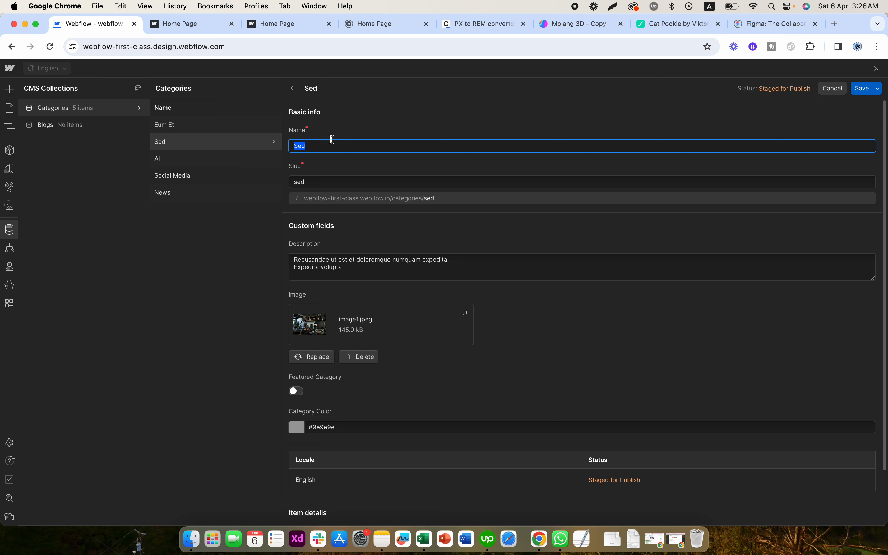
{"action": "type", "text": "Tech"}
{"action": "key", "text": "super+a"}
{"action": "key", "text": "super+c"}
{"action": "key", "text": "Tab"}
{"action": "key", "text": "super+v"}
{"action": "left_click", "coordinate": [349, 150]}
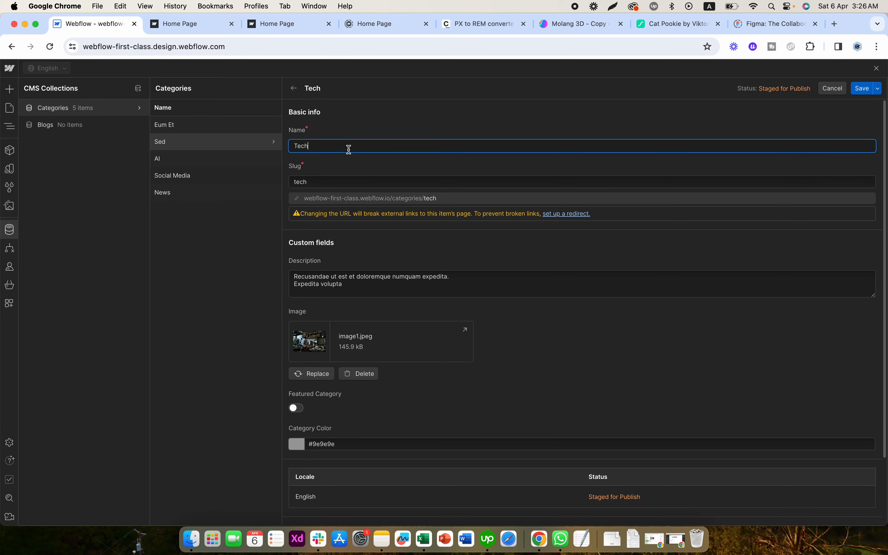
{"action": "left_click", "coordinate": [862, 88]}
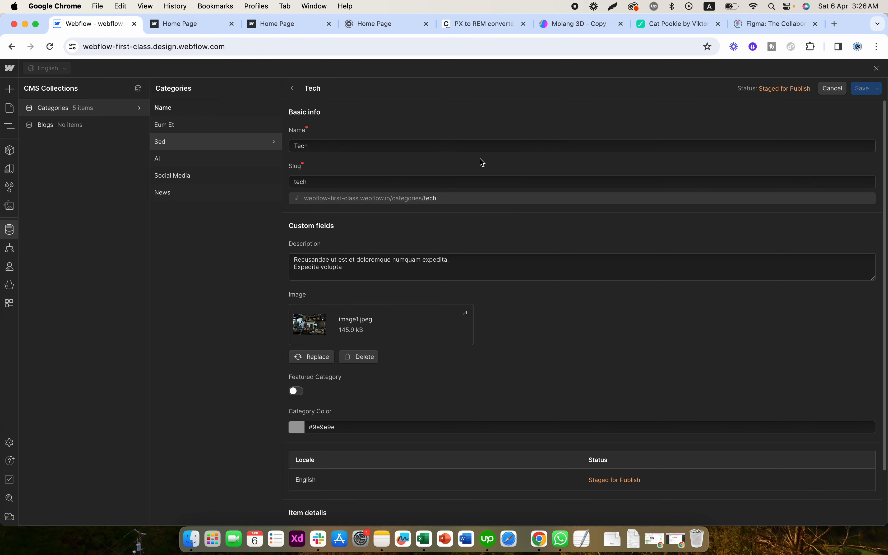
- Rename the category "Eum Et" to "E-commerce", set its slug to "e-commerce" and save the item
{"action": "left_click", "coordinate": [196, 126]}
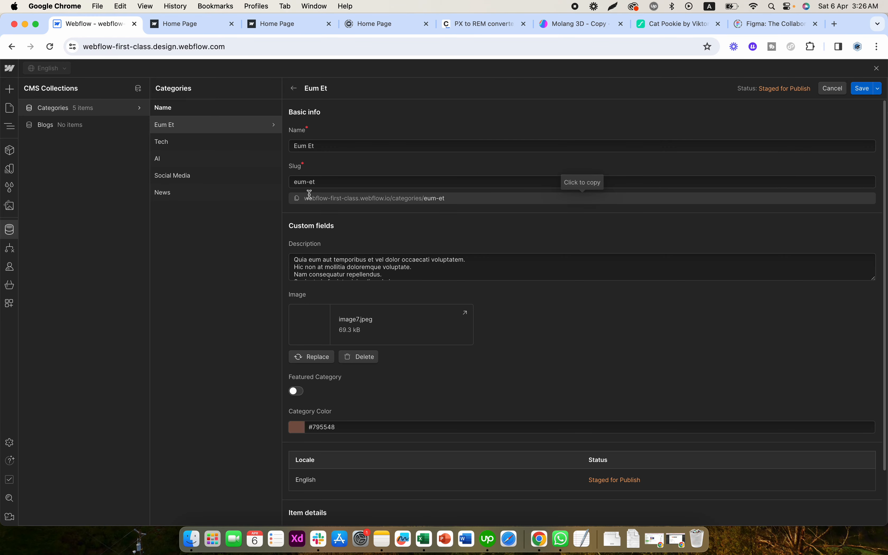
{"action": "triple_click", "coordinate": [335, 146]}
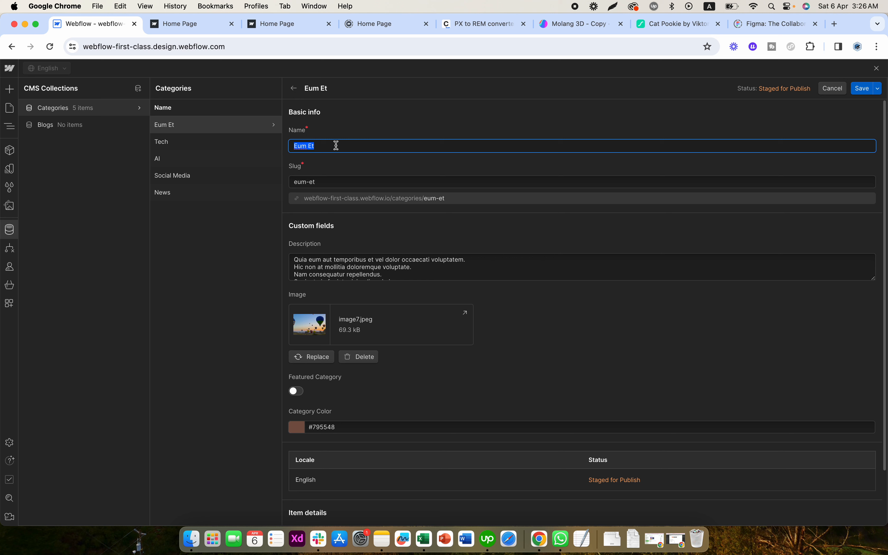
{"action": "key", "text": "BackSpace"}
{"action": "type", "text": "E-commer"}
{"action": "left_click", "coordinate": [332, 165]}
{"action": "left_click", "coordinate": [341, 151]}
{"action": "key", "text": "super+a"}
{"action": "key", "text": "super+c"}
{"action": "left_click", "coordinate": [335, 181]}
{"action": "key", "text": "super+a"}
{"action": "key", "text": "super+v"}
{"action": "left_click", "coordinate": [365, 160]}
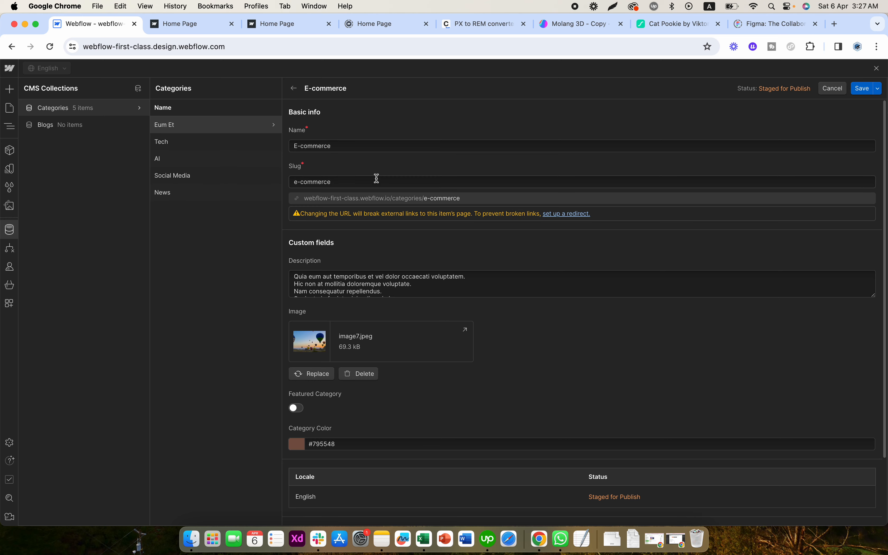
{"action": "left_click", "coordinate": [860, 89]}
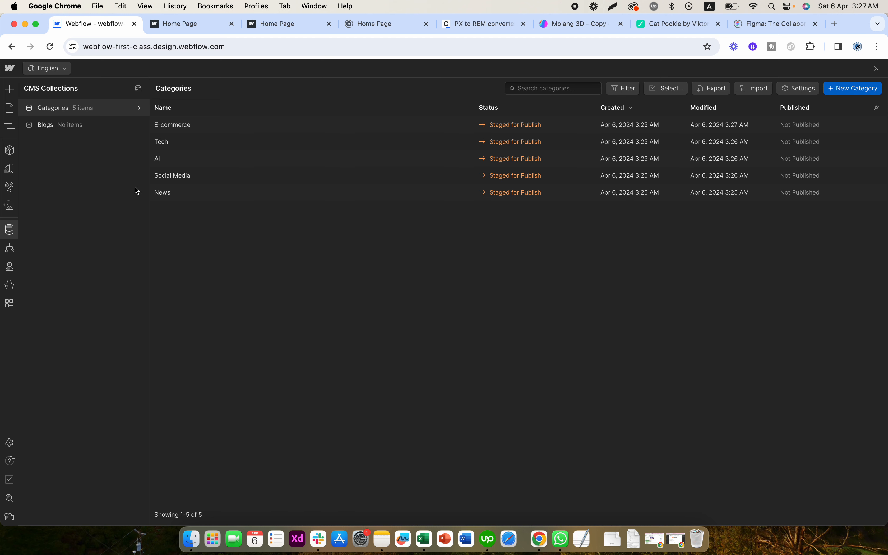
- Review the Blogs collection's fields without changing them and add 5 sample items to the collection
{"action": "left_click", "coordinate": [139, 125]}
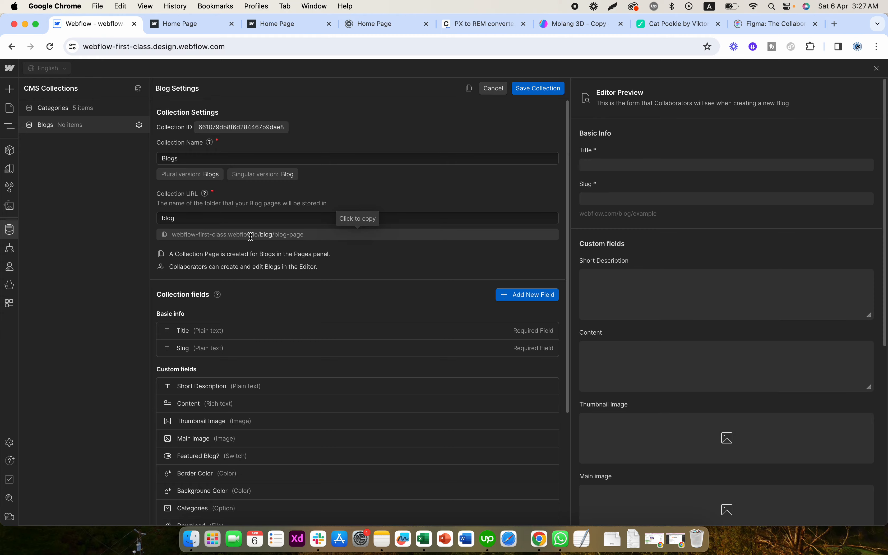
{"action": "scroll", "coordinate": [251, 220], "scroll_direction": "down", "scroll_amount": 5}
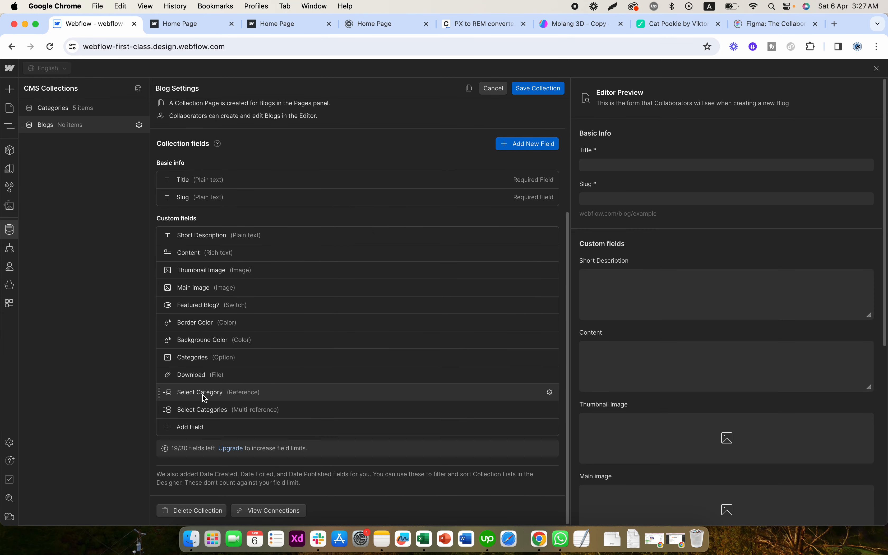
{"action": "left_click", "coordinate": [493, 88]}
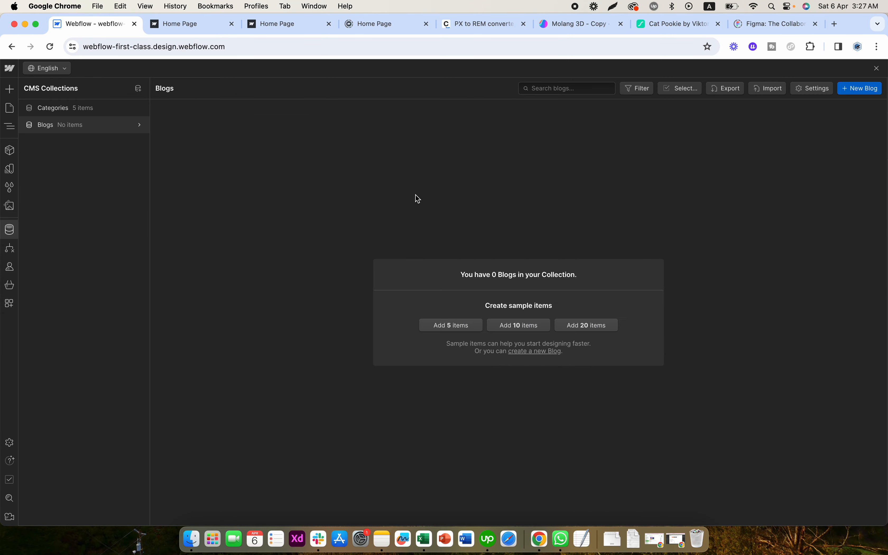
{"action": "left_click", "coordinate": [462, 326]}
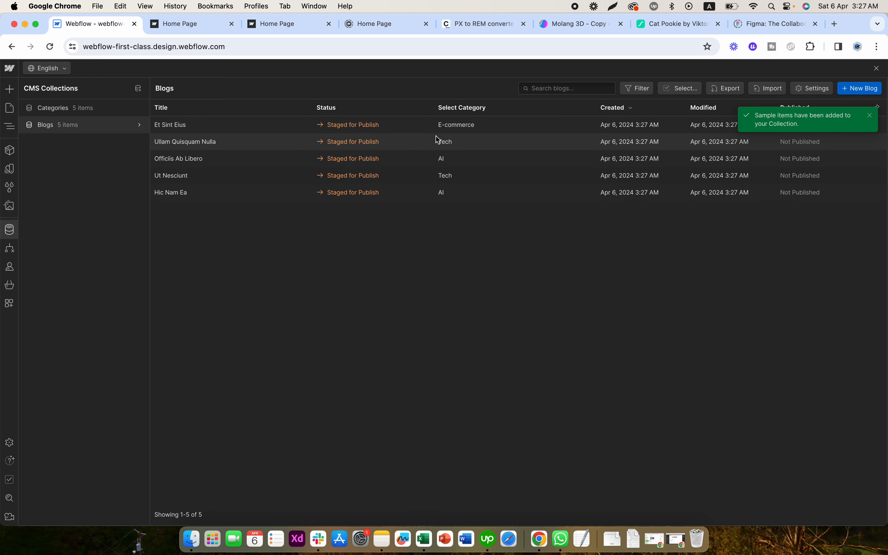
- In the blog item "Hic Nam Ea", examine the choices offered by the Categories option field and the Select Category reference field
{"action": "left_click", "coordinate": [240, 196]}
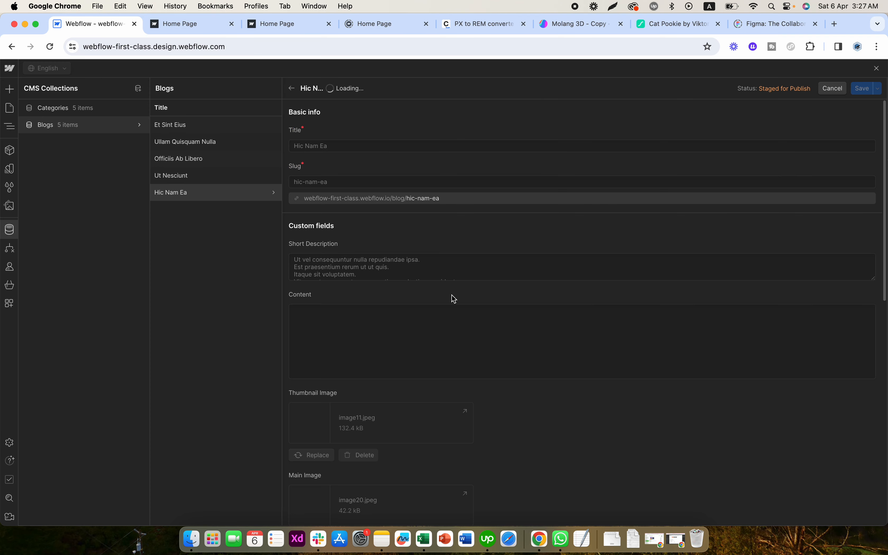
{"action": "scroll", "coordinate": [437, 238], "scroll_direction": "down", "scroll_amount": 15}
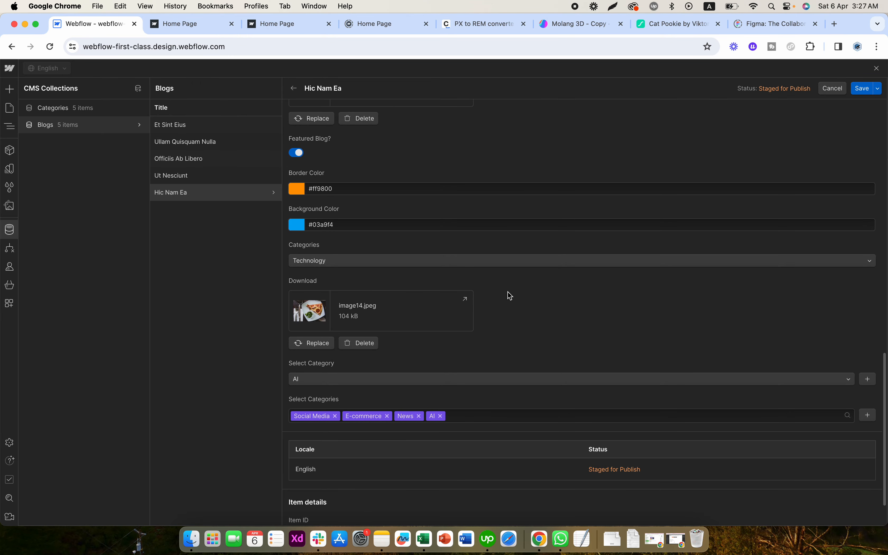
{"action": "left_click", "coordinate": [315, 258]}
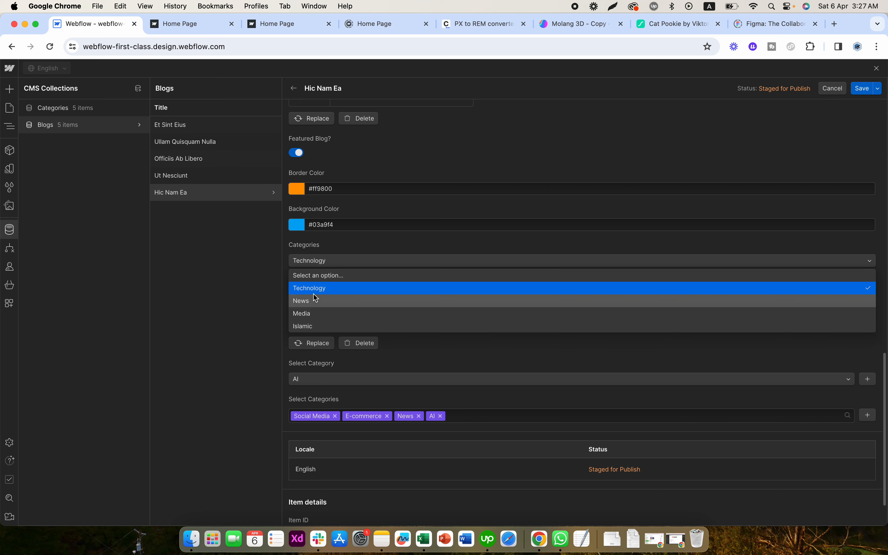
{"action": "left_click", "coordinate": [344, 258]}
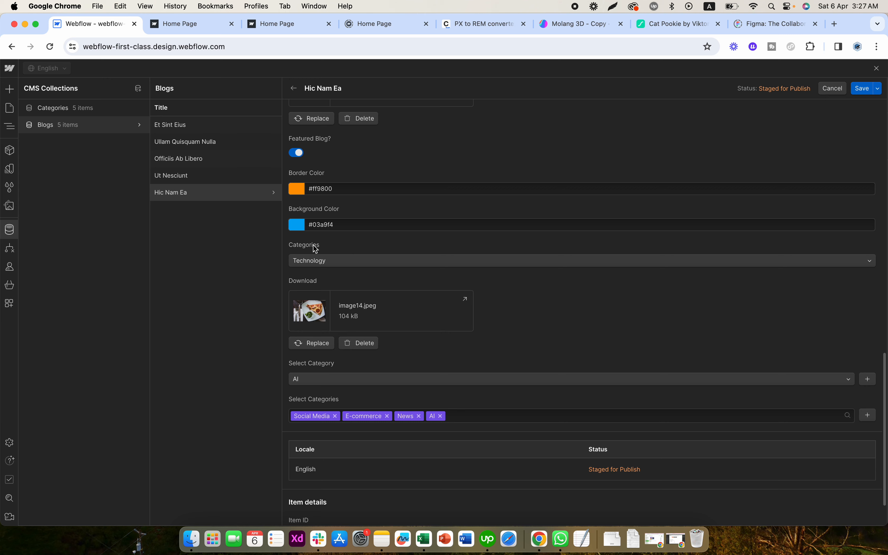
{"action": "left_click", "coordinate": [313, 261]}
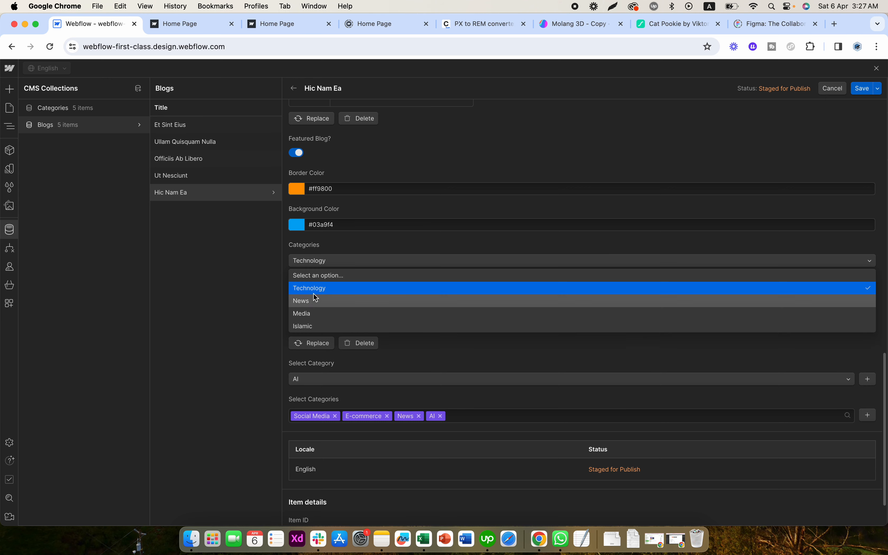
{"action": "left_click", "coordinate": [335, 253]}
{"action": "left_click", "coordinate": [319, 262]}
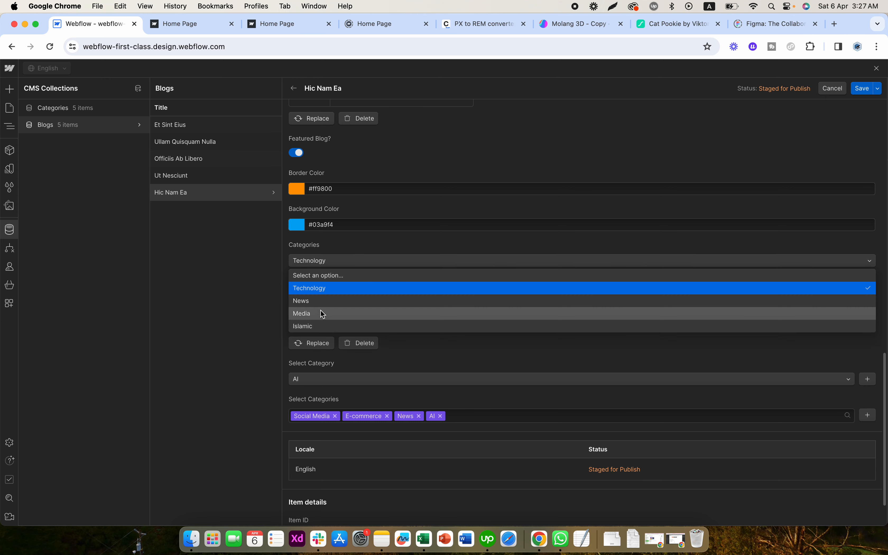
{"action": "left_click", "coordinate": [358, 250]}
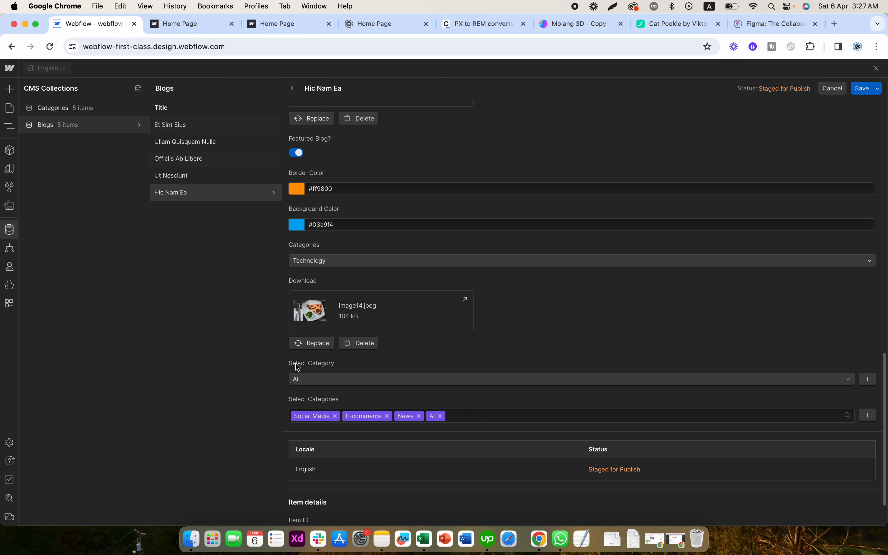
{"action": "left_click", "coordinate": [313, 381]}
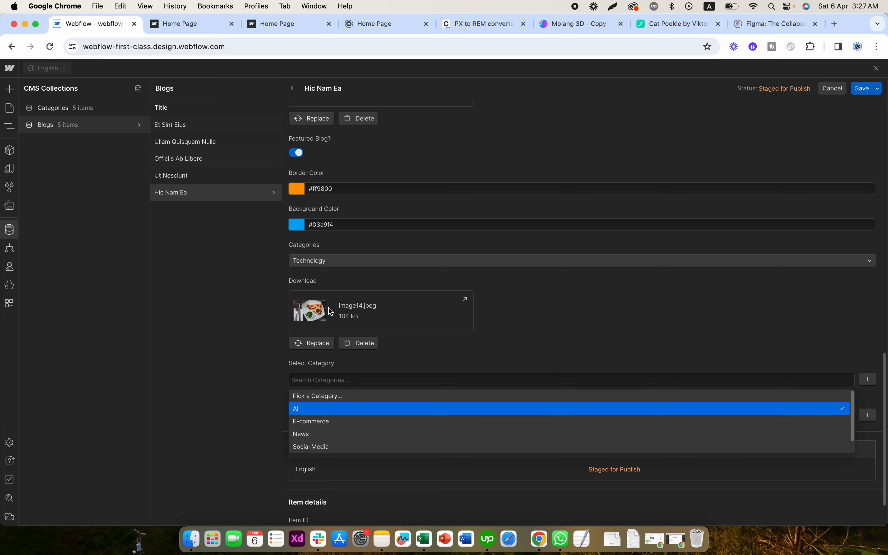
{"action": "left_click", "coordinate": [333, 284]}
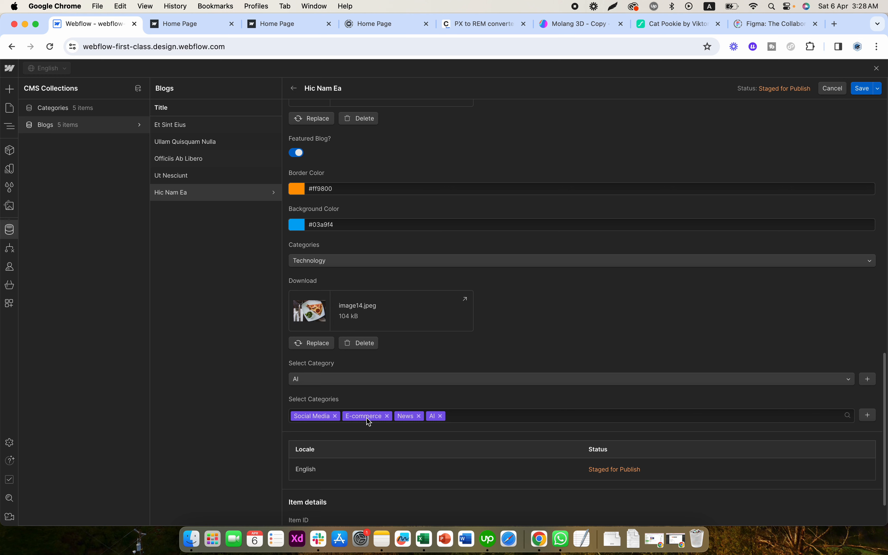
- View the items of the Categories collection and compare them with the category fields of the blog item "Hic Nam Ea"
{"action": "left_click", "coordinate": [80, 110]}
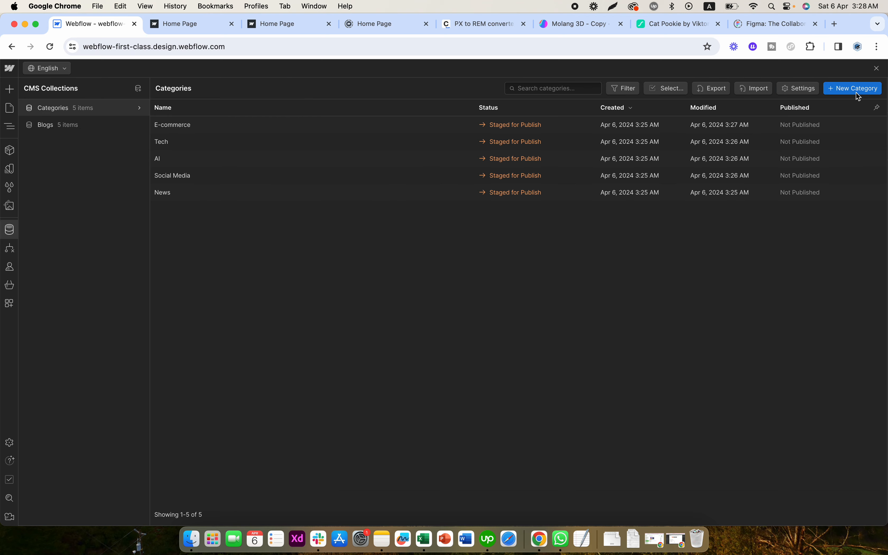
{"action": "left_click", "coordinate": [82, 126]}
{"action": "left_click", "coordinate": [208, 195]}
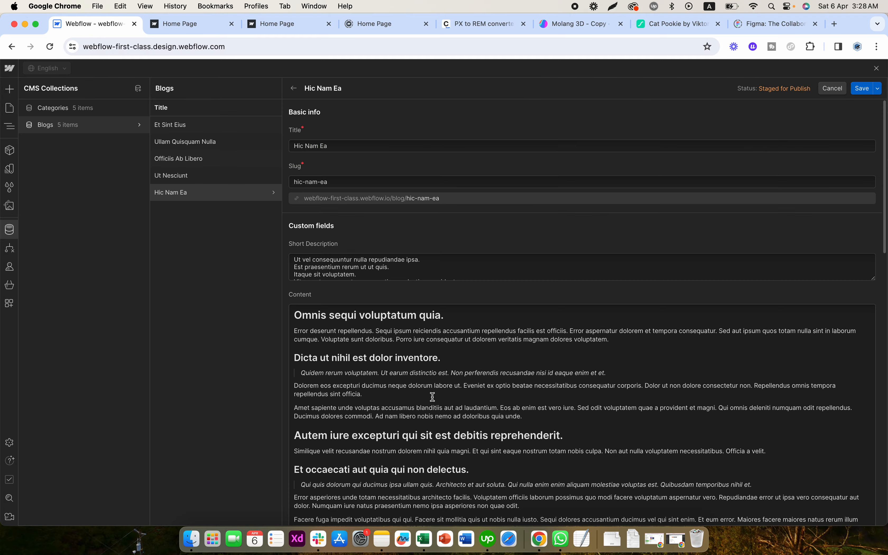
{"action": "scroll", "coordinate": [422, 428], "scroll_direction": "down", "scroll_amount": 15}
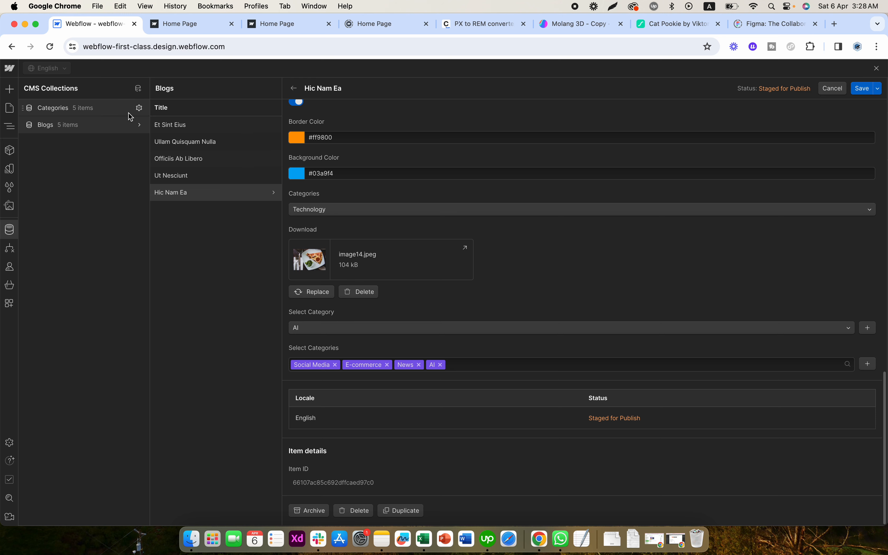
- Examine the Categories option field in the Blogs collection settings, then go back to the list of blog items
{"action": "left_click", "coordinate": [139, 125]}
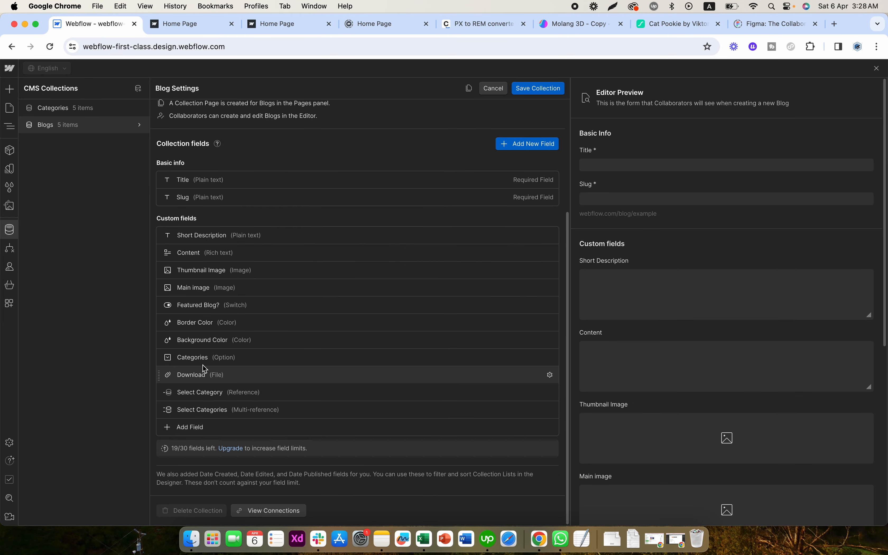
{"action": "left_click", "coordinate": [206, 356]}
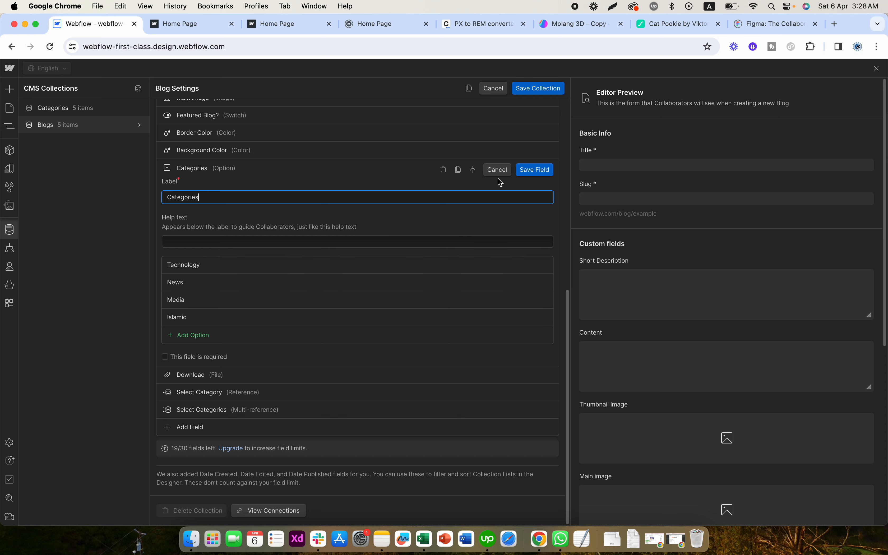
{"action": "left_click", "coordinate": [497, 169]}
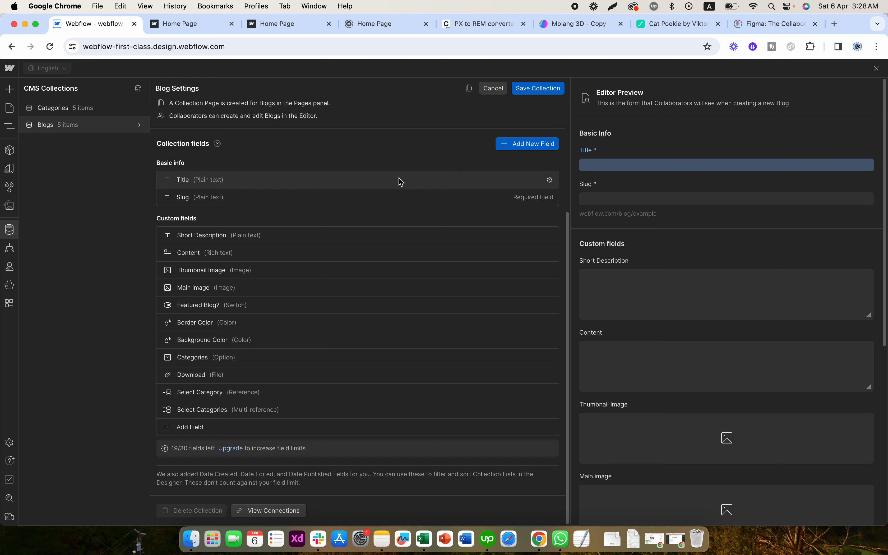
{"action": "left_click", "coordinate": [16, 232]}
{"action": "left_click", "coordinate": [12, 232]}
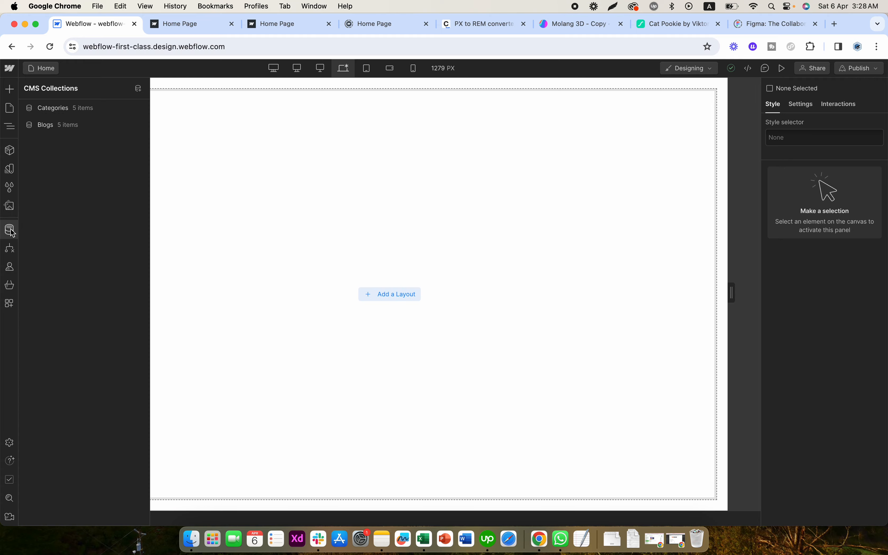
{"action": "left_click", "coordinate": [75, 126]}
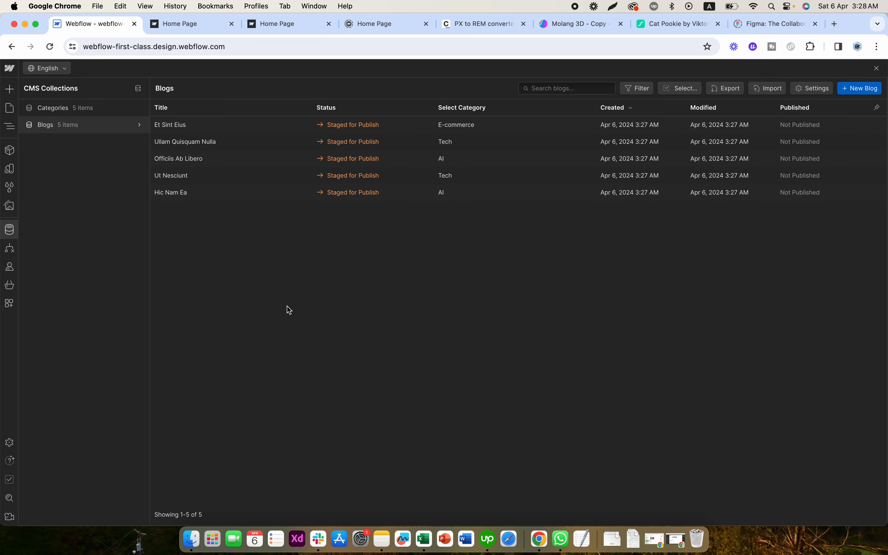
- In the blog item "Ut Nesciunt", add AI, Tech and Social Media to the Select Categories field and save the item
{"action": "left_click", "coordinate": [218, 178]}
{"action": "scroll", "coordinate": [376, 337], "scroll_direction": "down", "scroll_amount": 10}
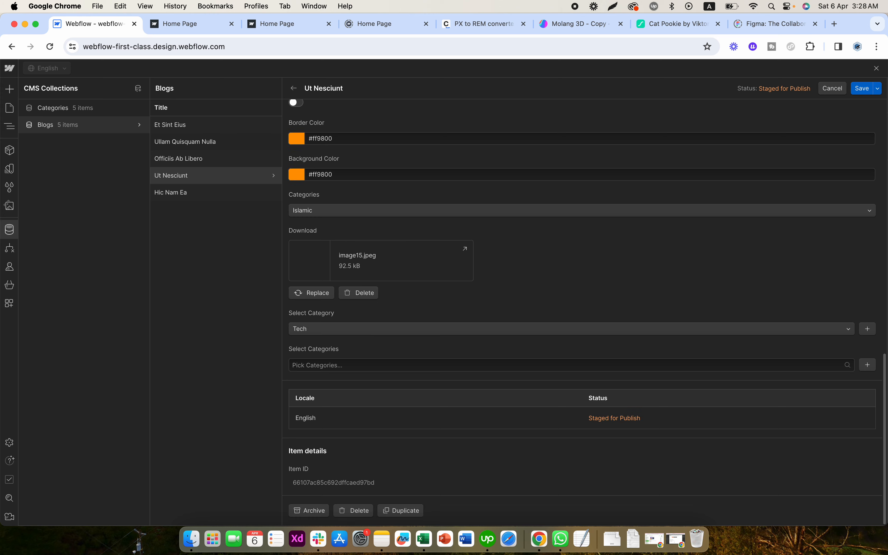
{"action": "left_click", "coordinate": [335, 365]}
{"action": "left_click", "coordinate": [308, 383]}
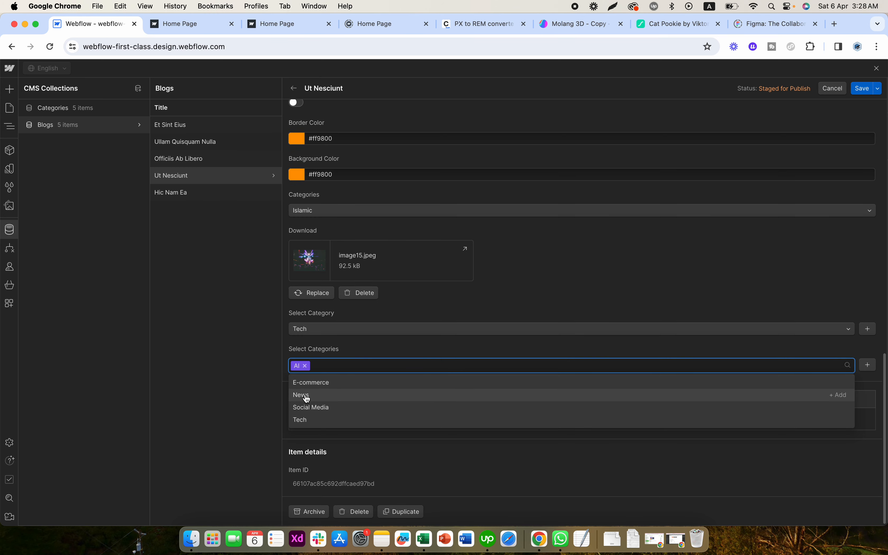
{"action": "left_click", "coordinate": [301, 420]}
{"action": "left_click", "coordinate": [314, 407]}
{"action": "left_click", "coordinate": [405, 352]}
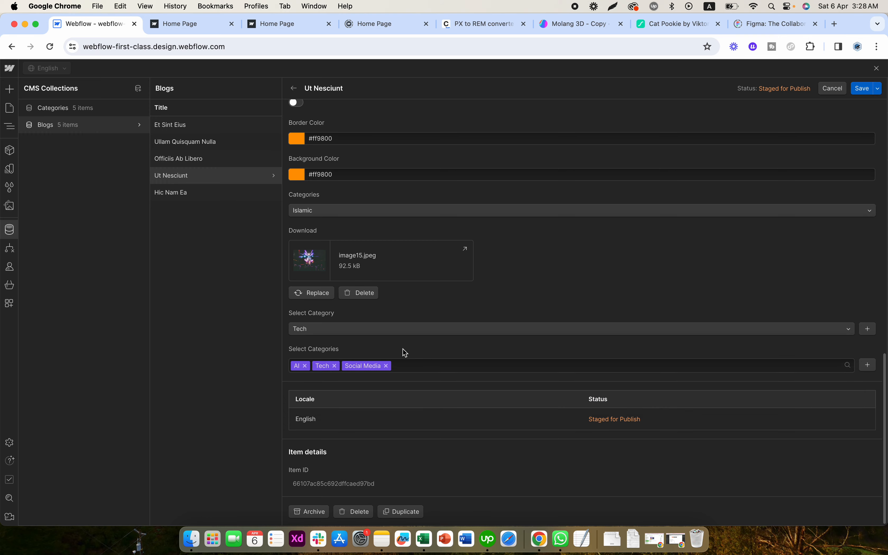
{"action": "left_click", "coordinate": [862, 88]}
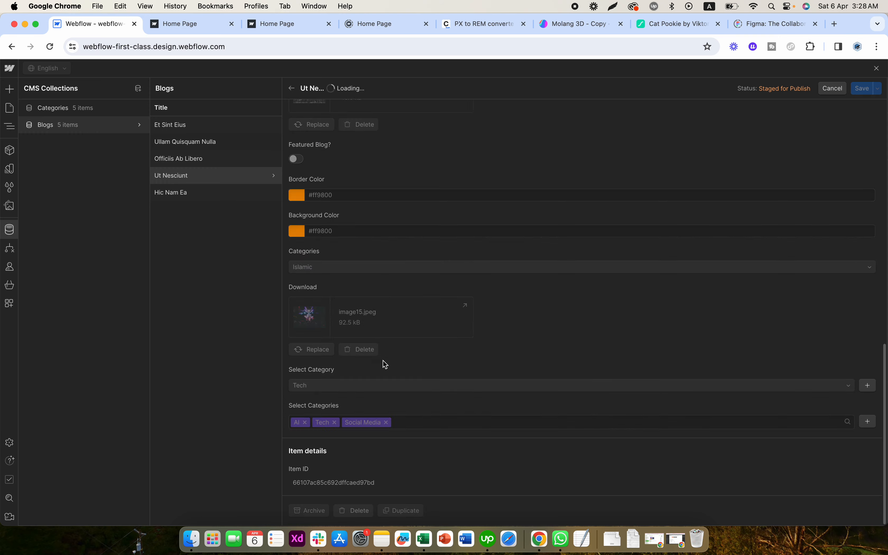
- Examine the categories picked in the Select Categories field of the blog item "Hic Nam Ea"
{"action": "left_click", "coordinate": [415, 194]}
{"action": "scroll", "coordinate": [440, 228], "scroll_direction": "down", "scroll_amount": 20}
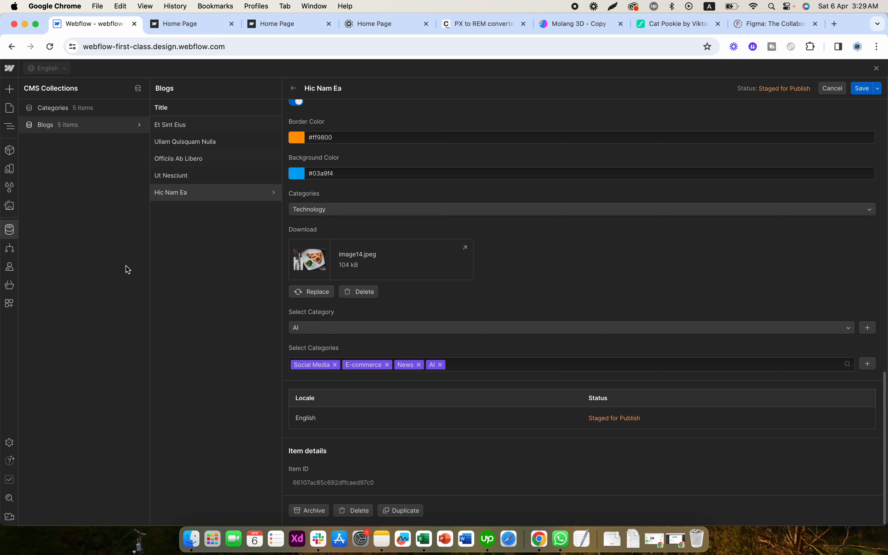
- Leave the collection items for the page canvas and bring up the list of the site's pages
{"action": "left_click", "coordinate": [8, 229]}
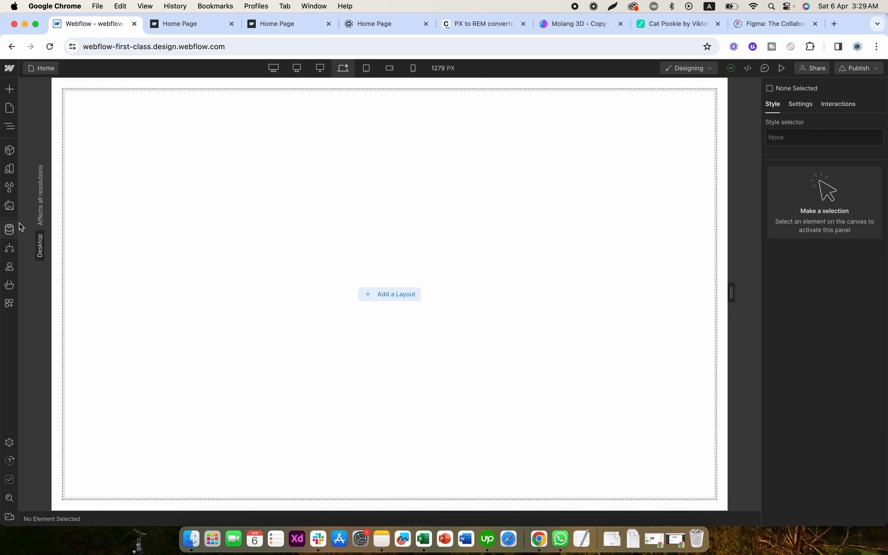
{"action": "left_click", "coordinate": [11, 233]}
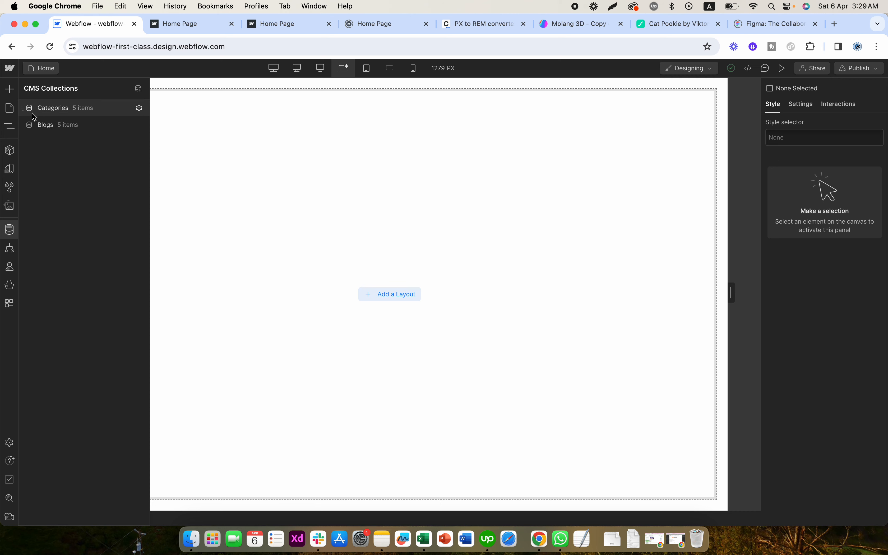
{"action": "left_click", "coordinate": [10, 114]}
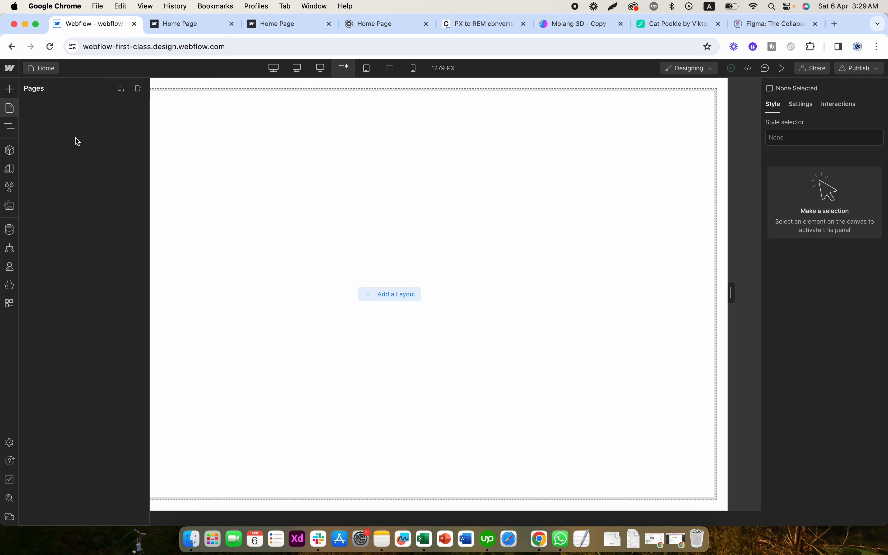
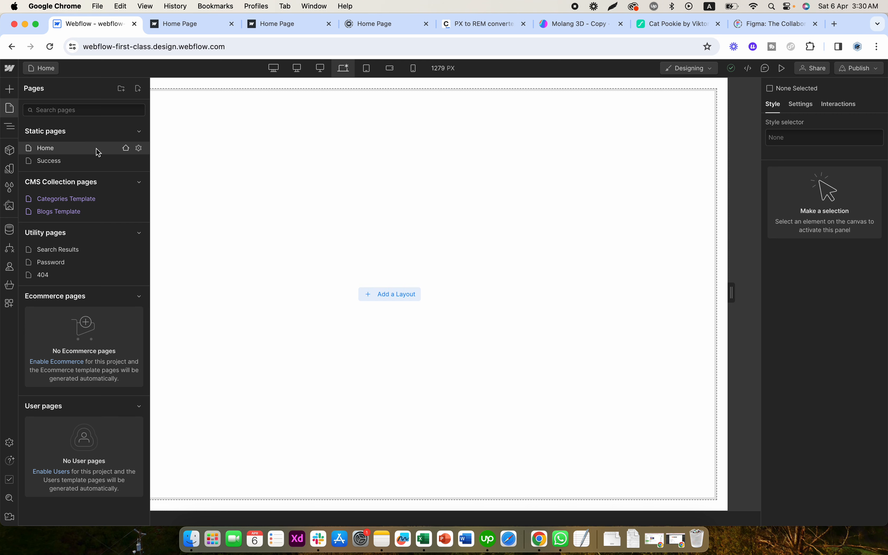
- Browse the prebuilt layouts and add the Team Slider layout to the empty Home page
{"action": "left_click", "coordinate": [382, 289]}
{"action": "left_click", "coordinate": [380, 295]}
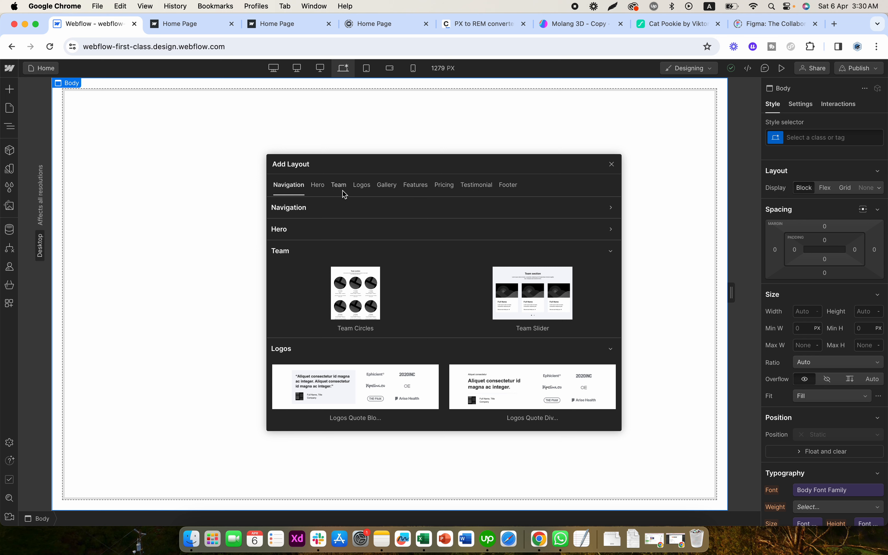
{"action": "left_click", "coordinate": [310, 224]}
{"action": "left_click", "coordinate": [319, 210]}
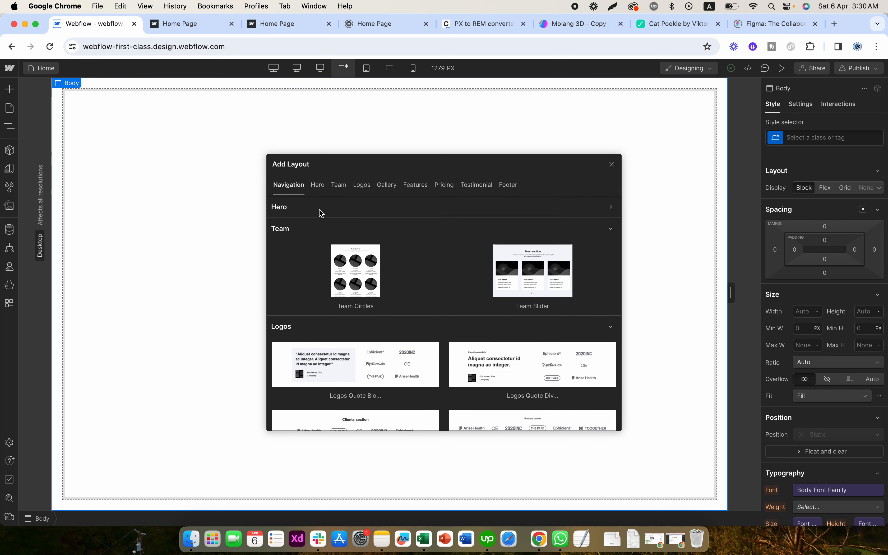
{"action": "left_click", "coordinate": [319, 210]}
{"action": "left_click", "coordinate": [362, 185]}
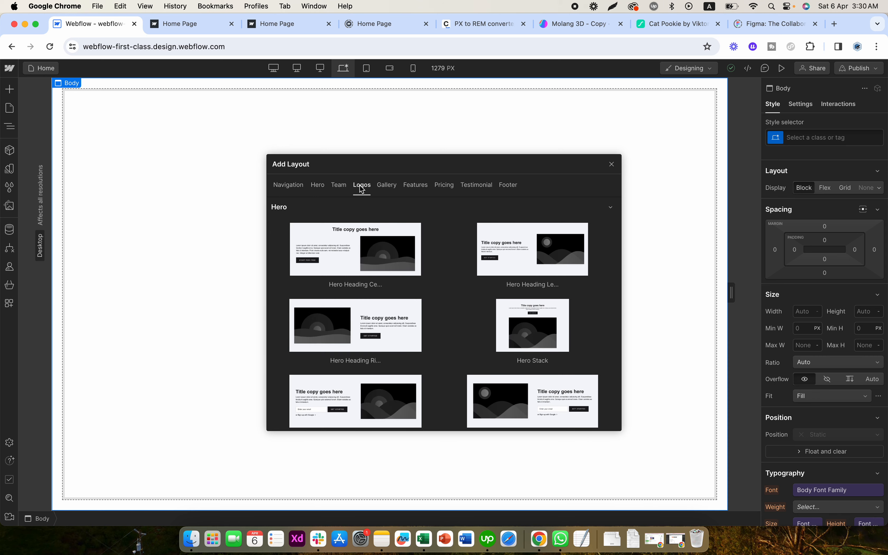
{"action": "left_click", "coordinate": [338, 187]}
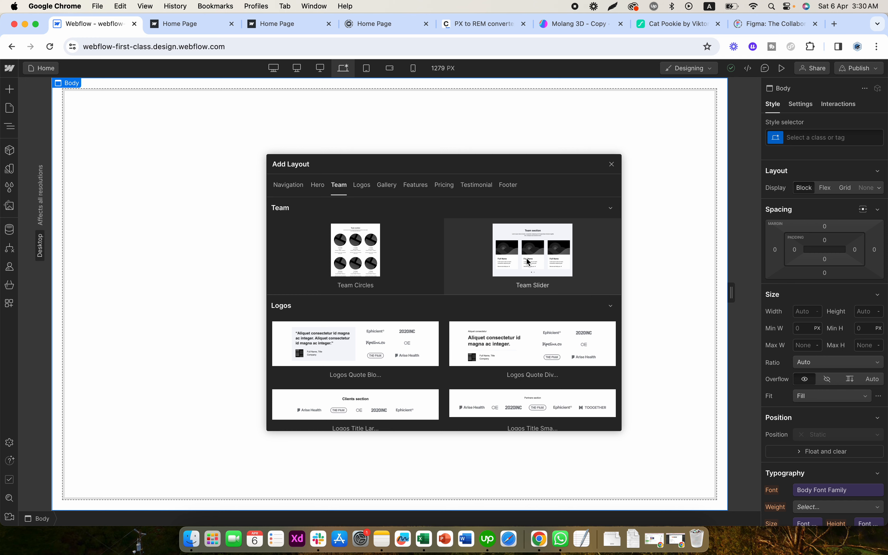
{"action": "left_click", "coordinate": [528, 261]}
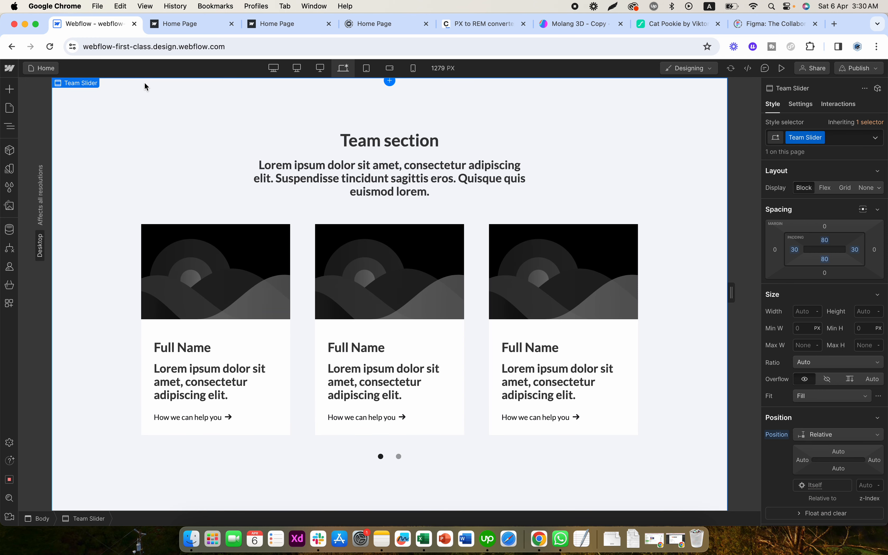
- Set the slide spacing of the Team Slider Nav to 6 px and turn off its Rounded option
{"action": "left_click", "coordinate": [10, 127]}
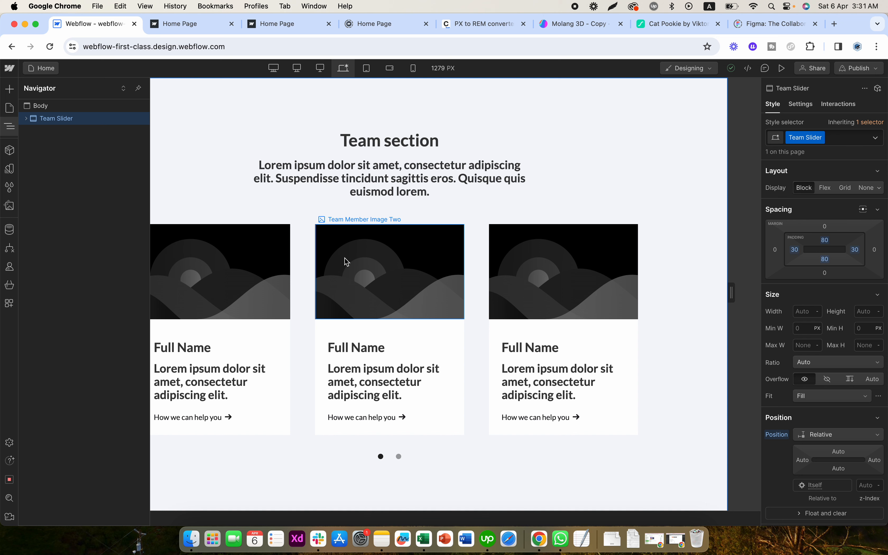
{"action": "left_click", "coordinate": [295, 268]}
{"action": "left_click", "coordinate": [9, 125]}
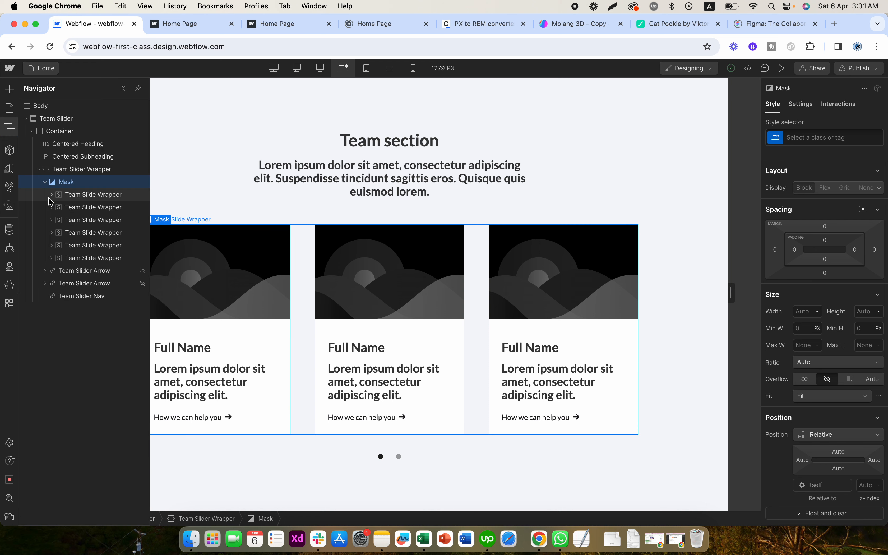
{"action": "left_click", "coordinate": [51, 197]}
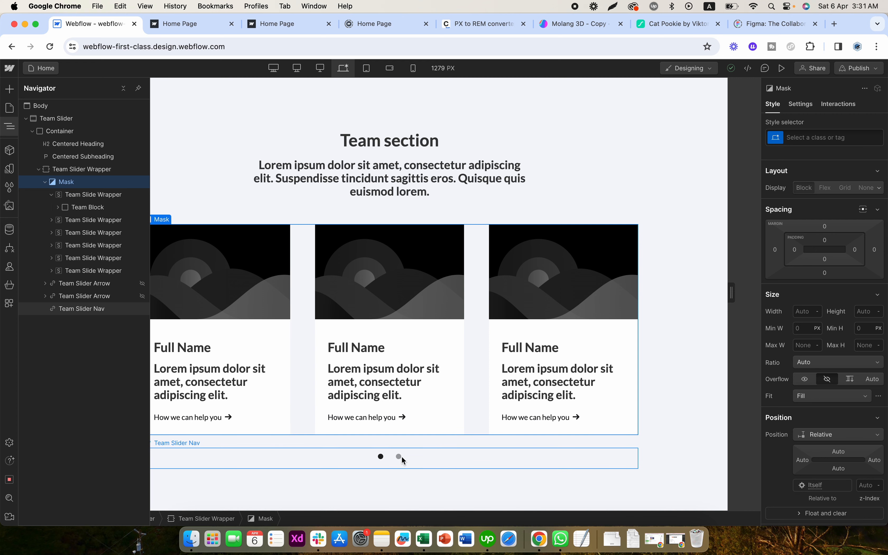
{"action": "left_click", "coordinate": [410, 462]}
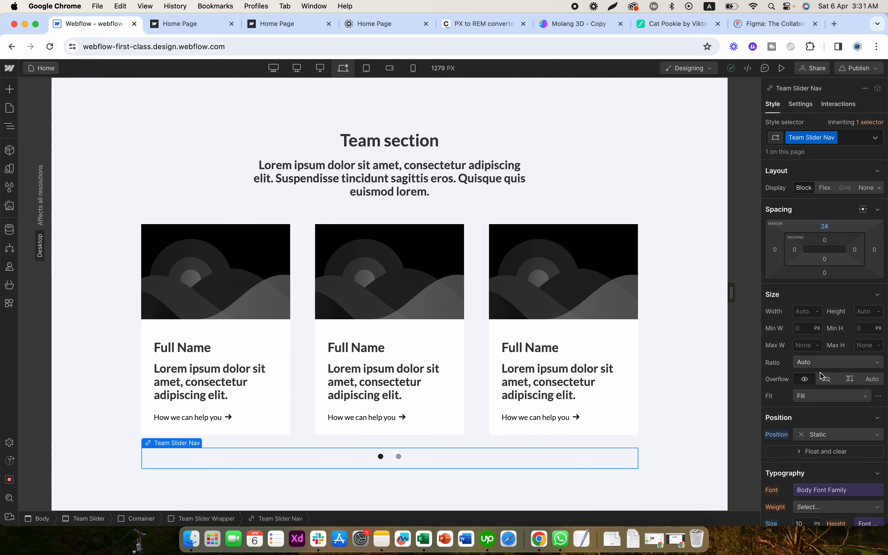
{"action": "left_click", "coordinate": [803, 105]}
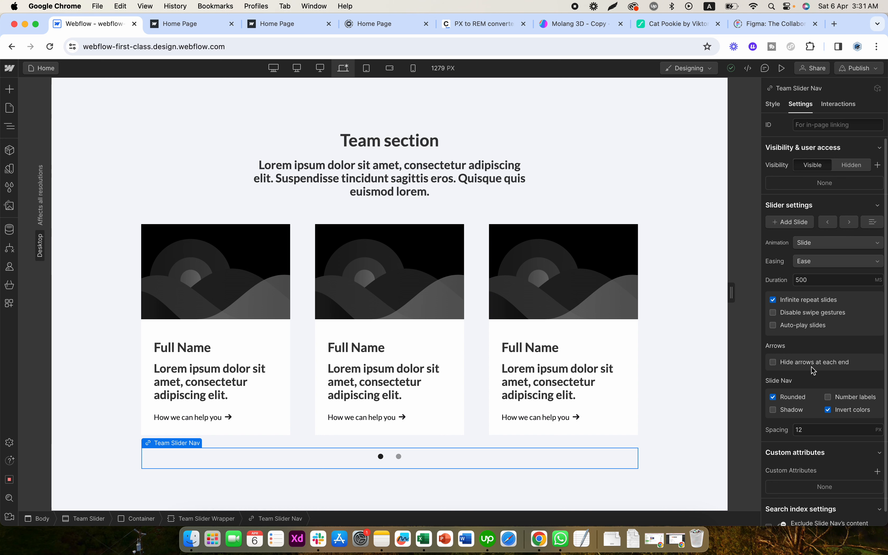
{"action": "left_click", "coordinate": [810, 430]}
{"action": "type", "text": "6"}
{"action": "left_click", "coordinate": [800, 398]}
{"action": "left_click", "coordinate": [795, 303]}
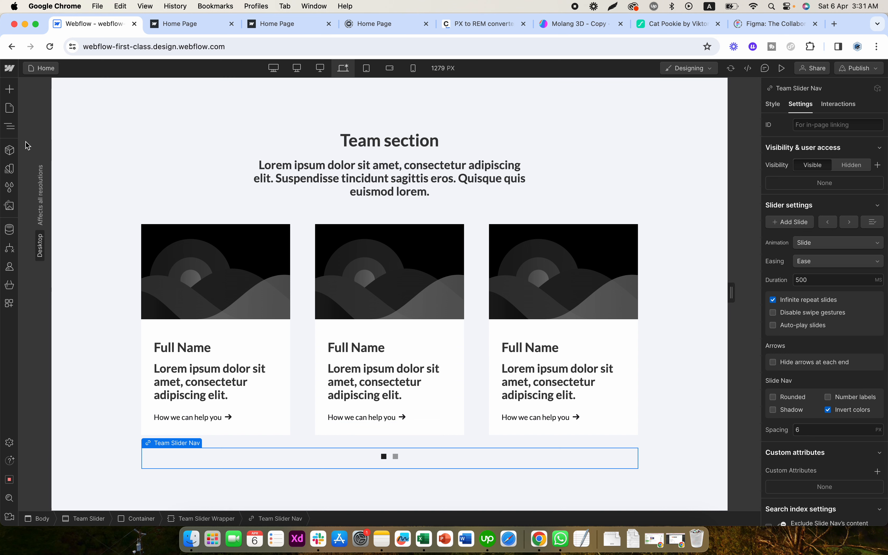
- Examine how the Team Slider Wrapper is nested, from its Mask and Team Slide Wrappers down to the Team Blocks
{"action": "left_click", "coordinate": [11, 128]}
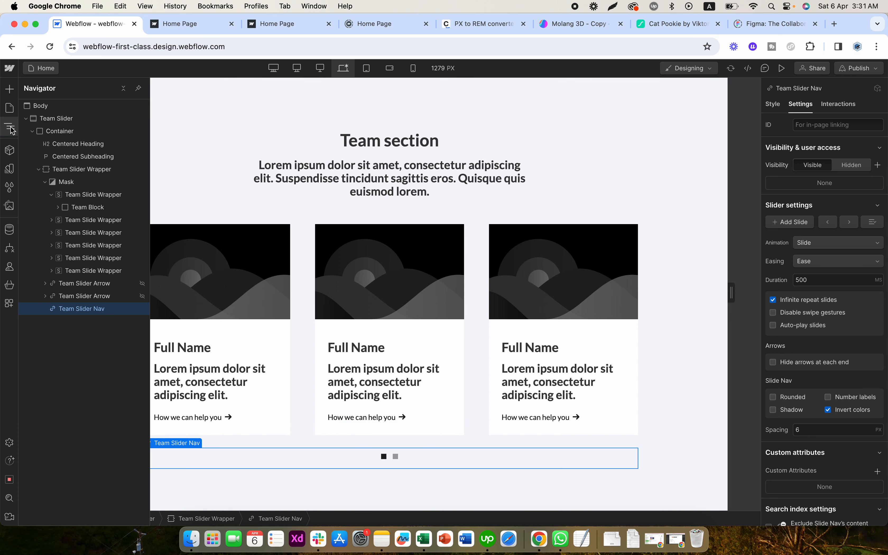
{"action": "left_click", "coordinate": [51, 194]}
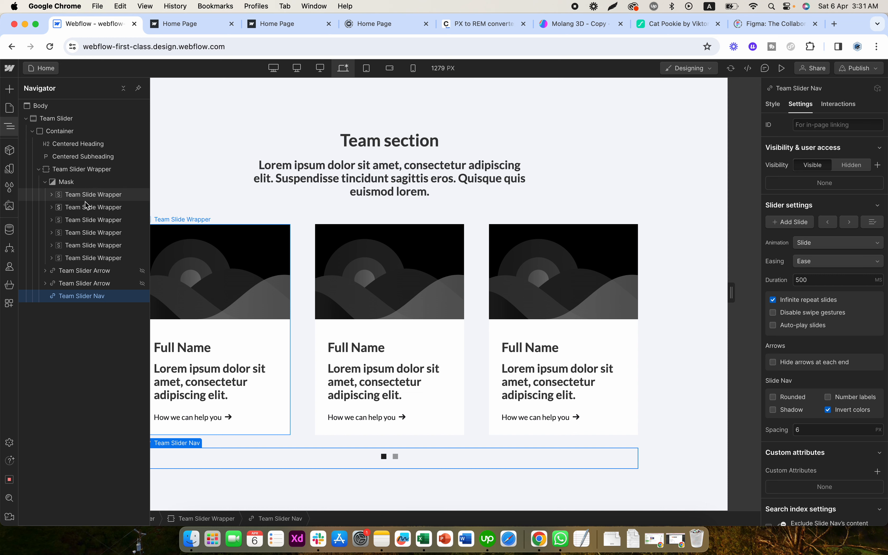
{"action": "left_click", "coordinate": [91, 196]}
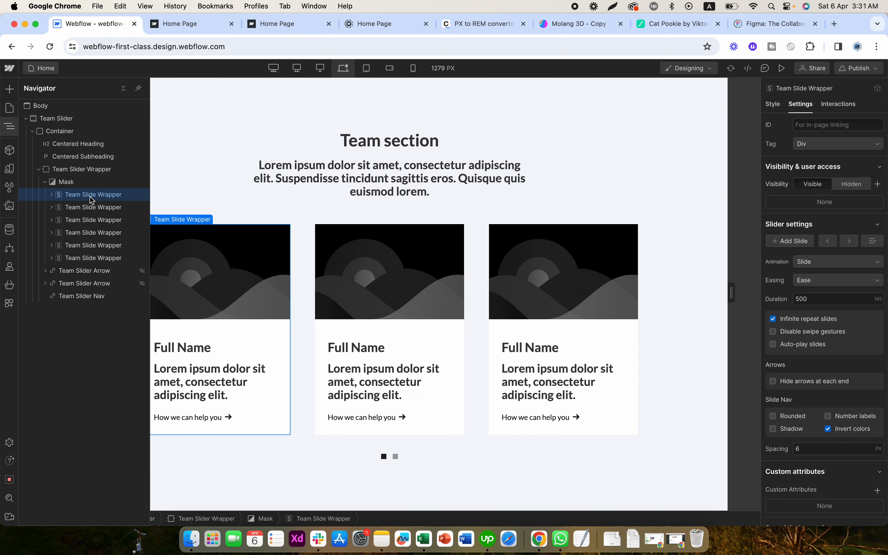
{"action": "left_click", "coordinate": [51, 194]}
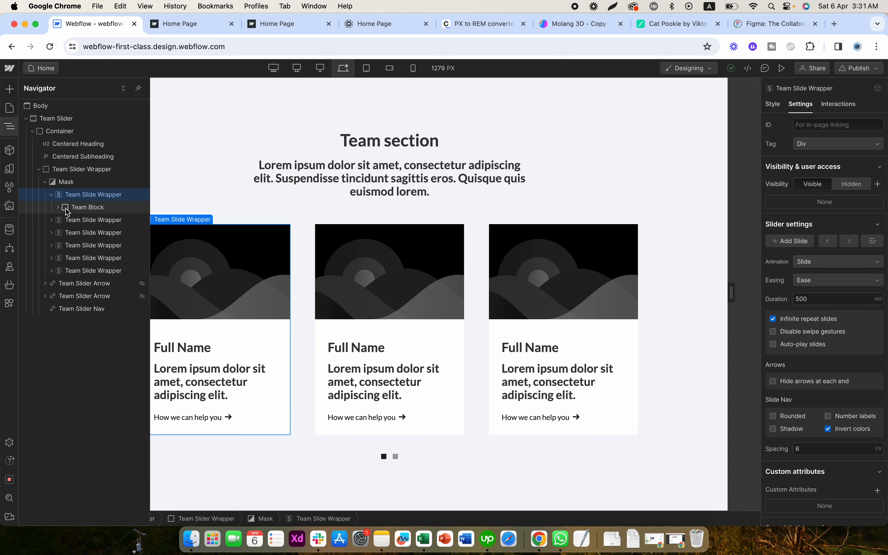
{"action": "left_click", "coordinate": [69, 208]}
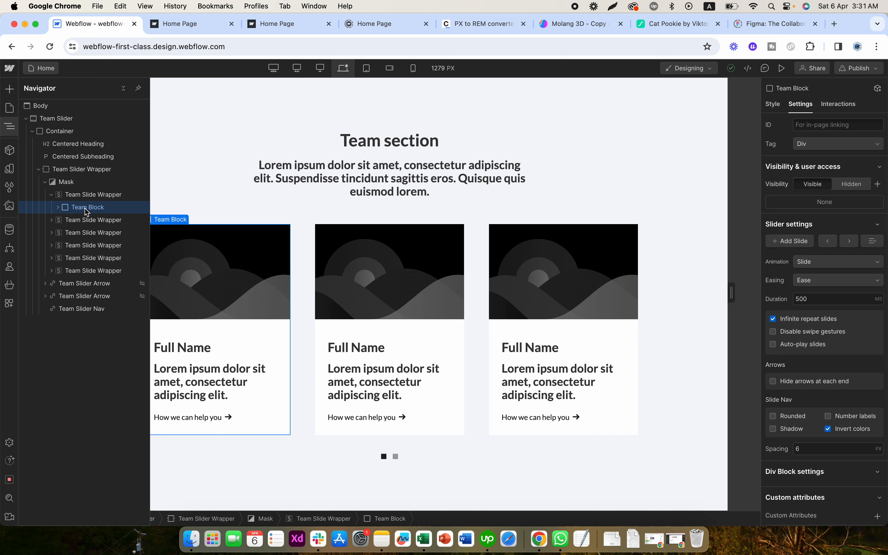
{"action": "left_click", "coordinate": [92, 220]}
{"action": "left_click", "coordinate": [51, 220]}
{"action": "left_click", "coordinate": [86, 233]}
{"action": "left_click", "coordinate": [76, 246]}
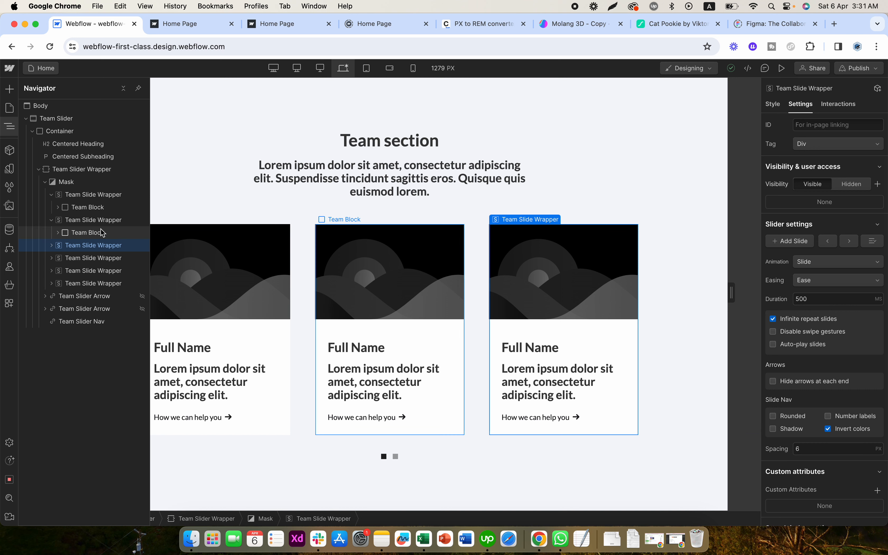
{"action": "left_click", "coordinate": [51, 194]}
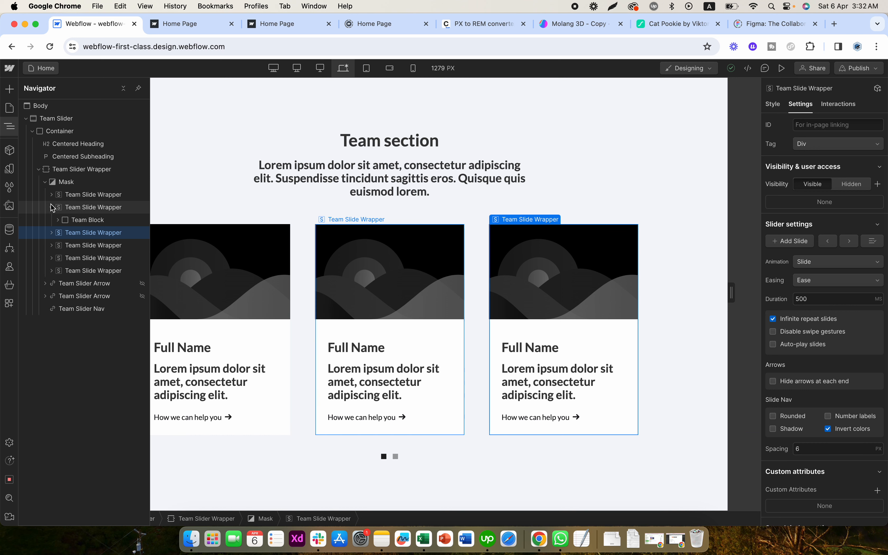
{"action": "left_click", "coordinate": [51, 207]}
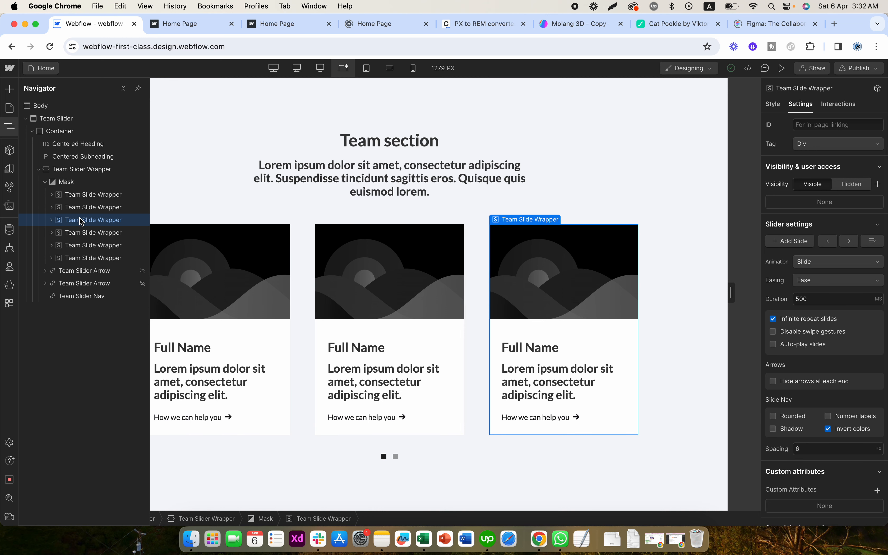
{"action": "left_click", "coordinate": [72, 171]}
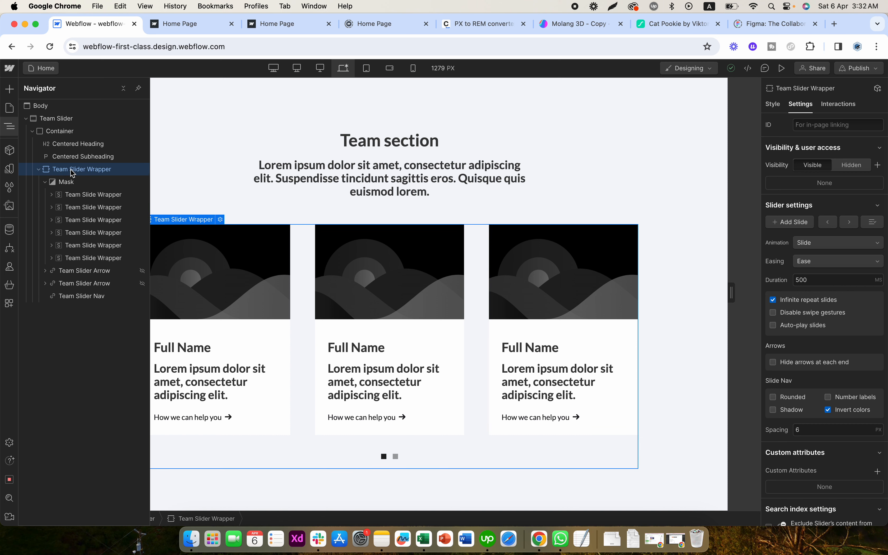
- Set the maximum width of the Container inside the Team Slider section to 1140 px
{"action": "left_click", "coordinate": [60, 119]}
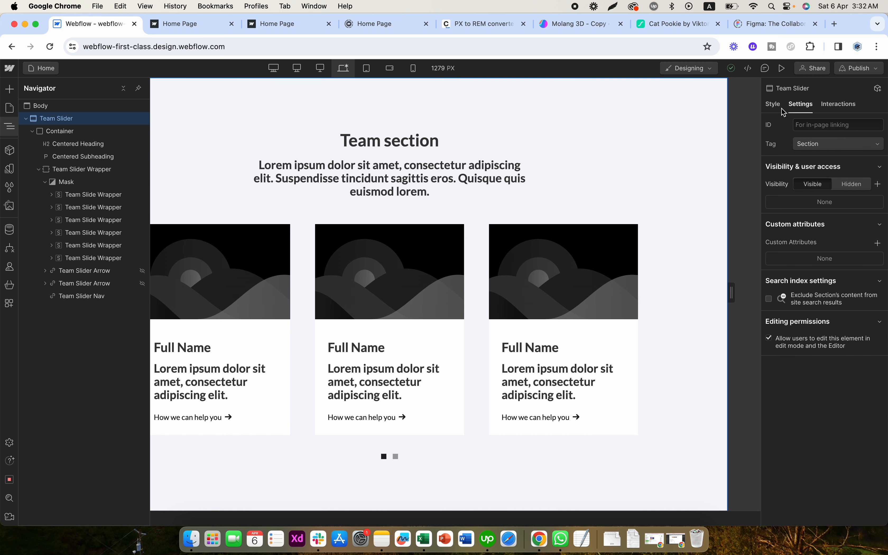
{"action": "left_click", "coordinate": [772, 107]}
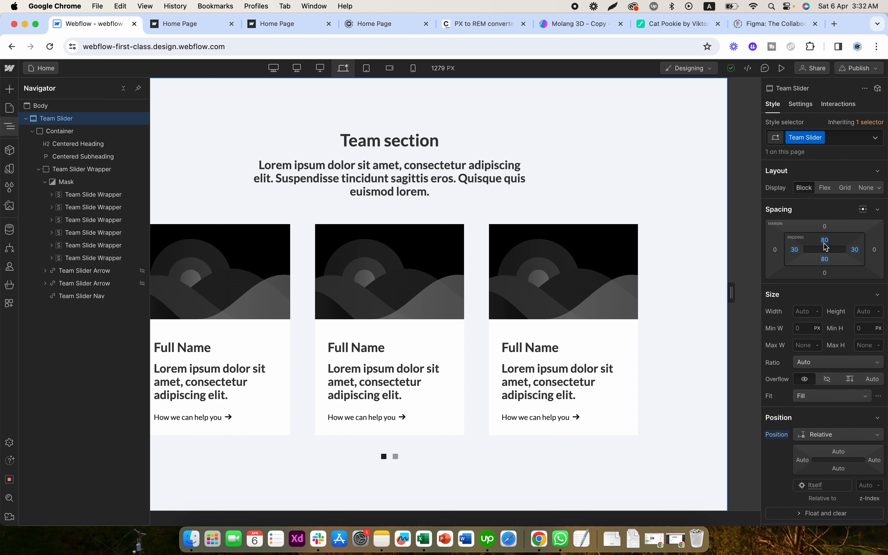
{"action": "left_click", "coordinate": [62, 132]}
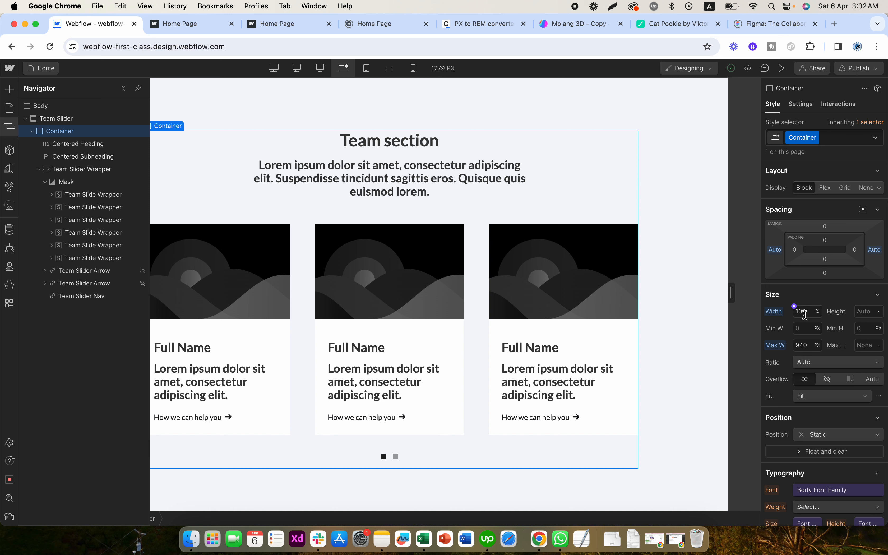
{"action": "left_click", "coordinate": [805, 345]}
{"action": "type", "text": "1140"}
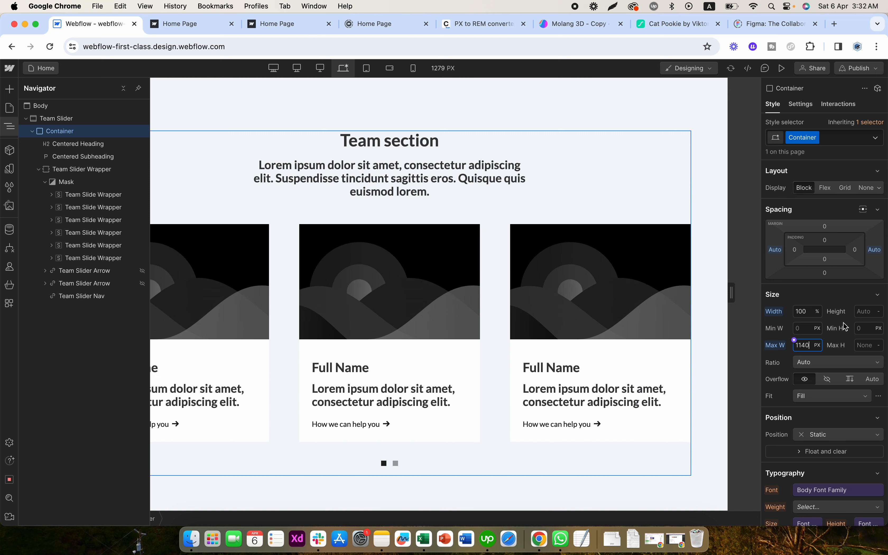
{"action": "key", "text": "Return"}
- Add a Collection List inside the first Team Slide Wrapper of the slider's Mask
{"action": "left_click", "coordinate": [86, 148]}
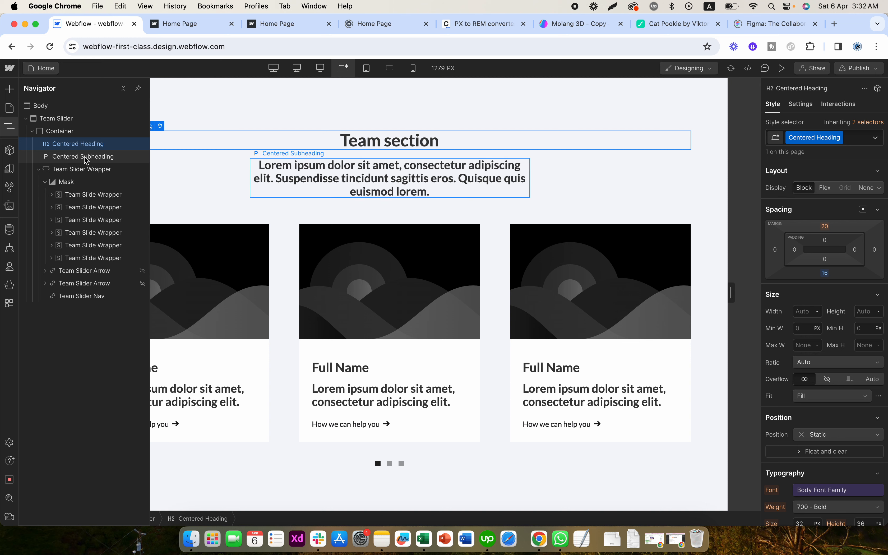
{"action": "left_click", "coordinate": [87, 158]}
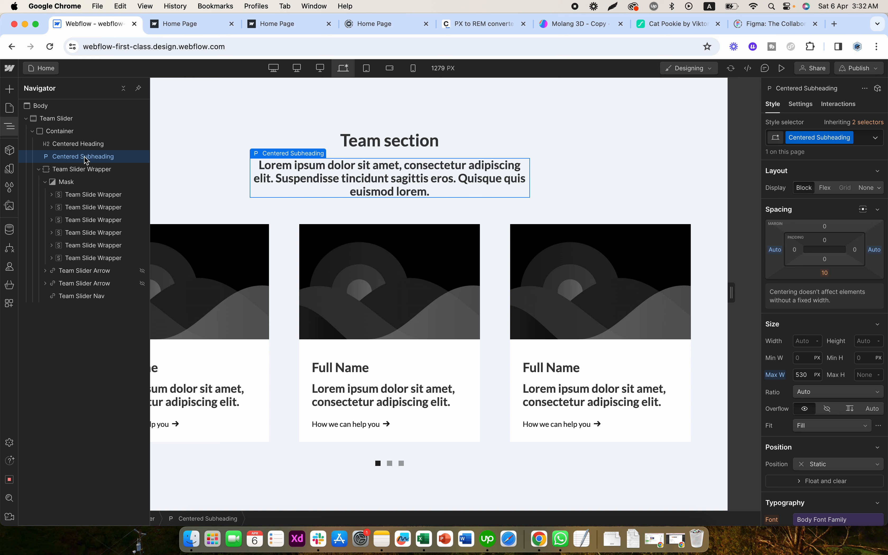
{"action": "left_click", "coordinate": [71, 184]}
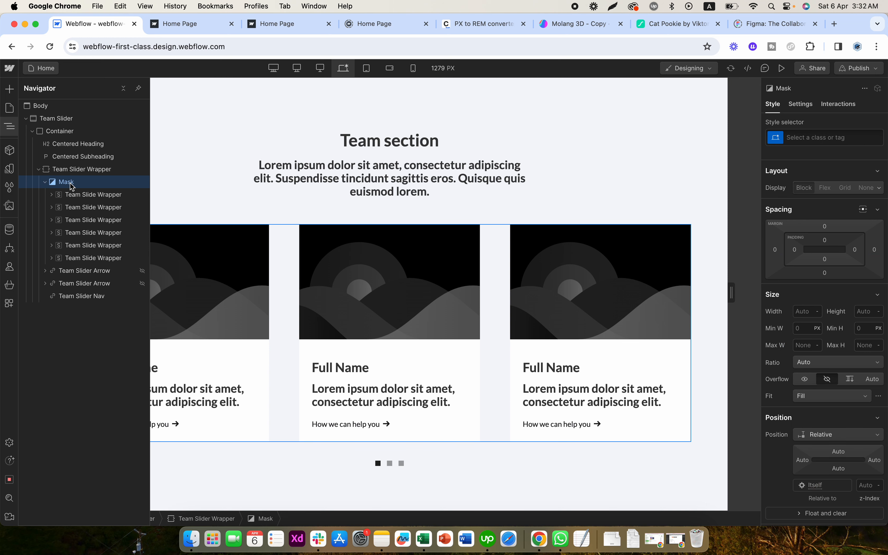
{"action": "left_click", "coordinate": [51, 195]}
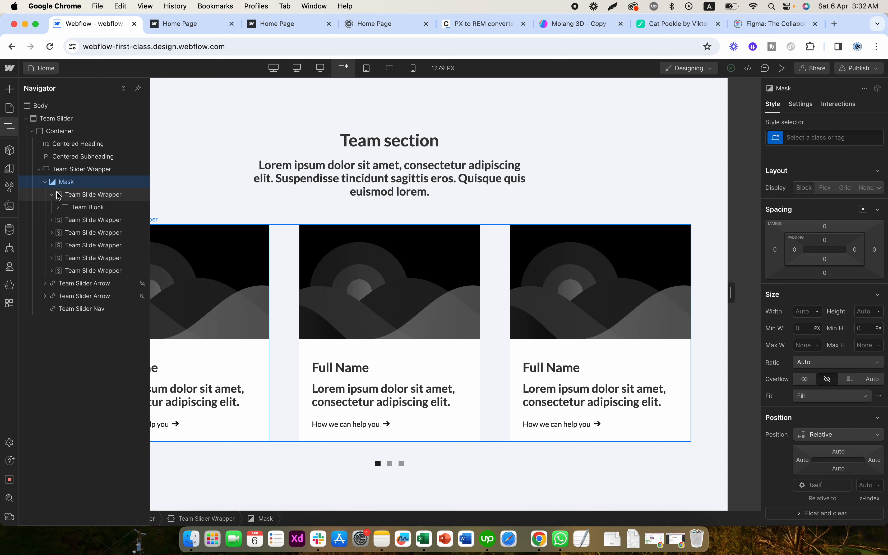
{"action": "left_click", "coordinate": [53, 195]}
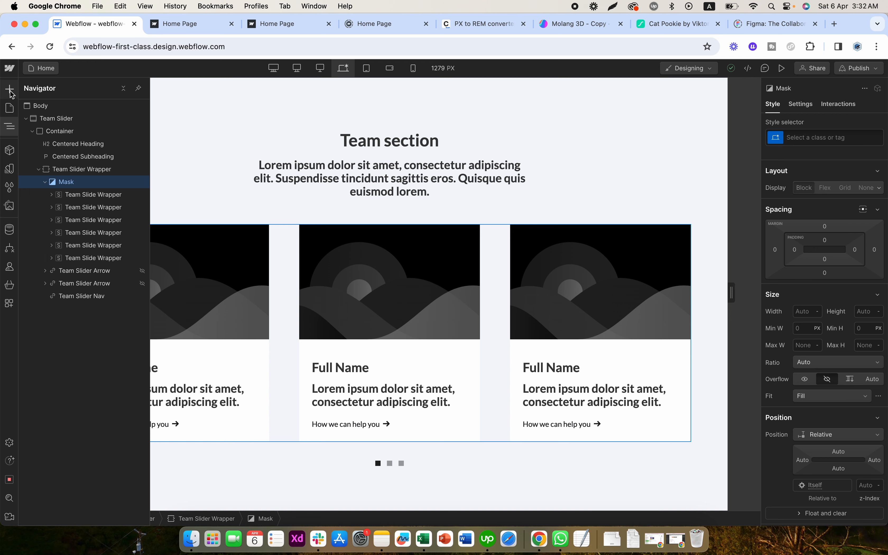
{"action": "left_click", "coordinate": [52, 194]}
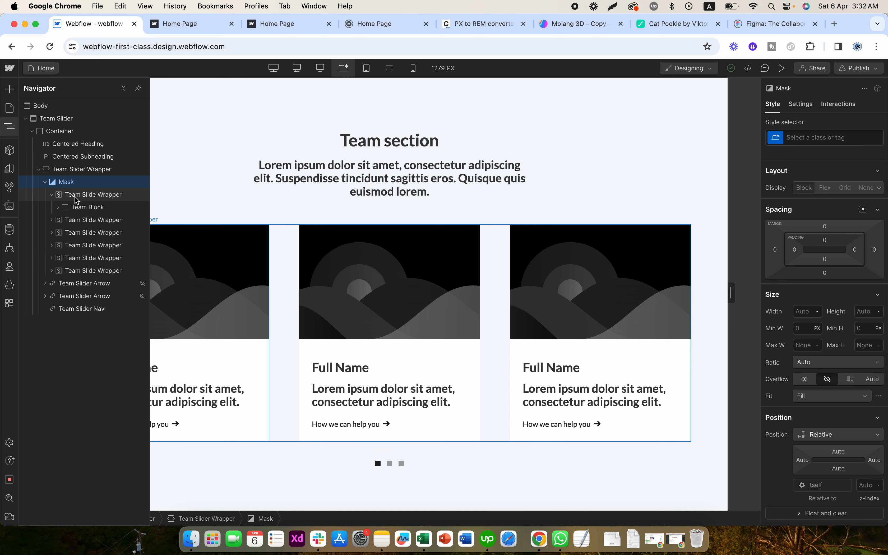
{"action": "left_click", "coordinate": [75, 196]}
{"action": "left_click", "coordinate": [9, 88]}
{"action": "scroll", "coordinate": [60, 305], "scroll_direction": "down", "scroll_amount": 10}
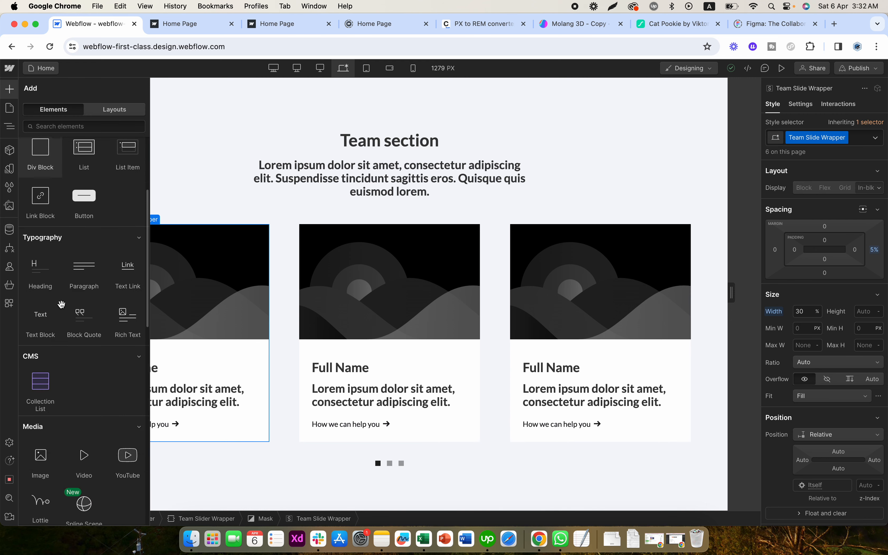
{"action": "left_click", "coordinate": [43, 262]}
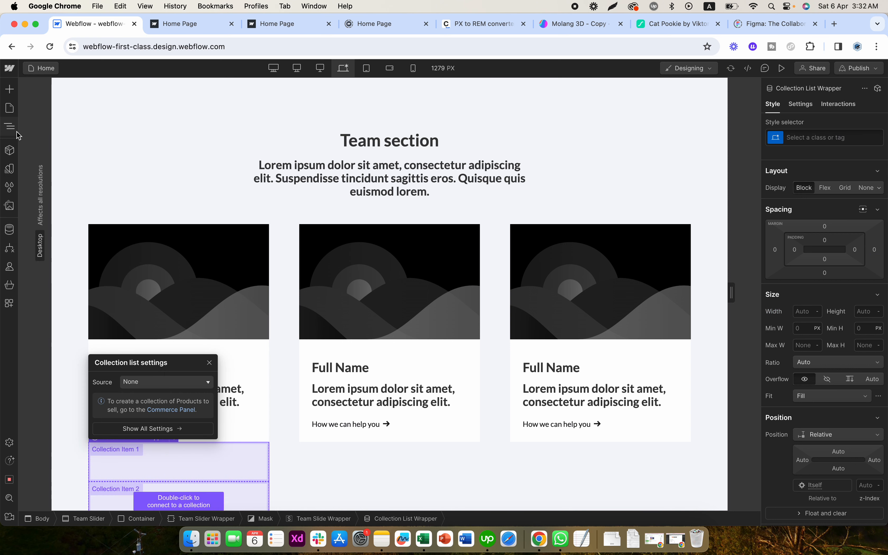
- Connect the new Collection List in the first slide to the Blogs collection
{"action": "left_click", "coordinate": [145, 383]}
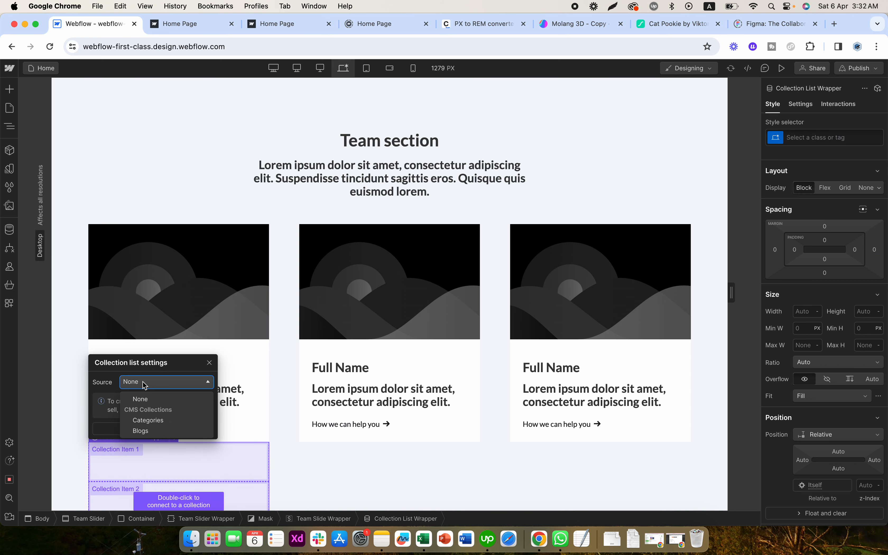
{"action": "left_click", "coordinate": [143, 431]}
{"action": "scroll", "coordinate": [251, 418], "scroll_direction": "down", "scroll_amount": 4}
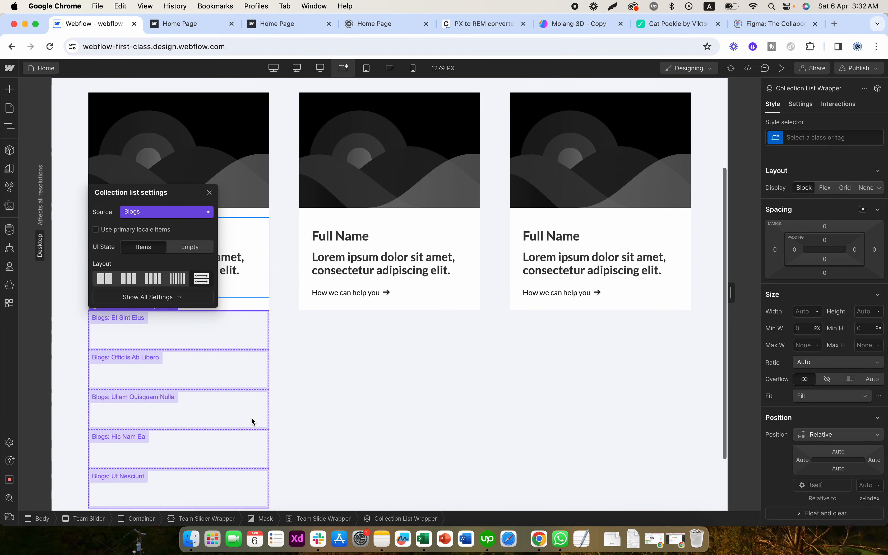
- Turn on the item limit for the Blogs Collection List in the first slide
{"action": "left_click", "coordinate": [801, 105]}
{"action": "scroll", "coordinate": [832, 401], "scroll_direction": "down", "scroll_amount": 5}
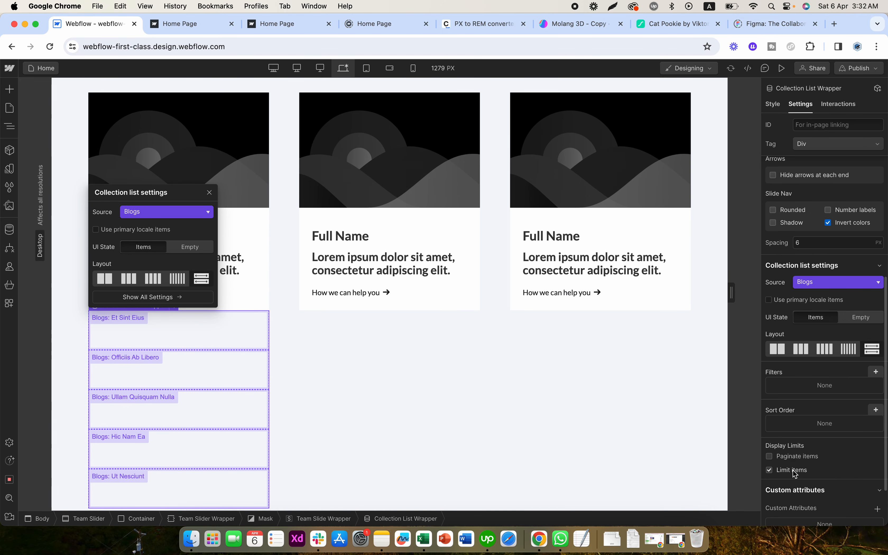
{"action": "left_click", "coordinate": [809, 470]}
{"action": "scroll", "coordinate": [821, 469], "scroll_direction": "down", "scroll_amount": 3}
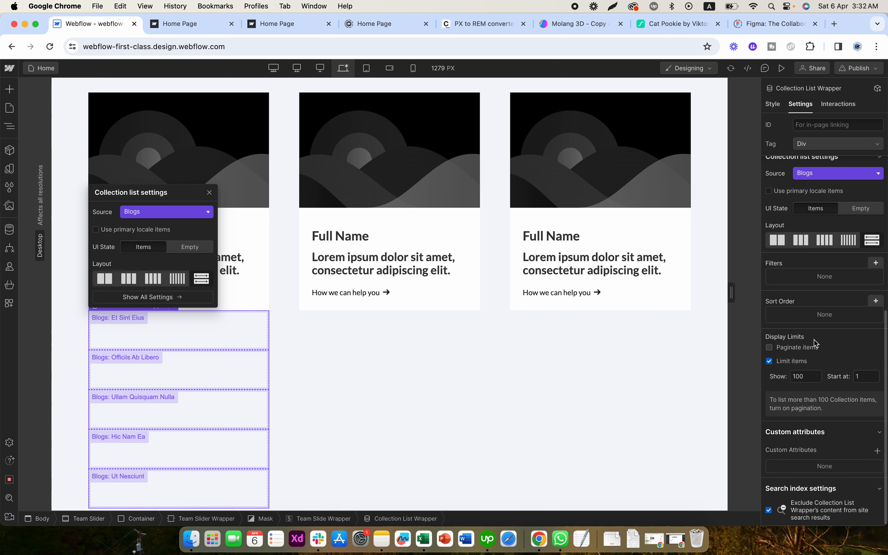
- Examine the Blogs Collection List's options for source, layout, filters, sort order and display limits
{"action": "left_click", "coordinate": [10, 129]}
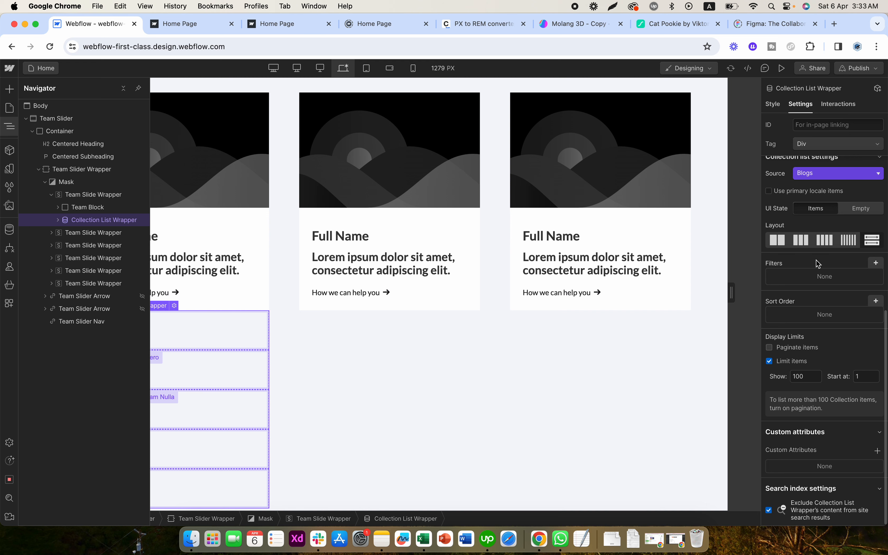
{"action": "scroll", "coordinate": [817, 264], "scroll_direction": "up", "scroll_amount": 5}
{"action": "scroll", "coordinate": [818, 262], "scroll_direction": "down", "scroll_amount": 6}
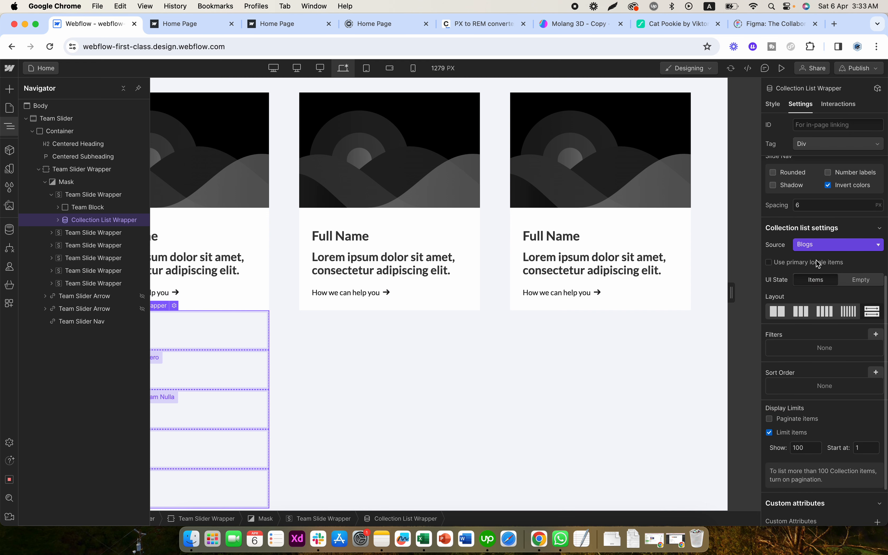
{"action": "left_click", "coordinate": [848, 231]}
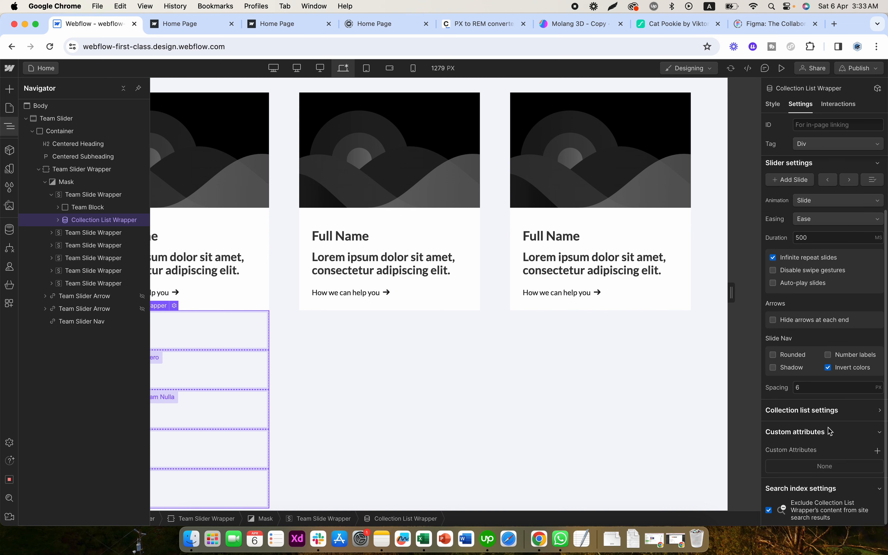
{"action": "left_click", "coordinate": [825, 410]}
{"action": "scroll", "coordinate": [826, 413], "scroll_direction": "down", "scroll_amount": 8}
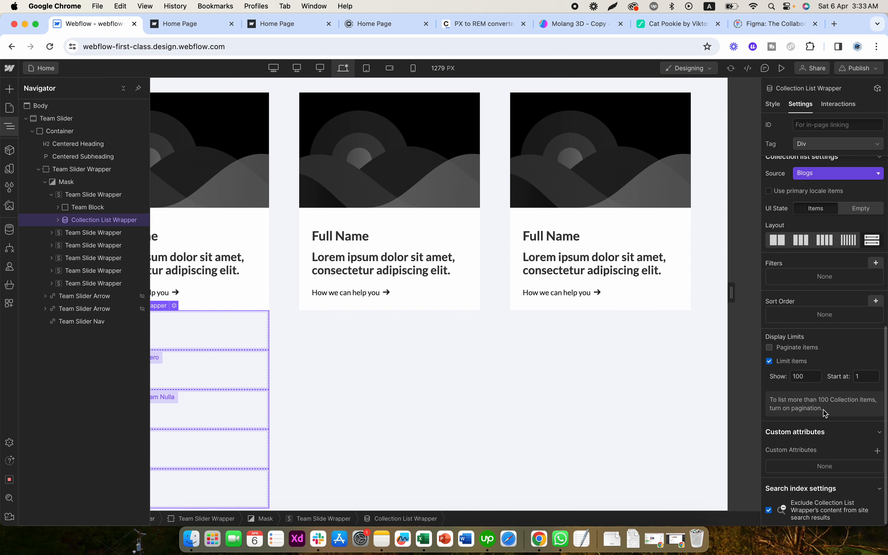
{"action": "left_click", "coordinate": [815, 176]}
{"action": "left_click", "coordinate": [817, 179]}
- Try the two-, three- and four-column layouts on the Collection List, then return it to the stacked single-column layout
{"action": "left_click", "coordinate": [781, 244]}
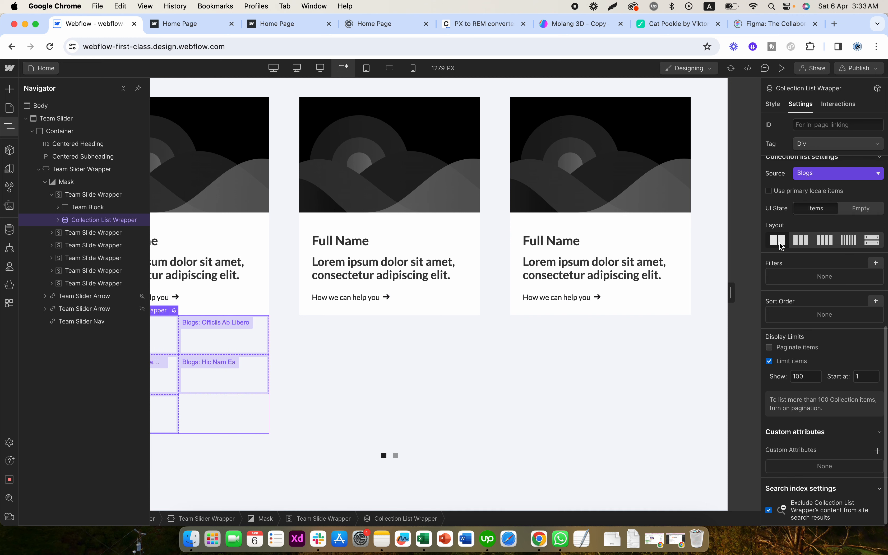
{"action": "left_click", "coordinate": [800, 244]}
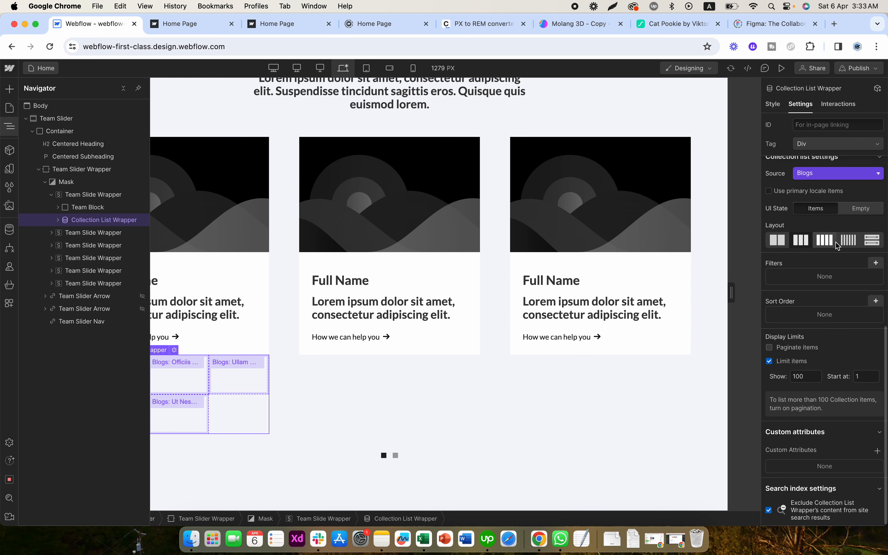
{"action": "left_click", "coordinate": [824, 240]}
{"action": "left_click", "coordinate": [872, 241]}
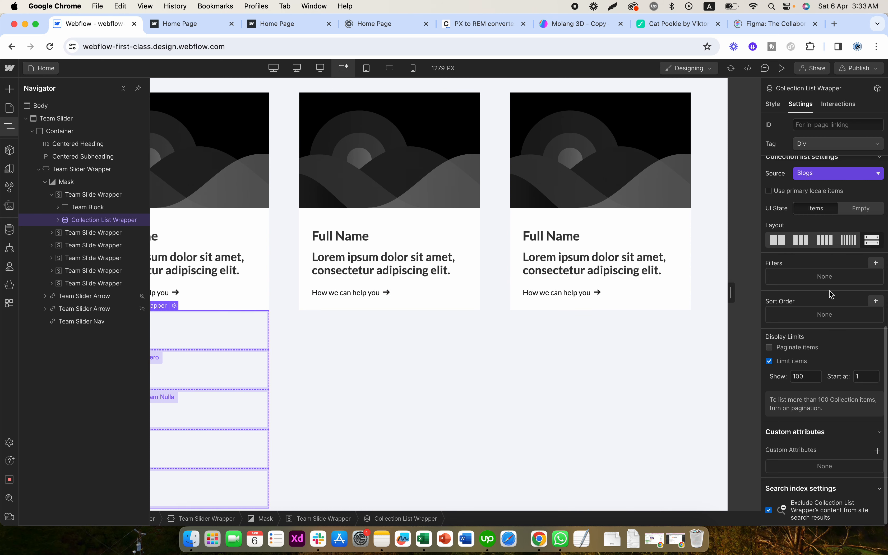
- Limit the Collection List to show 1 item, starting at item 1
{"action": "double_click", "coordinate": [802, 375]}
{"action": "type", "text": "1"}
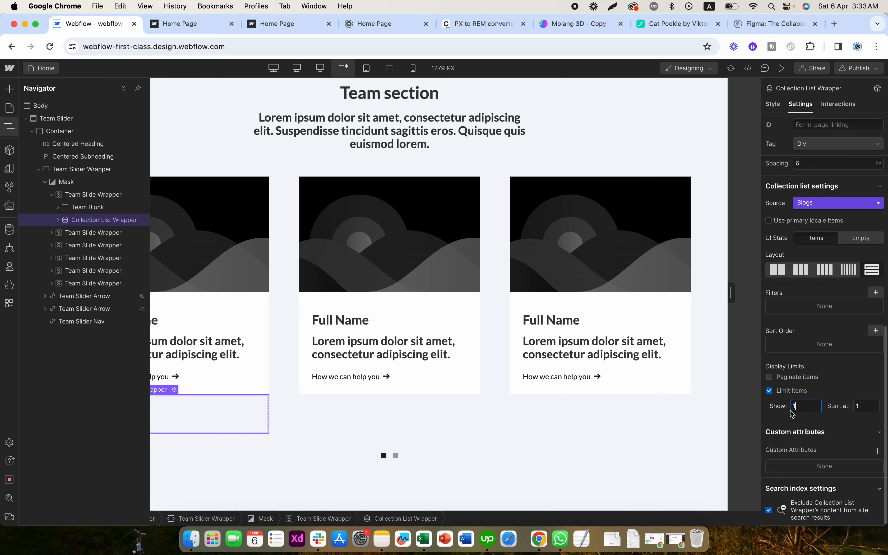
{"action": "double_click", "coordinate": [864, 406]}
{"action": "left_click", "coordinate": [807, 407]}
{"action": "left_click", "coordinate": [778, 413]}
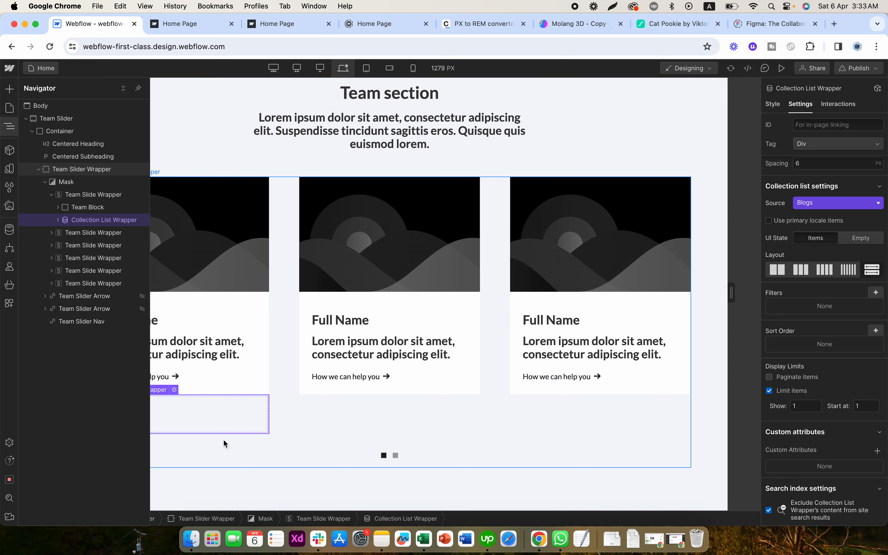
- Move the first slide's Team Block into the Collection Item of the Blogs Collection List
{"action": "left_click", "coordinate": [258, 383]}
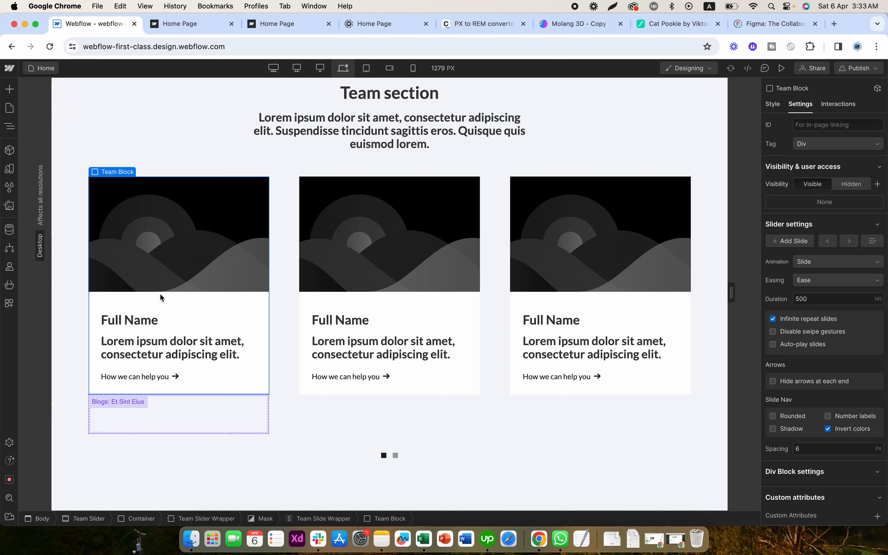
{"action": "key", "text": "super+x"}
{"action": "left_click", "coordinate": [119, 244]}
{"action": "key", "text": "super+v"}
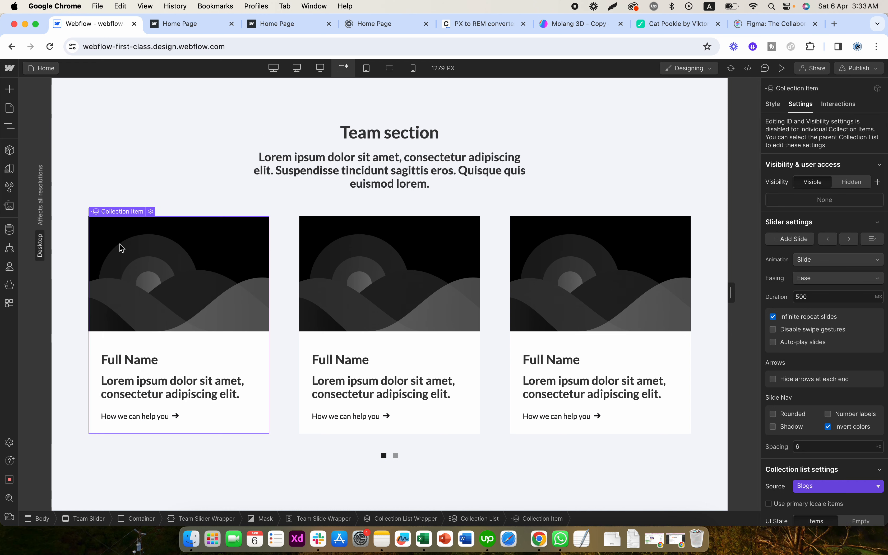
{"action": "left_click", "coordinate": [9, 126]}
- Connect the image in the first slide's Team Block to the Thumbnail Image field of Blogs
{"action": "left_click", "coordinate": [216, 285]}
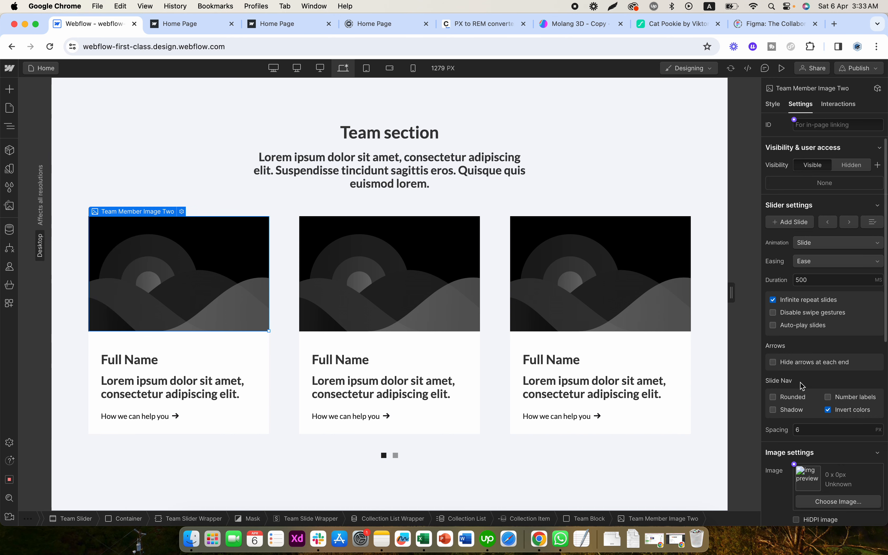
{"action": "scroll", "coordinate": [800, 385], "scroll_direction": "down", "scroll_amount": 8}
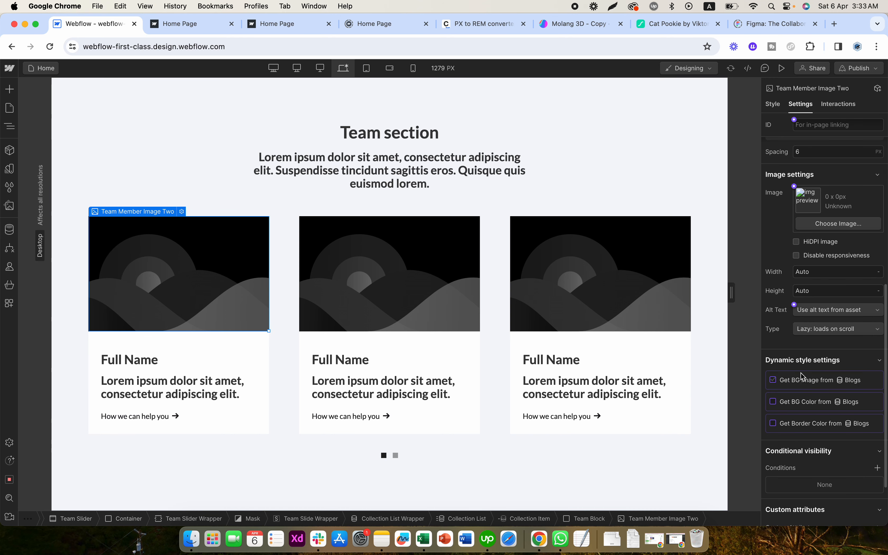
{"action": "left_click", "coordinate": [793, 187]}
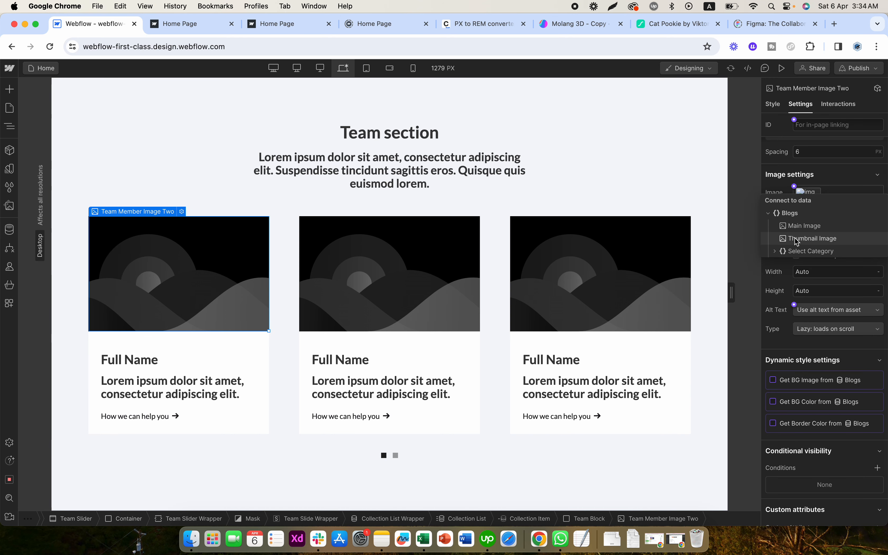
{"action": "left_click", "coordinate": [809, 238]}
- Connect the Full Name heading in the first slide to the Title field of Blogs
{"action": "left_click", "coordinate": [140, 363]}
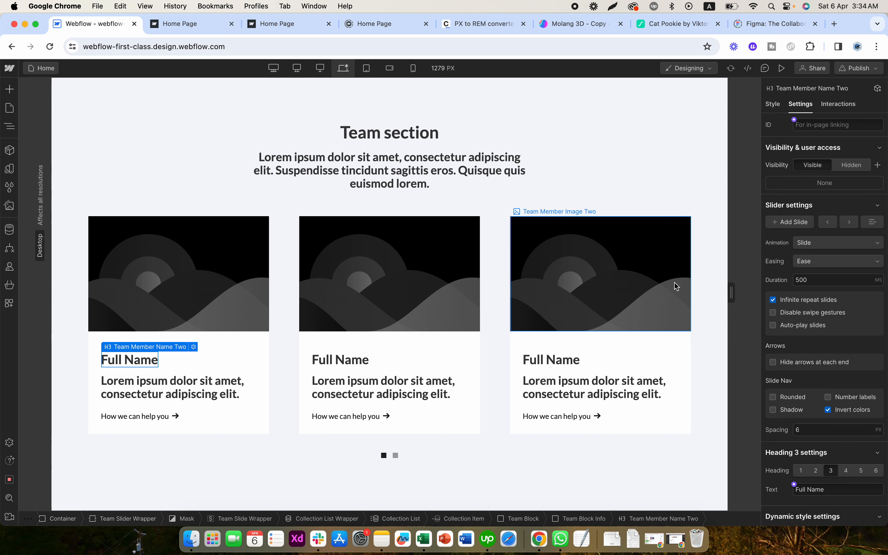
{"action": "scroll", "coordinate": [789, 277], "scroll_direction": "down", "scroll_amount": 5}
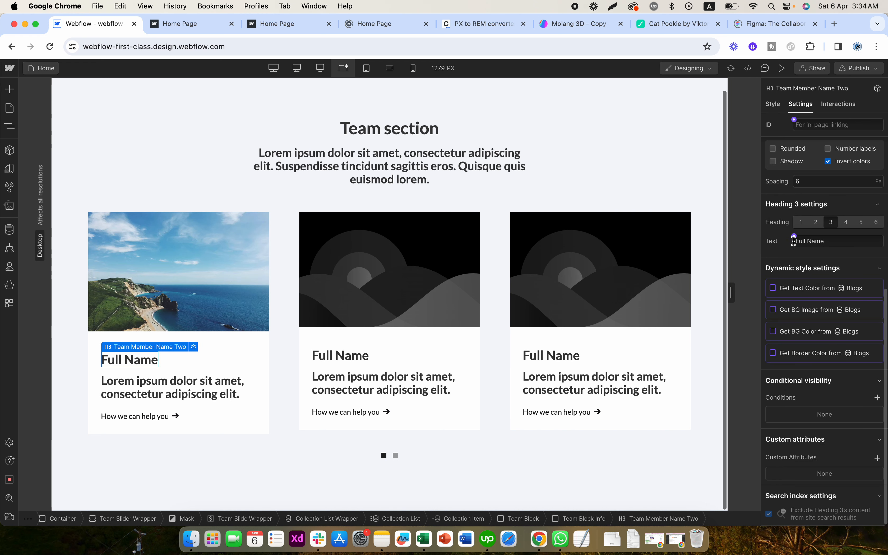
{"action": "left_click", "coordinate": [793, 236]}
{"action": "left_click", "coordinate": [794, 275]}
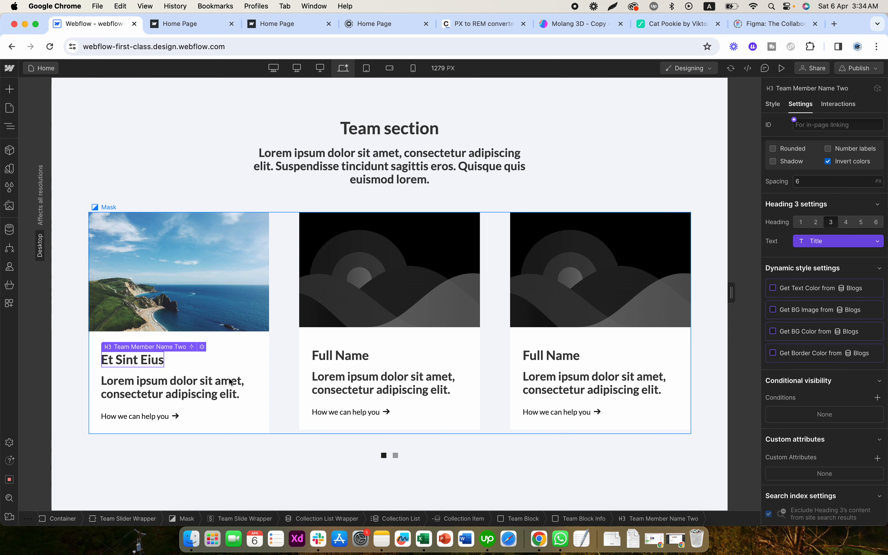
- Connect the Team Member Text paragraph in the first slide to the Short Description field of Blogs
{"action": "left_click", "coordinate": [172, 387]}
{"action": "scroll", "coordinate": [793, 314], "scroll_direction": "down", "scroll_amount": 5}
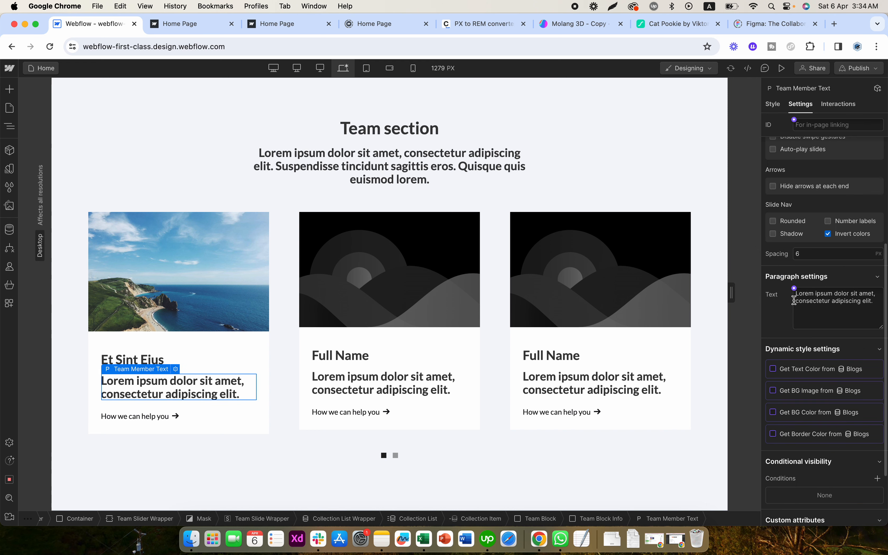
{"action": "left_click", "coordinate": [794, 289]}
{"action": "left_click", "coordinate": [801, 354]}
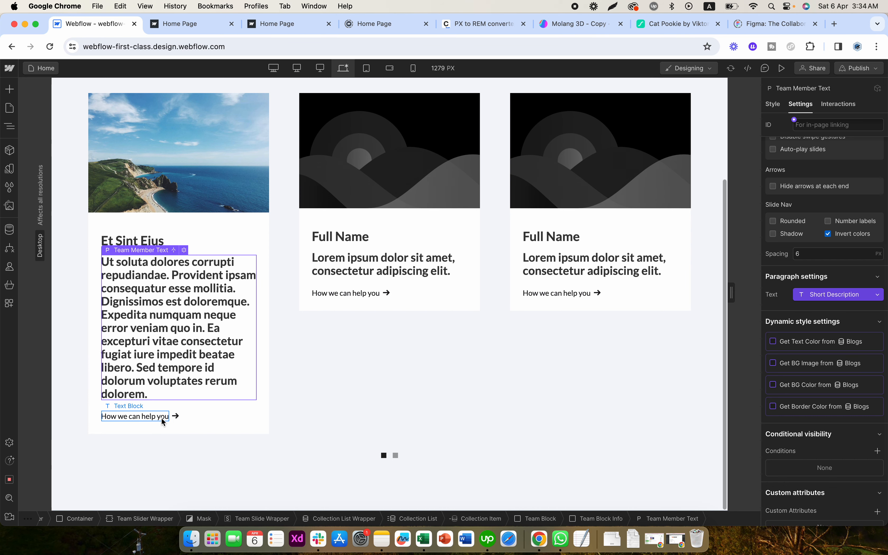
- Select the first card's Text Link Arrow, switch its link type to a collection page and open the available pages
{"action": "left_click", "coordinate": [162, 421]}
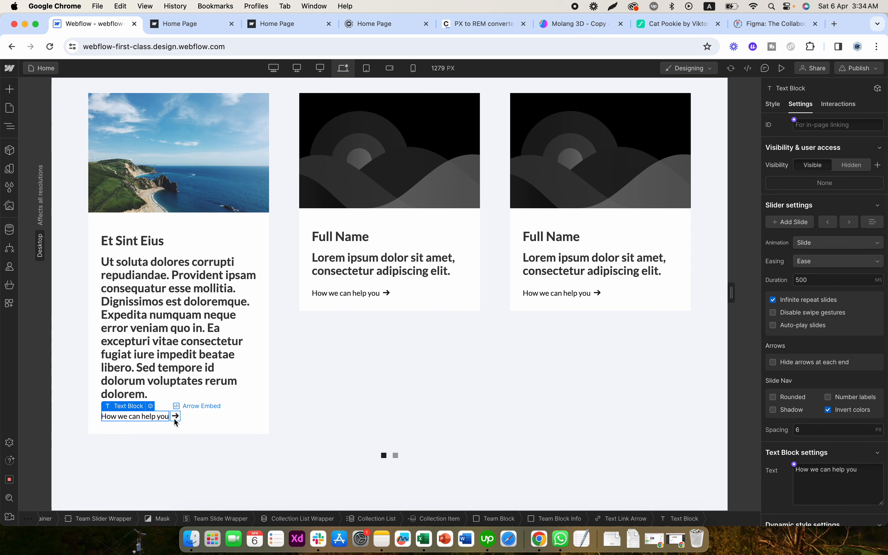
{"action": "left_click", "coordinate": [175, 418]}
{"action": "left_click", "coordinate": [196, 420]}
{"action": "left_click", "coordinate": [169, 421]}
{"action": "left_click", "coordinate": [173, 419]}
{"action": "scroll", "coordinate": [809, 391], "scroll_direction": "down", "scroll_amount": 4}
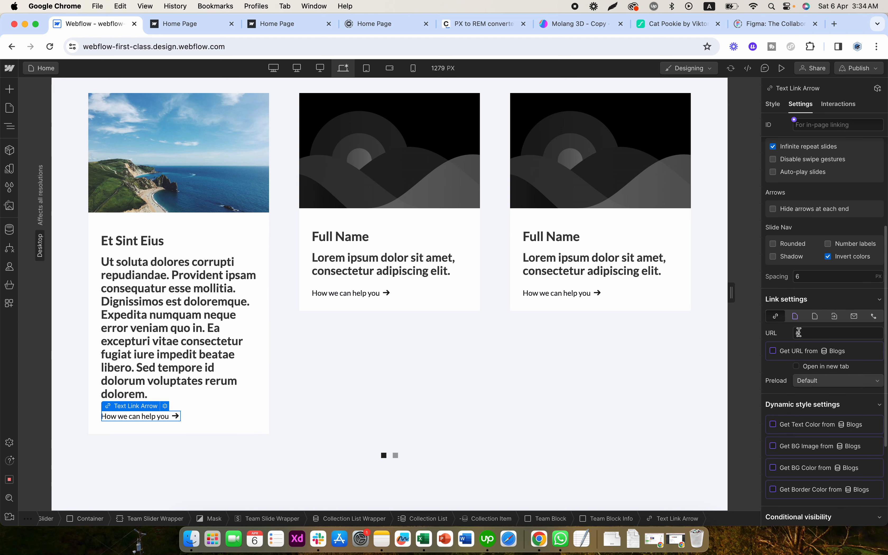
{"action": "left_click", "coordinate": [795, 316]}
{"action": "left_click", "coordinate": [817, 334]}
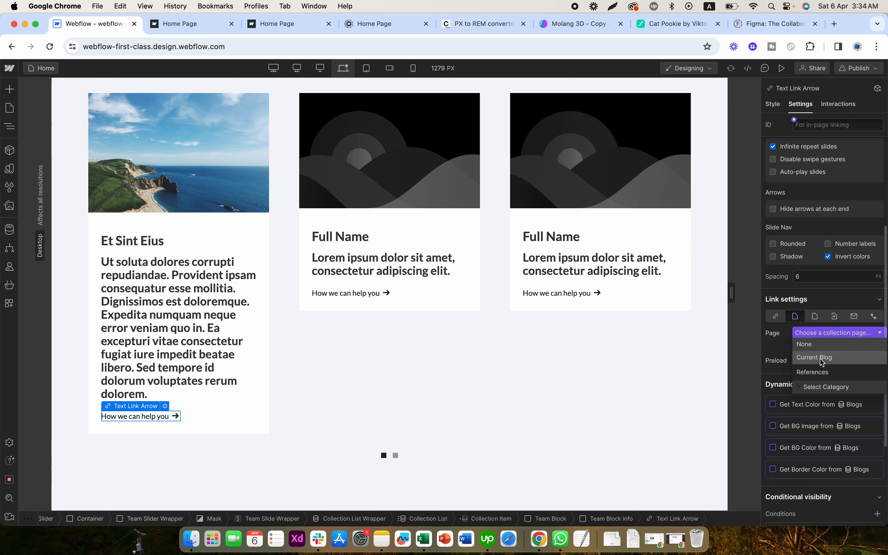
- Try to get the Text Link Arrow's URL from a field of the Blogs collection
{"action": "left_click", "coordinate": [776, 316]}
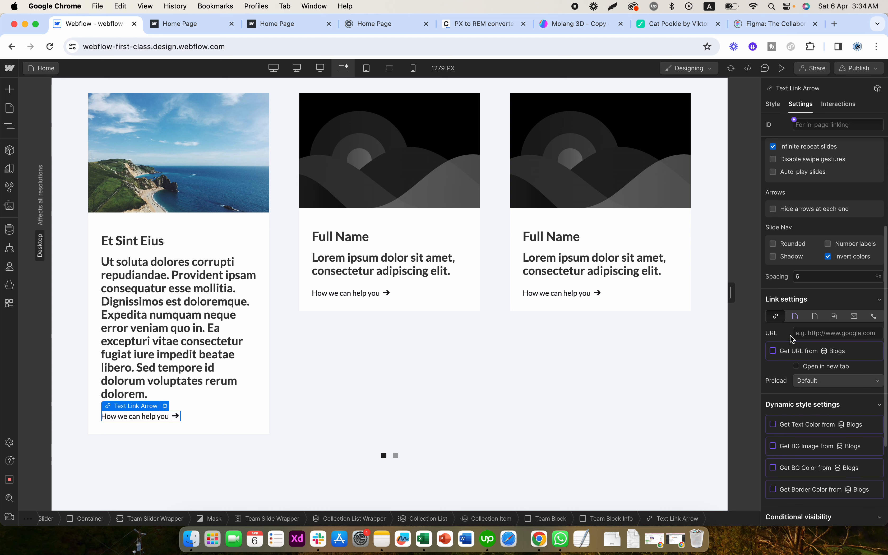
{"action": "left_click", "coordinate": [792, 355]}
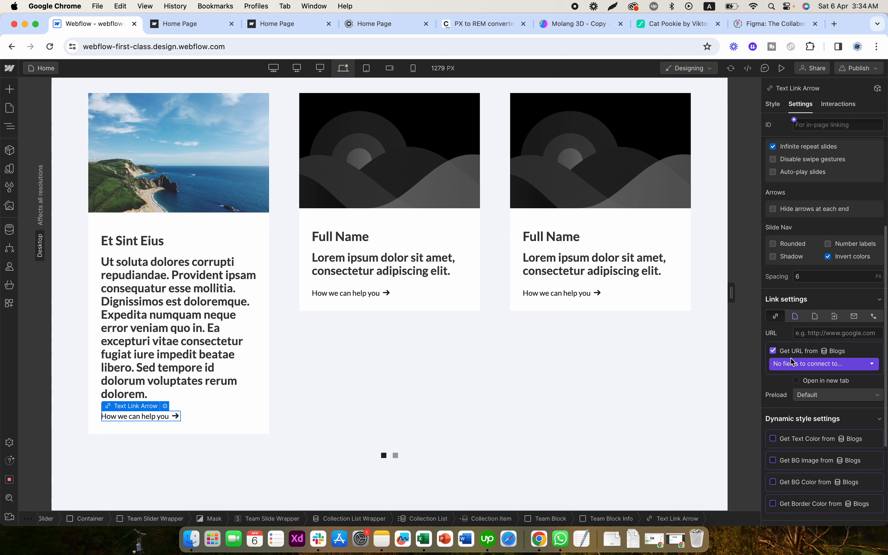
{"action": "left_click", "coordinate": [789, 363]}
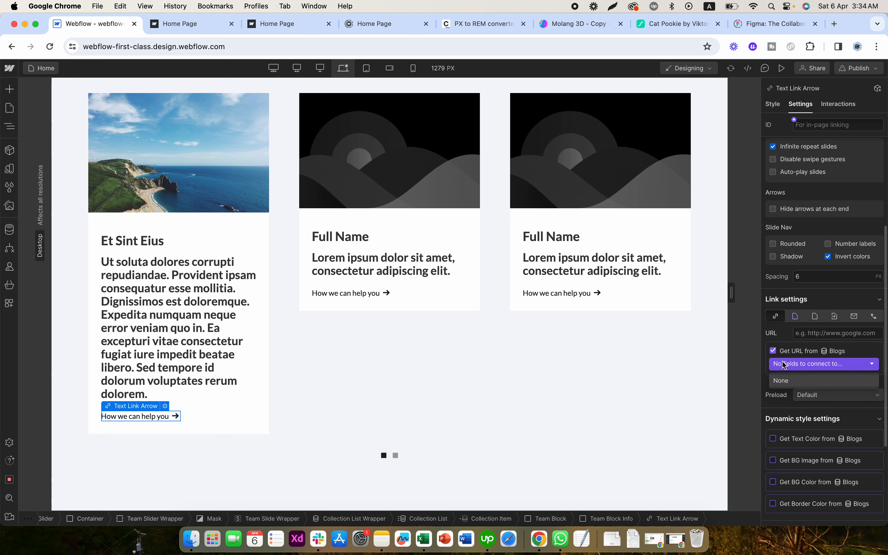
{"action": "left_click", "coordinate": [798, 368]}
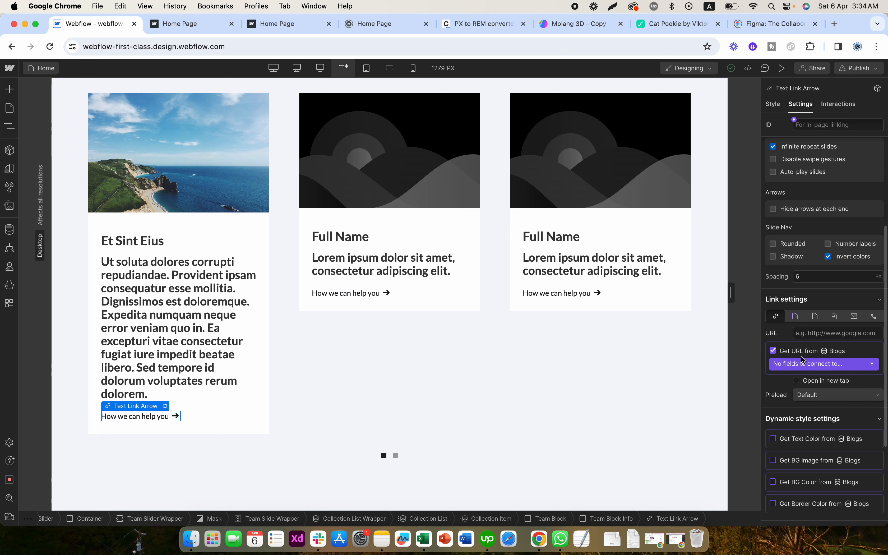
- Link the first card's Text Link Arrow to the Current Blog collection page
{"action": "left_click", "coordinate": [795, 317]}
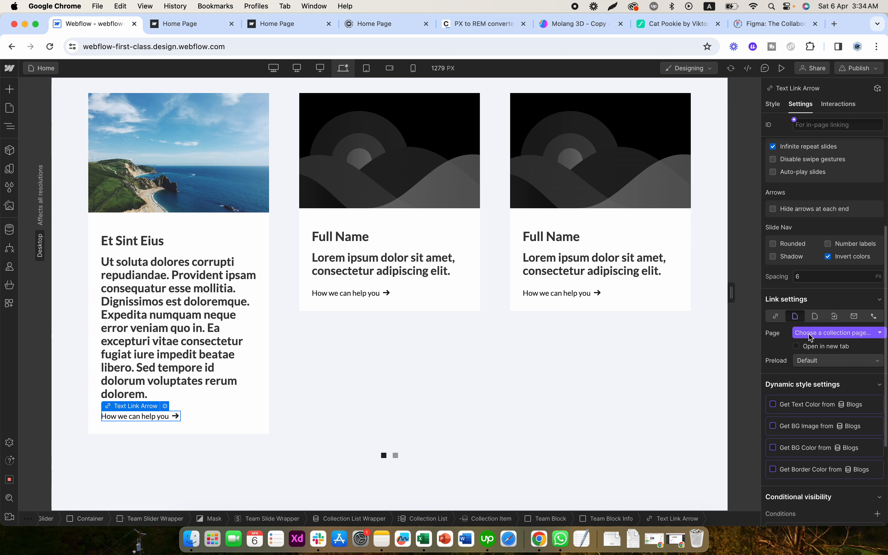
{"action": "left_click", "coordinate": [811, 333]}
{"action": "left_click", "coordinate": [816, 357]}
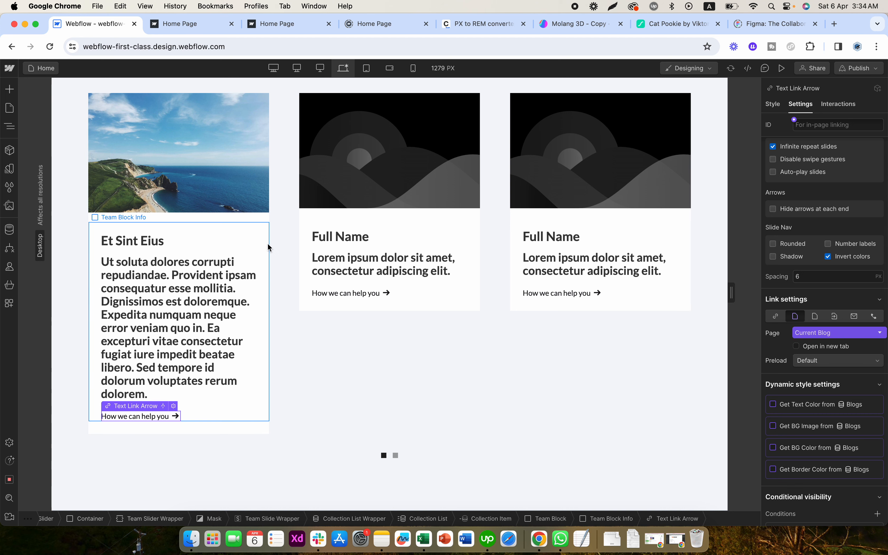
- Collapse and select the Collection List Wrapper inside the first Team Slide Wrapper
{"action": "left_click", "coordinate": [268, 226]}
{"action": "left_click", "coordinate": [10, 126]}
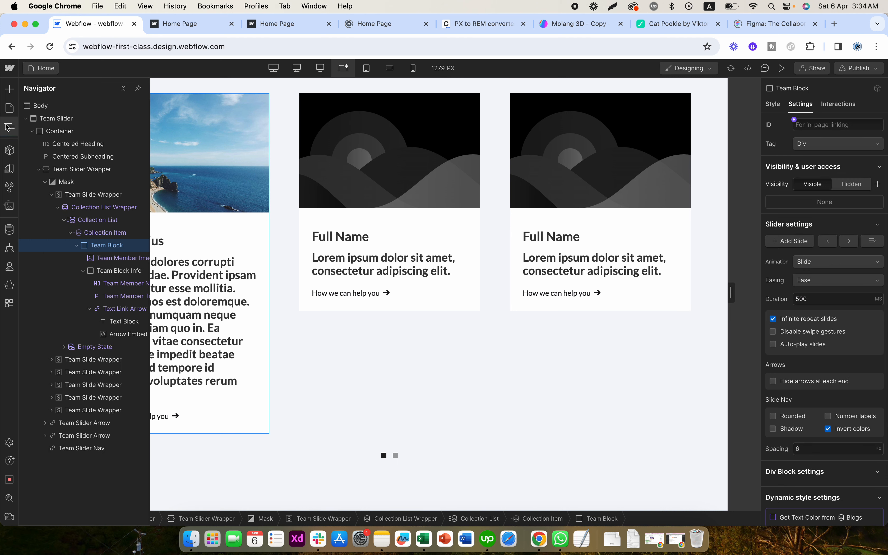
{"action": "left_click", "coordinate": [58, 208]}
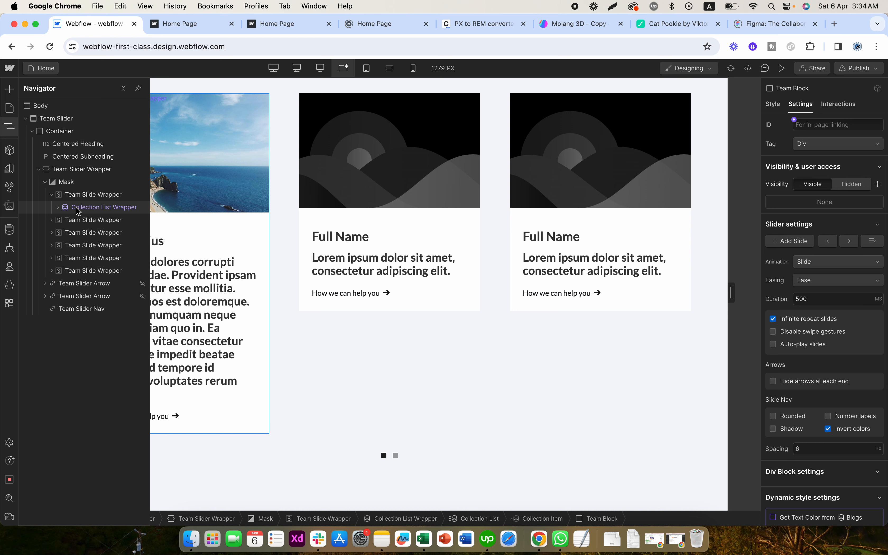
{"action": "left_click", "coordinate": [78, 209]}
- Delete the placeholder Team Block from each of the second to sixth Team Slide Wrappers
{"action": "left_click", "coordinate": [52, 220]}
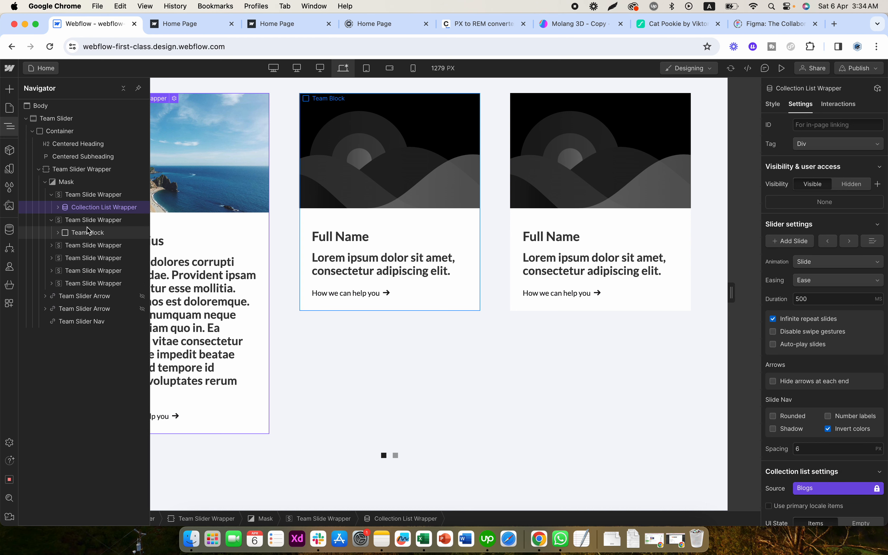
{"action": "left_click", "coordinate": [87, 232]}
{"action": "key", "text": "Delete"}
{"action": "left_click", "coordinate": [52, 233]}
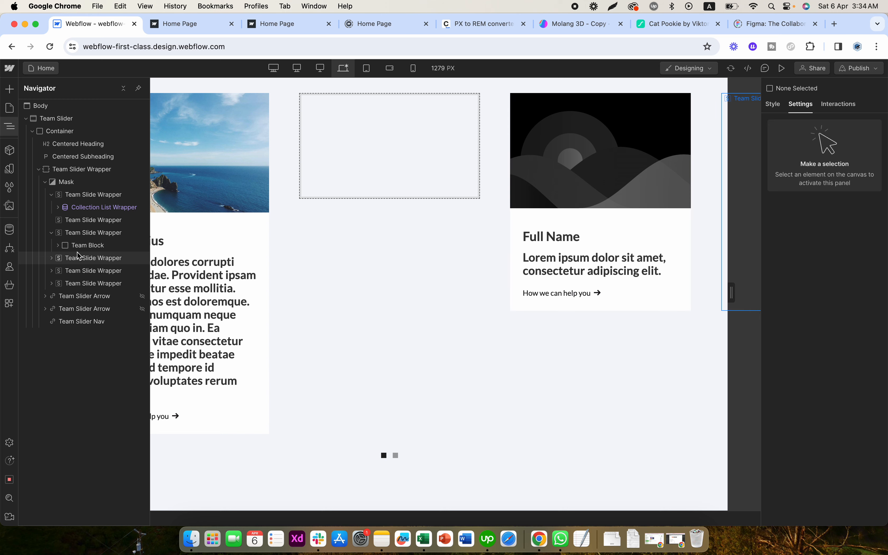
{"action": "left_click", "coordinate": [86, 245]}
{"action": "key", "text": "Delete"}
{"action": "left_click", "coordinate": [52, 245]}
{"action": "left_click", "coordinate": [86, 257]}
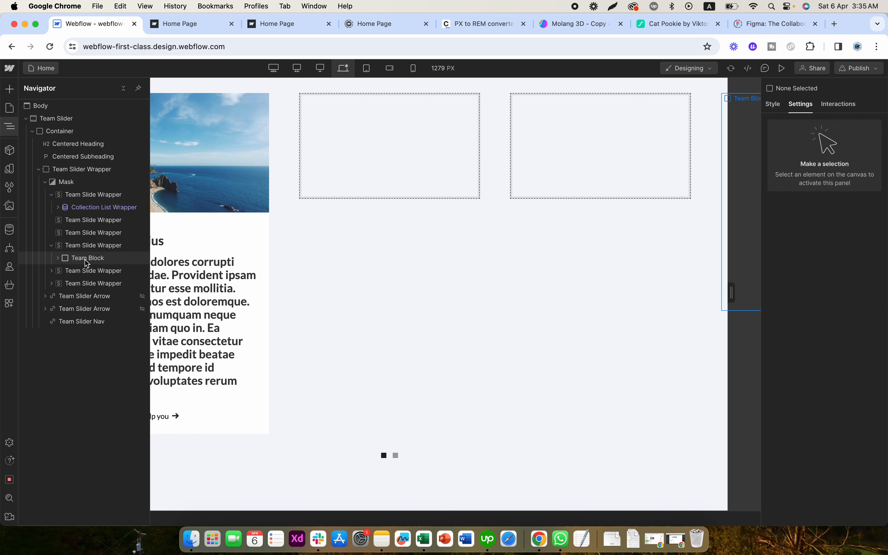
{"action": "key", "text": "Delete"}
{"action": "left_click", "coordinate": [52, 257]}
{"action": "left_click", "coordinate": [86, 271]}
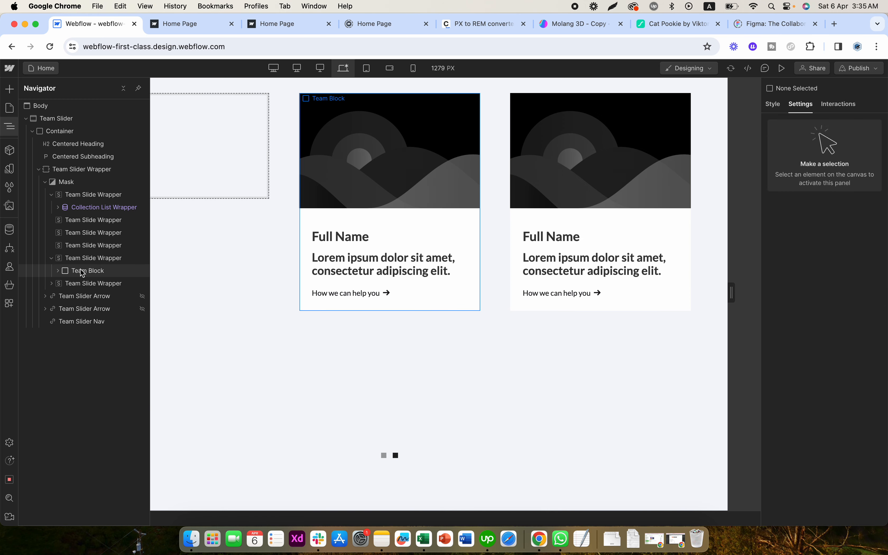
{"action": "key", "text": "Delete"}
{"action": "left_click", "coordinate": [51, 270]}
{"action": "left_click", "coordinate": [86, 283]}
{"action": "key", "text": "Delete"}
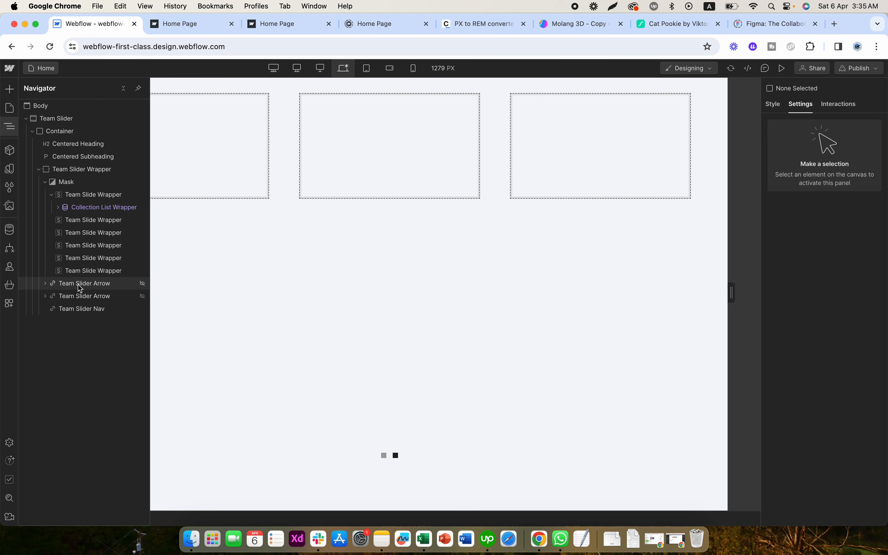
- Paste the copied Collection List Wrapper into each of the five empty Team Slide Wrappers
{"action": "left_click", "coordinate": [99, 221]}
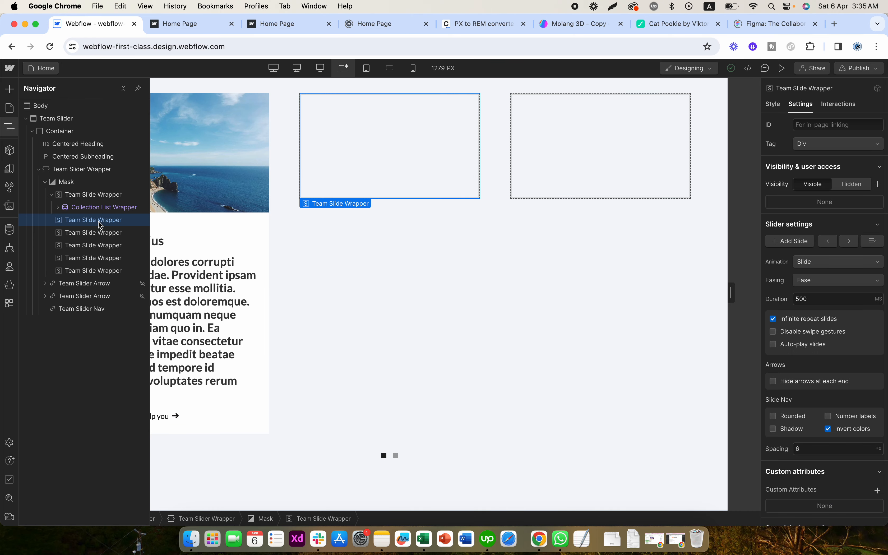
{"action": "key", "text": "cmd+v"}
{"action": "left_click", "coordinate": [86, 246]}
{"action": "key", "text": "cmd+v"}
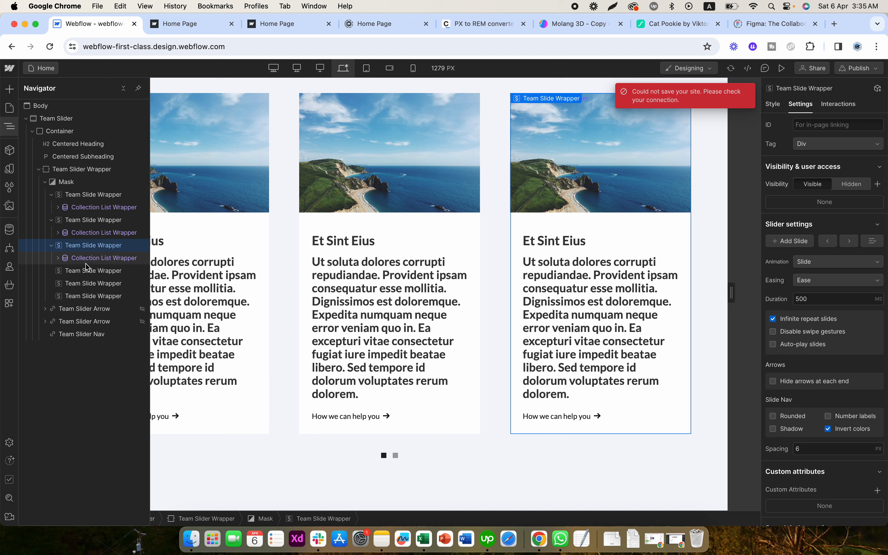
{"action": "left_click", "coordinate": [86, 271]}
{"action": "key", "text": "cmd+v"}
{"action": "left_click", "coordinate": [87, 298]}
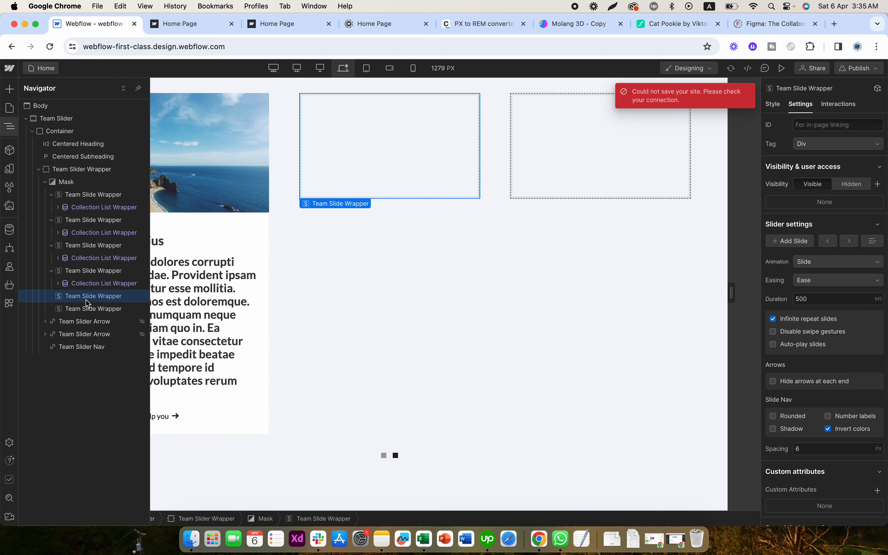
{"action": "key", "text": "cmd+v"}
{"action": "left_click", "coordinate": [81, 322]}
{"action": "key", "text": "cmd+v"}
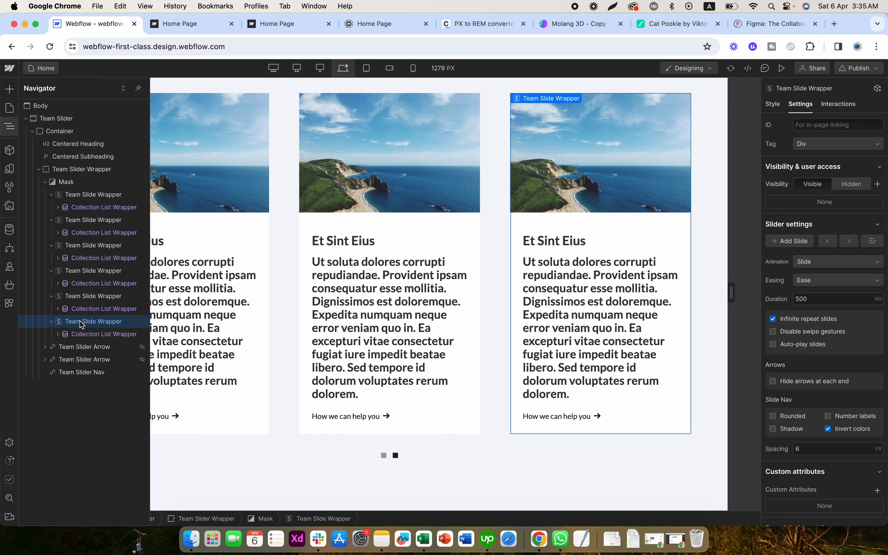
- Set the item limit to start at 2 for the second slide's Collection List Wrapper and at 3 for the third's
{"action": "left_click", "coordinate": [89, 232]}
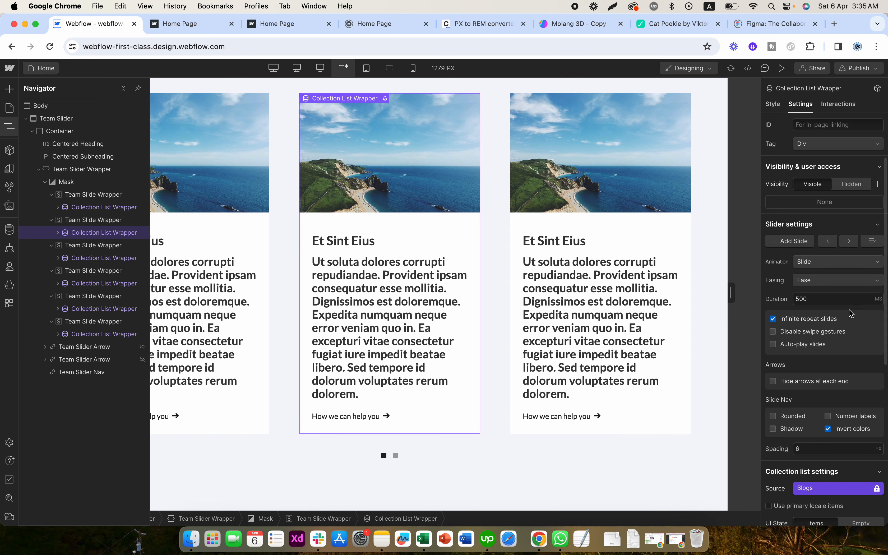
{"action": "scroll", "coordinate": [853, 319], "scroll_direction": "down", "scroll_amount": 3}
{"action": "scroll", "coordinate": [853, 330], "scroll_direction": "down", "scroll_amount": 5}
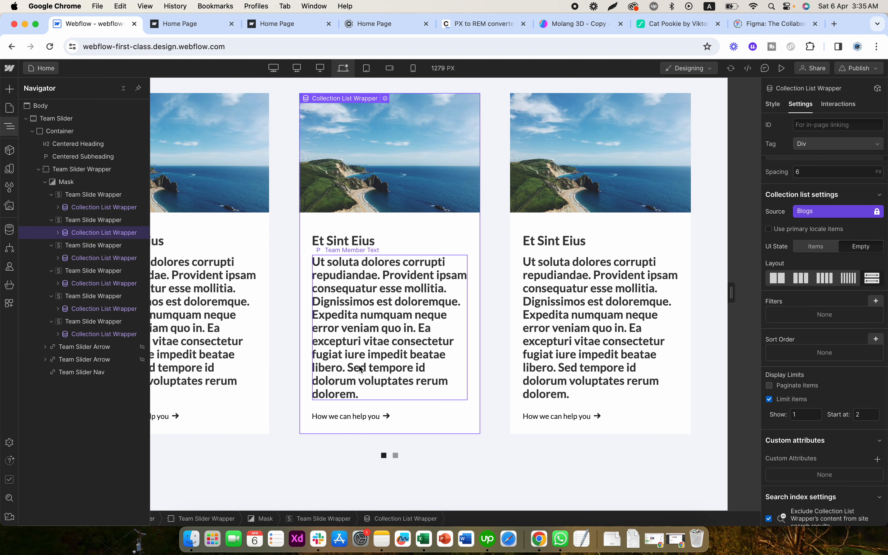
{"action": "left_click", "coordinate": [87, 261]}
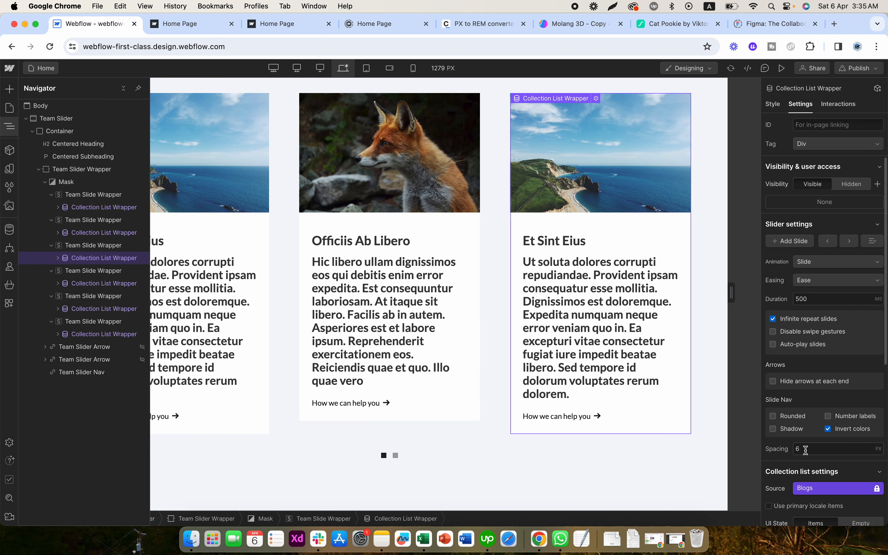
{"action": "scroll", "coordinate": [872, 474], "scroll_direction": "down", "scroll_amount": 5}
{"action": "scroll", "coordinate": [872, 489], "scroll_direction": "down", "scroll_amount": 1}
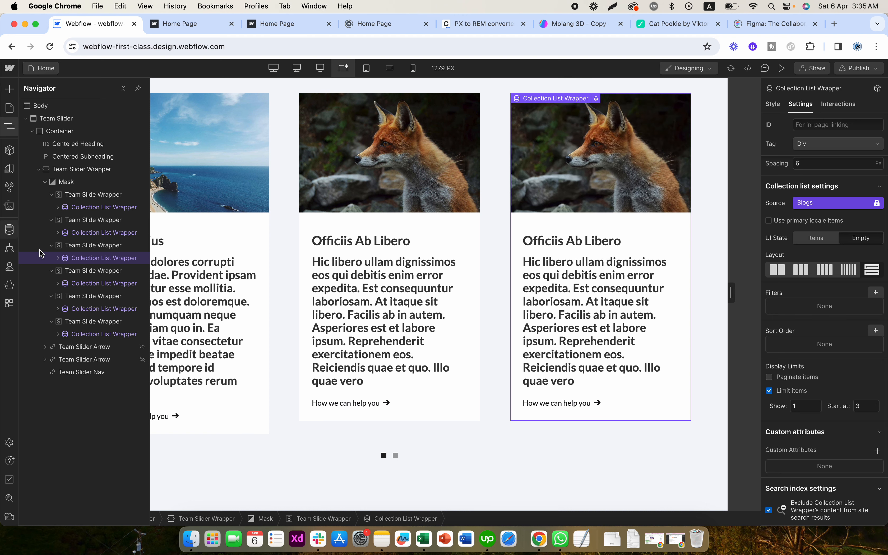
- Change the start item of the fourth slide's Collection List Wrapper so that it shows the Hic Nam Ea blog
{"action": "left_click", "coordinate": [77, 272]}
{"action": "left_click", "coordinate": [82, 283]}
{"action": "scroll", "coordinate": [868, 427], "scroll_direction": "down", "scroll_amount": 5}
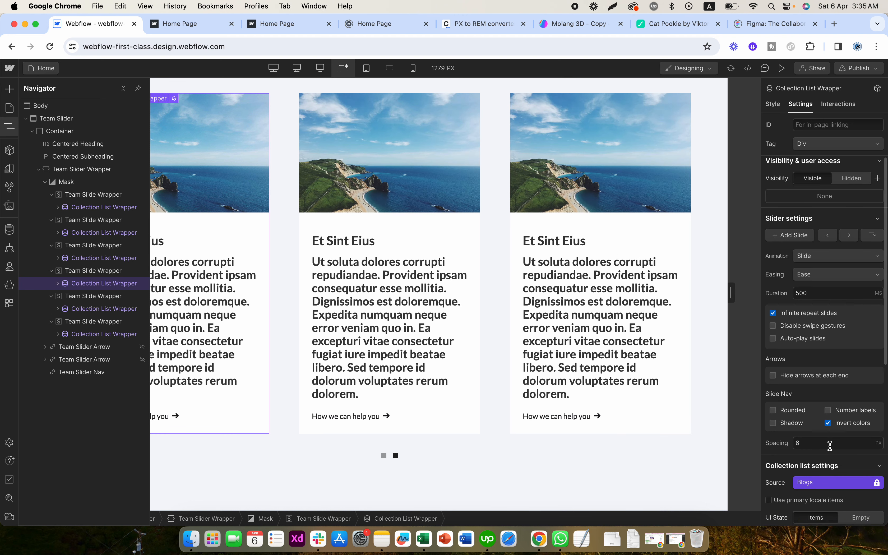
{"action": "left_click", "coordinate": [866, 407]}
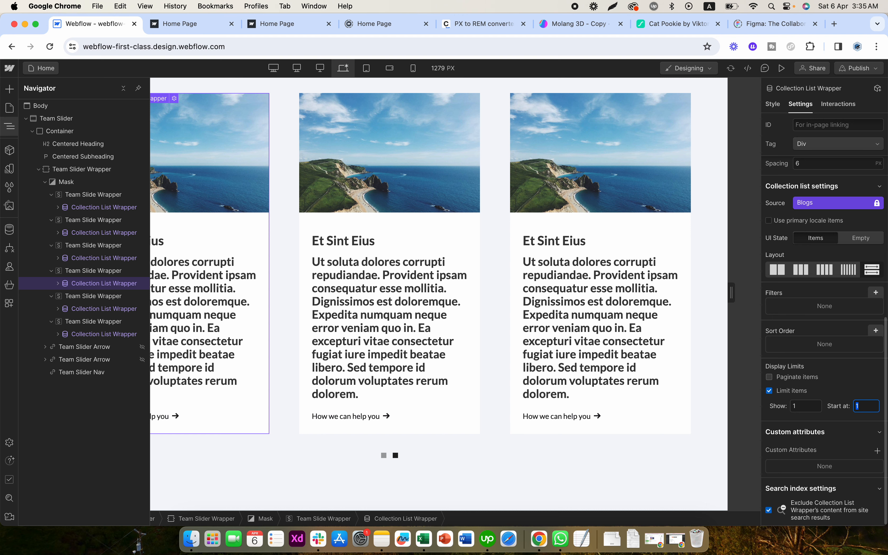
{"action": "key", "text": "Return"}
- Set the fifth slide's Collection List Wrapper to start at item 5
{"action": "left_click", "coordinate": [124, 309]}
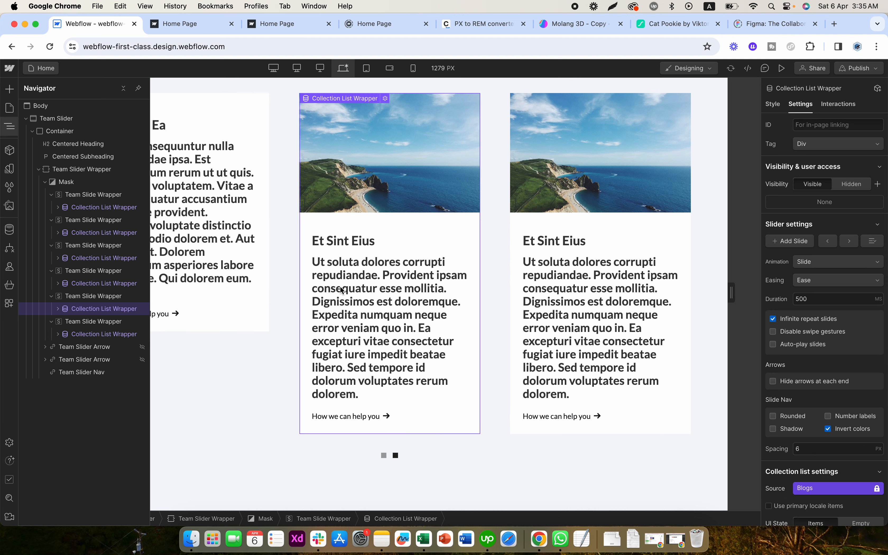
{"action": "scroll", "coordinate": [839, 456], "scroll_direction": "down", "scroll_amount": 5}
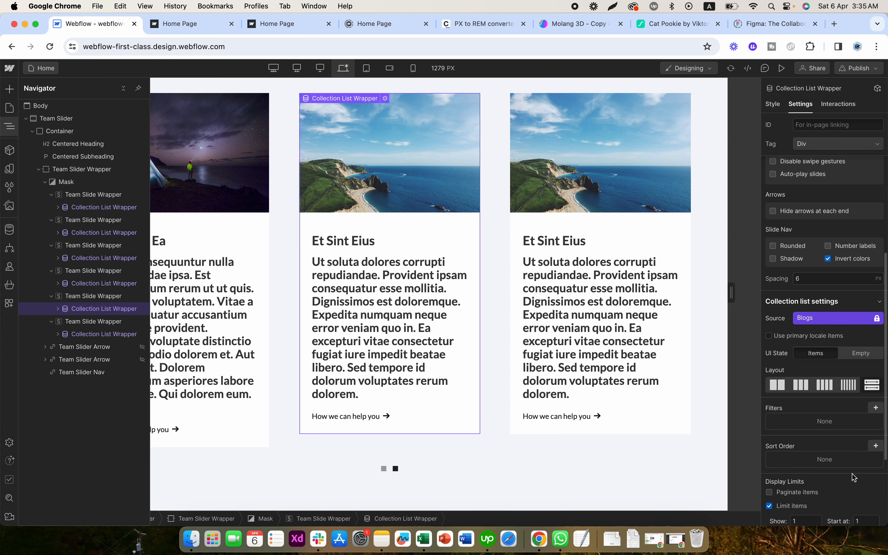
{"action": "scroll", "coordinate": [855, 474], "scroll_direction": "down", "scroll_amount": 3}
{"action": "type", "text": "5"}
{"action": "key", "text": "Return"}
- Set the sixth slide's Collection List Wrapper to start at item 6
{"action": "left_click", "coordinate": [123, 334]}
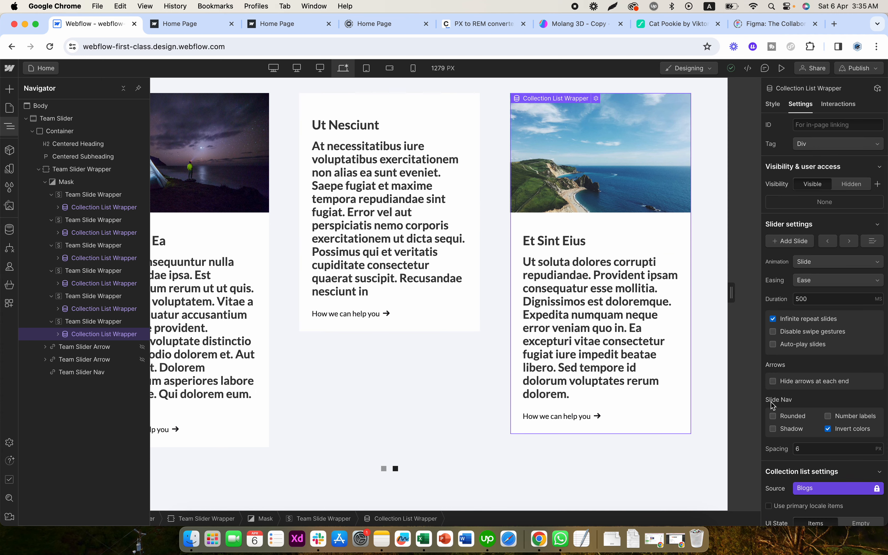
{"action": "scroll", "coordinate": [844, 411], "scroll_direction": "down", "scroll_amount": 8}
{"action": "left_click", "coordinate": [867, 407]}
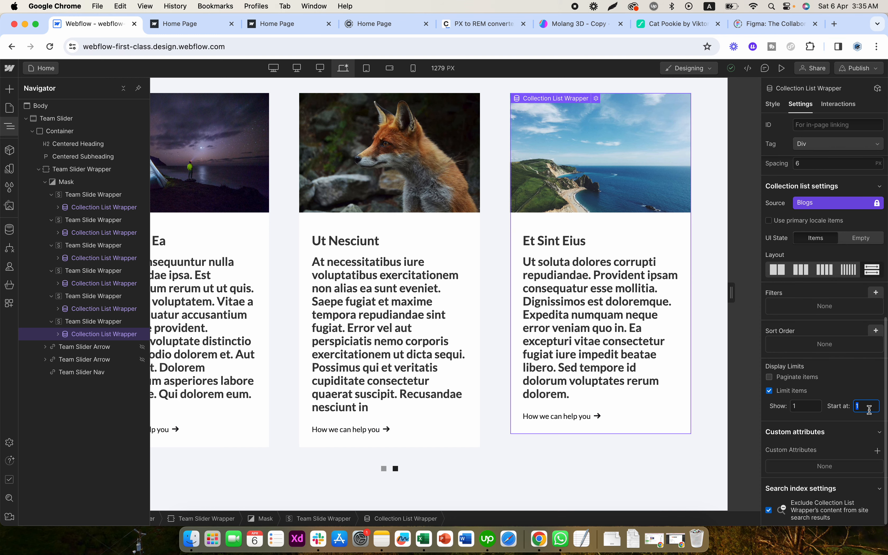
{"action": "key", "text": "Return"}
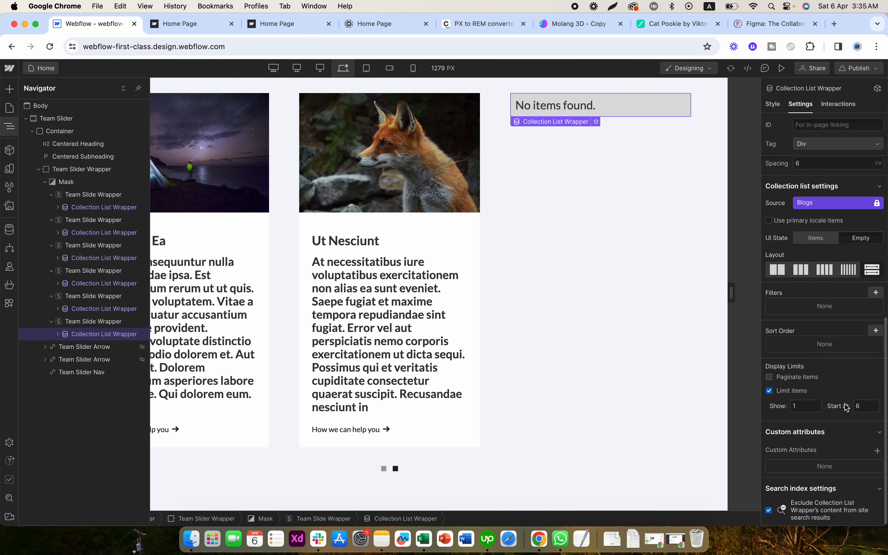
- Check the items in the Blogs CMS collection and return to the slider on the page
{"action": "left_click", "coordinate": [10, 231]}
{"action": "left_click", "coordinate": [71, 129]}
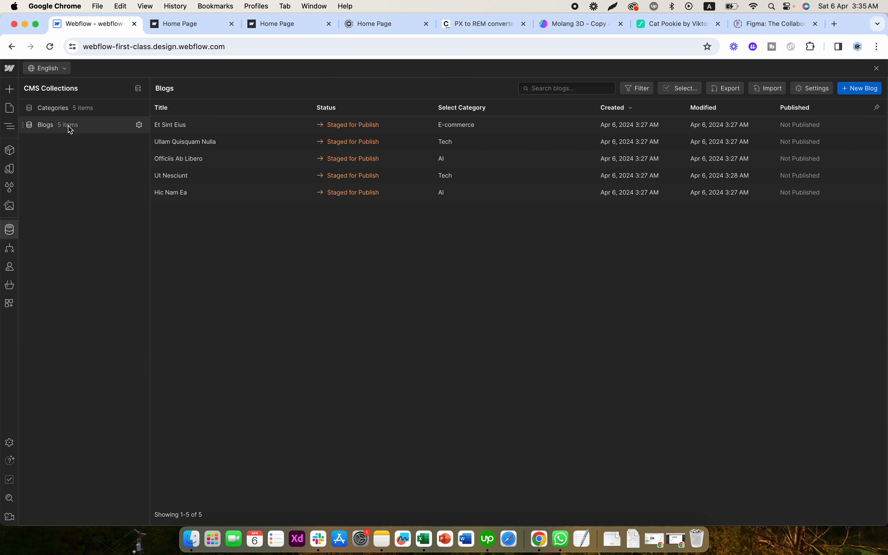
{"action": "left_click", "coordinate": [9, 230]}
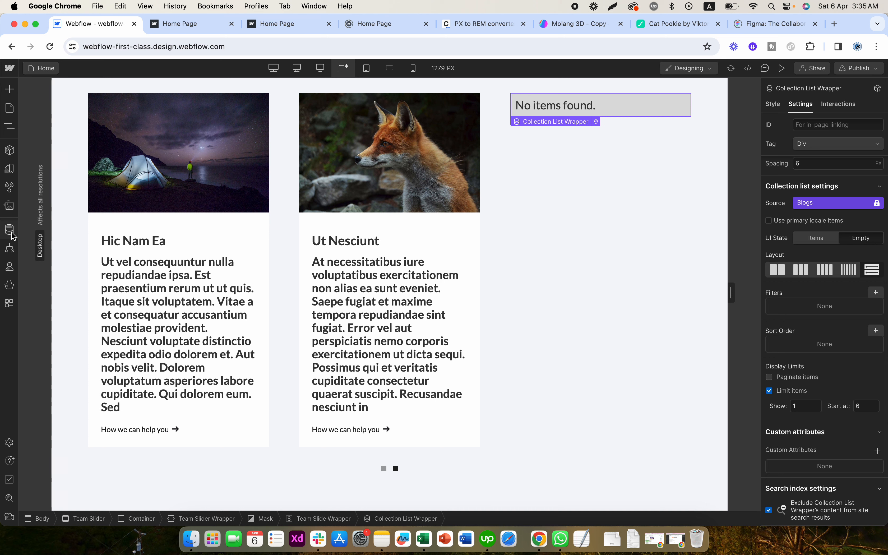
{"action": "left_click", "coordinate": [526, 214]}
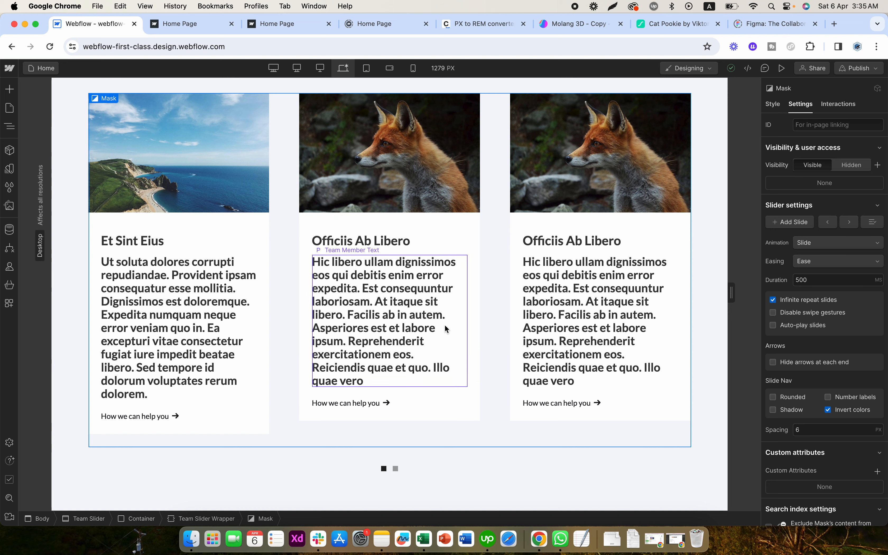
- Check the Team Member Text's typography and set the Font Body Size variable to 16px
{"action": "left_click", "coordinate": [406, 328]}
{"action": "left_click", "coordinate": [772, 104]}
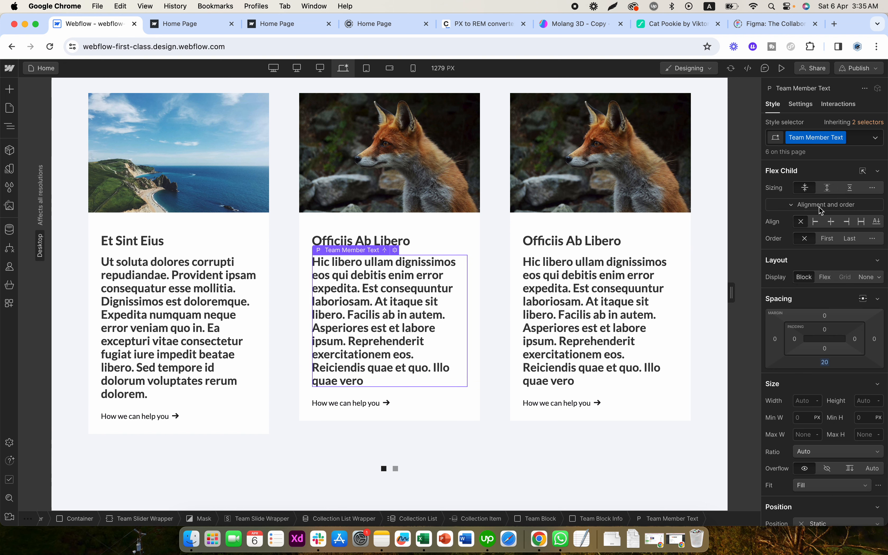
{"action": "scroll", "coordinate": [830, 327], "scroll_direction": "down", "scroll_amount": 5}
{"action": "scroll", "coordinate": [830, 327], "scroll_direction": "down", "scroll_amount": 5}
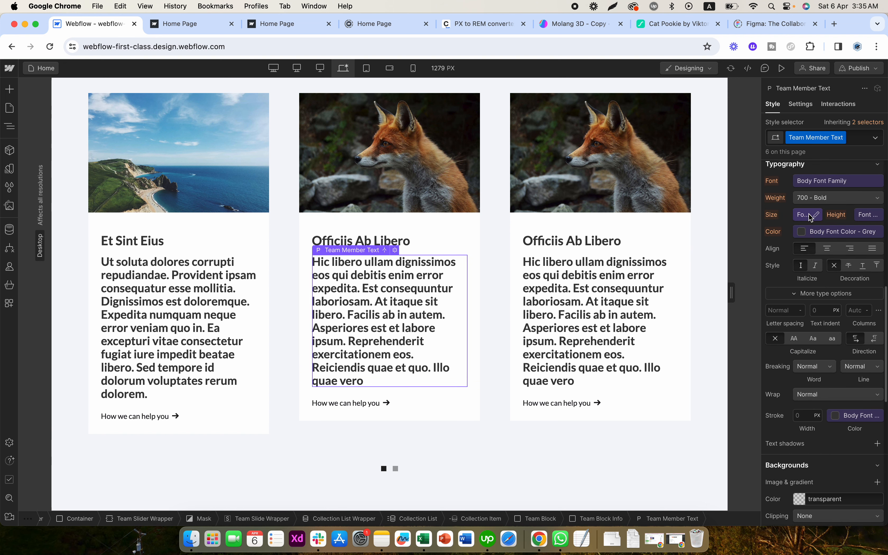
{"action": "left_click", "coordinate": [10, 168]}
{"action": "left_click", "coordinate": [144, 160]}
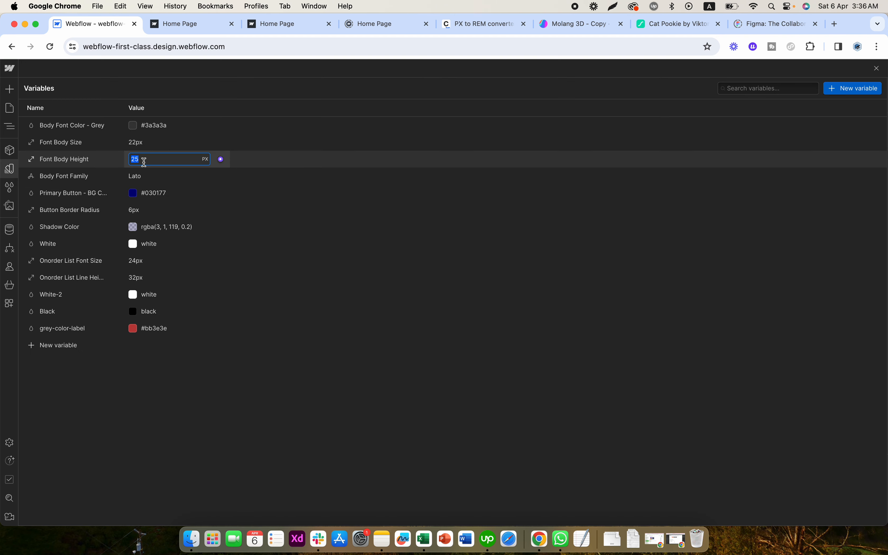
{"action": "left_click", "coordinate": [144, 142]}
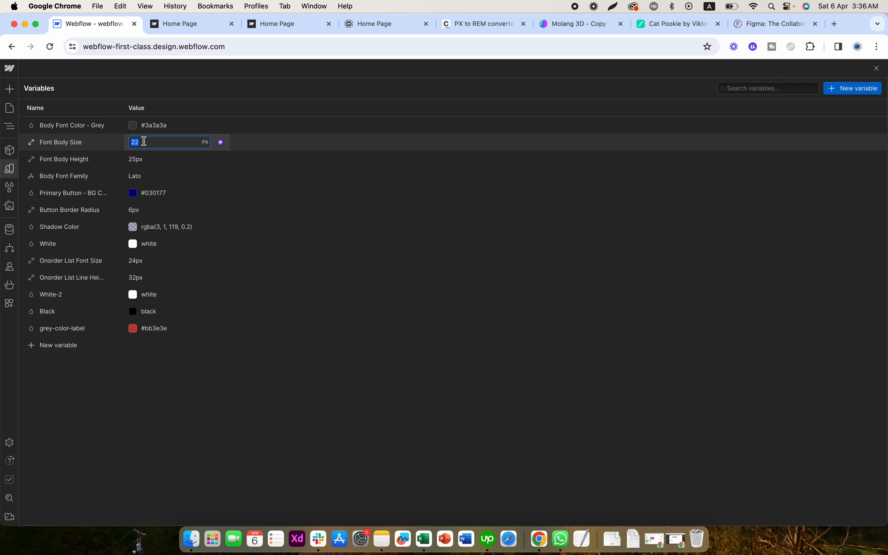
{"action": "left_click", "coordinate": [343, 180]}
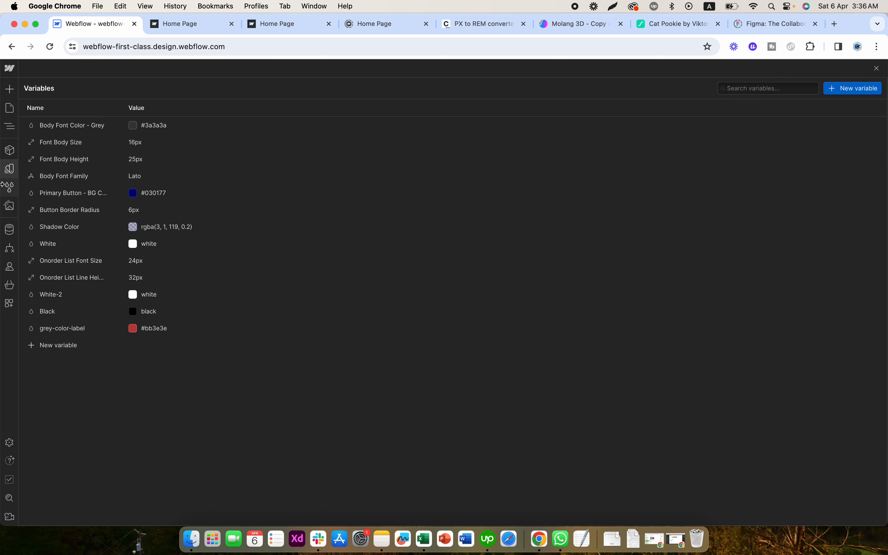
{"action": "left_click", "coordinate": [10, 172]}
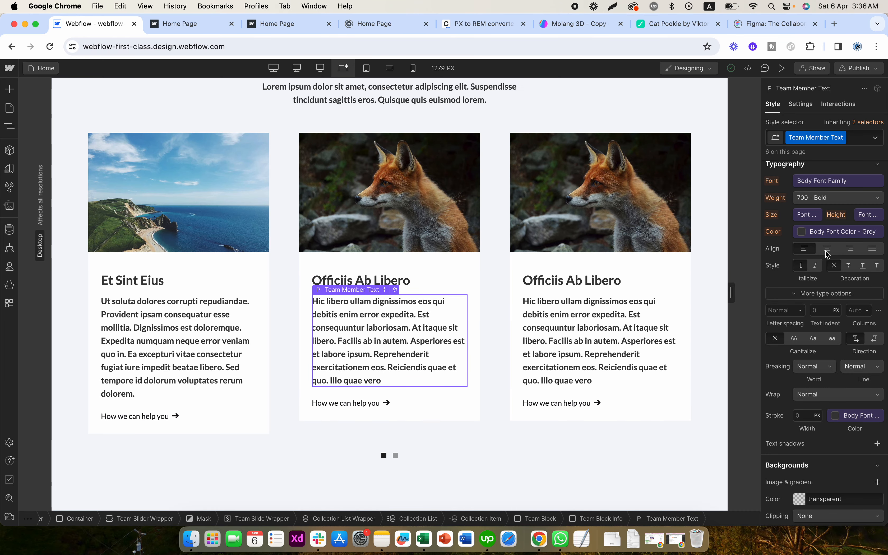
- Set the Team Member Text's font weight to 400 - Normal
{"action": "left_click", "coordinate": [813, 197]}
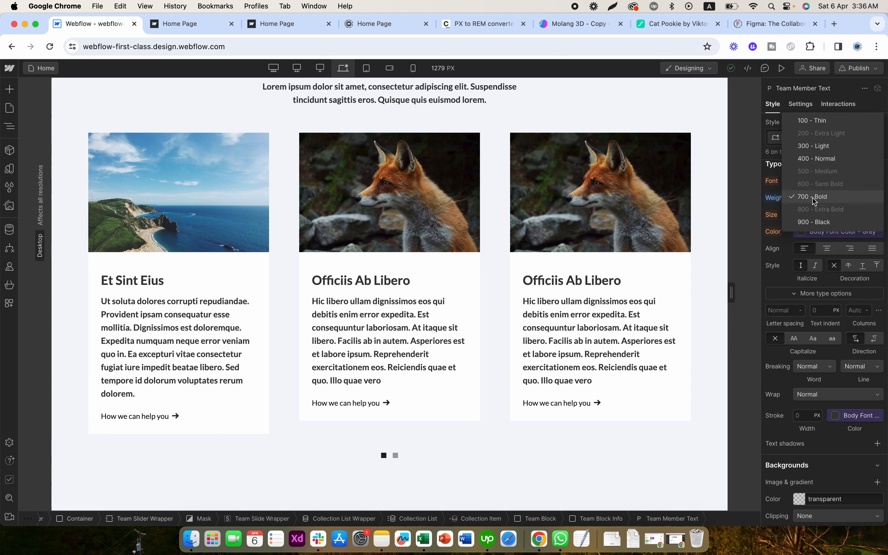
{"action": "left_click", "coordinate": [818, 159]}
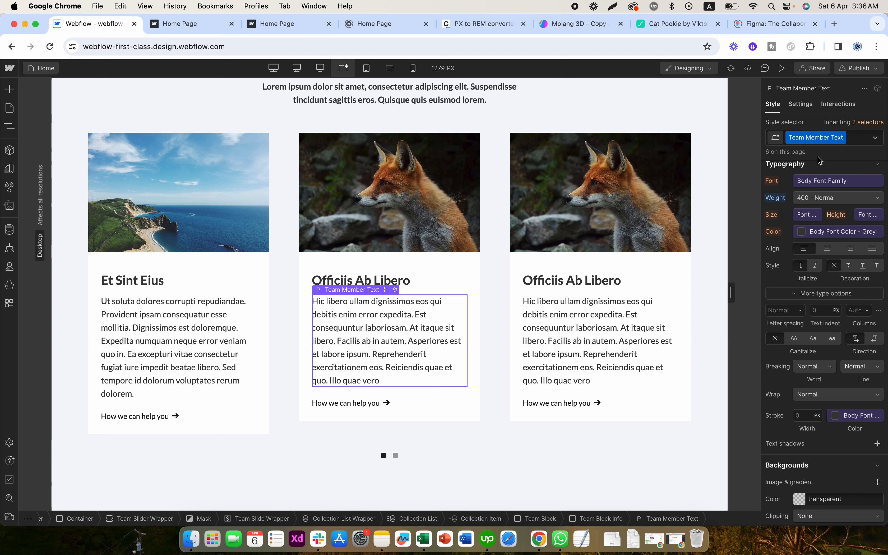
{"action": "left_click", "coordinate": [636, 444]}
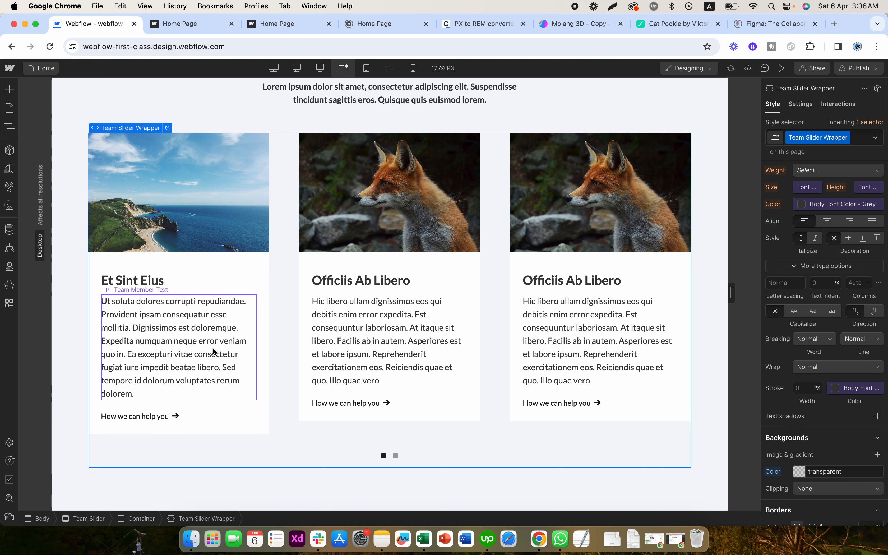
- Set the height of the slider's Team Block to 570 PX
{"action": "left_click", "coordinate": [263, 337]}
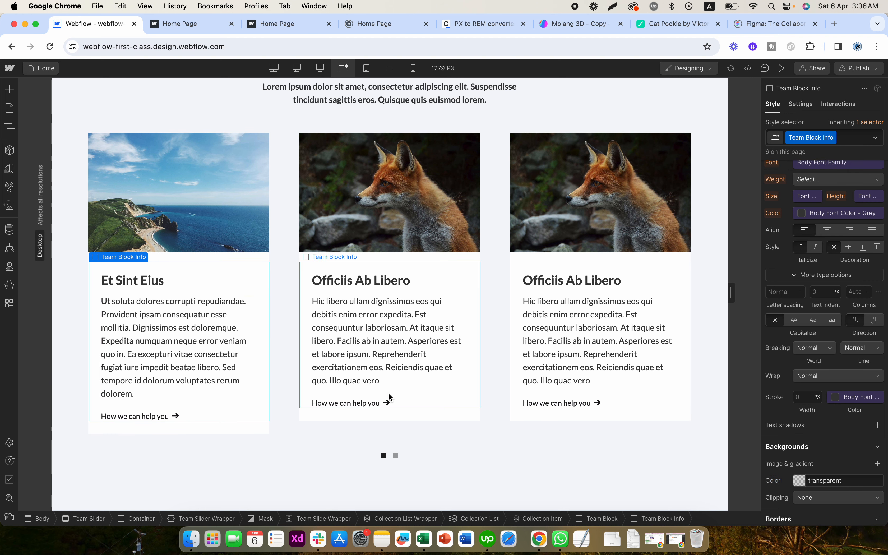
{"action": "left_click", "coordinate": [265, 430]}
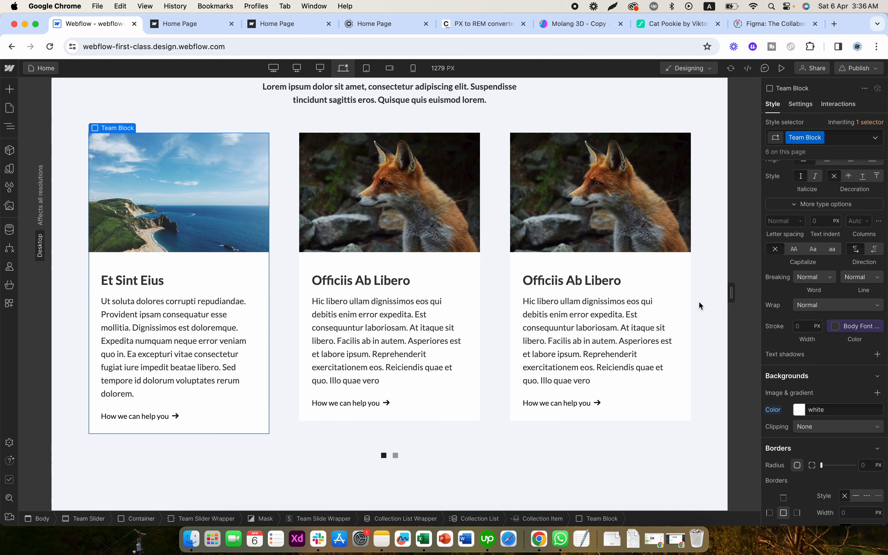
{"action": "scroll", "coordinate": [868, 260], "scroll_direction": "up", "scroll_amount": 8}
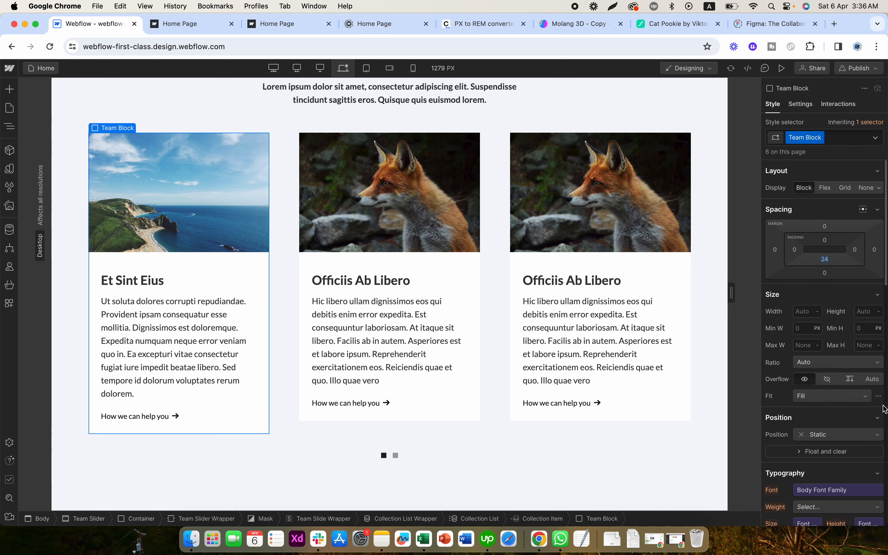
{"action": "left_click", "coordinate": [878, 312]}
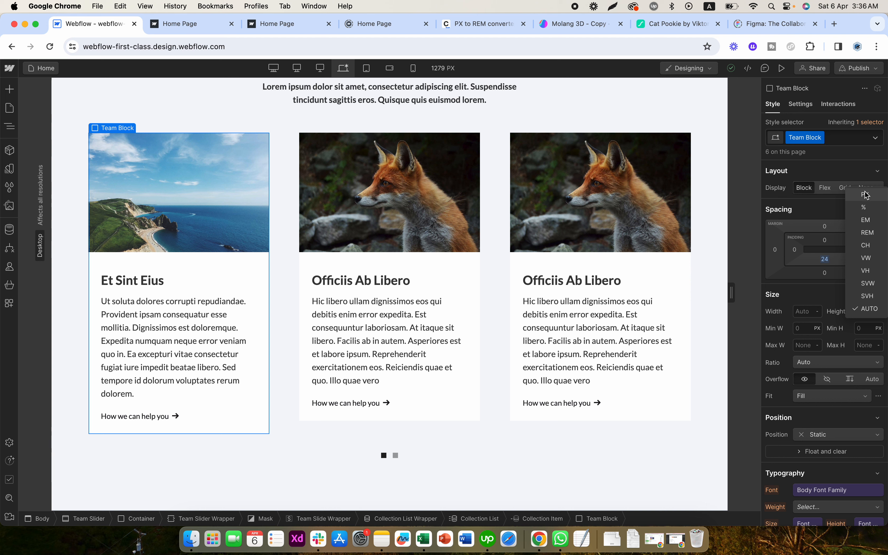
{"action": "left_click", "coordinate": [866, 195]}
{"action": "left_click", "coordinate": [869, 312]}
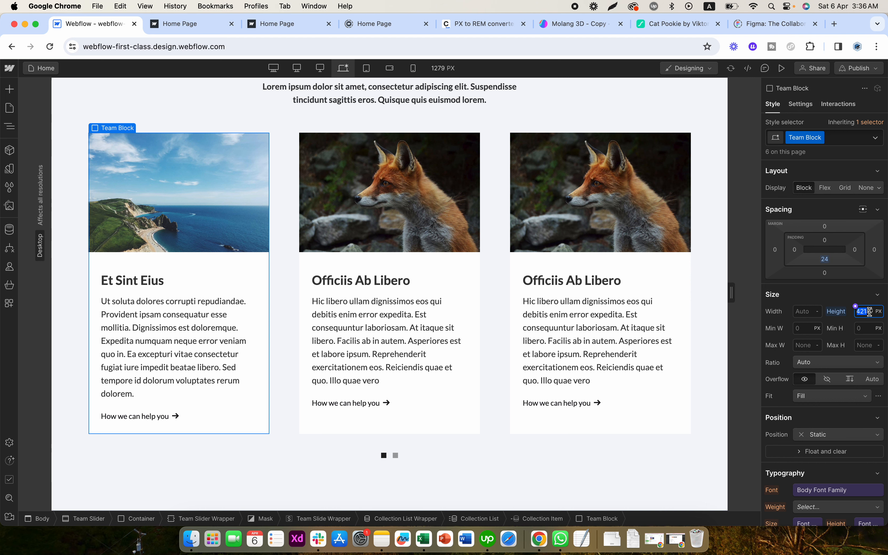
{"action": "type", "text": "570"}
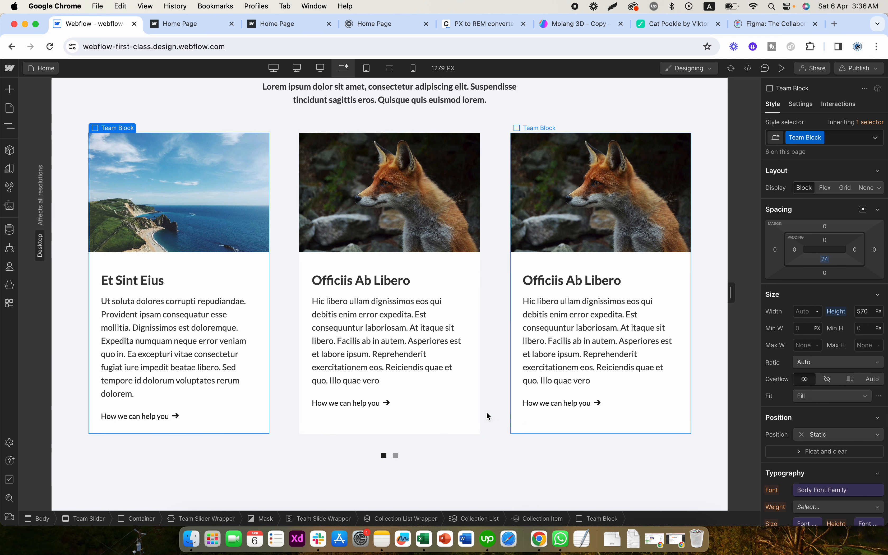
{"action": "left_click", "coordinate": [419, 404]}
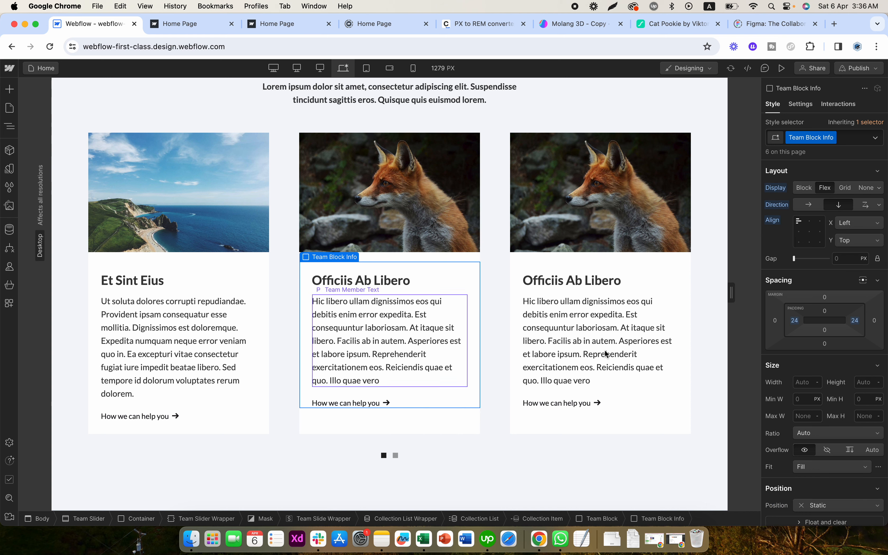
{"action": "left_click", "coordinate": [878, 387]}
{"action": "left_click", "coordinate": [858, 279]}
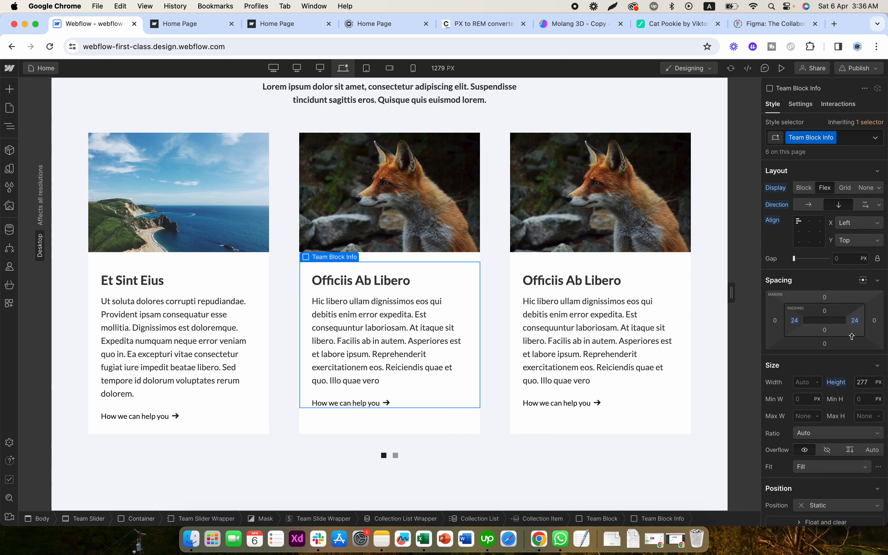
{"action": "left_click", "coordinate": [836, 382]}
{"action": "left_click", "coordinate": [825, 396]}
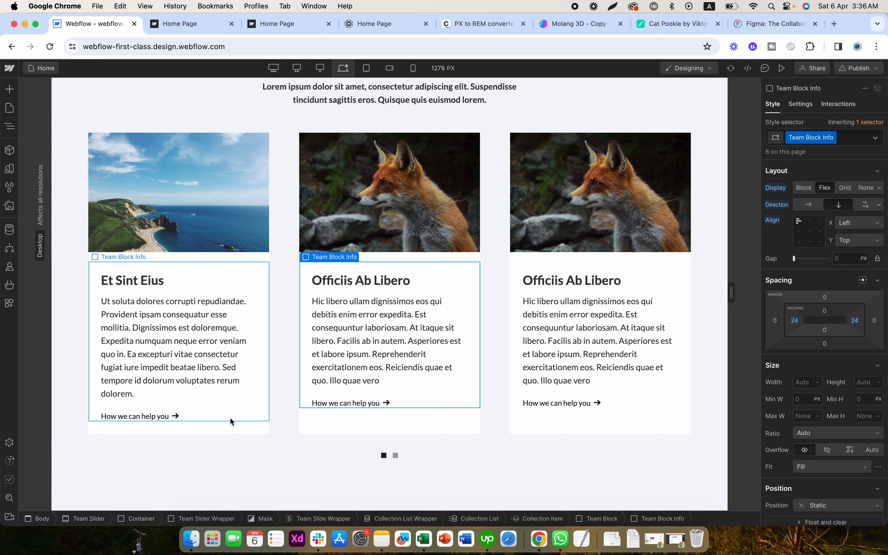
- Set the height of Team Block Info to 310 PX and check it on the other two cards
{"action": "left_click", "coordinate": [230, 408]}
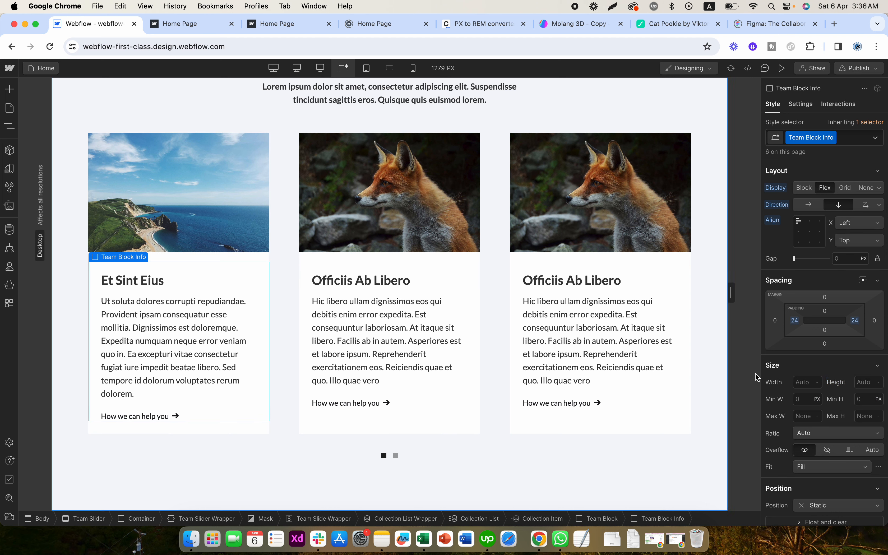
{"action": "left_click", "coordinate": [879, 382]}
{"action": "left_click", "coordinate": [866, 265]}
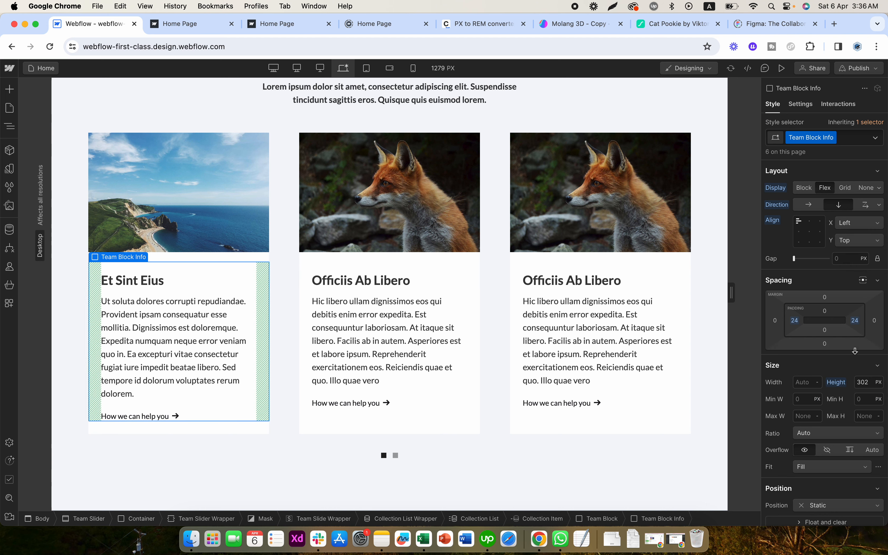
{"action": "left_click", "coordinate": [864, 382]}
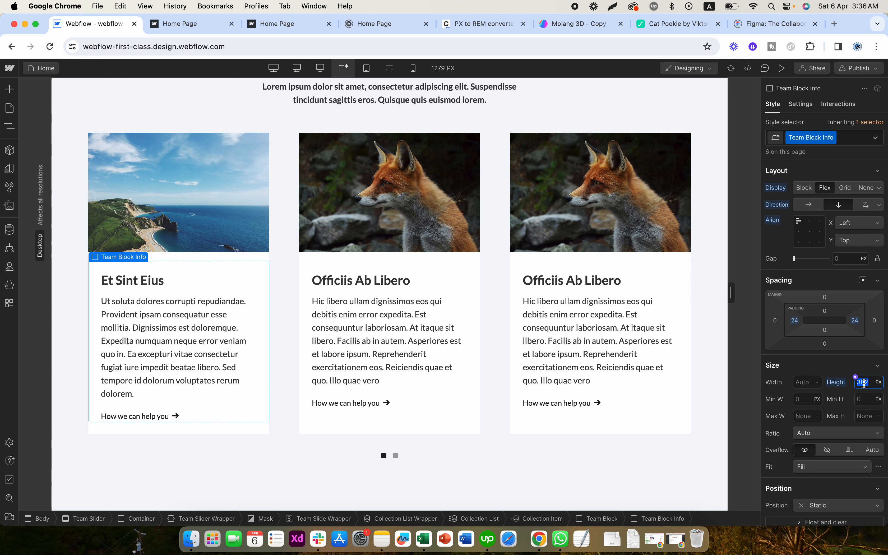
{"action": "type", "text": "310"}
{"action": "key", "text": "Return"}
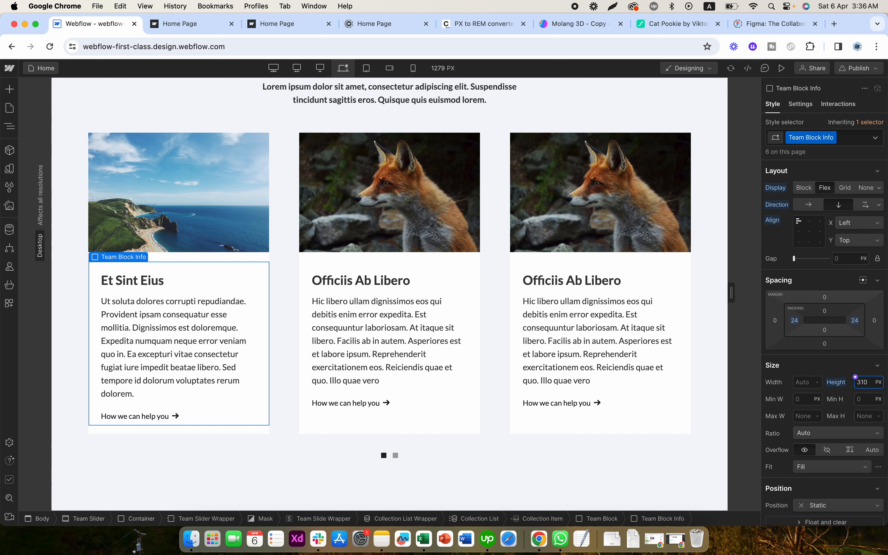
{"action": "left_click", "coordinate": [434, 405]}
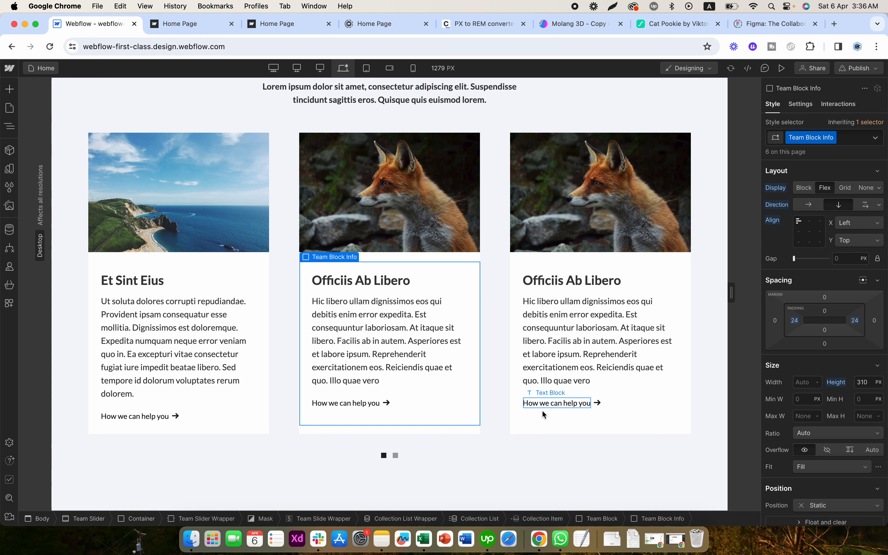
{"action": "left_click", "coordinate": [541, 418]}
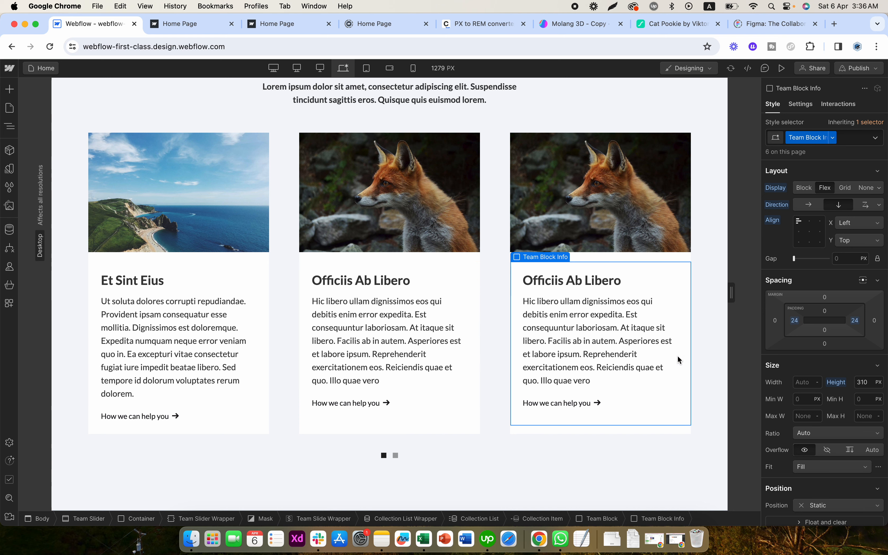
{"action": "left_click", "coordinate": [549, 440]}
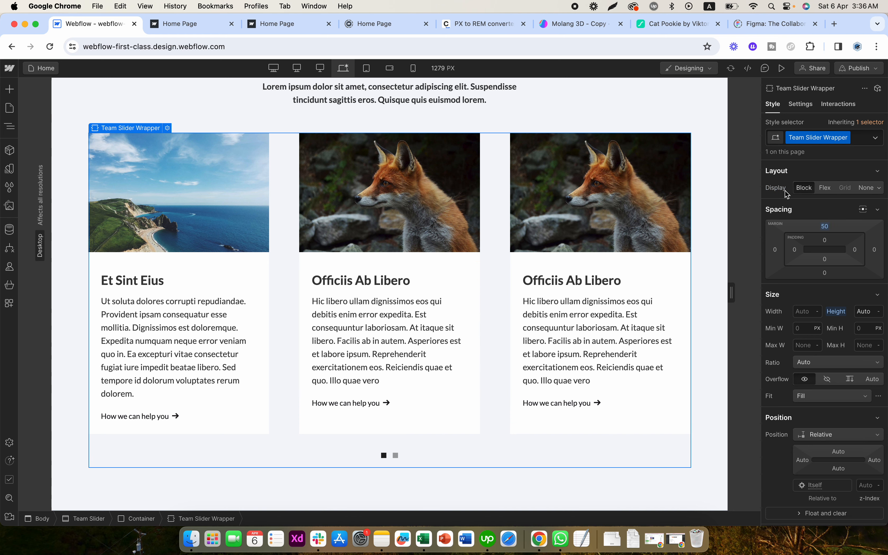
- Preview the page and switch the team slider to its second slide and back
{"action": "left_click", "coordinate": [781, 68]}
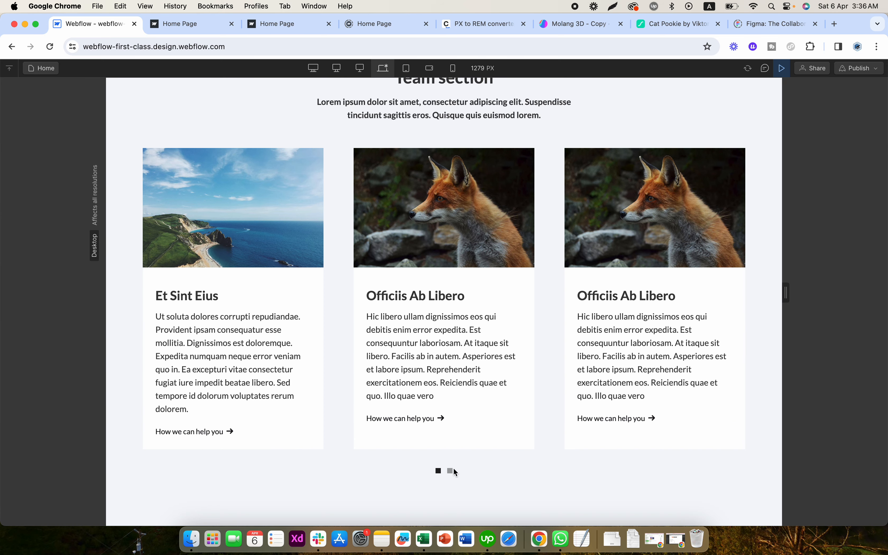
{"action": "left_click", "coordinate": [451, 471]}
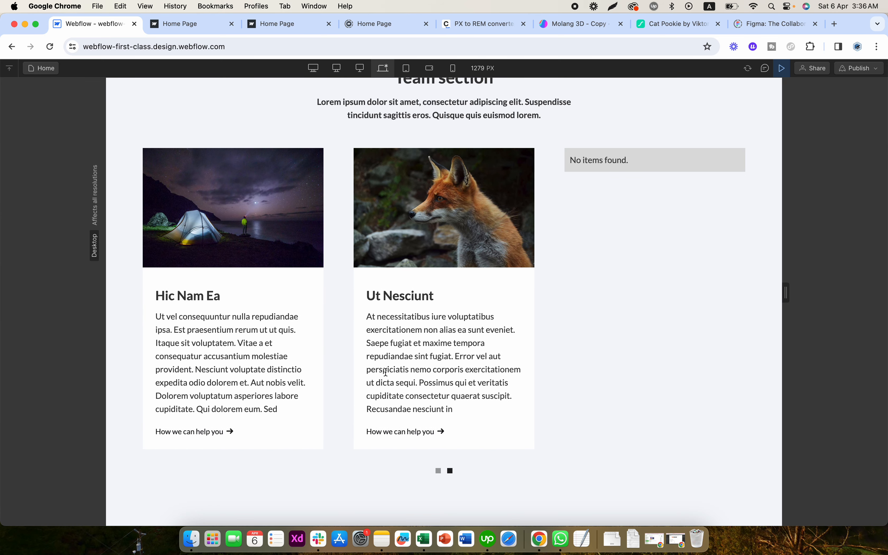
{"action": "left_click", "coordinate": [438, 471]}
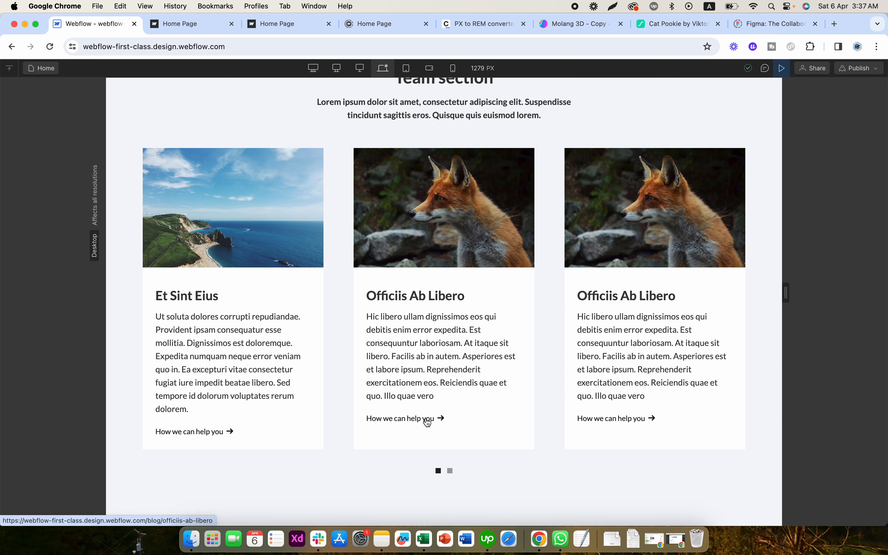
- Follow the second card's "How we can help you" link to the Blogs Template page and exit preview mode
{"action": "left_click_drag", "start_coordinate": [389, 296], "coordinate": [445, 297]}
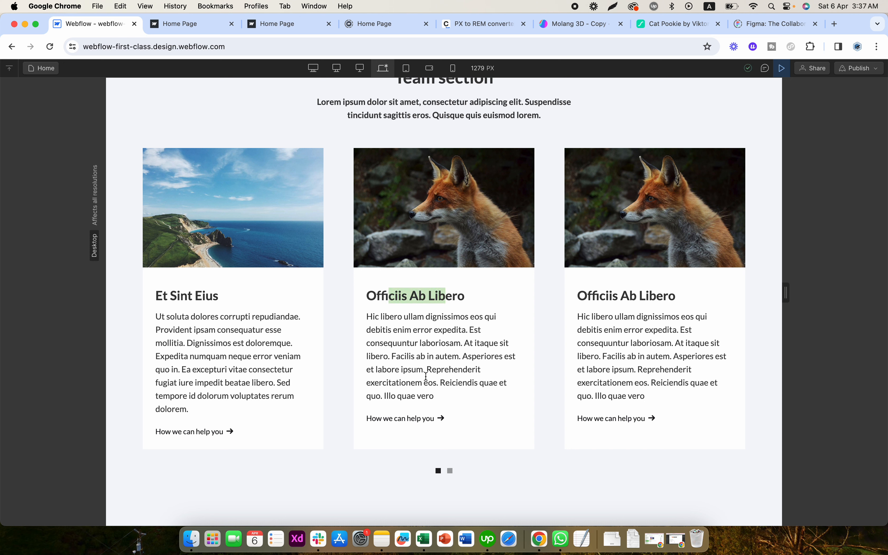
{"action": "left_click", "coordinate": [416, 421]}
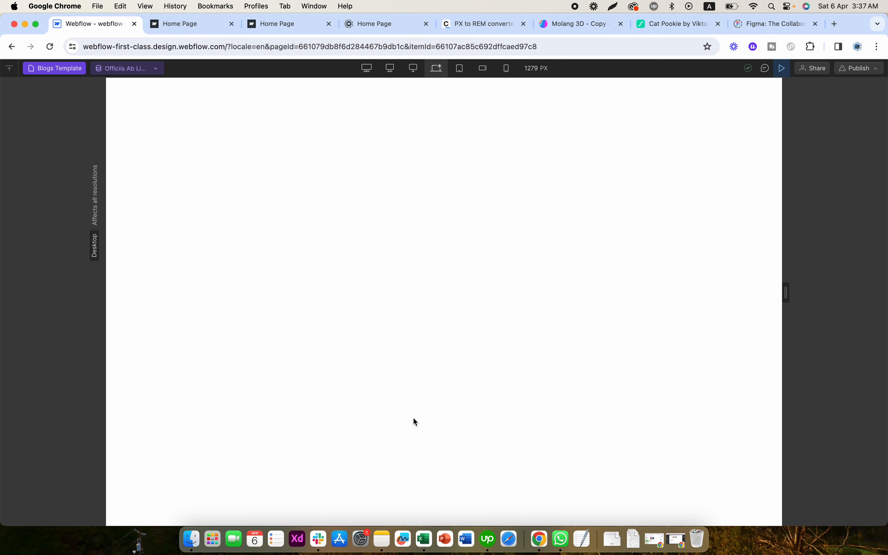
{"action": "left_click", "coordinate": [68, 70]}
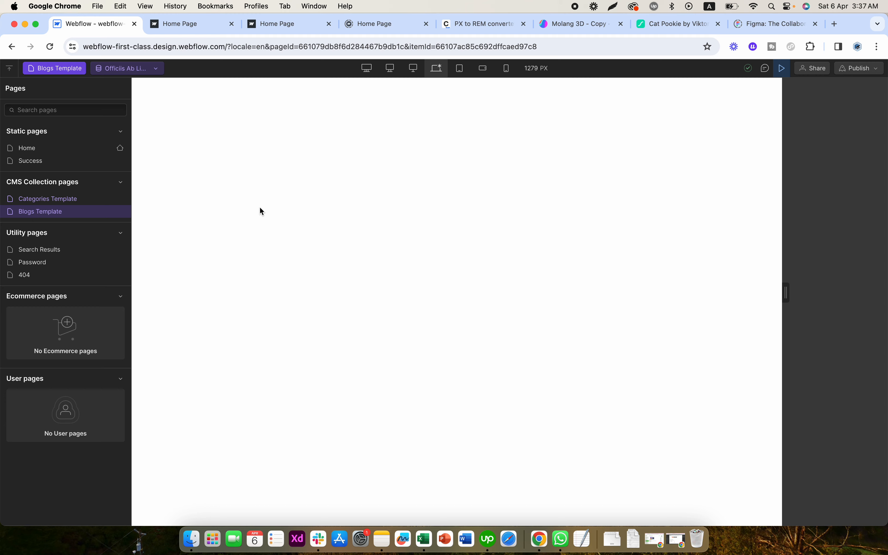
{"action": "left_click", "coordinate": [783, 69]}
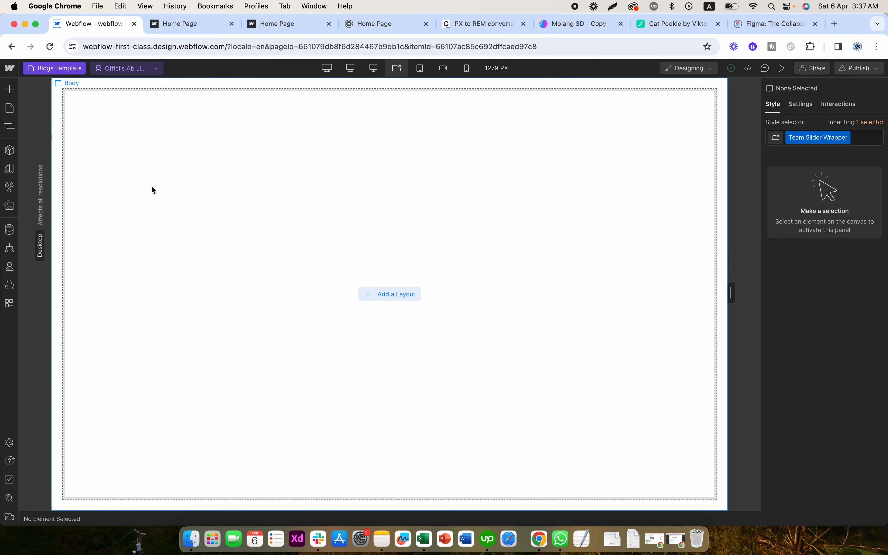
- Add the Testimonial Image Left layout to the empty Blogs Template page
{"action": "left_click", "coordinate": [379, 293]}
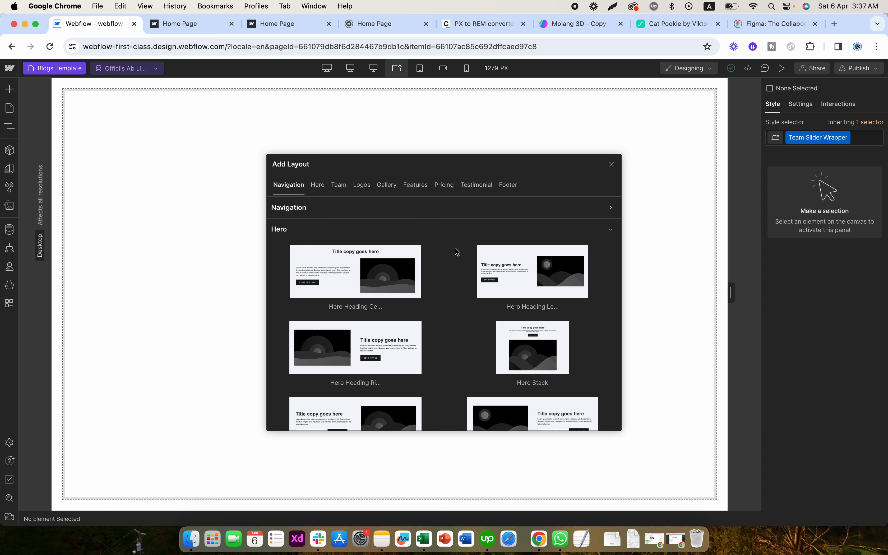
{"action": "scroll", "coordinate": [446, 274], "scroll_direction": "down", "scroll_amount": 3}
{"action": "scroll", "coordinate": [445, 274], "scroll_direction": "down", "scroll_amount": 10}
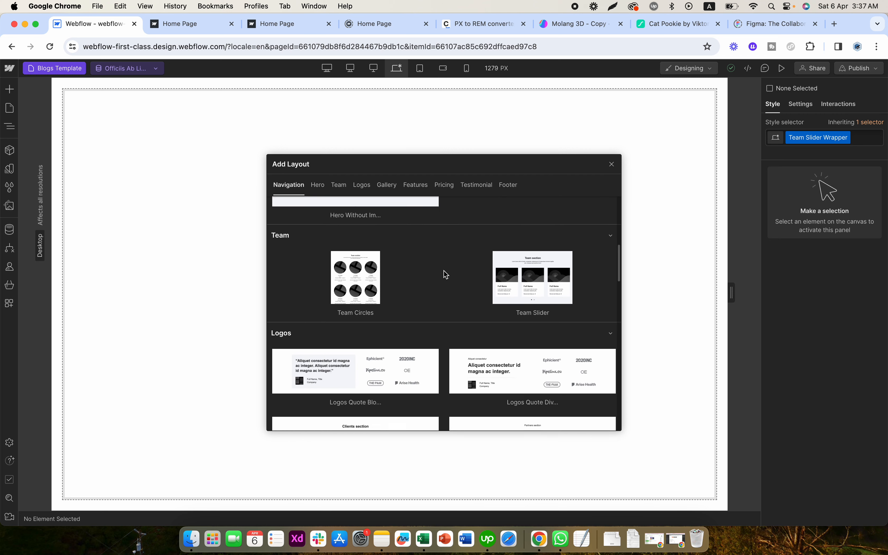
{"action": "scroll", "coordinate": [445, 275], "scroll_direction": "down", "scroll_amount": 10}
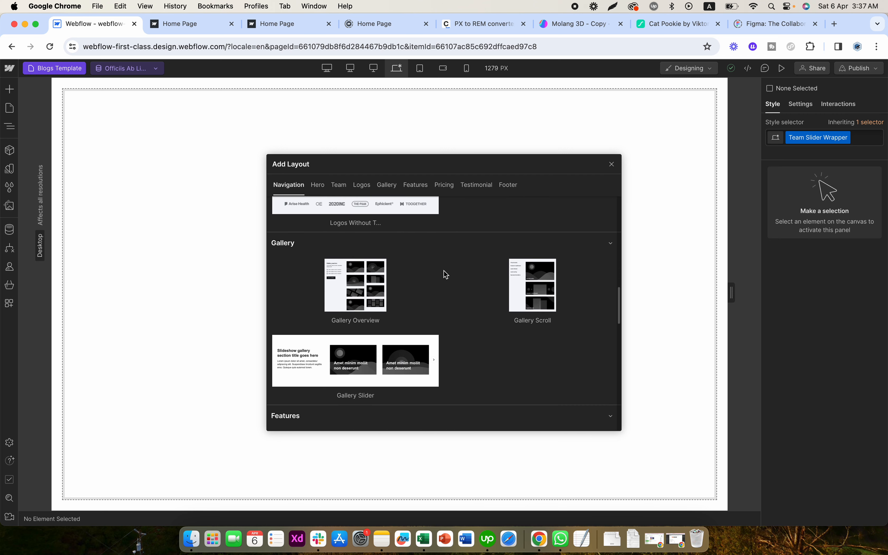
{"action": "scroll", "coordinate": [445, 274], "scroll_direction": "down", "scroll_amount": 10}
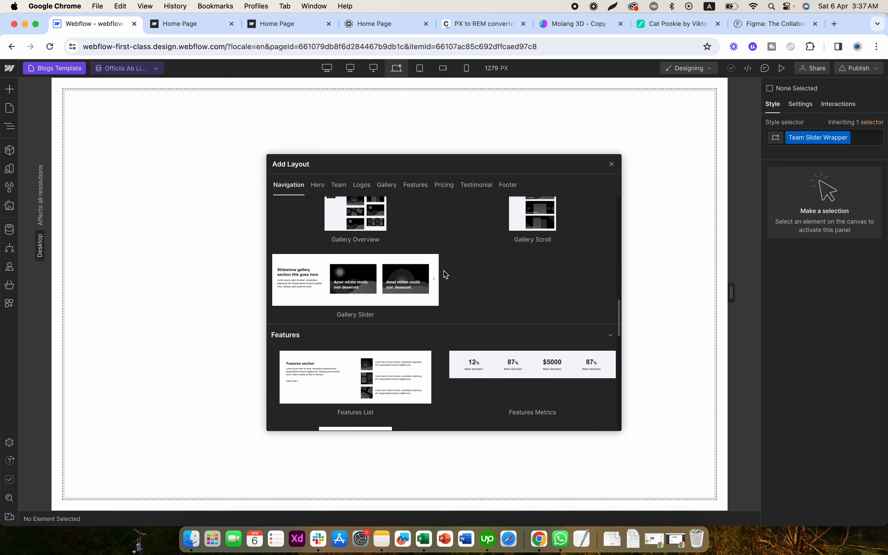
{"action": "scroll", "coordinate": [445, 275], "scroll_direction": "down", "scroll_amount": 10}
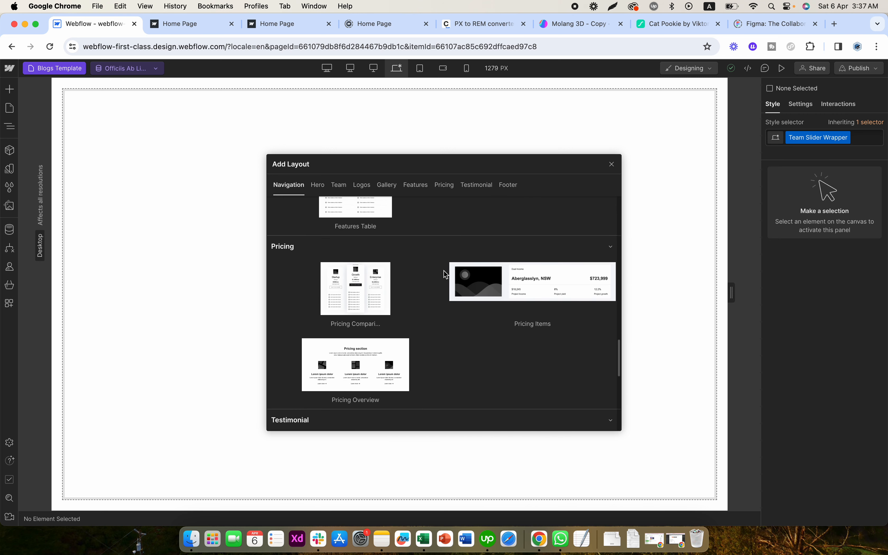
{"action": "scroll", "coordinate": [445, 275], "scroll_direction": "down", "scroll_amount": 10}
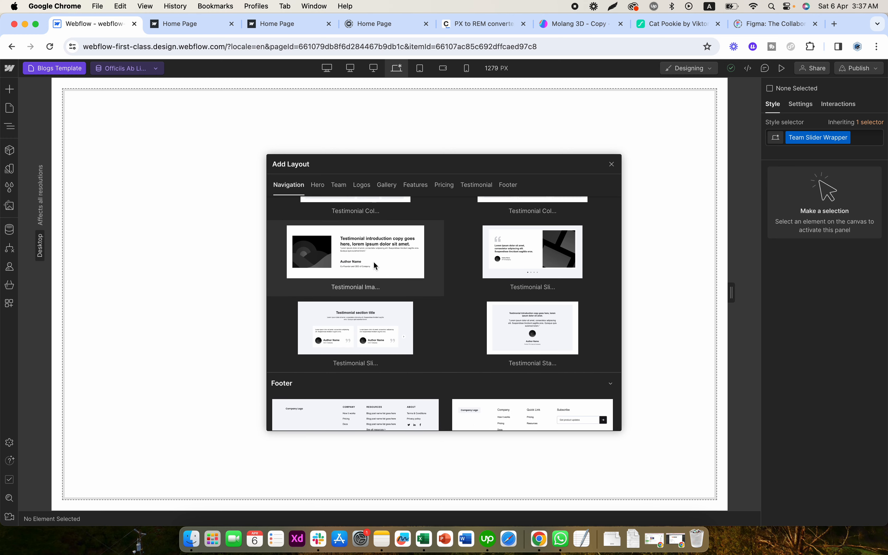
{"action": "left_click", "coordinate": [373, 261]}
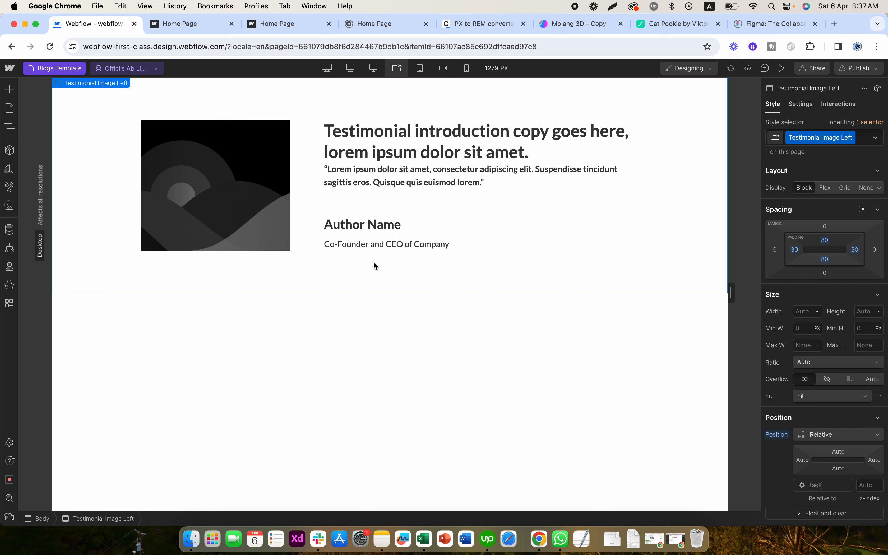
- Set Testimonial Wrapper Four's flex direction to vertical with a gap of 2 REM
{"action": "left_click", "coordinate": [398, 245]}
{"action": "left_click", "coordinate": [268, 200]}
{"action": "left_click", "coordinate": [316, 193]}
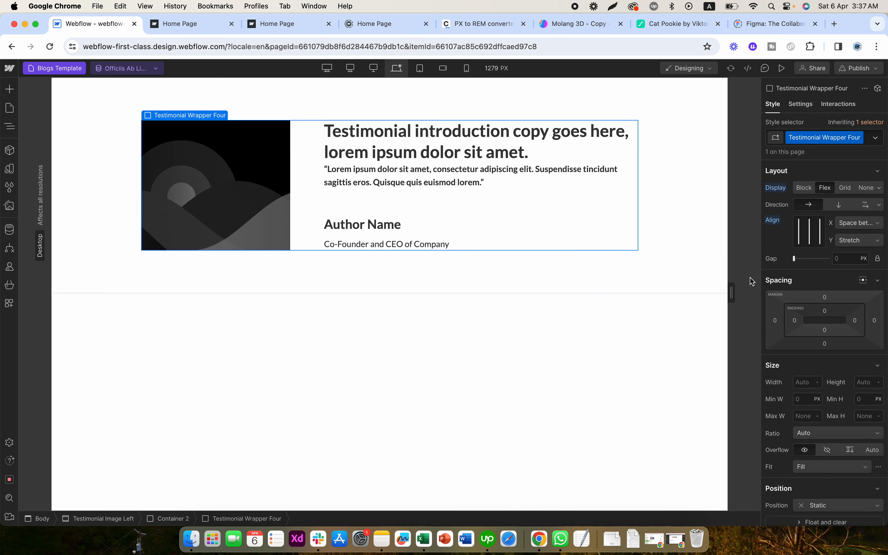
{"action": "left_click", "coordinate": [839, 205]}
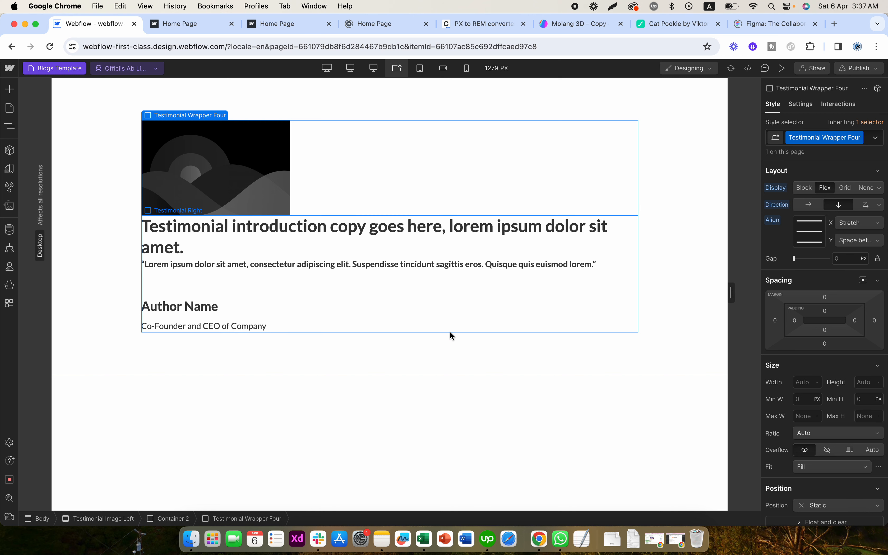
{"action": "left_click", "coordinate": [839, 258]}
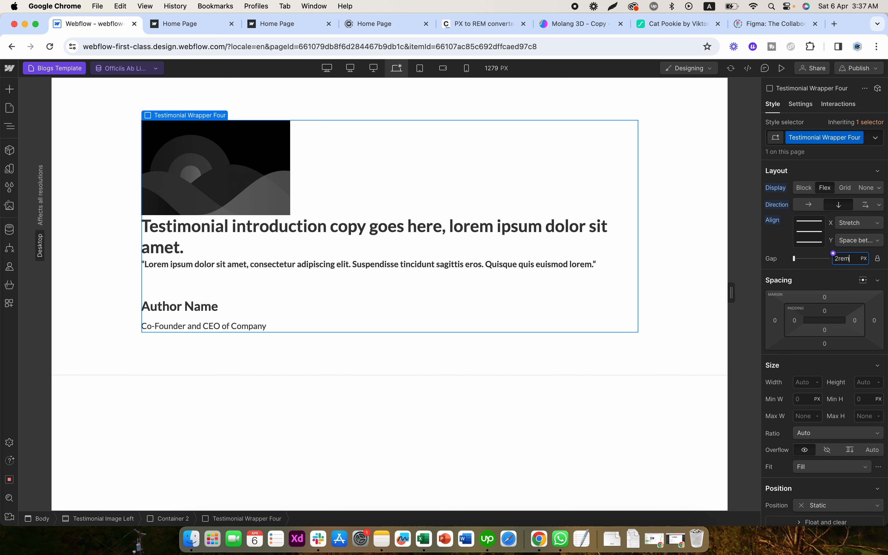
{"action": "type", "text": "2rem"}
{"action": "key", "text": "Return"}
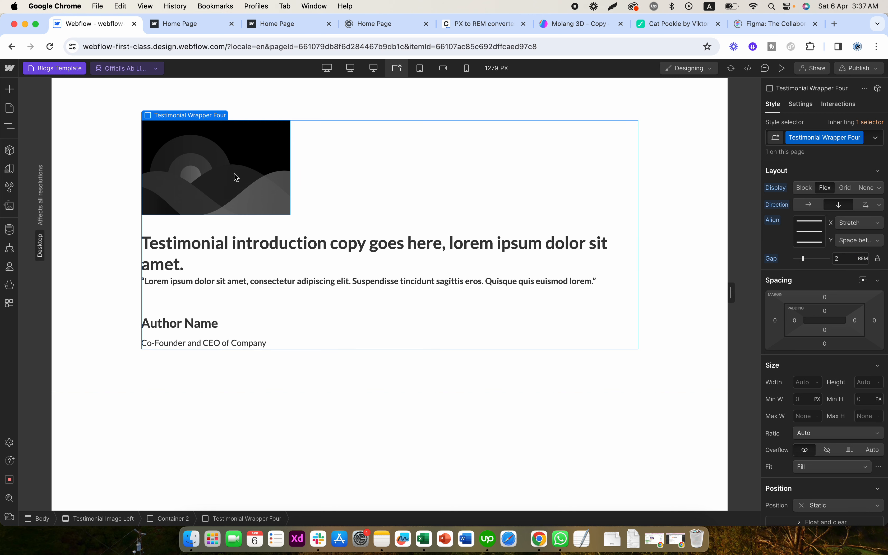
- Bind the Testimonial Image Four source to the Main Image field of the Blogs collection
{"action": "left_click", "coordinate": [236, 177]}
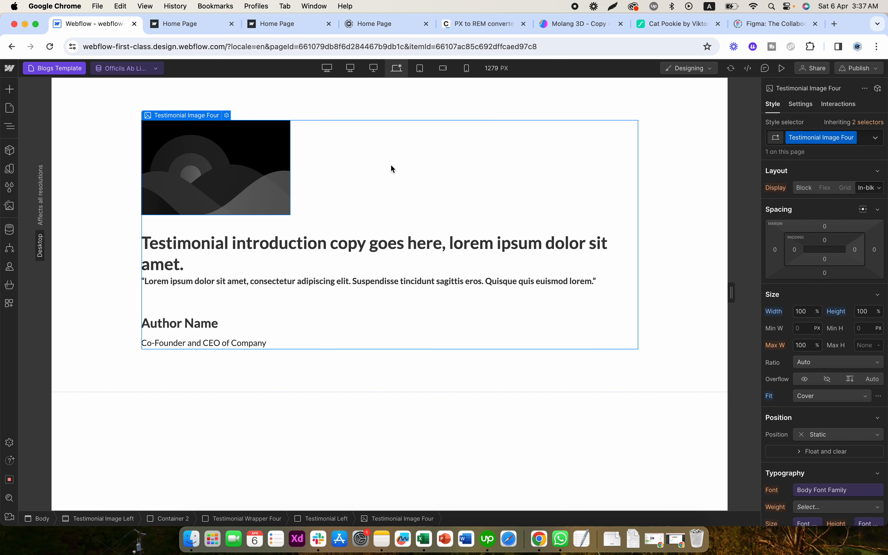
{"action": "left_click", "coordinate": [801, 105]}
{"action": "left_click", "coordinate": [794, 217]}
{"action": "left_click", "coordinate": [791, 259]}
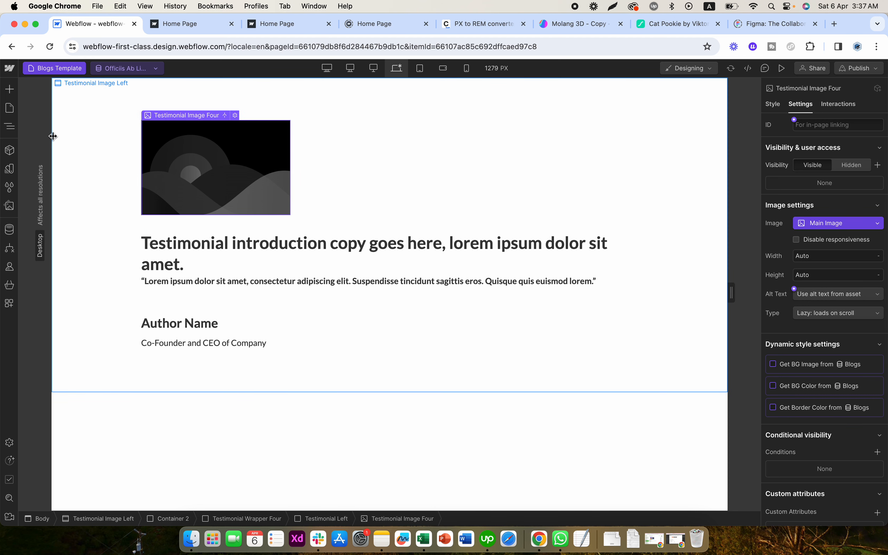
- Bind the introduction heading's text to the Blogs Title field and the testimonial paragraph's text to Short Description
{"action": "left_click", "coordinate": [277, 248]}
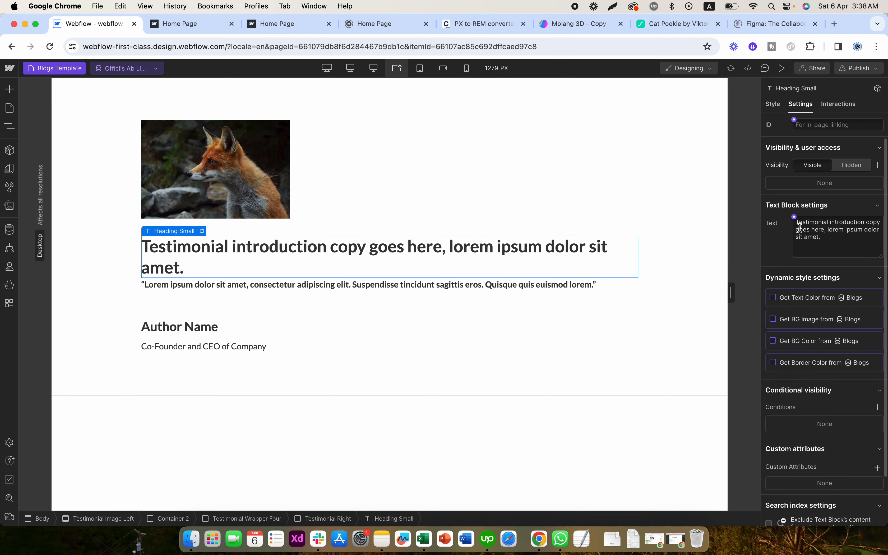
{"action": "left_click", "coordinate": [794, 217]}
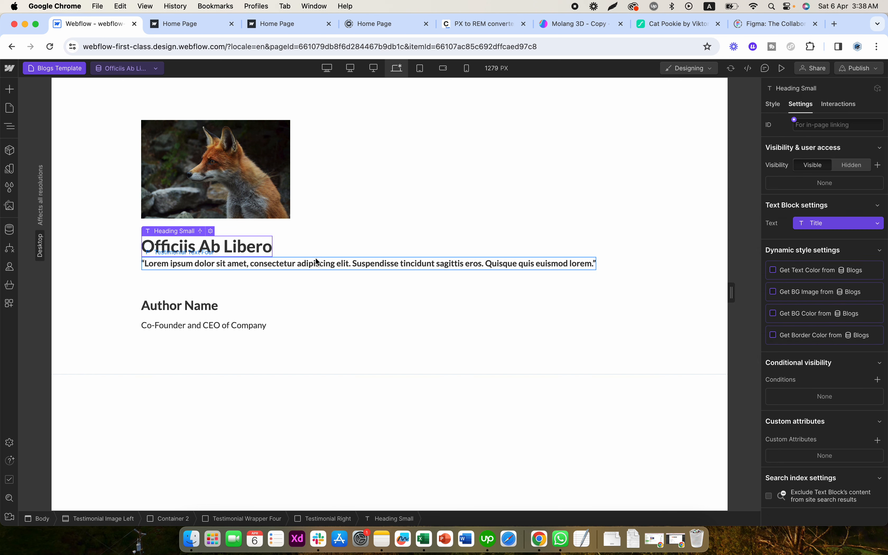
{"action": "left_click", "coordinate": [308, 265]}
{"action": "left_click", "coordinate": [793, 217]}
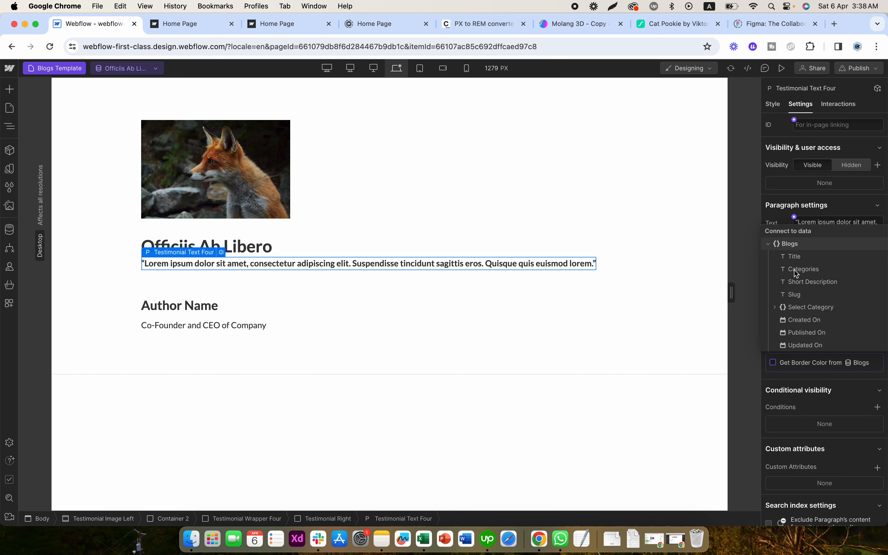
{"action": "left_click", "coordinate": [799, 283]}
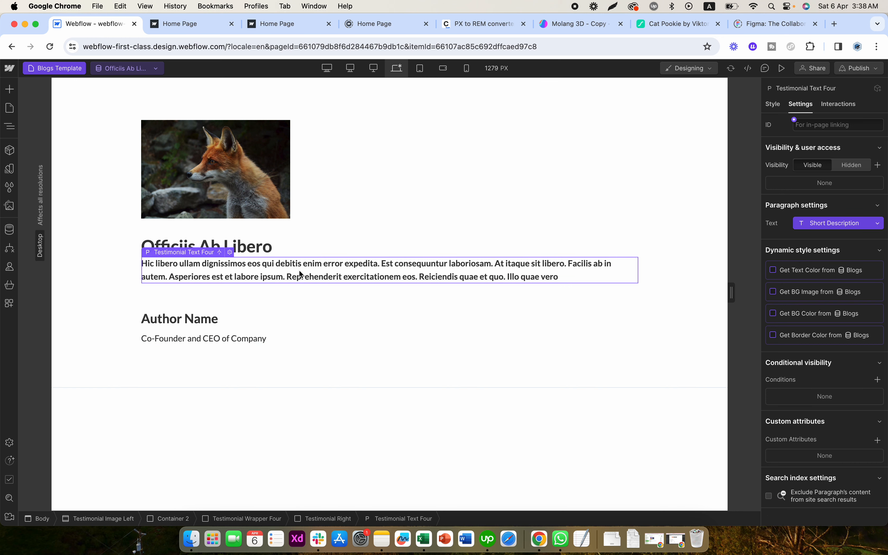
- Bind the author name heading's text to the Name field under Select Category
{"action": "left_click", "coordinate": [204, 319]}
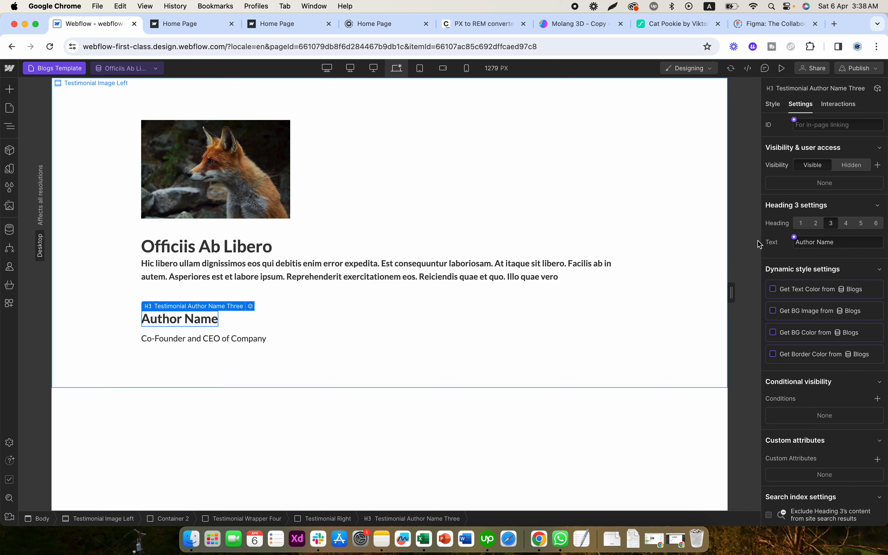
{"action": "left_click", "coordinate": [799, 242]}
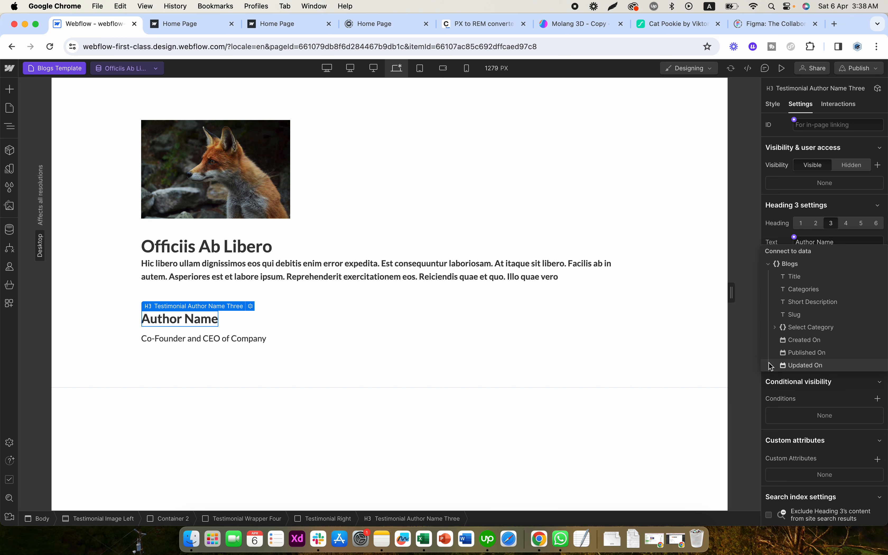
{"action": "left_click", "coordinate": [775, 327]}
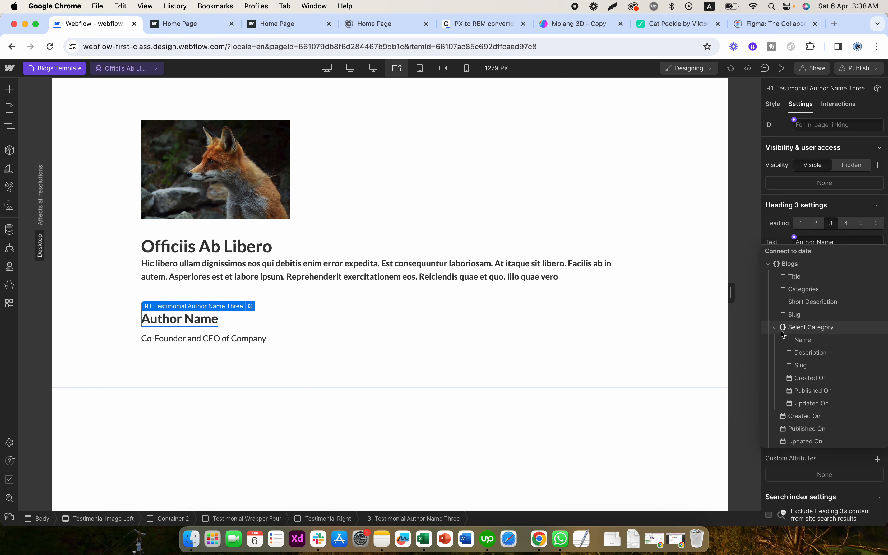
{"action": "left_click", "coordinate": [799, 340]}
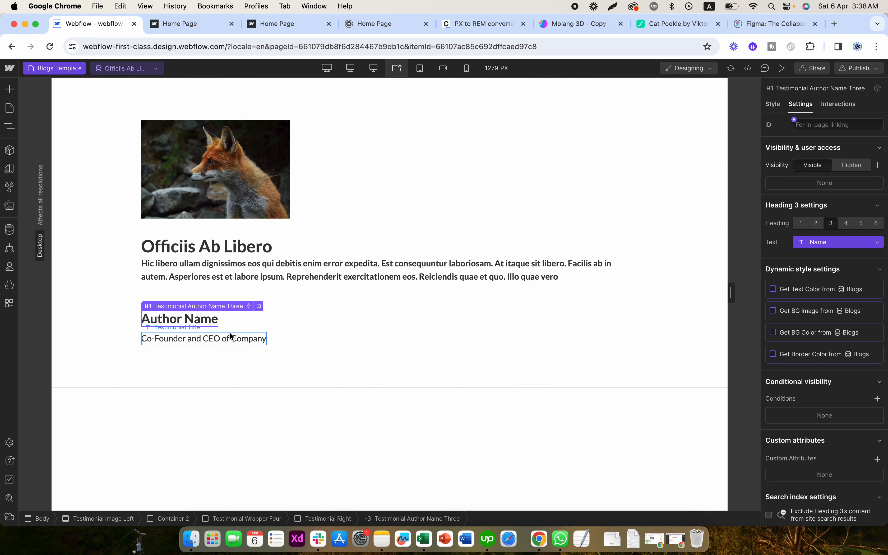
- Delete the Co-Founder title text and the author name heading from the testimonial
{"action": "left_click", "coordinate": [209, 338]}
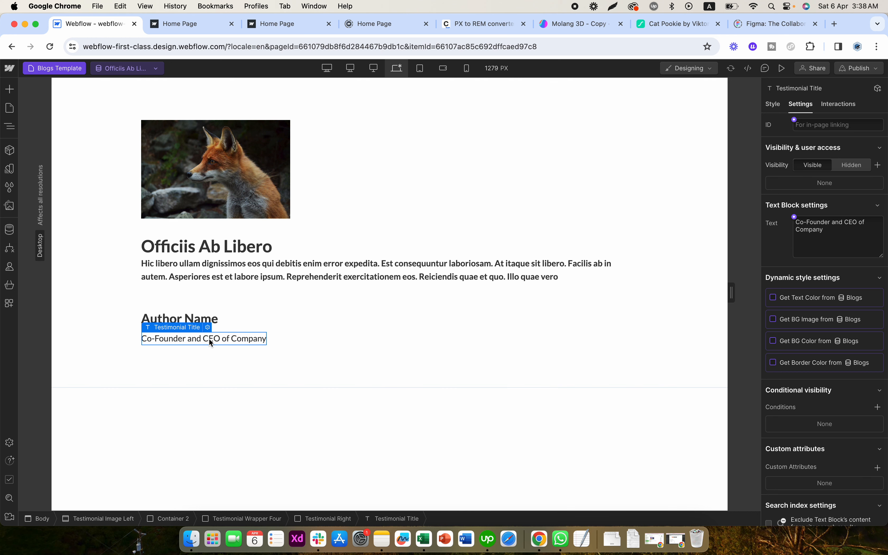
{"action": "key", "text": "Delete"}
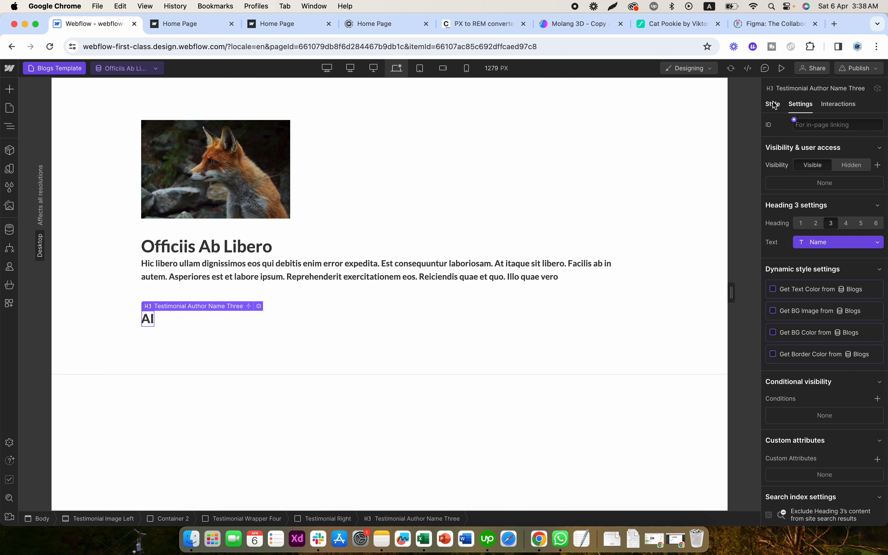
{"action": "key", "text": "Delete"}
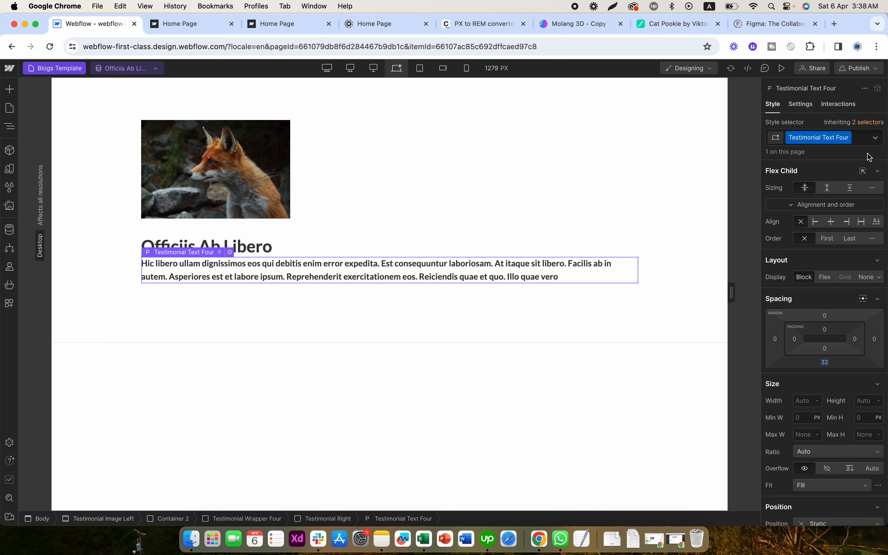
- Set the top margin of Testimonial Text Four to 10 px
{"action": "key", "text": "a"}
{"action": "key", "text": "a"}
{"action": "left_click", "coordinate": [824, 315]}
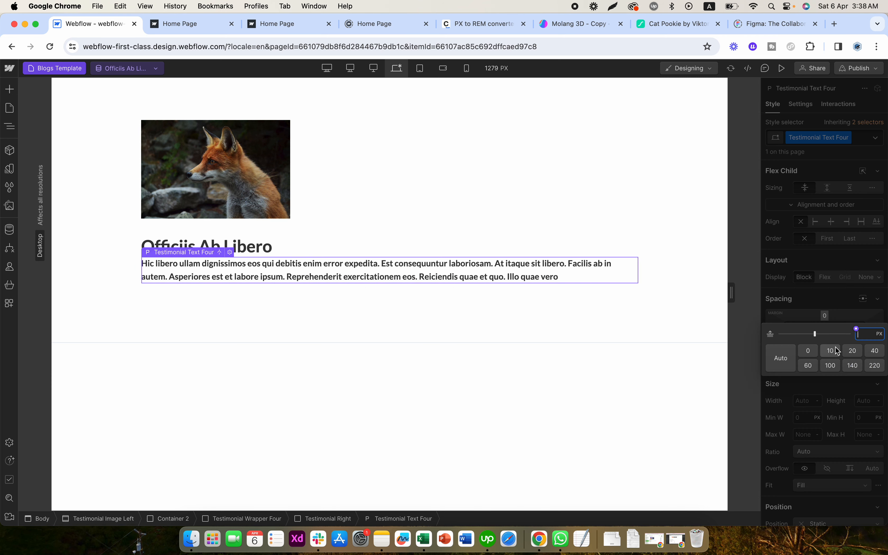
{"action": "left_click", "coordinate": [830, 350]}
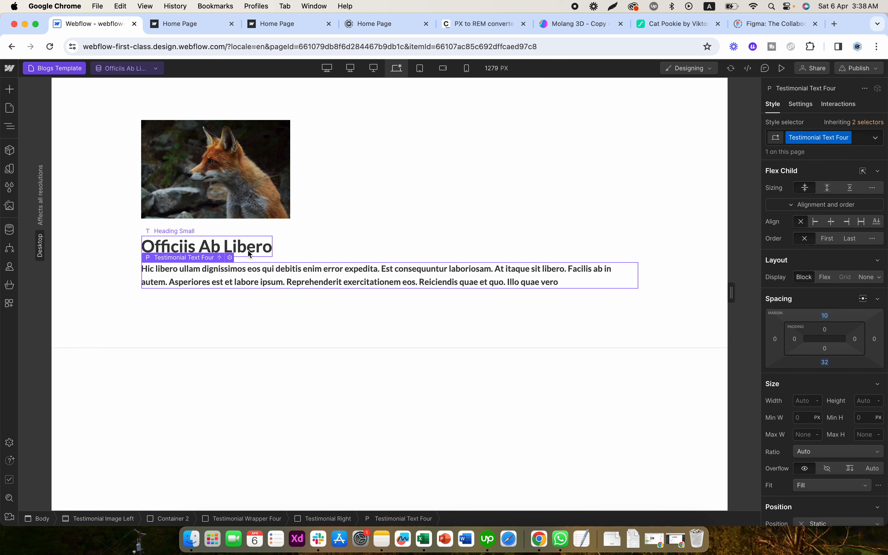
- Reset the width and the right margin of the Testimonial Left block so the image spans the wrapper
{"action": "left_click", "coordinate": [247, 250]}
{"action": "left_click", "coordinate": [278, 215]}
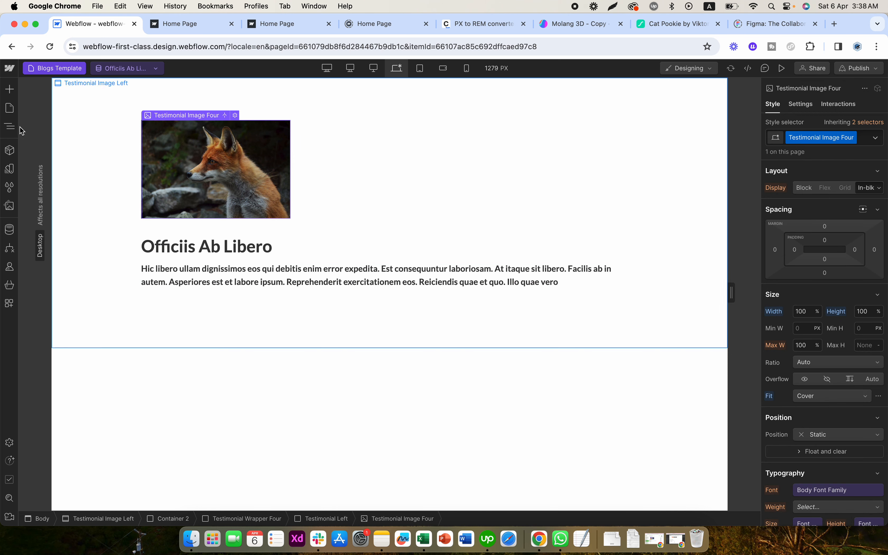
{"action": "left_click", "coordinate": [5, 123]}
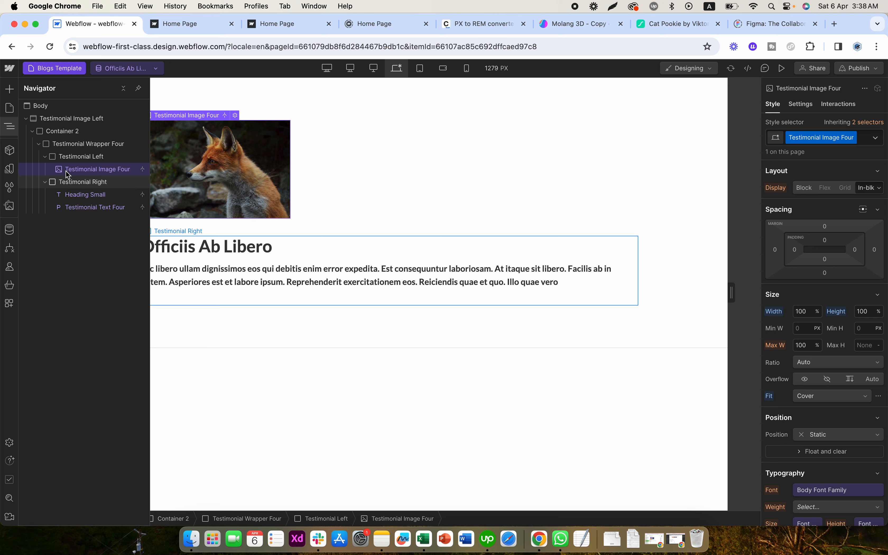
{"action": "left_click", "coordinate": [68, 158]}
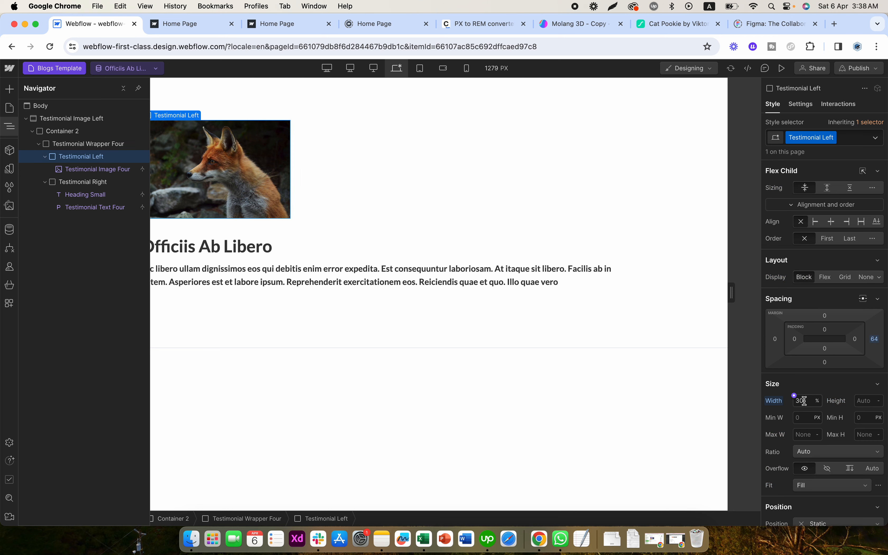
{"action": "left_click", "coordinate": [780, 403]}
{"action": "left_click", "coordinate": [780, 417]}
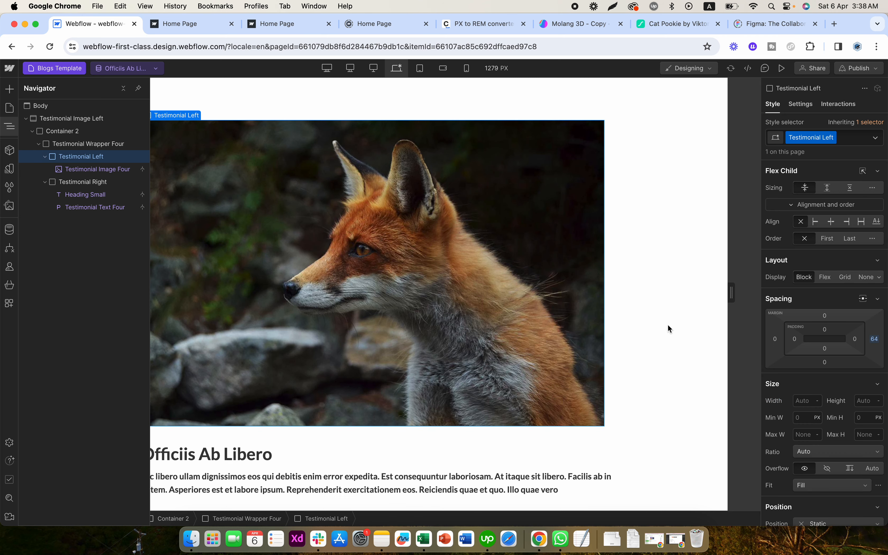
{"action": "left_click", "coordinate": [803, 401]}
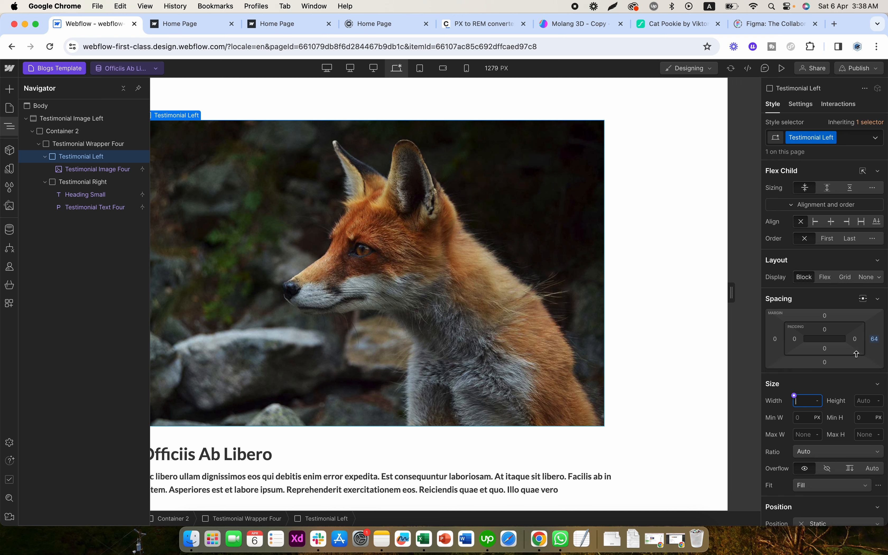
{"action": "left_click", "coordinate": [874, 339]}
{"action": "left_click", "coordinate": [793, 413]}
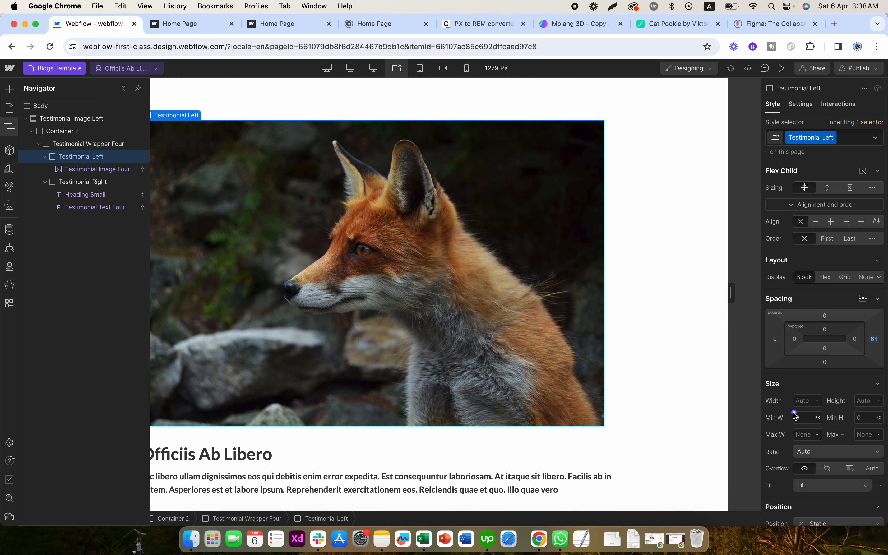
- Add a div block directly below the blog title heading and insert a button inside it
{"action": "scroll", "coordinate": [658, 389], "scroll_direction": "down", "scroll_amount": 3}
{"action": "left_click", "coordinate": [390, 383]}
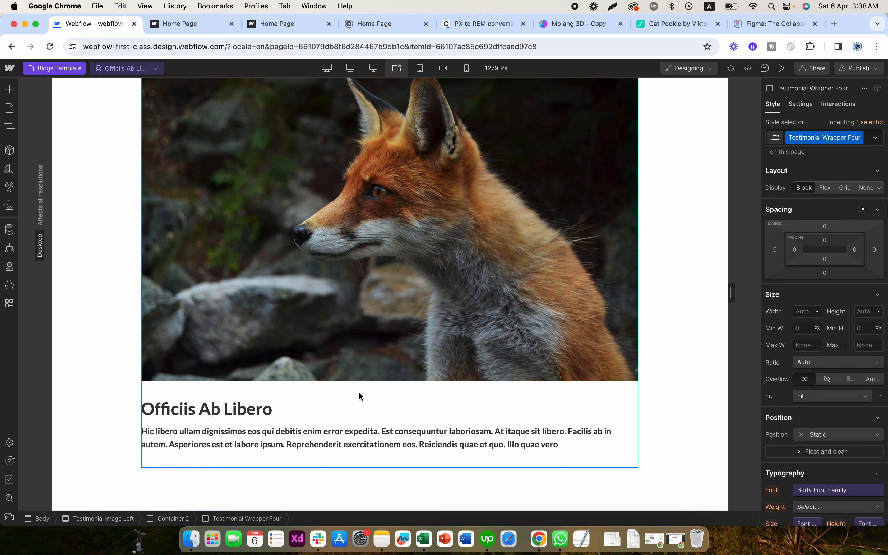
{"action": "left_click", "coordinate": [359, 393]}
{"action": "left_click", "coordinate": [229, 410]}
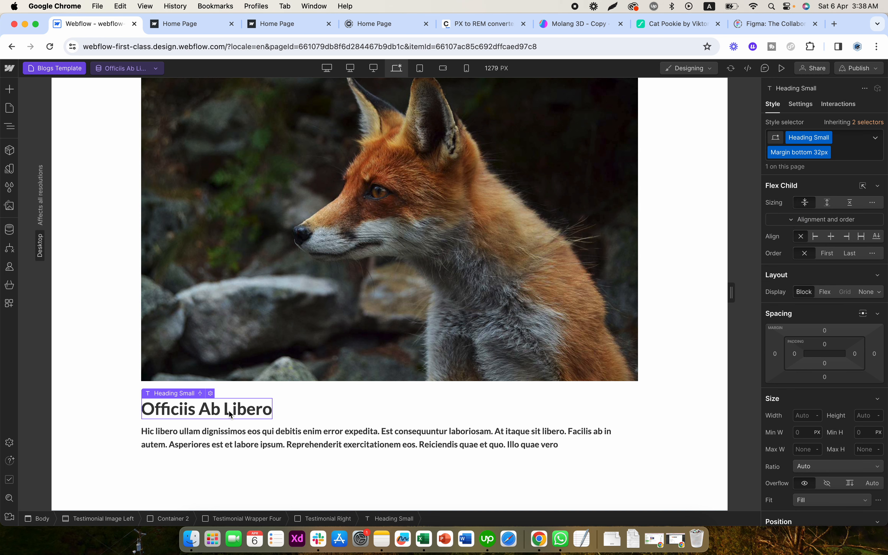
{"action": "left_click", "coordinate": [11, 91]}
{"action": "left_click", "coordinate": [40, 297]}
{"action": "left_click", "coordinate": [8, 93]}
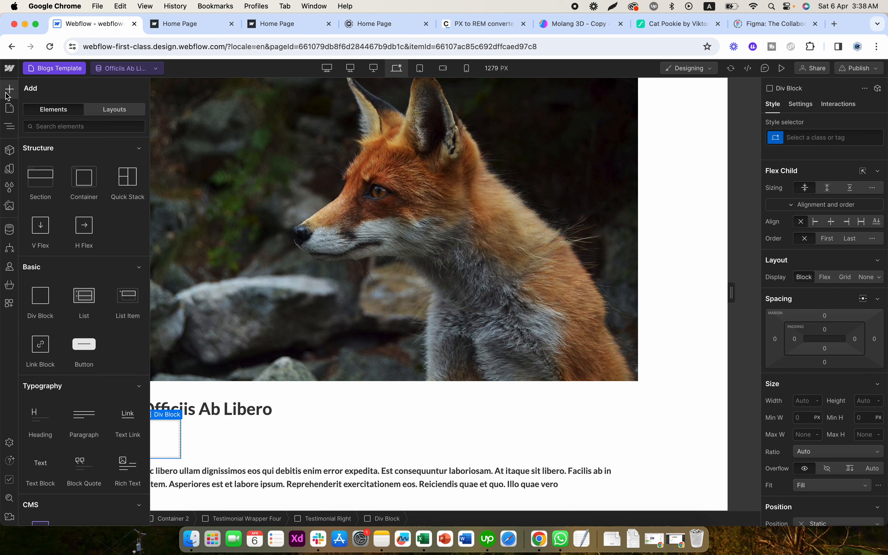
{"action": "scroll", "coordinate": [83, 334], "scroll_direction": "down", "scroll_amount": 1}
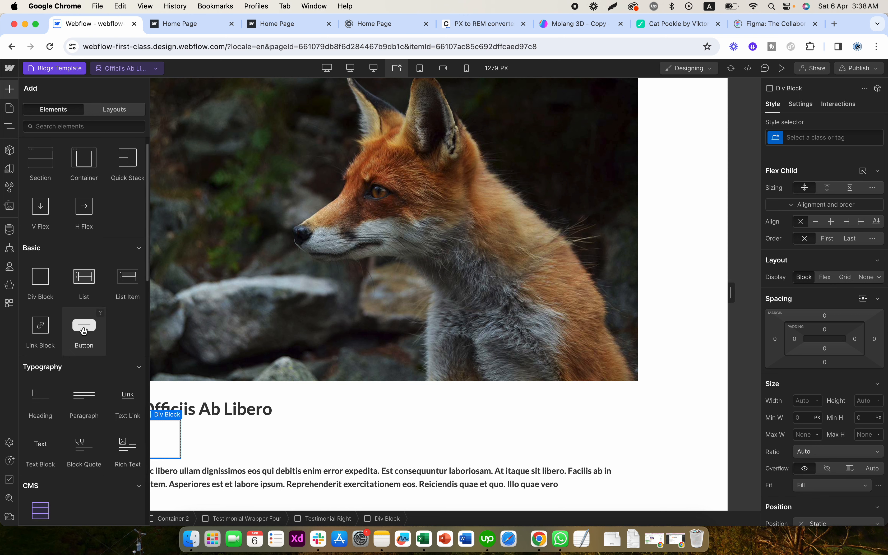
{"action": "left_click", "coordinate": [84, 332]}
{"action": "left_click", "coordinate": [188, 438]}
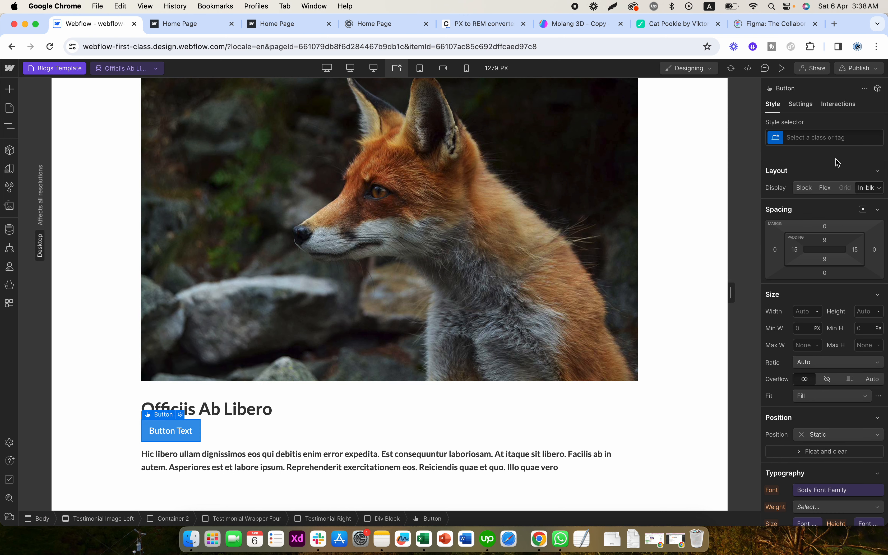
- Create a class named Label on the new button
{"action": "left_click", "coordinate": [828, 138]}
{"action": "type", "text": "Label"}
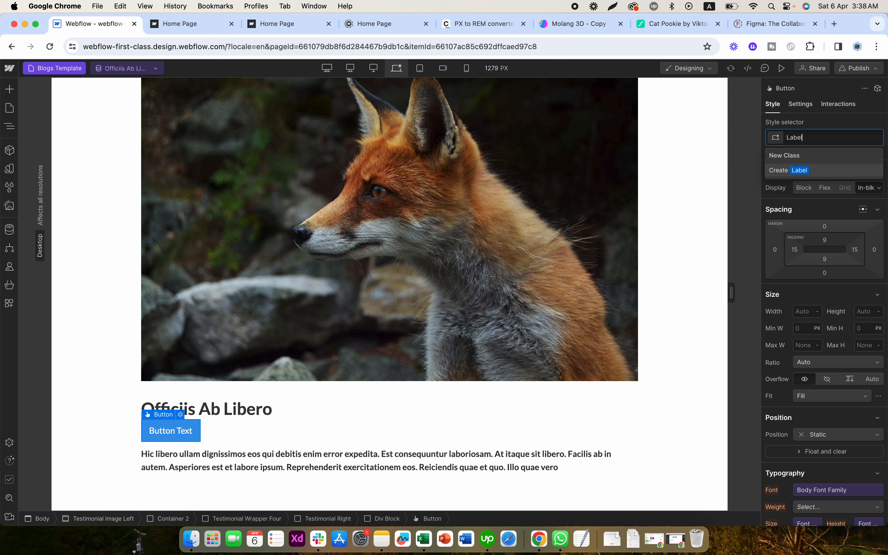
{"action": "key", "text": "Return"}
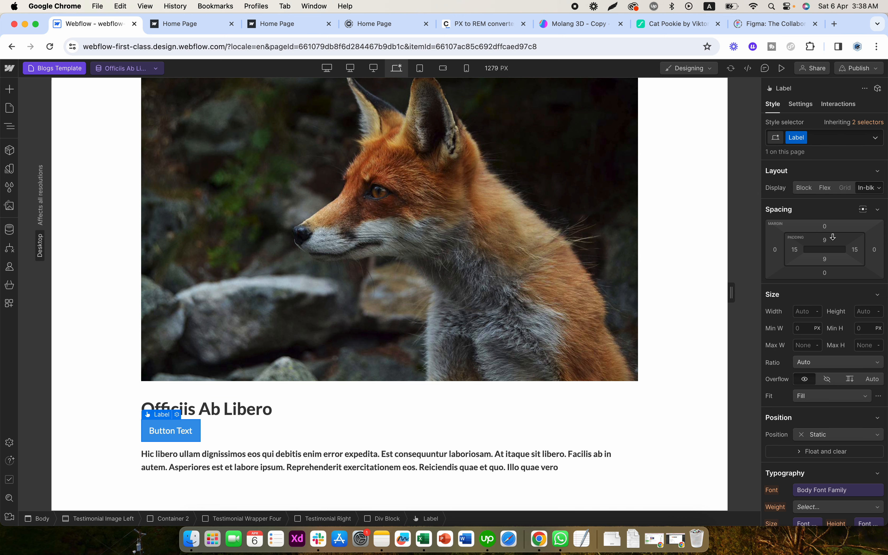
- Unlink the Label button's font size from its variable and set it to 12 px
{"action": "left_click", "coordinate": [856, 251]}
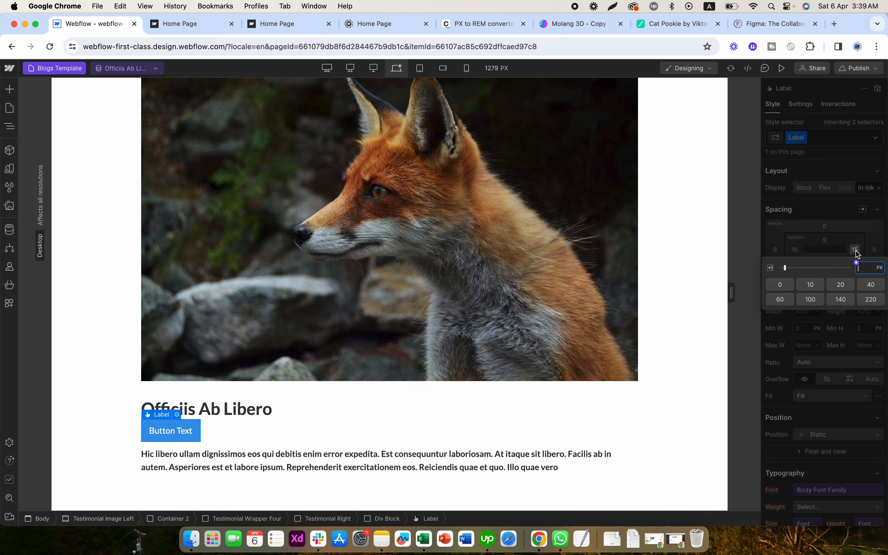
{"action": "scroll", "coordinate": [837, 390], "scroll_direction": "down", "scroll_amount": 5}
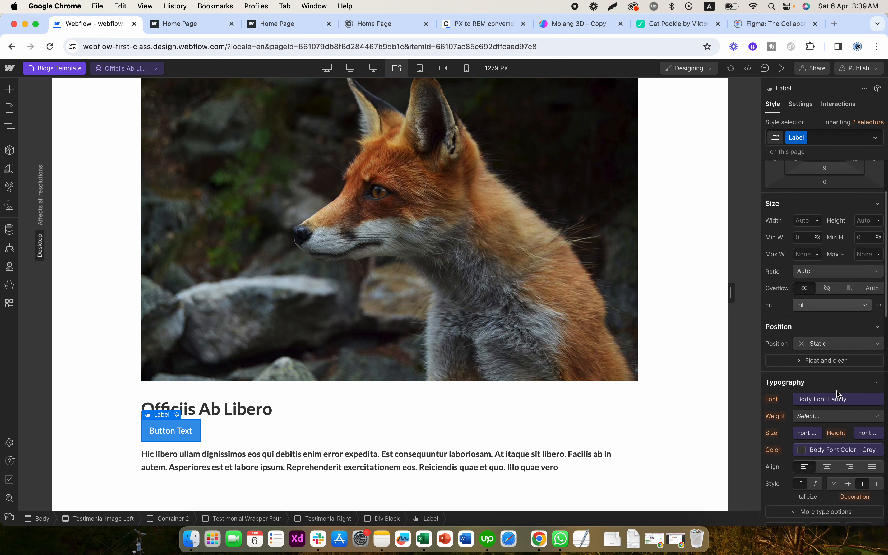
{"action": "left_click", "coordinate": [809, 413]}
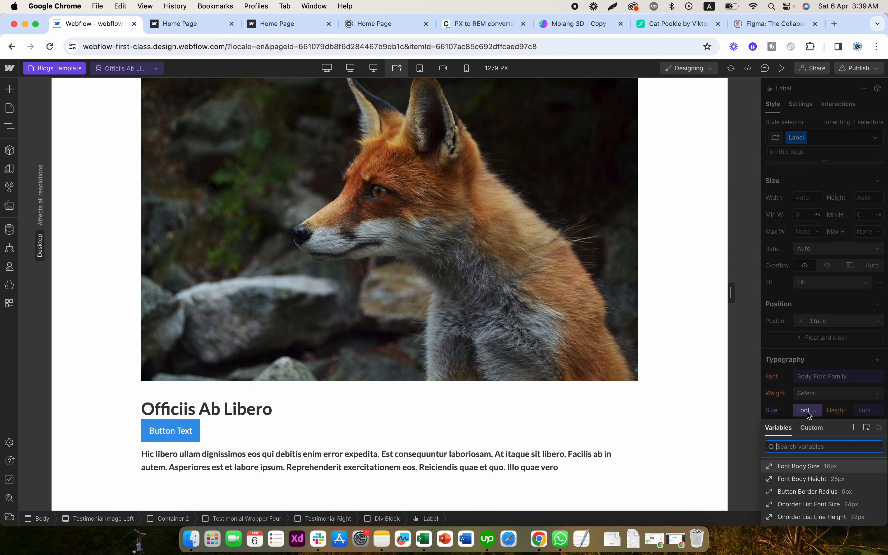
{"action": "left_click", "coordinate": [878, 428]}
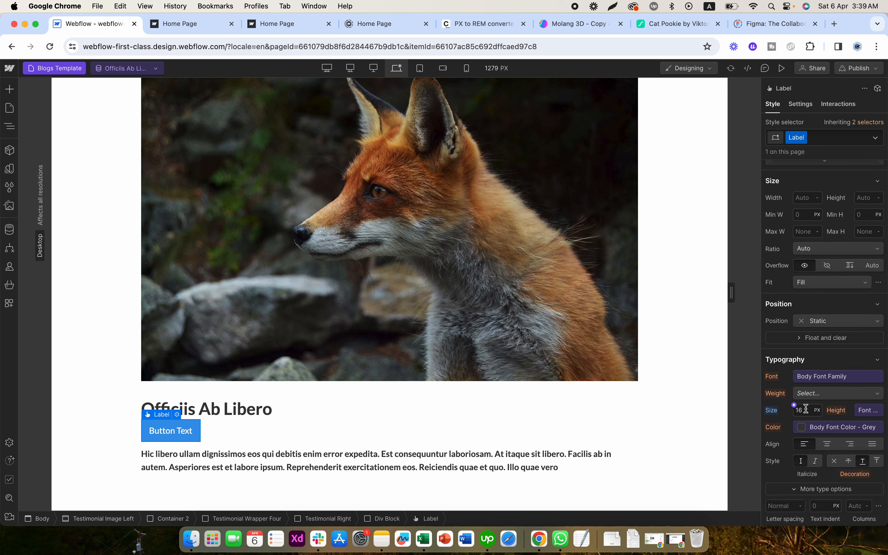
{"action": "type", "text": "12"}
{"action": "key", "text": "Return"}
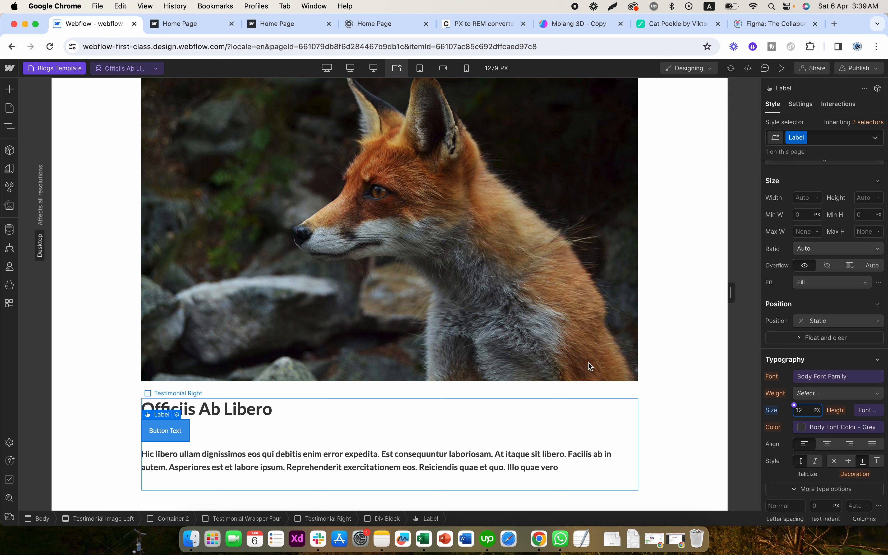
- Set the Label button's top and bottom padding to 6 px
{"action": "scroll", "coordinate": [855, 184], "scroll_direction": "up", "scroll_amount": 3}
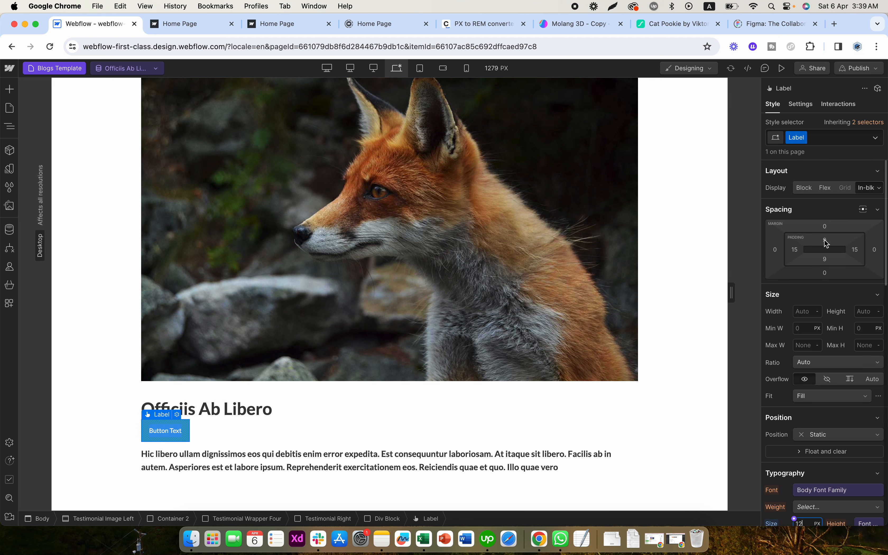
{"action": "left_click", "coordinate": [825, 241]}
{"action": "type", "text": "6"}
{"action": "key", "text": "Return"}
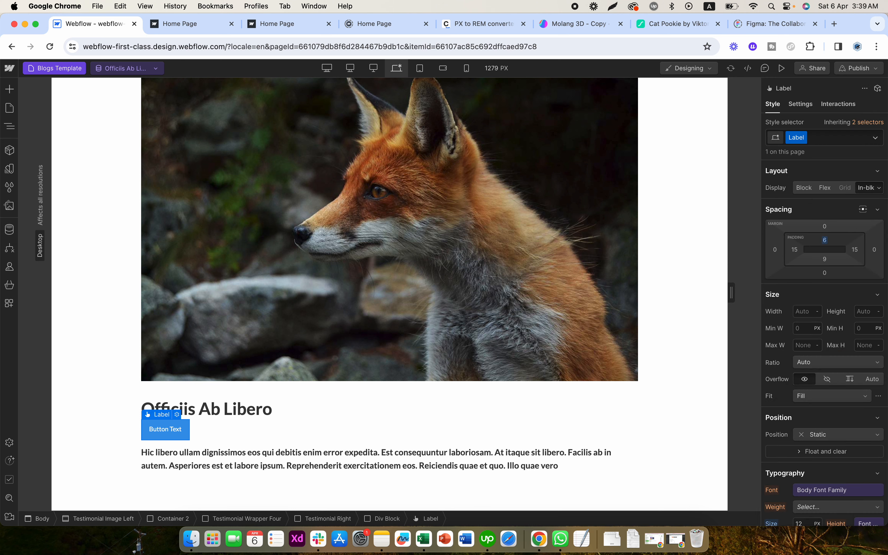
{"action": "left_click", "coordinate": [826, 262]}
{"action": "type", "text": "6"}
{"action": "key", "text": "Return"}
- Set the Label button's left and right padding to 10 px
{"action": "left_click", "coordinate": [854, 249]}
{"action": "type", "text": "1"}
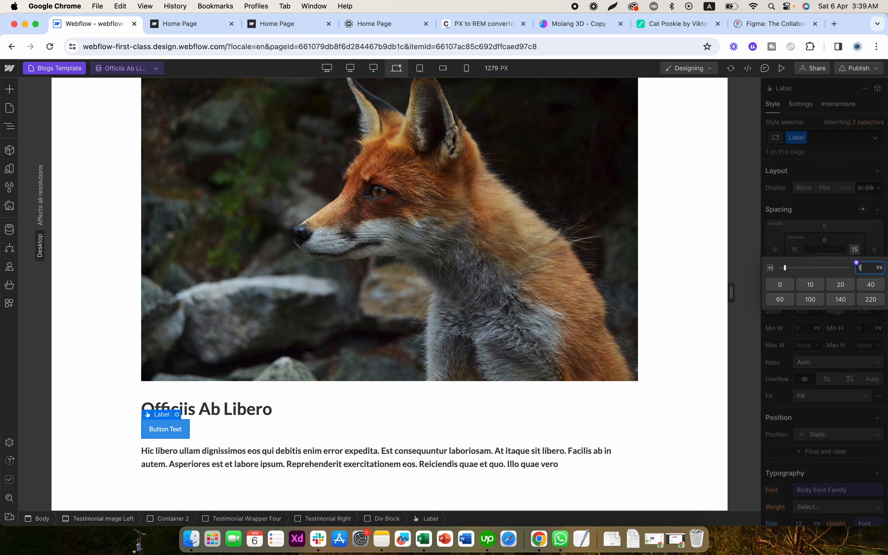
{"action": "type", "text": "0"}
{"action": "key", "text": "Return"}
{"action": "left_click", "coordinate": [794, 250]}
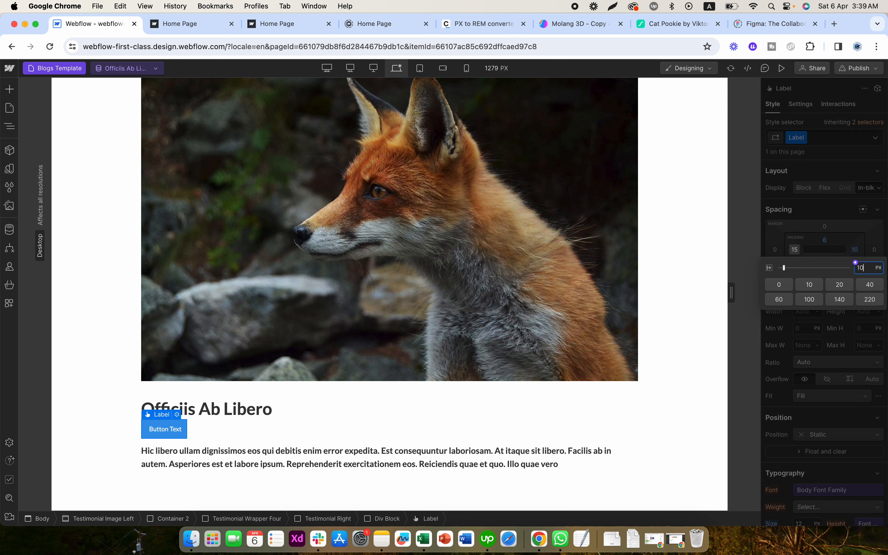
{"action": "type", "text": "10"}
{"action": "key", "text": "Return"}
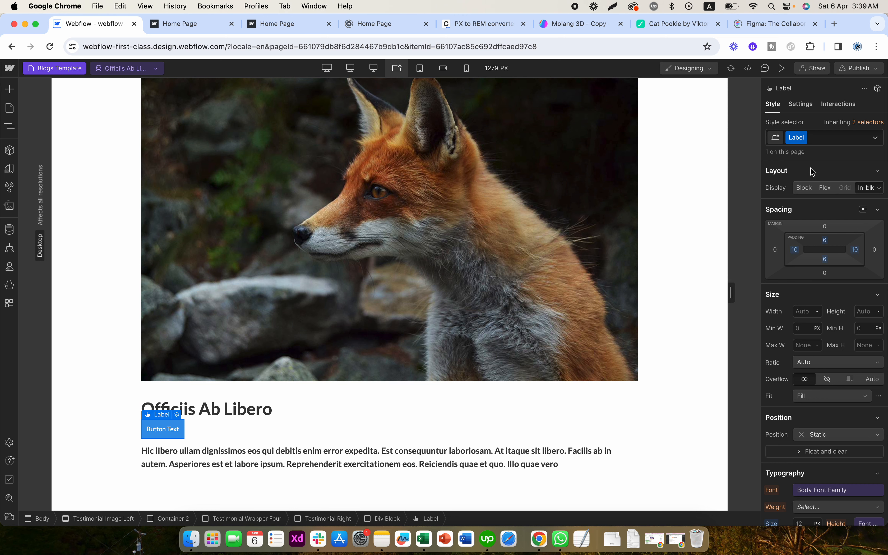
- Bind the Label button's text to the Name field of the Blogs collection's Select Category reference
{"action": "left_click", "coordinate": [801, 104]}
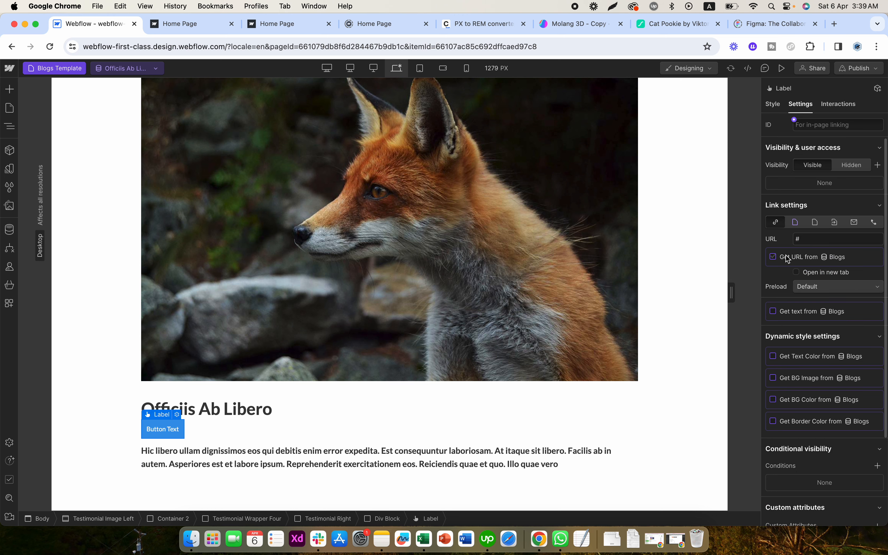
{"action": "left_click", "coordinate": [788, 311]}
{"action": "left_click", "coordinate": [792, 326]}
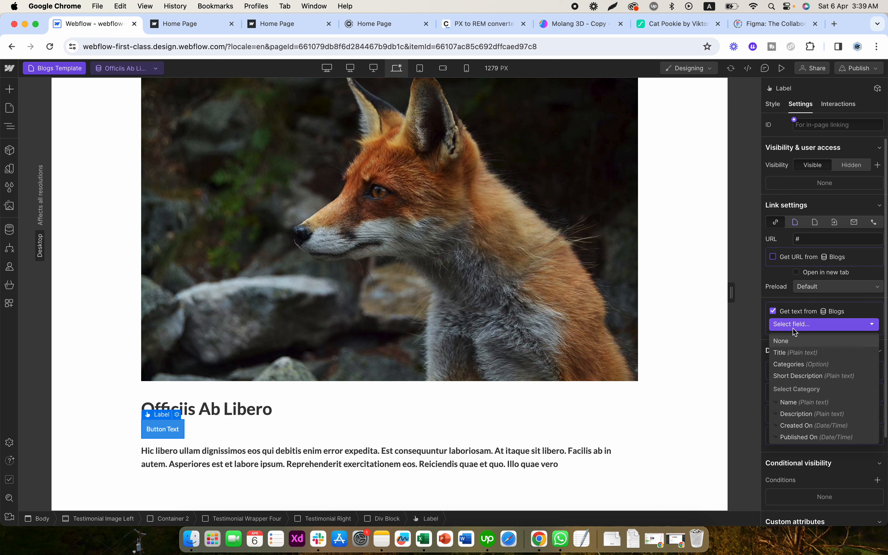
{"action": "left_click", "coordinate": [798, 403]}
{"action": "left_click", "coordinate": [189, 431]}
- Set the Label button's left and right padding to 20 px
{"action": "left_click", "coordinate": [149, 429]}
{"action": "left_click", "coordinate": [773, 104]}
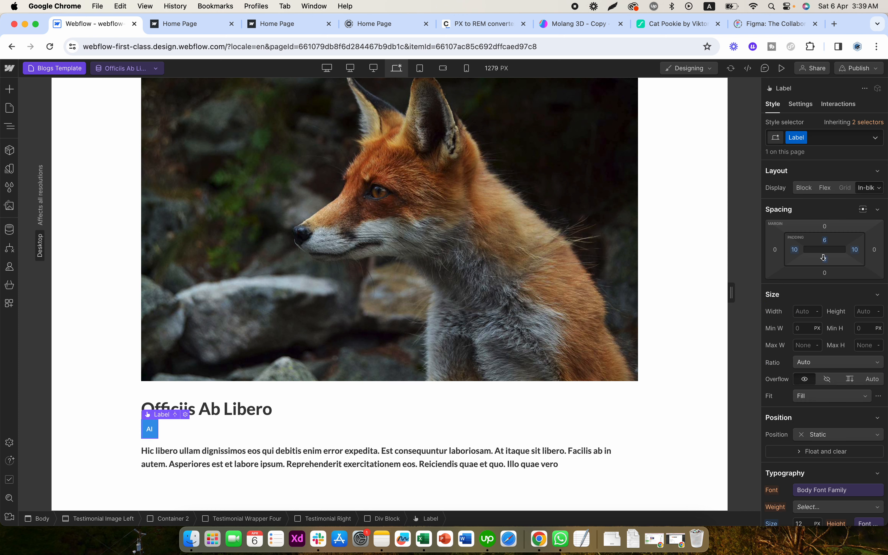
{"action": "left_click", "coordinate": [855, 251]}
{"action": "type", "text": "20"}
{"action": "key", "text": "Return"}
{"action": "left_click", "coordinate": [795, 249]}
{"action": "type", "text": "20"}
{"action": "key", "text": "Return"}
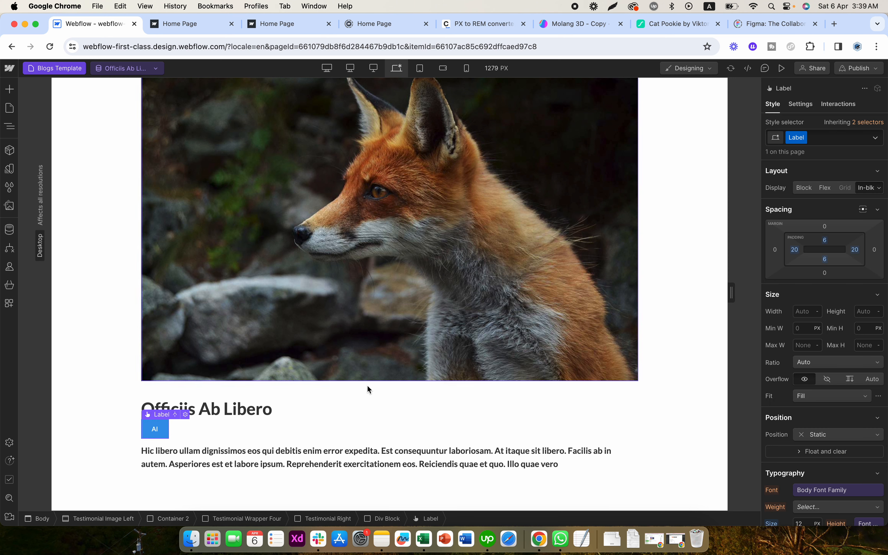
- Change the Label button's background colour to magenta #ce38ec
{"action": "left_click", "coordinate": [244, 432]}
{"action": "left_click", "coordinate": [157, 428]}
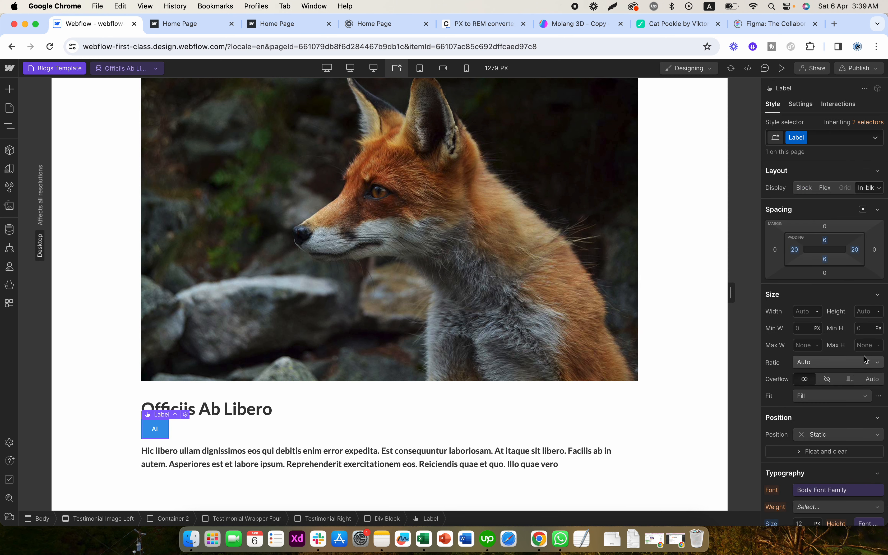
{"action": "scroll", "coordinate": [803, 437], "scroll_direction": "down", "scroll_amount": 10}
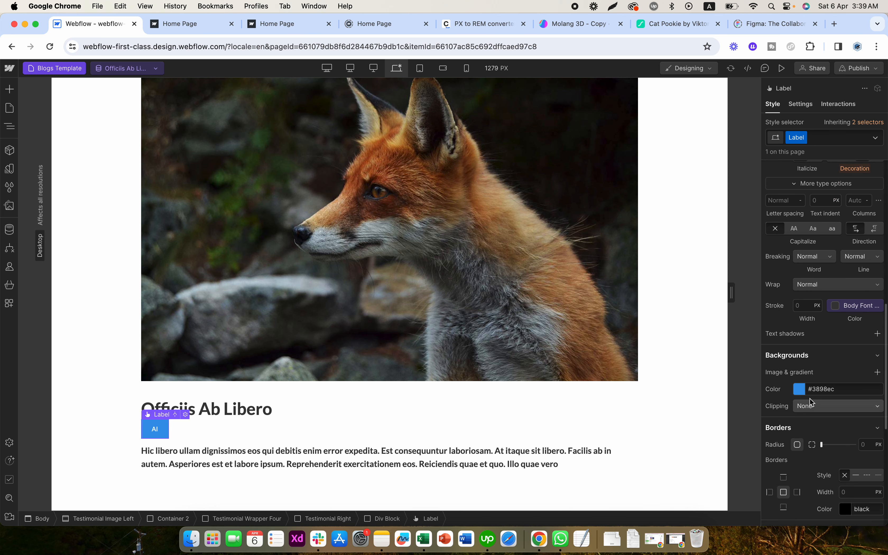
{"action": "left_click", "coordinate": [801, 391]}
{"action": "left_click_drag", "start_coordinate": [856, 323], "coordinate": [862, 325]}
{"action": "left_click", "coordinate": [802, 484]}
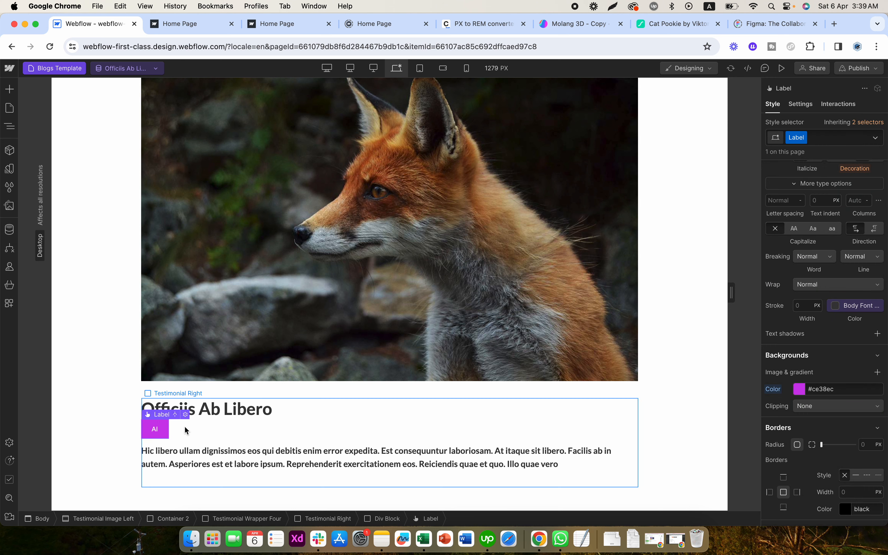
- Add a text block reading "Single Ref:" inside the Testimonial Right block, below the description paragraph
{"action": "left_click", "coordinate": [168, 418]}
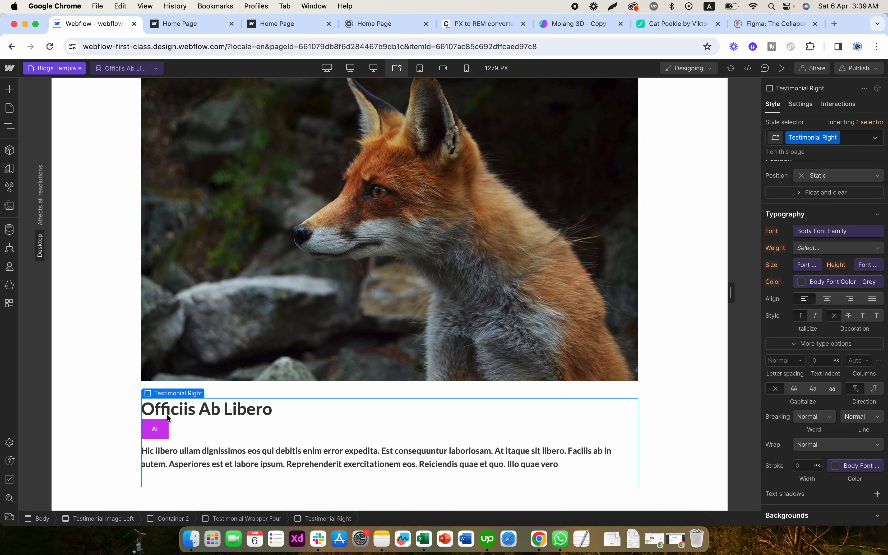
{"action": "left_click", "coordinate": [10, 125]}
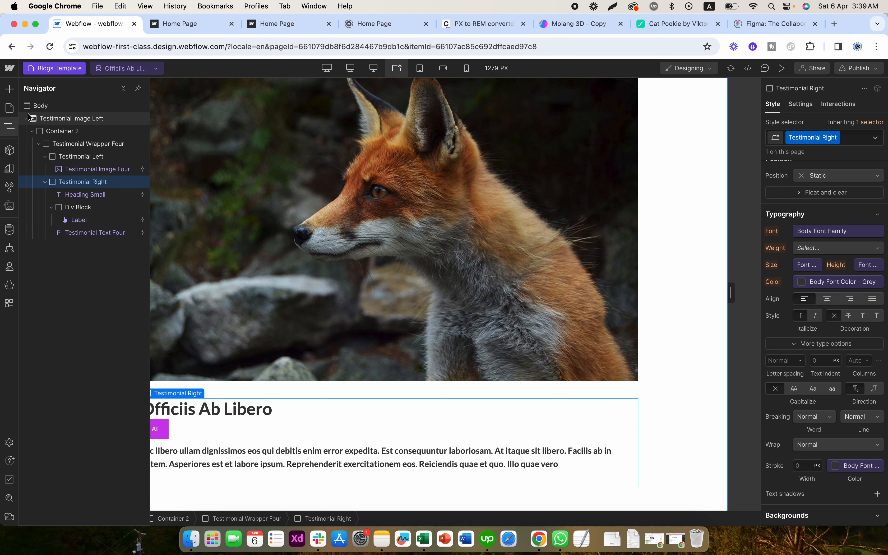
{"action": "left_click", "coordinate": [10, 88]}
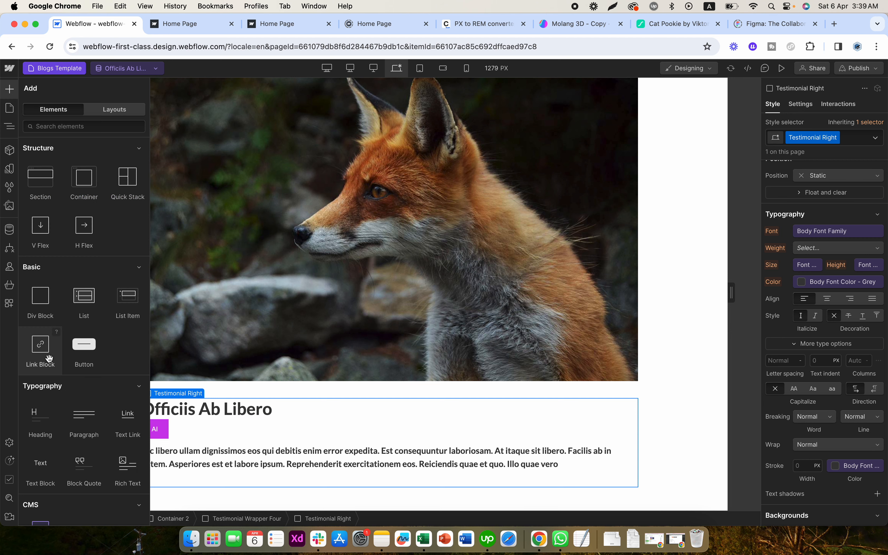
{"action": "left_click", "coordinate": [41, 463]}
{"action": "triple_click", "coordinate": [184, 438]}
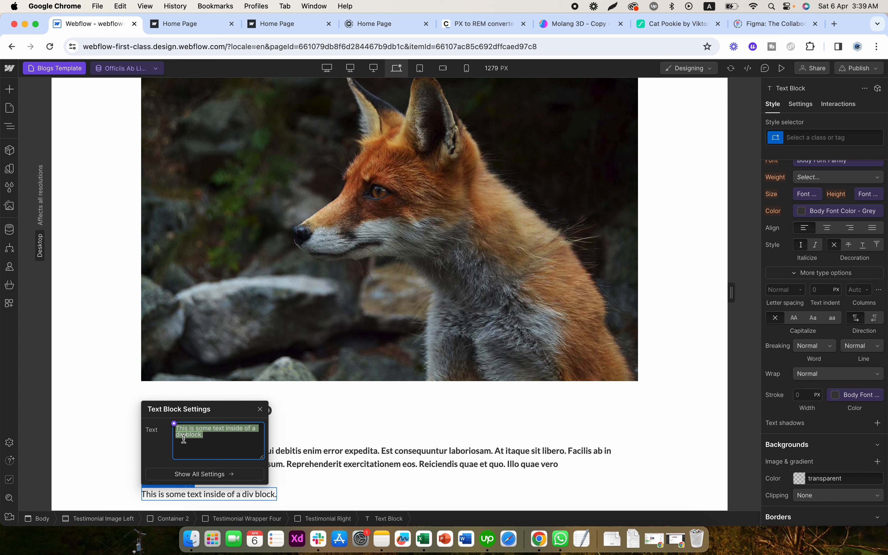
{"action": "type", "text": "Single T"}
{"action": "key", "text": "BackSpace"}
{"action": "type", "text": "Reg"}
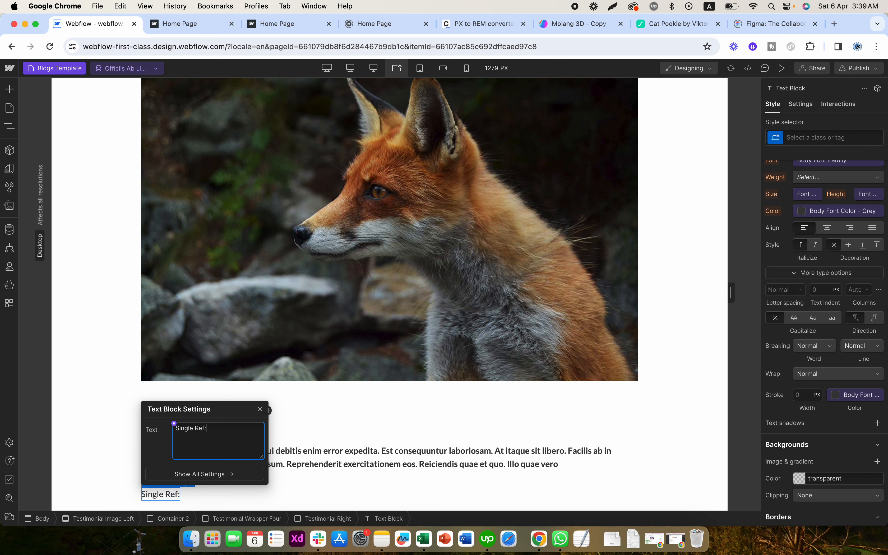
{"action": "left_click", "coordinate": [317, 450]}
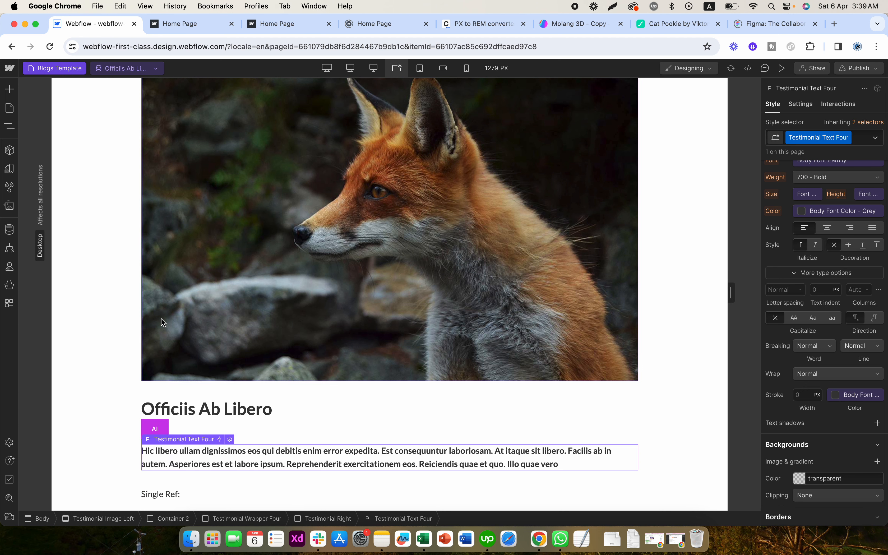
- Move the description paragraph into the label's div block and make that block a horizontal flex, aligned left and vertically centred
{"action": "left_click", "coordinate": [9, 126]}
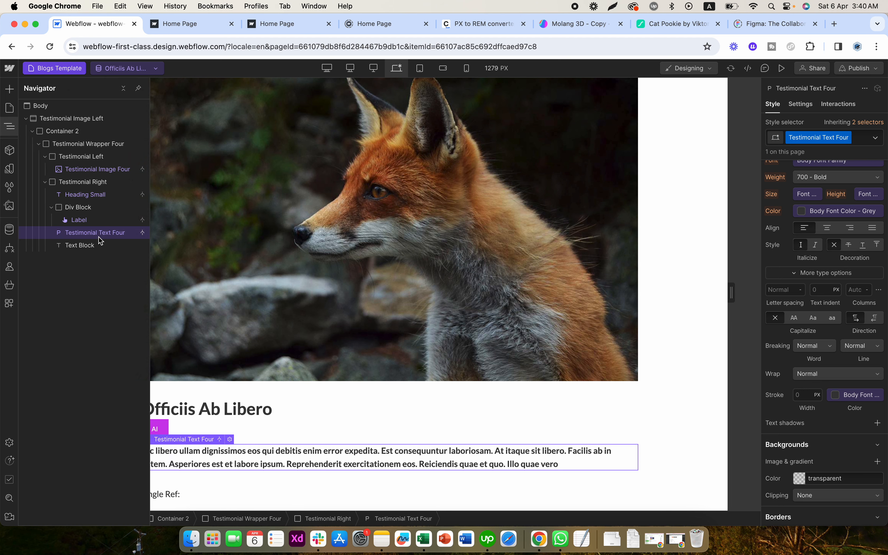
{"action": "left_click_drag", "start_coordinate": [99, 237], "coordinate": [71, 218]}
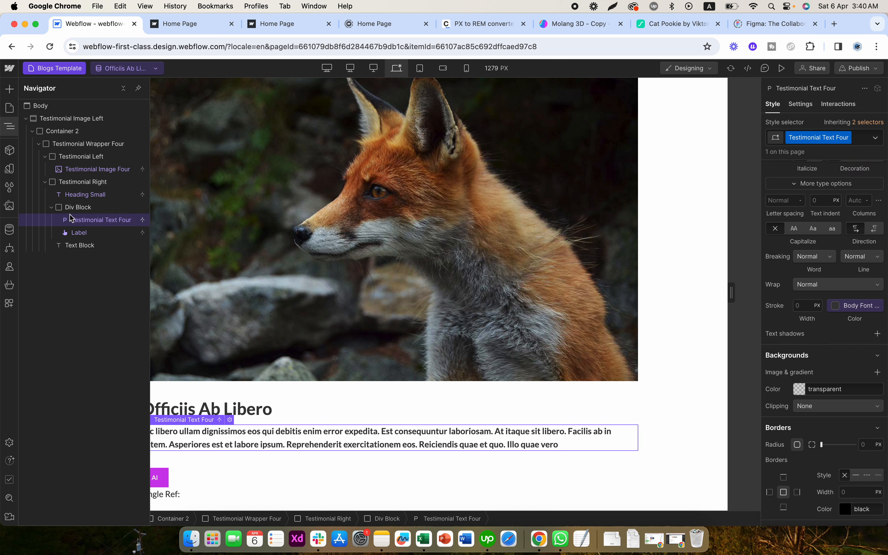
{"action": "left_click", "coordinate": [51, 207]}
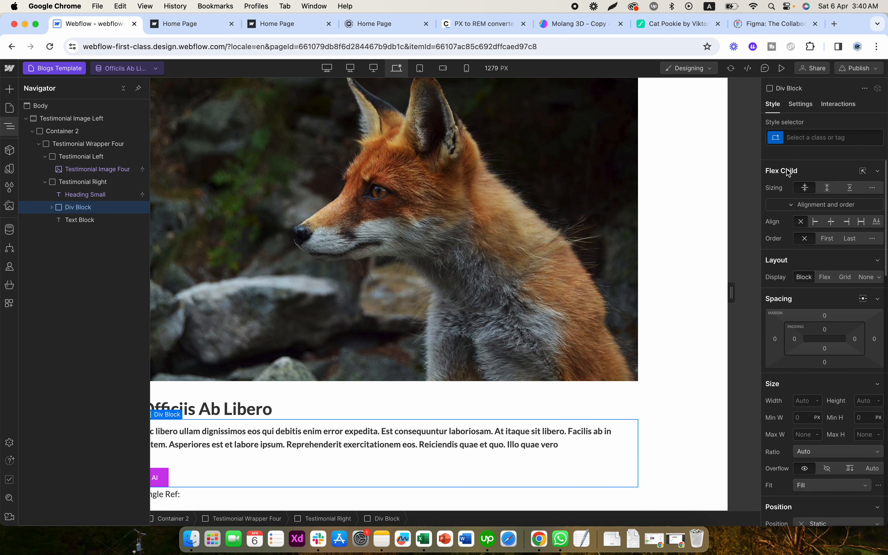
{"action": "left_click", "coordinate": [824, 277]}
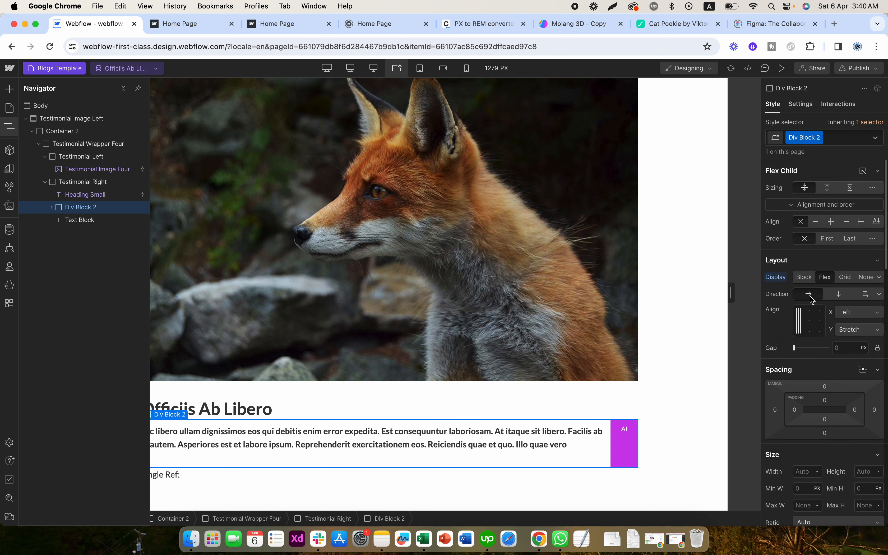
{"action": "left_click", "coordinate": [798, 331]}
{"action": "left_click", "coordinate": [800, 322]}
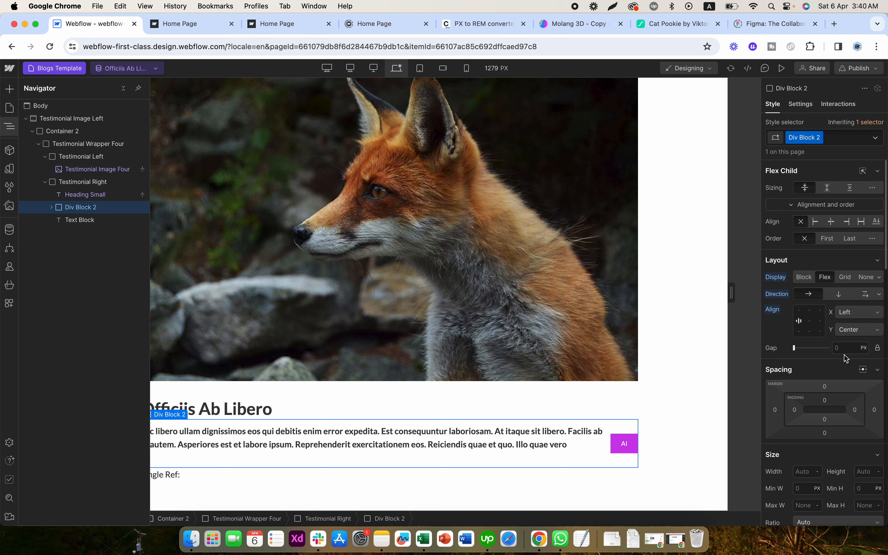
- Move the "Single Ref:" text block before the Label inside Div Block 2 and place the description paragraph below that block
{"action": "left_click", "coordinate": [98, 195]}
{"action": "left_click", "coordinate": [51, 207]}
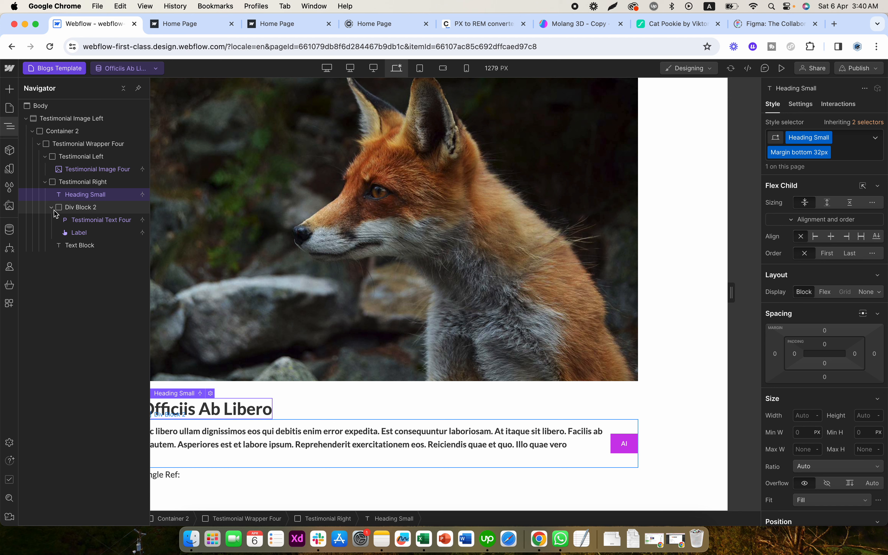
{"action": "left_click", "coordinate": [74, 235]}
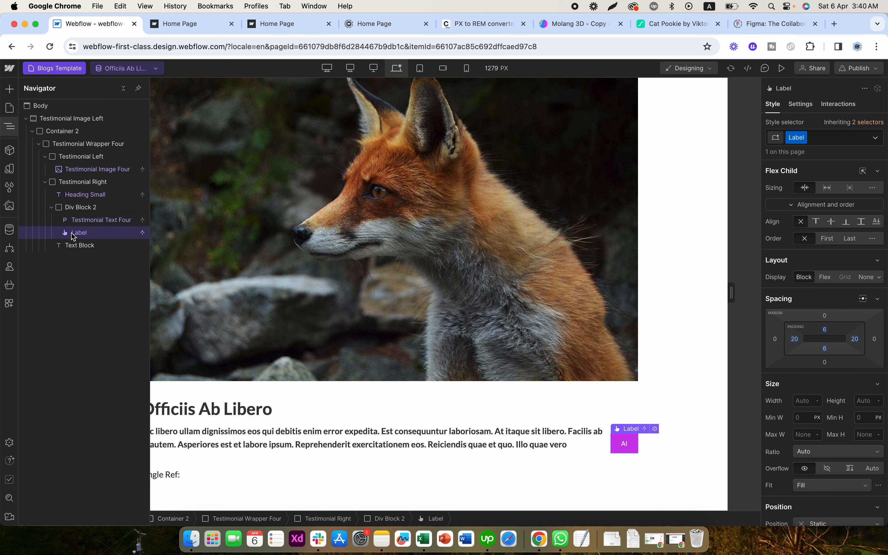
{"action": "left_click", "coordinate": [79, 222]}
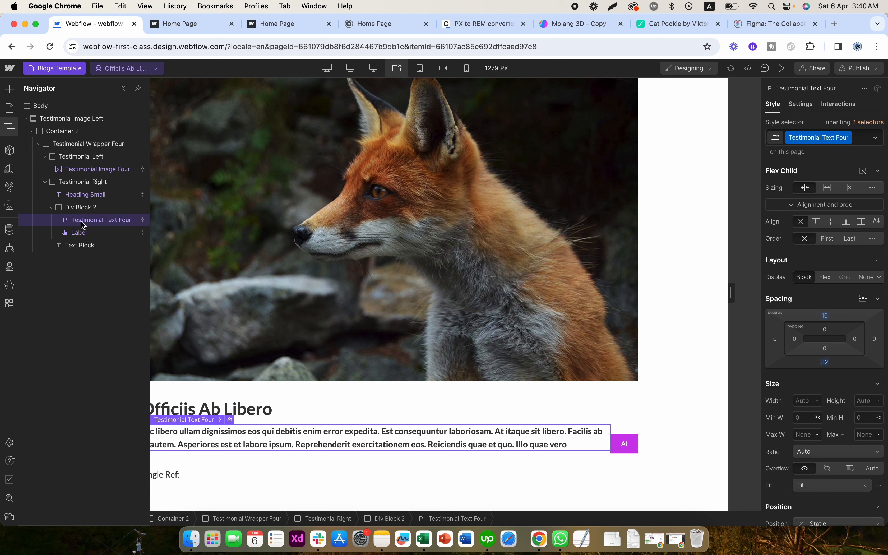
{"action": "left_click", "coordinate": [83, 235]}
{"action": "left_click", "coordinate": [79, 242]}
{"action": "left_click_drag", "start_coordinate": [83, 236], "coordinate": [69, 248]}
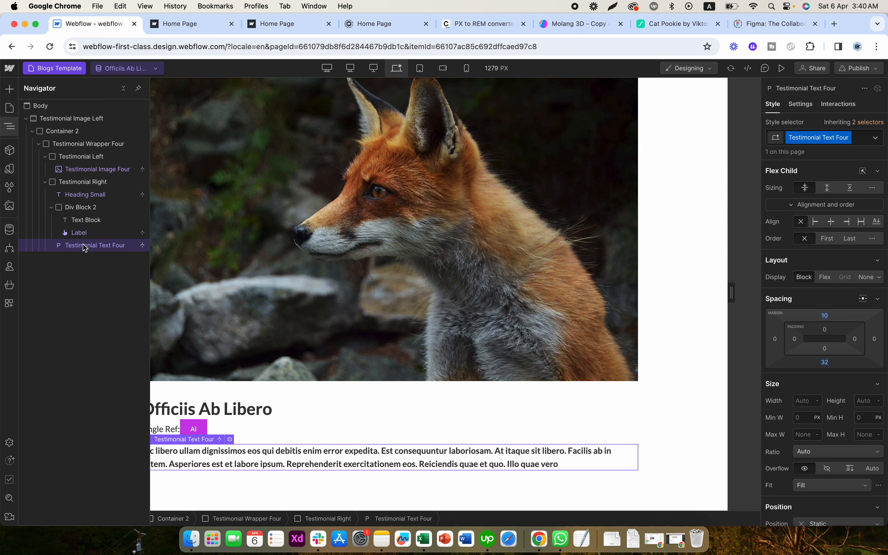
- Rename the Div Block 2 class to label-box
{"action": "left_click", "coordinate": [51, 207]}
{"action": "left_click", "coordinate": [93, 209]}
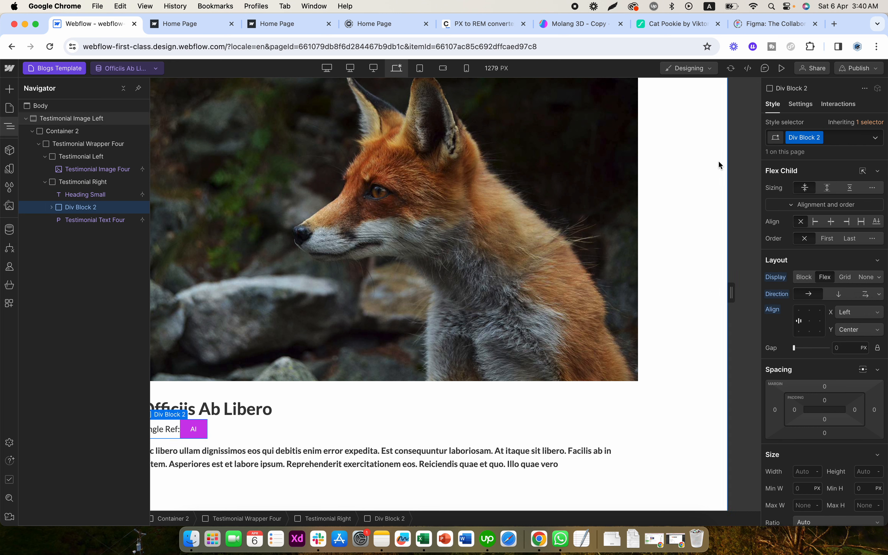
{"action": "double_click", "coordinate": [804, 137]}
{"action": "type", "text": "label-box"}
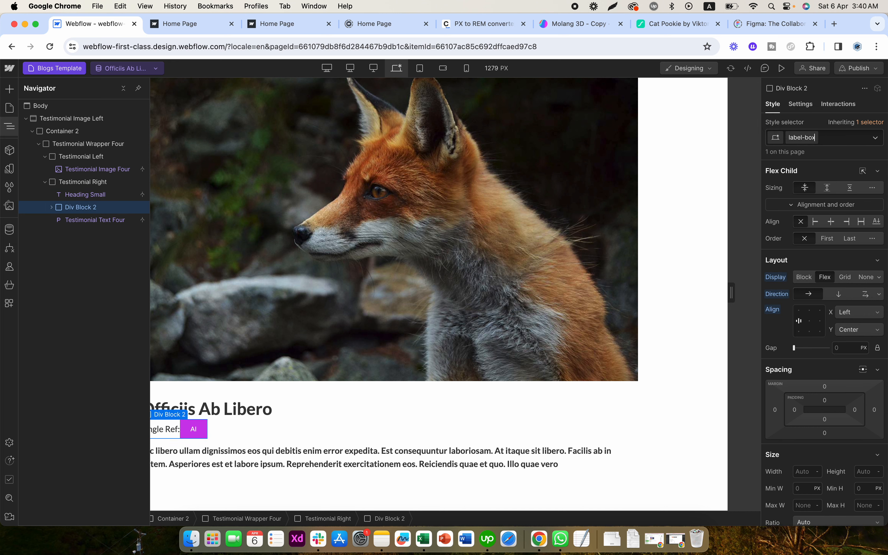
{"action": "key", "text": "Return"}
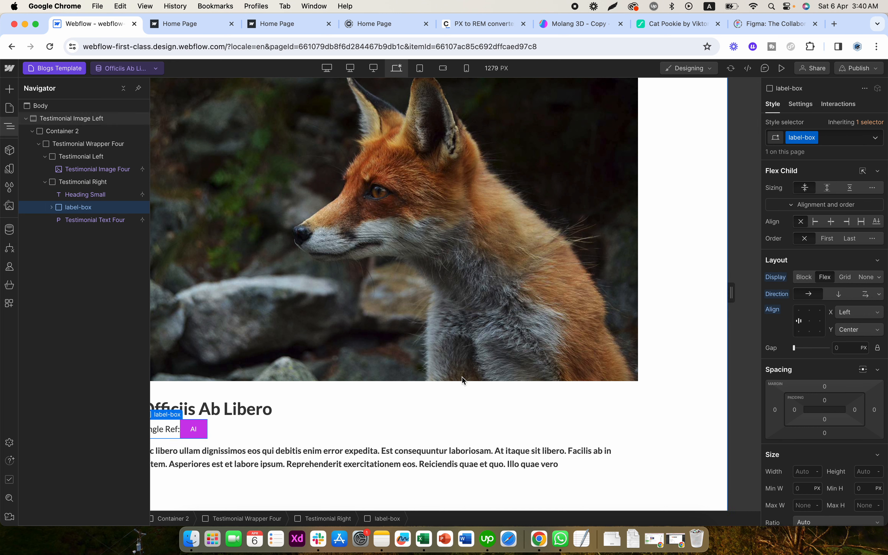
- Set the gap between the label-box's children to 1 rem
{"action": "left_click", "coordinate": [174, 436]}
{"action": "left_click", "coordinate": [174, 436]}
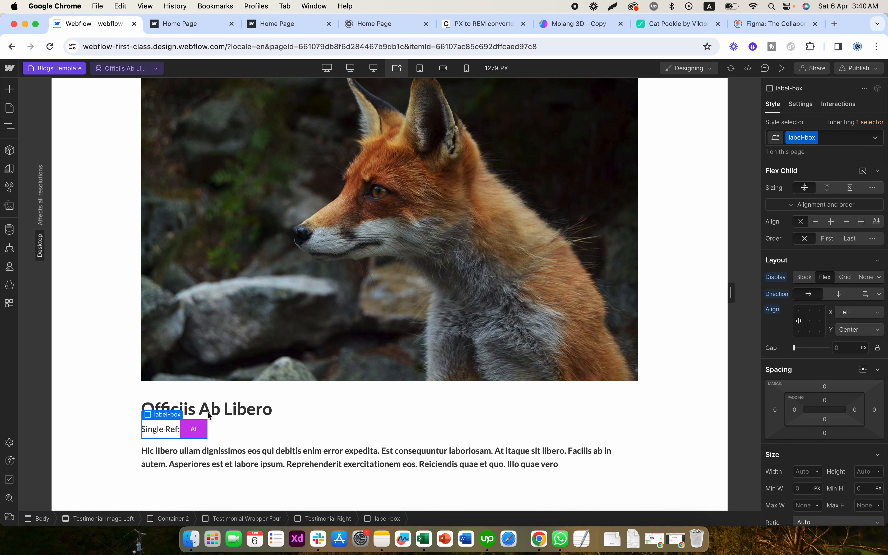
{"action": "left_click", "coordinate": [850, 348]}
{"action": "type", "text": "1rem"}
{"action": "key", "text": "Return"}
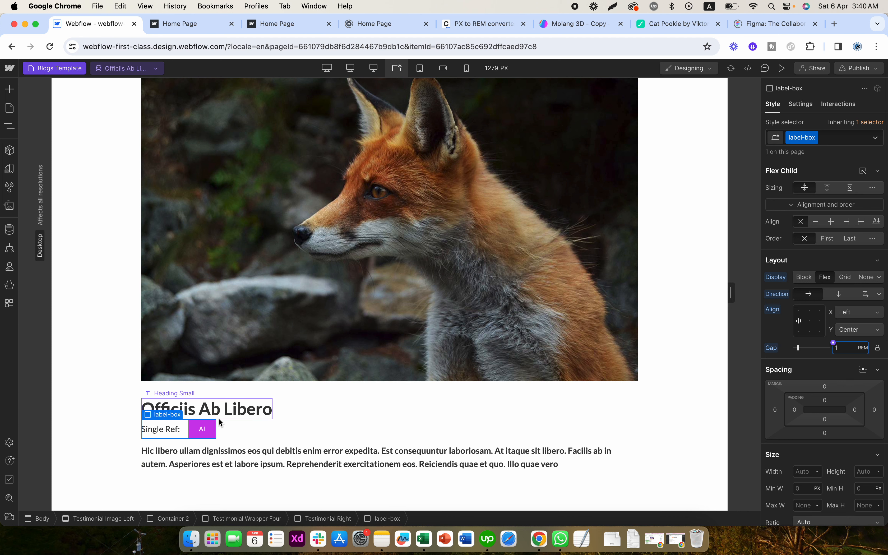
- Duplicate the label-box row directly below itself and set the label-box class's bottom margin to 20 px
{"action": "left_click", "coordinate": [182, 432]}
{"action": "key", "text": "super+c"}
{"action": "key", "text": "super+v"}
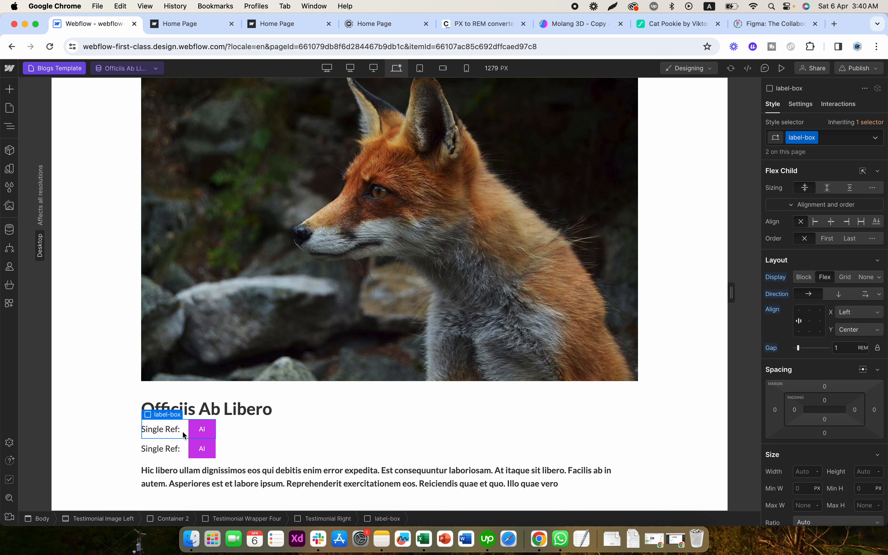
{"action": "left_click", "coordinate": [825, 433]}
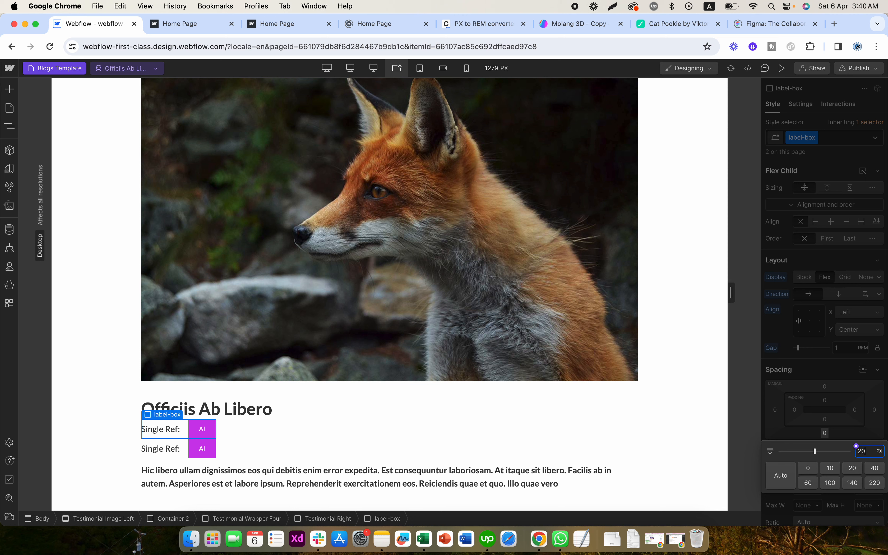
{"action": "type", "text": "20"}
{"action": "key", "text": "Return"}
- Insert a Collection List after the Label in the second label-box row and set its source to the Select Categories multi-reference field
{"action": "left_click", "coordinate": [204, 462]}
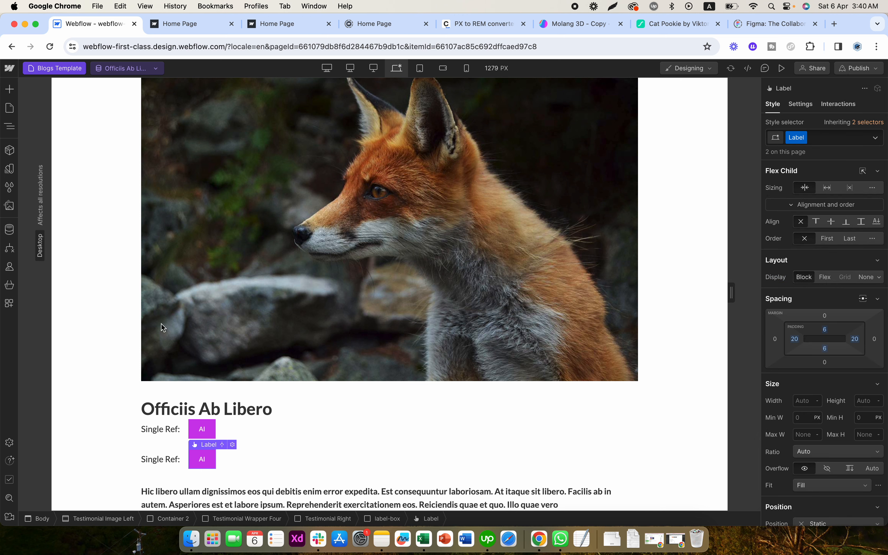
{"action": "left_click", "coordinate": [9, 89]}
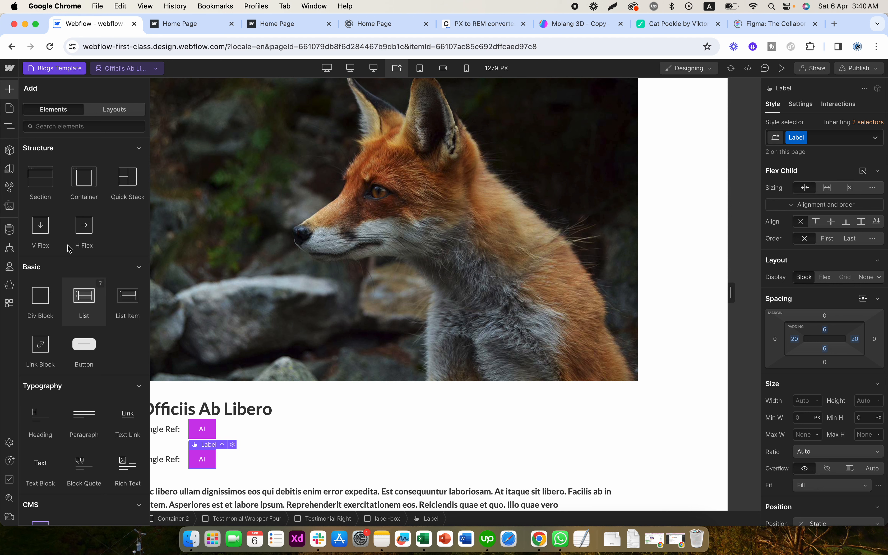
{"action": "left_click", "coordinate": [77, 126]}
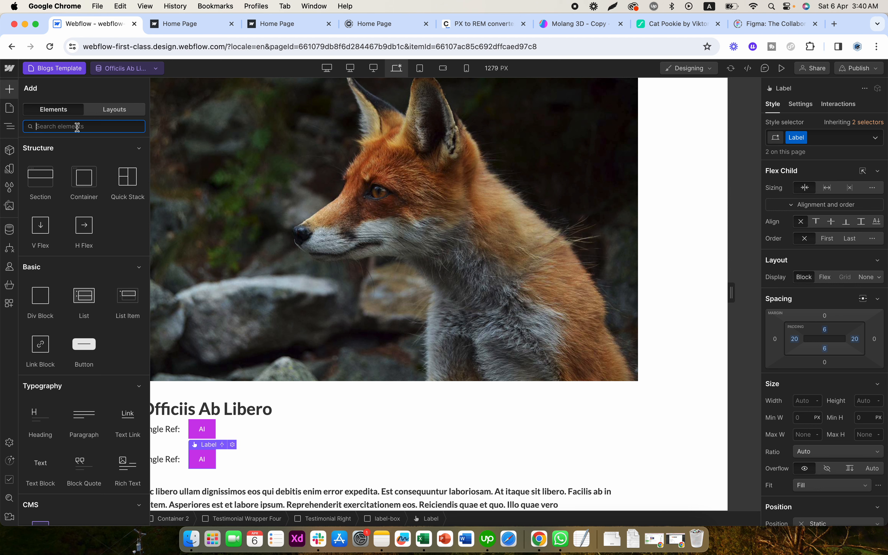
{"action": "scroll", "coordinate": [66, 332], "scroll_direction": "down", "scroll_amount": 3}
{"action": "left_click", "coordinate": [43, 426]}
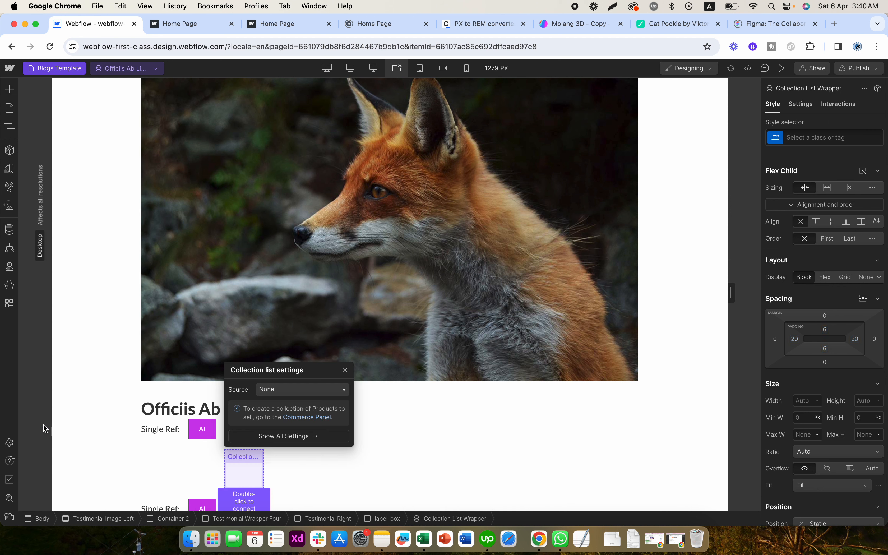
{"action": "left_click", "coordinate": [294, 390]}
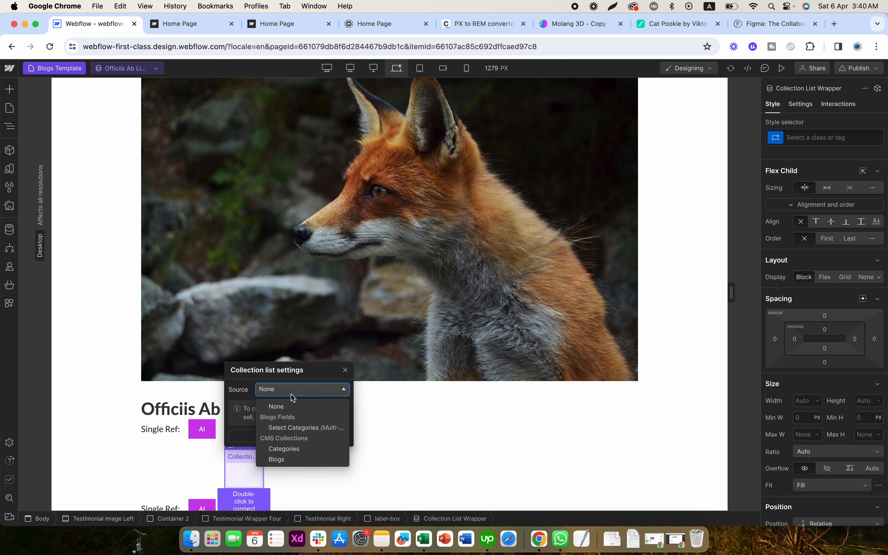
{"action": "left_click", "coordinate": [299, 429]}
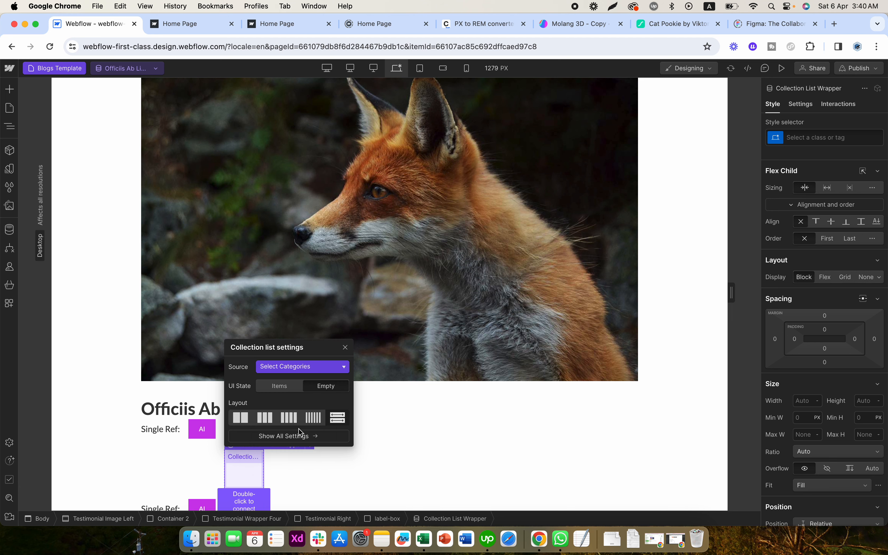
{"action": "left_click", "coordinate": [345, 347]}
{"action": "scroll", "coordinate": [393, 426], "scroll_direction": "down", "scroll_amount": 4}
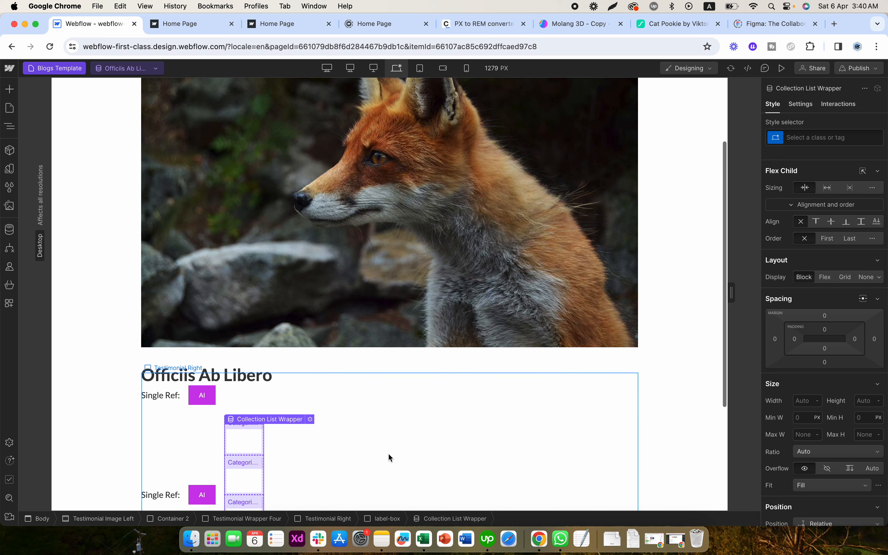
- Set the Collection List's display to horizontal Flex, align its items left and vertically centred, and add a gap between them
{"action": "left_click", "coordinate": [250, 357]}
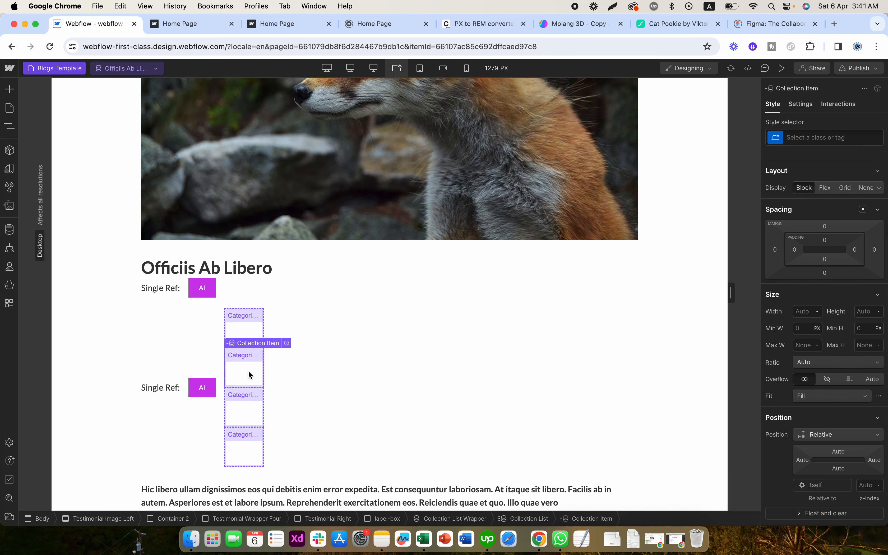
{"action": "left_click", "coordinate": [16, 133]}
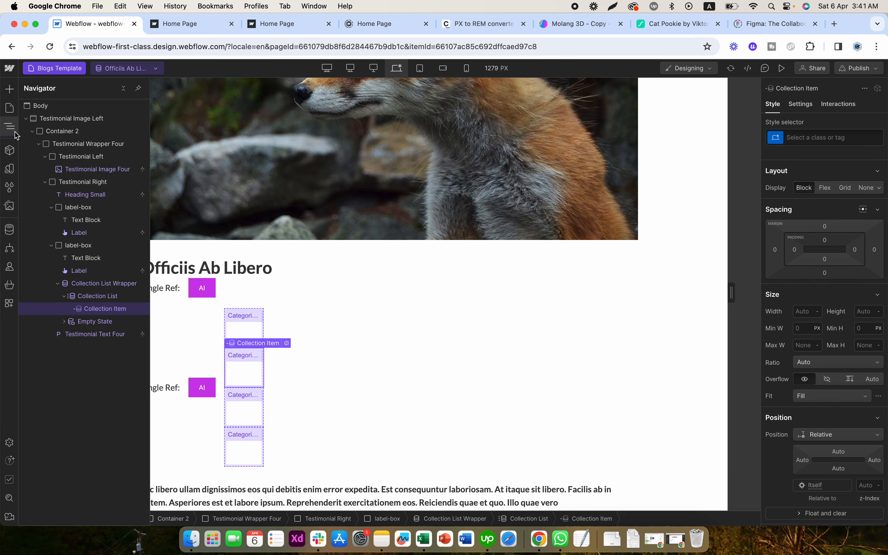
{"action": "left_click", "coordinate": [88, 299]}
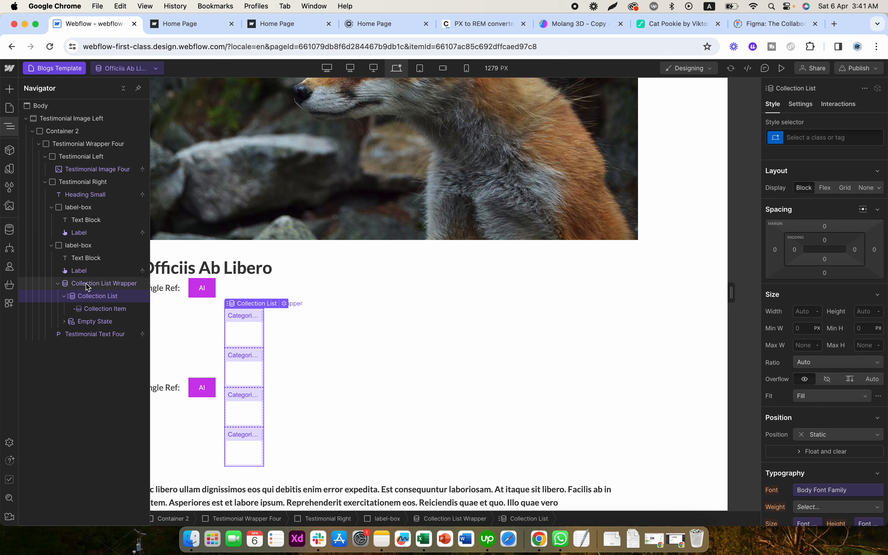
{"action": "left_click", "coordinate": [99, 284]}
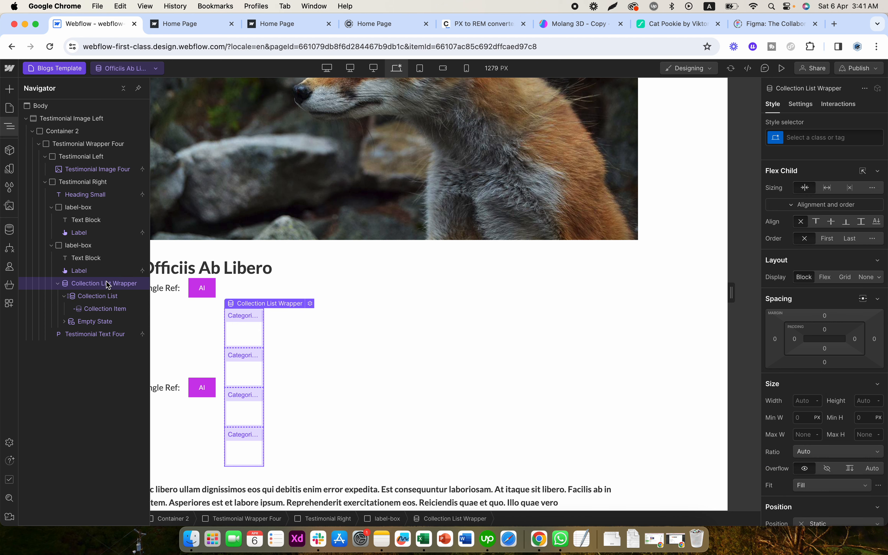
{"action": "left_click", "coordinate": [104, 300]}
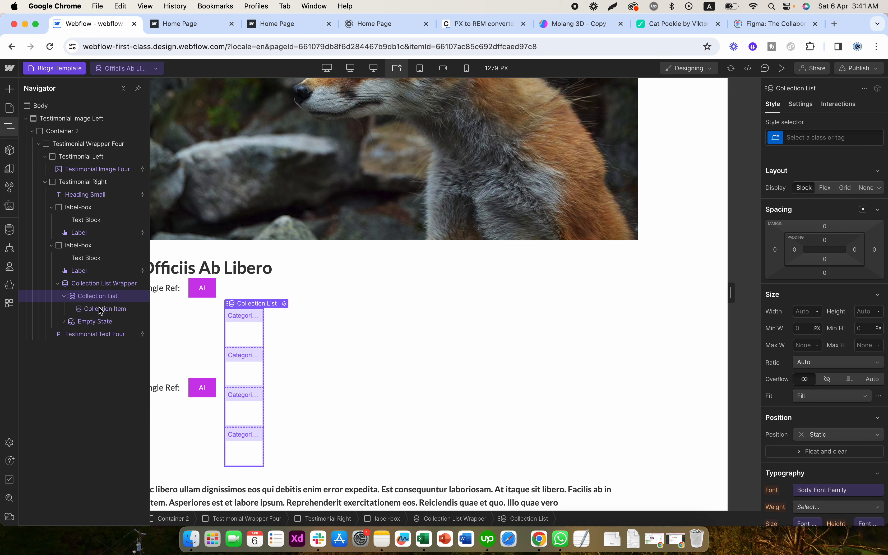
{"action": "left_click", "coordinate": [99, 311]}
{"action": "left_click", "coordinate": [109, 297]}
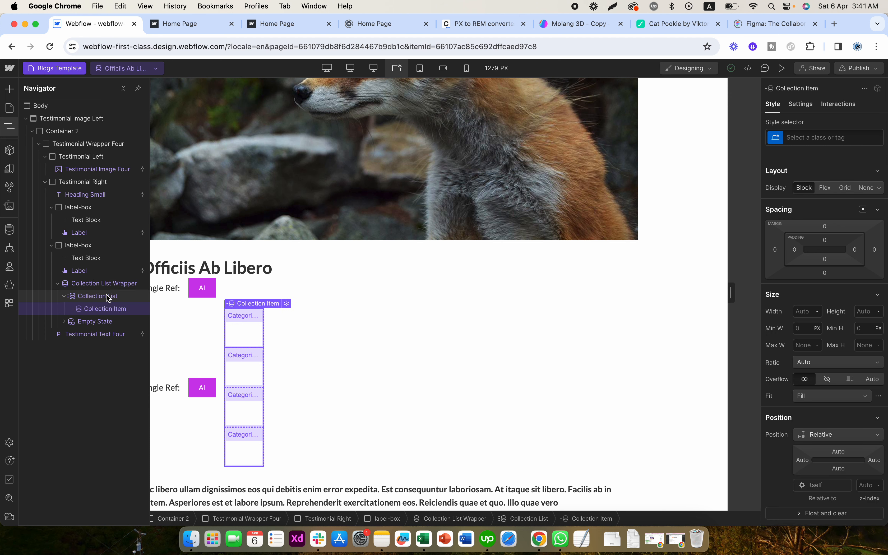
{"action": "left_click", "coordinate": [825, 188]}
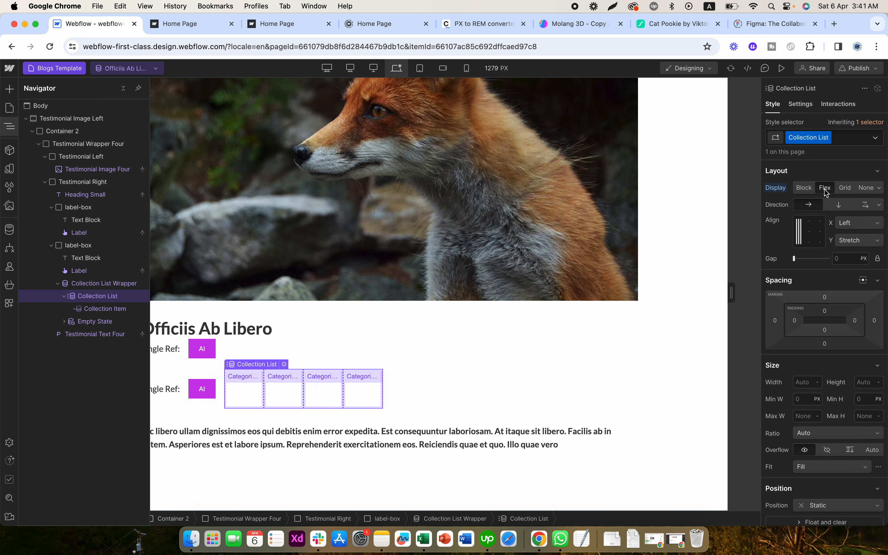
{"action": "left_click", "coordinate": [800, 233]}
{"action": "left_click", "coordinate": [845, 258]}
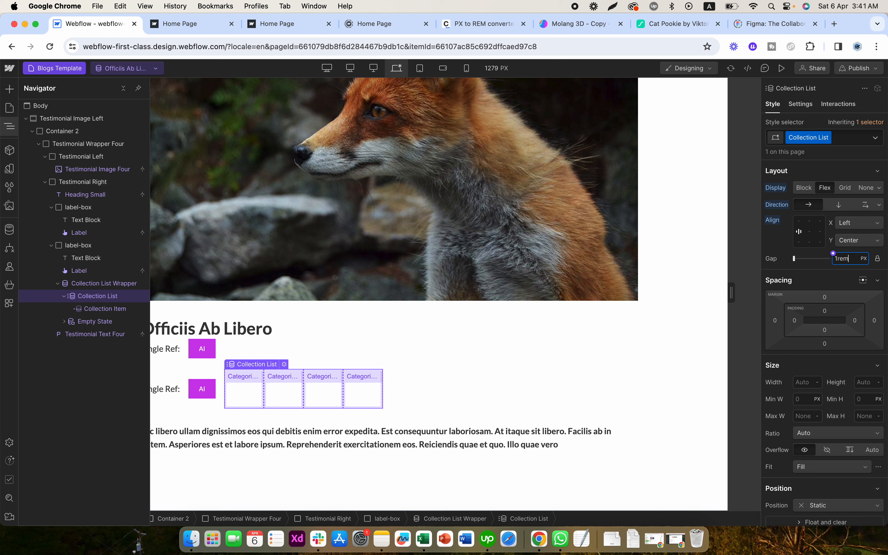
{"action": "key", "text": "Return"}
- Unbind the second row's Label text from the Blogs collection and move that Label into the Collection Item
{"action": "left_click", "coordinate": [200, 396]}
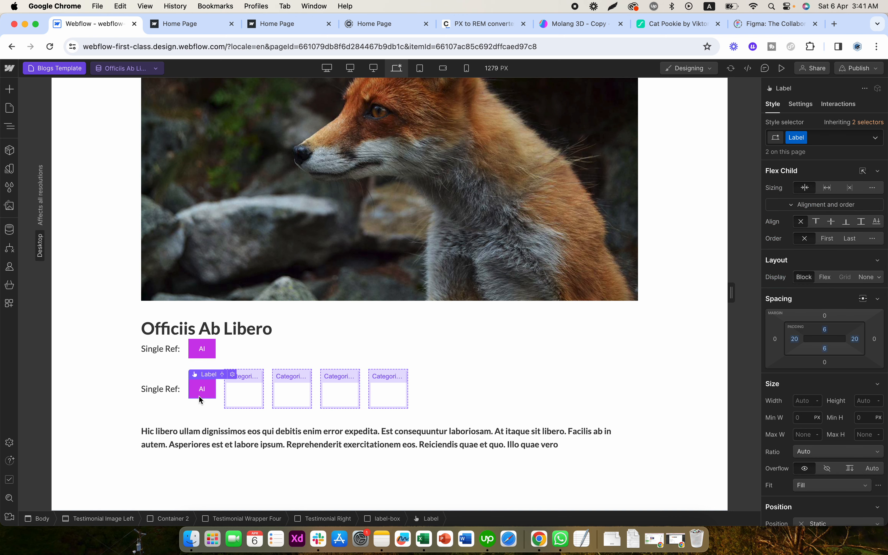
{"action": "left_click", "coordinate": [793, 106]}
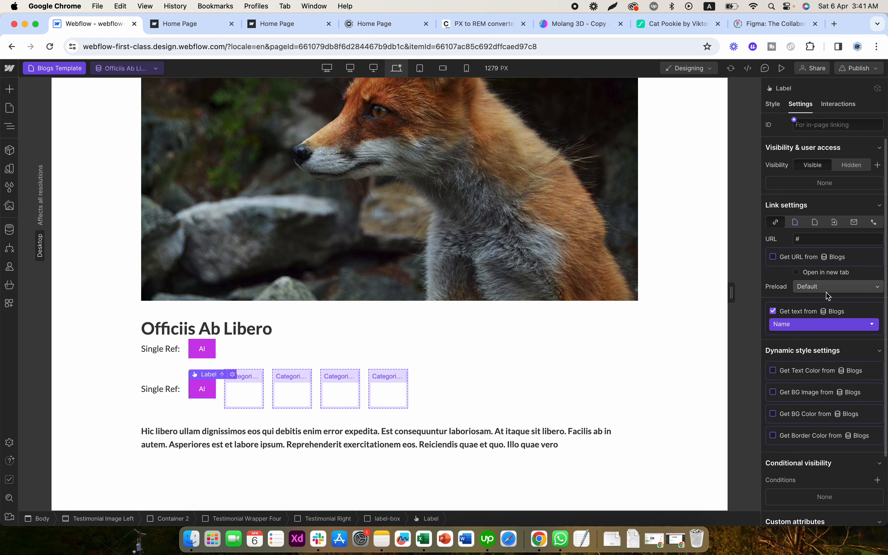
{"action": "left_click", "coordinate": [773, 311]}
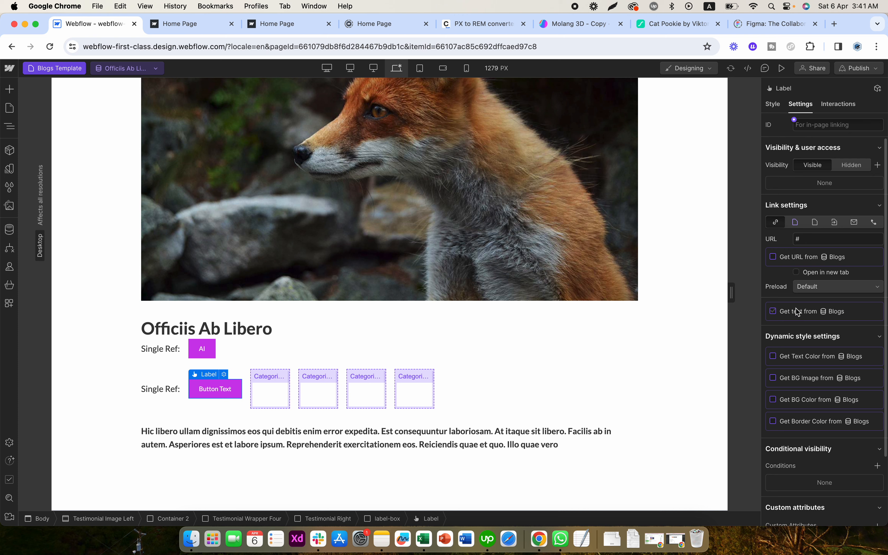
{"action": "left_click_drag", "start_coordinate": [215, 394], "coordinate": [240, 391]}
{"action": "left_click", "coordinate": [213, 392]}
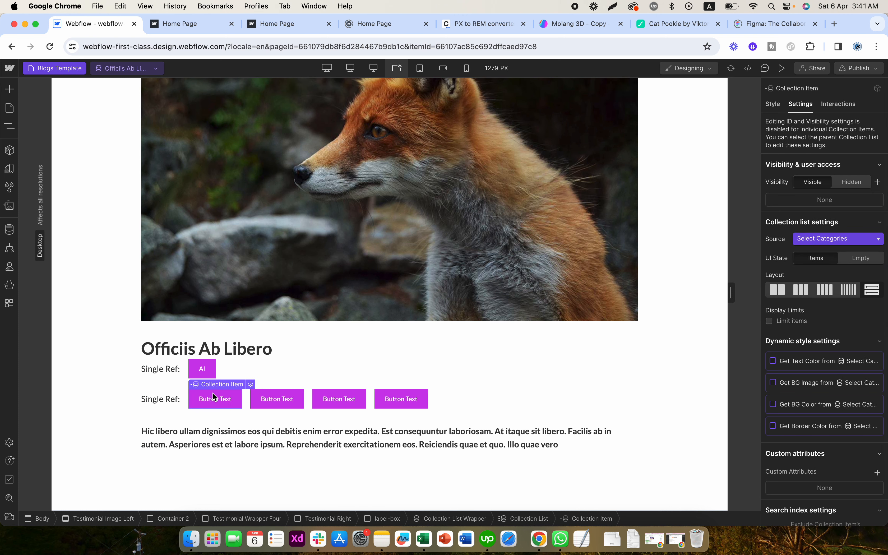
- Bind the text of the Label inside the Collection Item to the Name field of Select Categories
{"action": "left_click", "coordinate": [226, 398]}
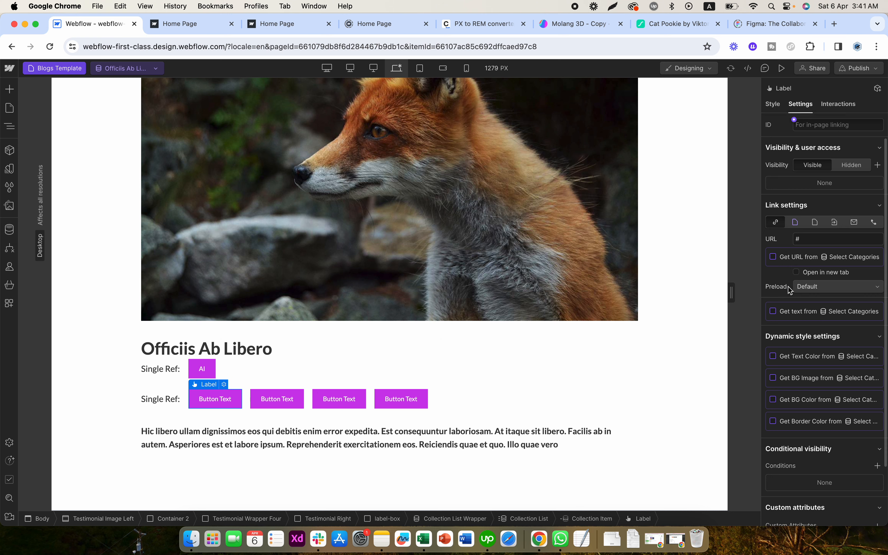
{"action": "left_click", "coordinate": [790, 321]}
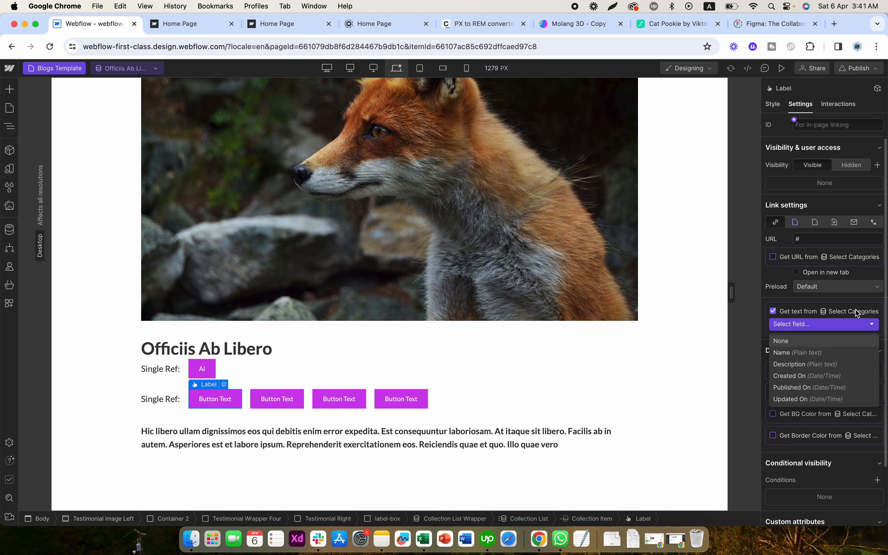
{"action": "left_click", "coordinate": [792, 352]}
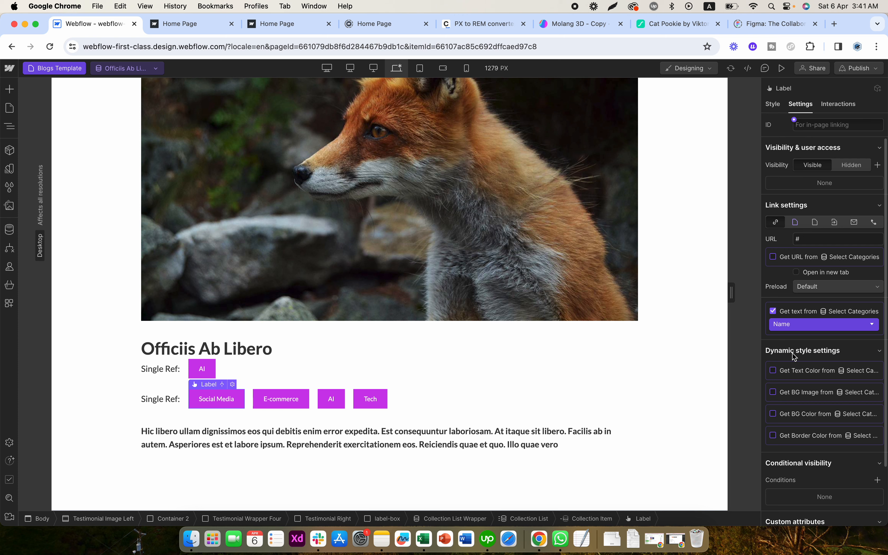
{"action": "left_click", "coordinate": [313, 401]}
- Link the Label inside the Collection Item to the Current Category collection page
{"action": "left_click", "coordinate": [232, 403]}
{"action": "left_click", "coordinate": [787, 258]}
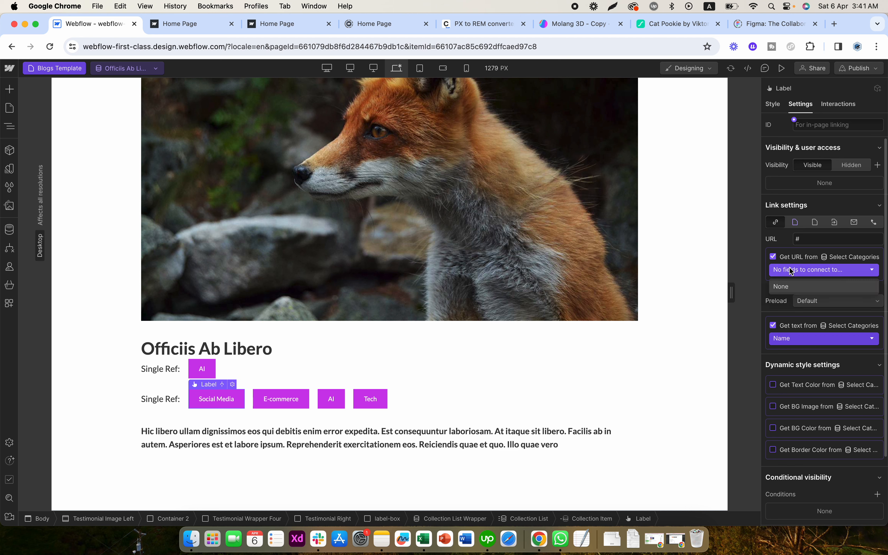
{"action": "left_click", "coordinate": [792, 257]}
{"action": "left_click", "coordinate": [795, 221]}
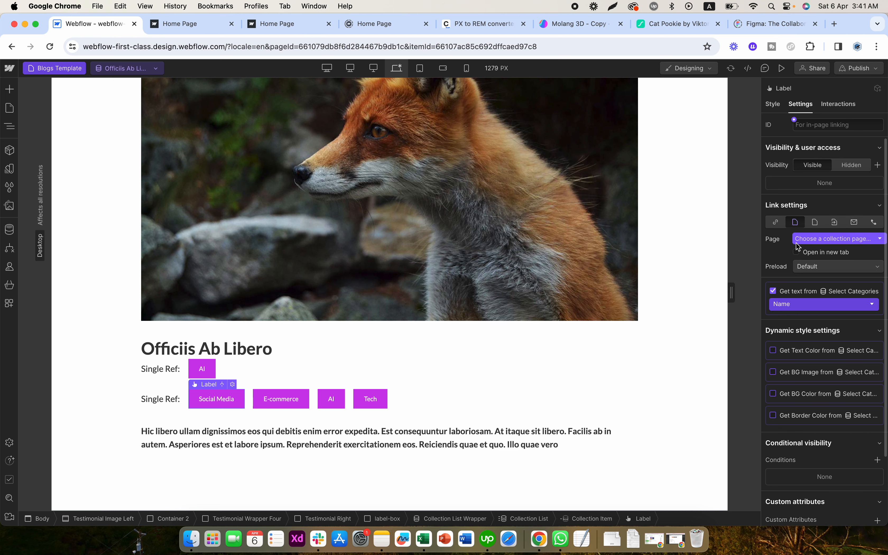
{"action": "left_click", "coordinate": [798, 240]}
{"action": "left_click", "coordinate": [818, 264]}
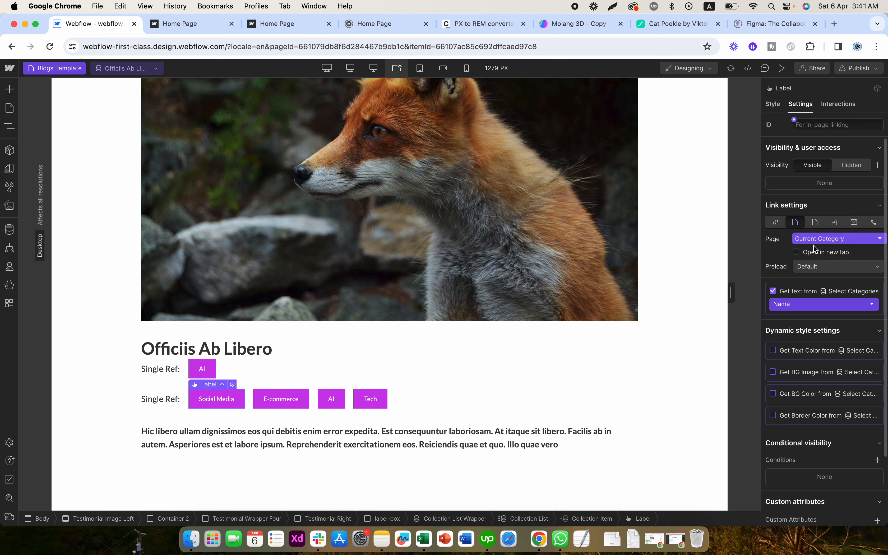
- Link the first row's Label to the Select Category reference's collection page
{"action": "left_click", "coordinate": [207, 369]}
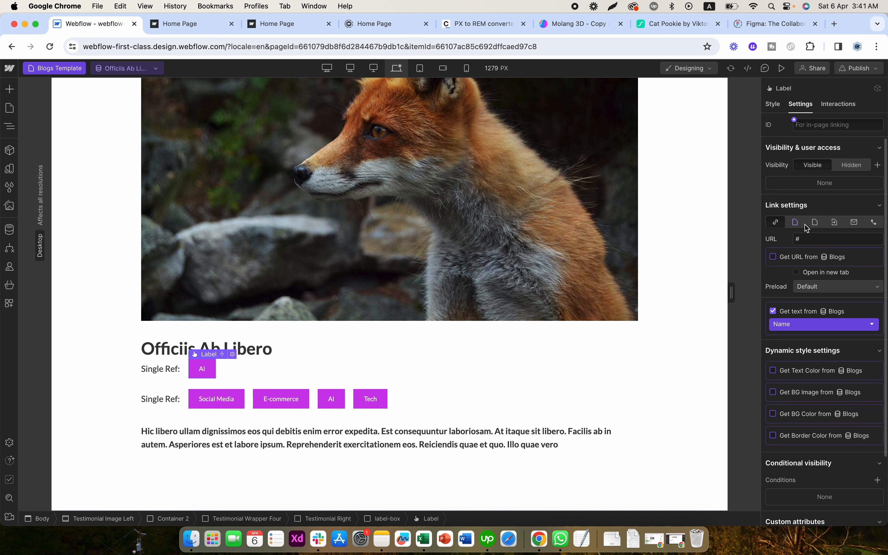
{"action": "left_click", "coordinate": [795, 222]}
{"action": "left_click", "coordinate": [812, 239]}
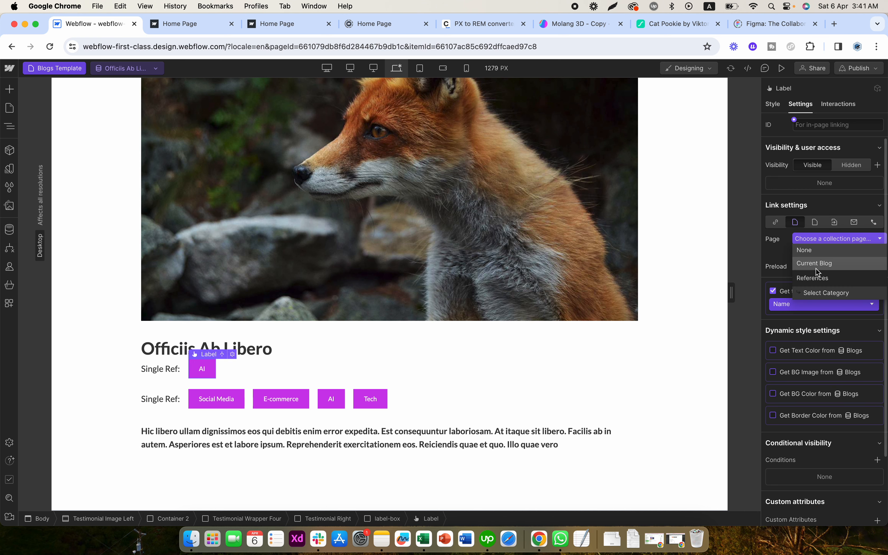
{"action": "left_click", "coordinate": [826, 292]}
{"action": "left_click", "coordinate": [391, 356]}
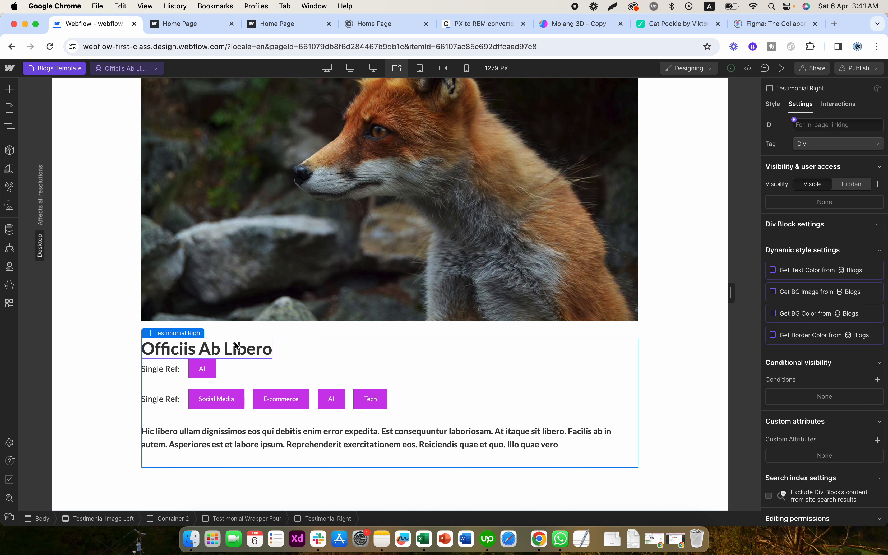
- Set the bottom margin of the blog title heading to 20 px
{"action": "left_click", "coordinate": [191, 350]}
{"action": "left_click", "coordinate": [772, 104]}
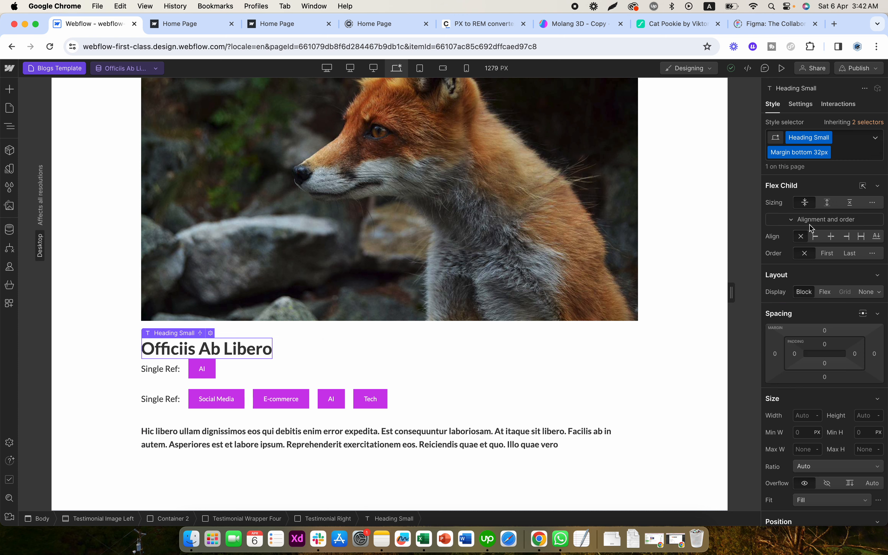
{"action": "left_click", "coordinate": [824, 377]}
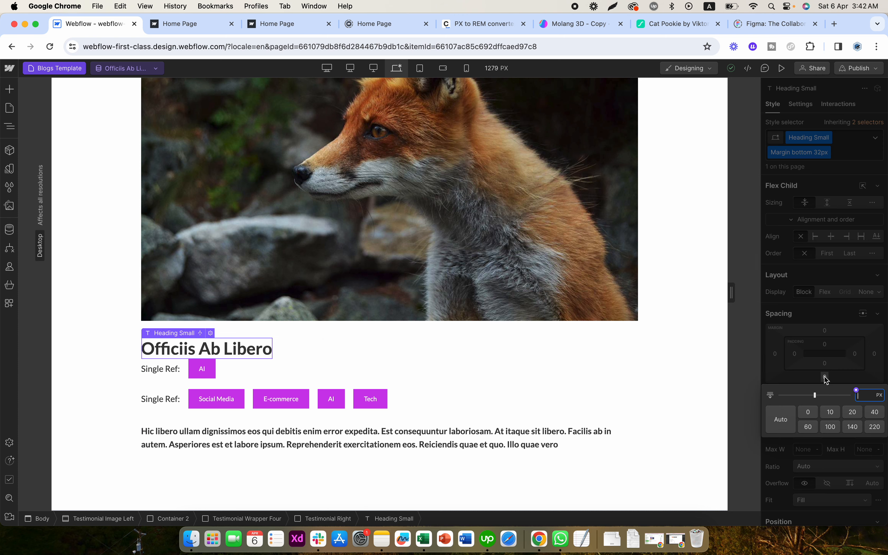
{"action": "left_click", "coordinate": [853, 412]}
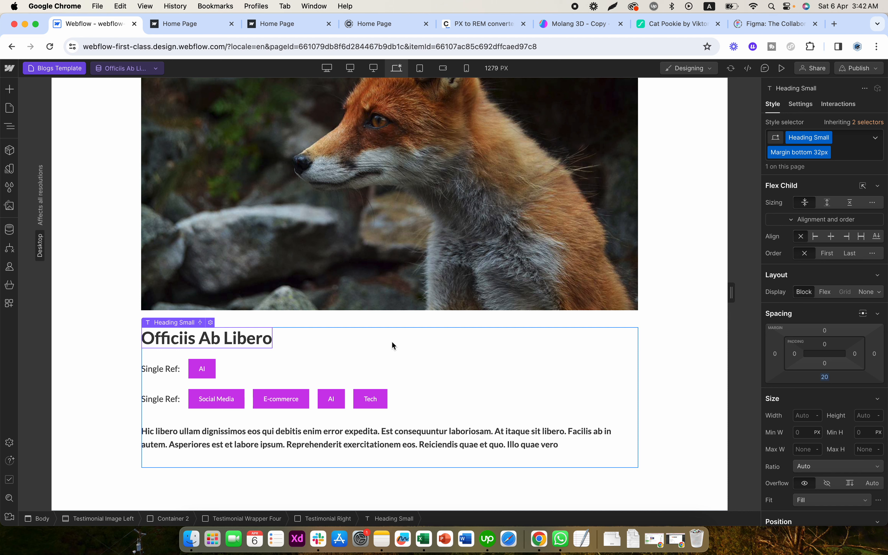
{"action": "left_click", "coordinate": [259, 360]}
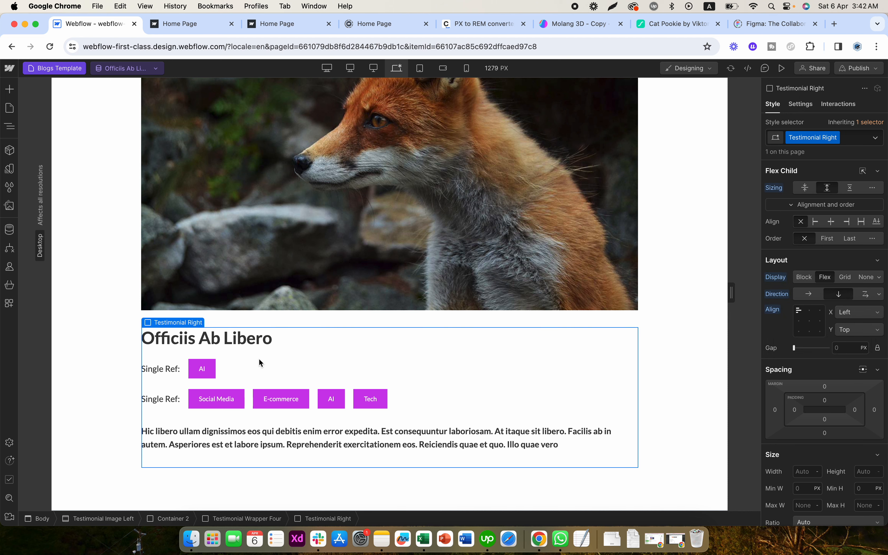
{"action": "left_click", "coordinate": [642, 382]}
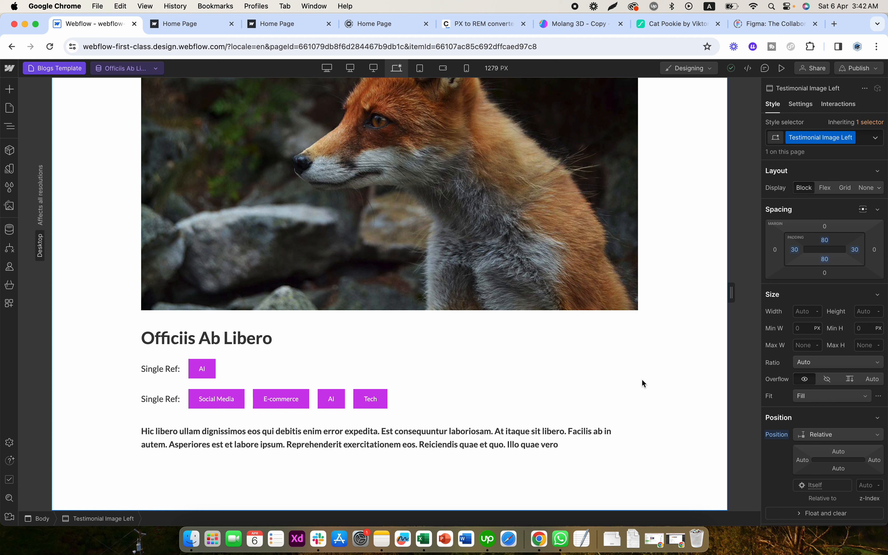
- Add a Rich Text block directly below the blog description paragraph
{"action": "left_click", "coordinate": [248, 397]}
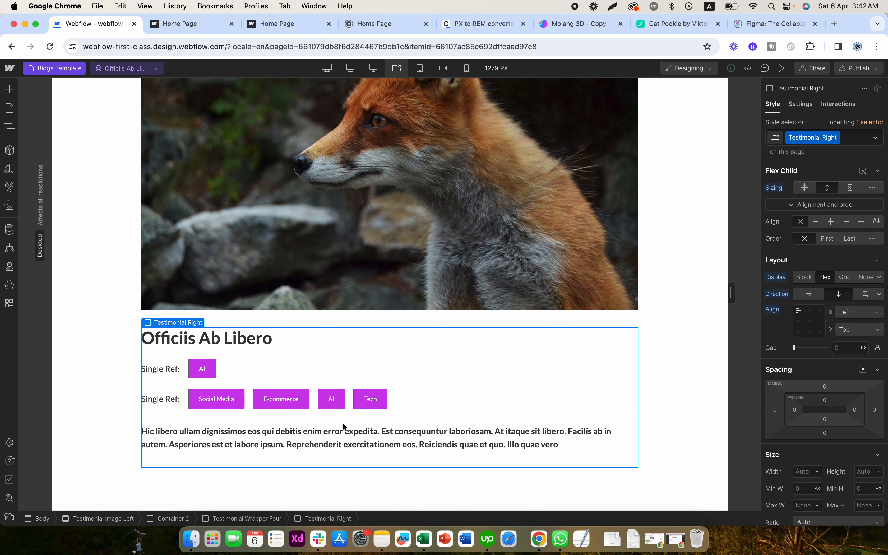
{"action": "left_click", "coordinate": [323, 433]}
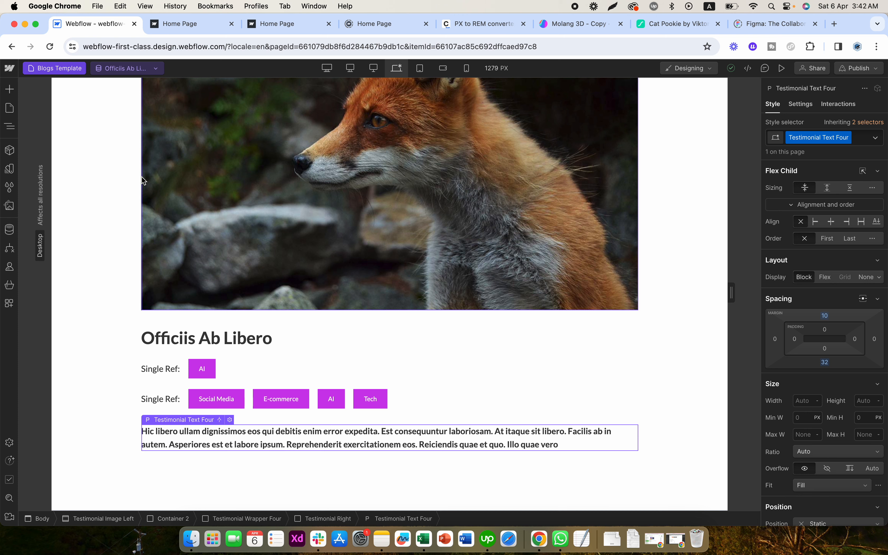
{"action": "left_click", "coordinate": [10, 93]}
{"action": "scroll", "coordinate": [73, 279], "scroll_direction": "down", "scroll_amount": 5}
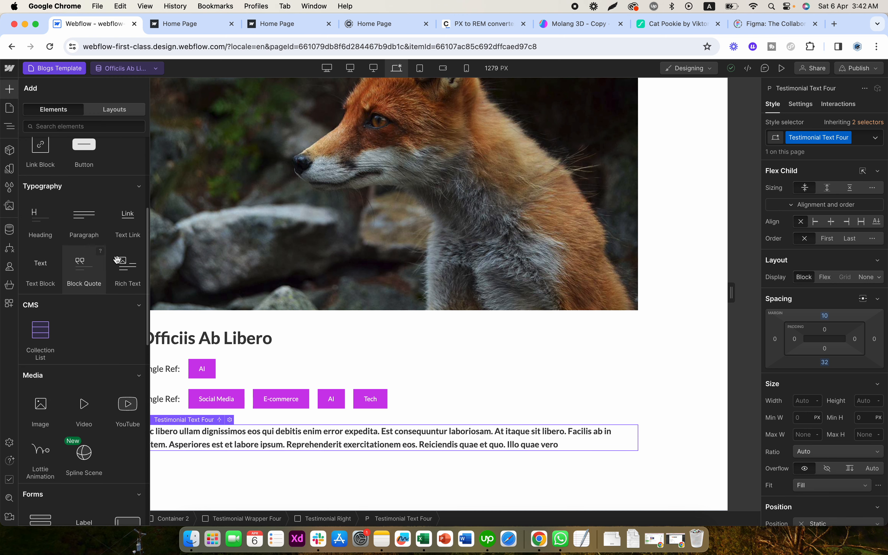
{"action": "left_click", "coordinate": [129, 275]}
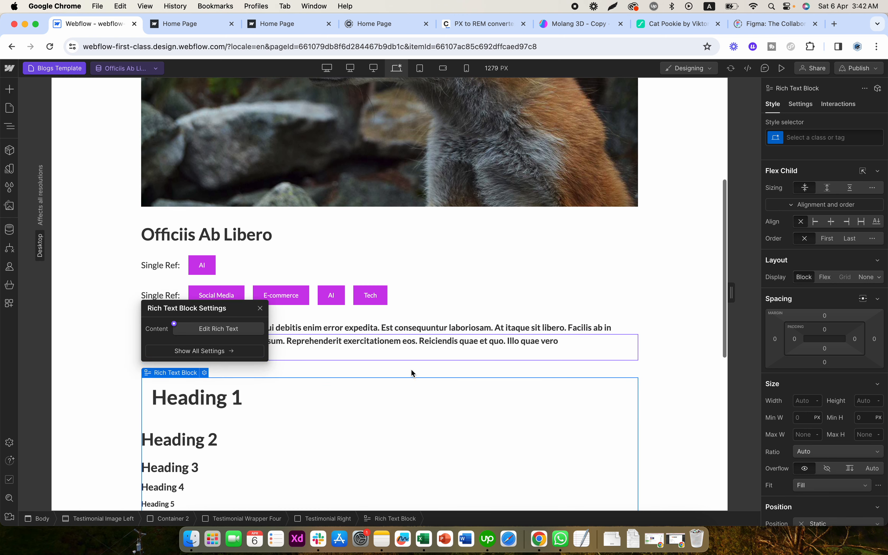
- Bind the Rich Text block's content to the Content field of Blogs and review the filled article
{"action": "left_click", "coordinate": [800, 104]}
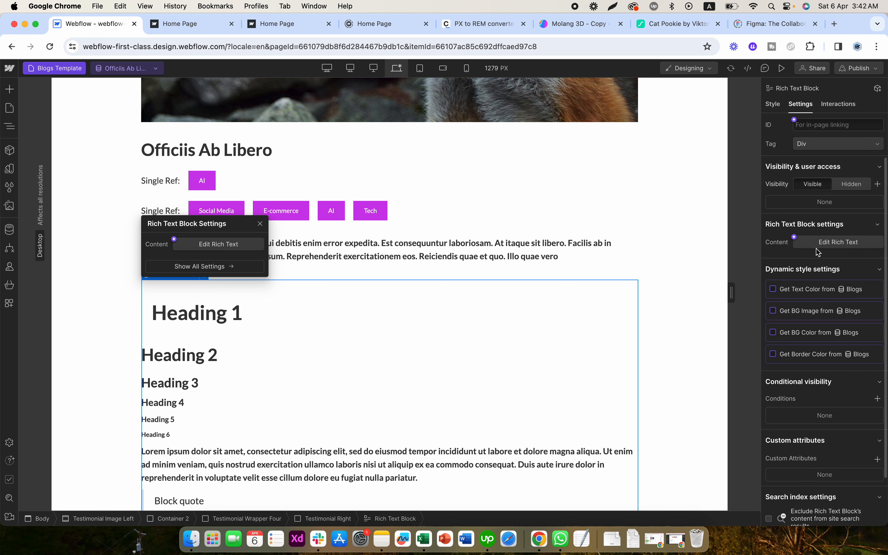
{"action": "left_click", "coordinate": [795, 237]}
{"action": "left_click", "coordinate": [798, 276]}
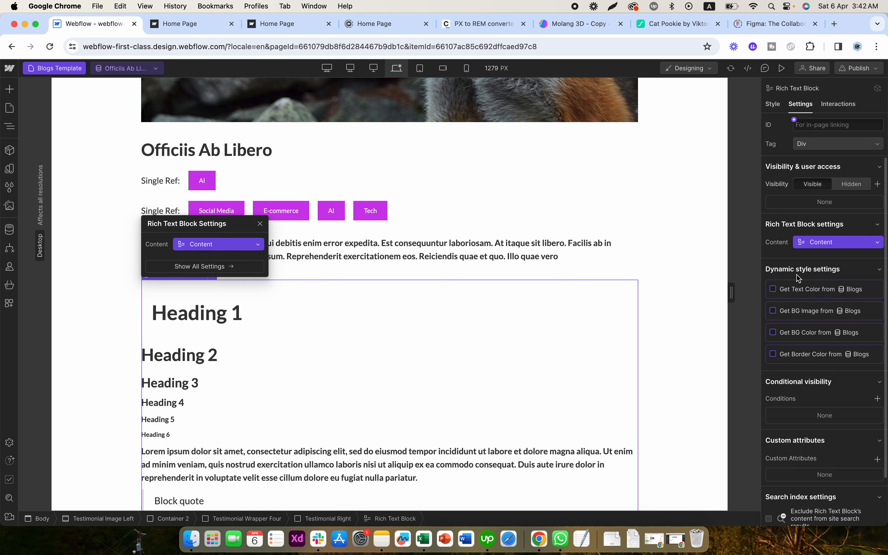
{"action": "scroll", "coordinate": [384, 334], "scroll_direction": "down", "scroll_amount": 10}
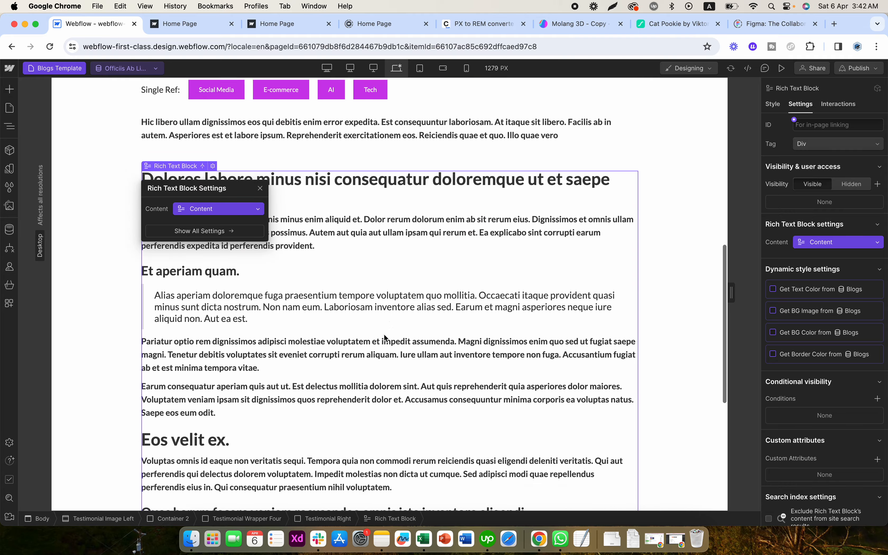
{"action": "left_click", "coordinate": [665, 340]}
{"action": "scroll", "coordinate": [665, 342], "scroll_direction": "up", "scroll_amount": 6}
{"action": "scroll", "coordinate": [666, 338], "scroll_direction": "up", "scroll_amount": 4}
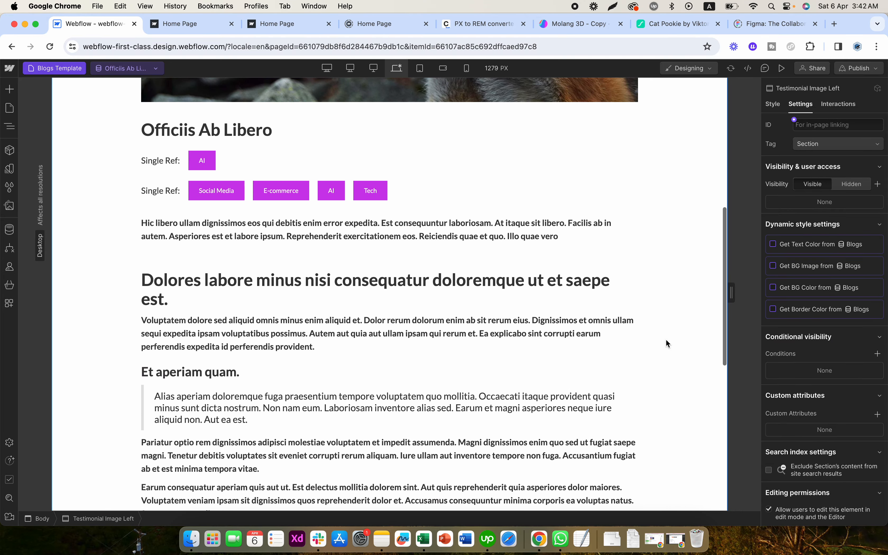
- Select the multi-reference Collection List and show the page at the 320 px mobile portrait breakpoint
{"action": "left_click", "coordinate": [247, 193]}
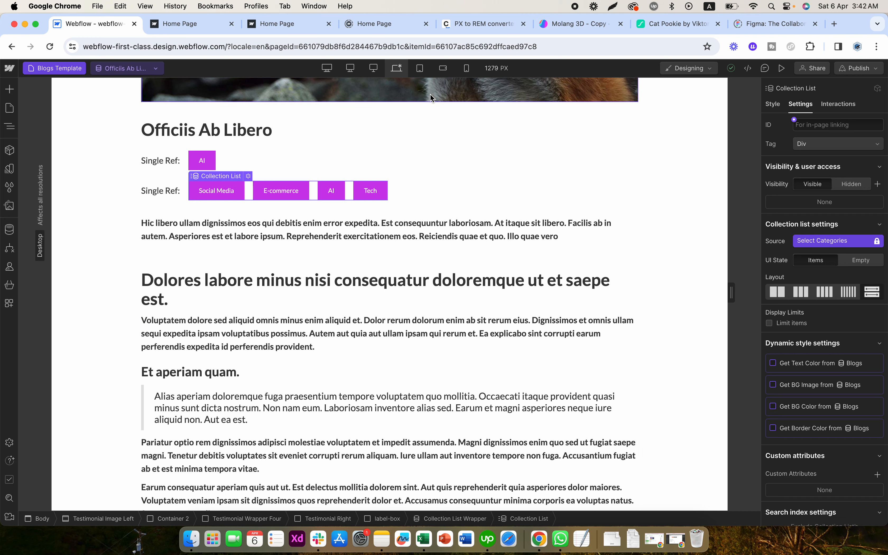
{"action": "left_click", "coordinate": [443, 69]}
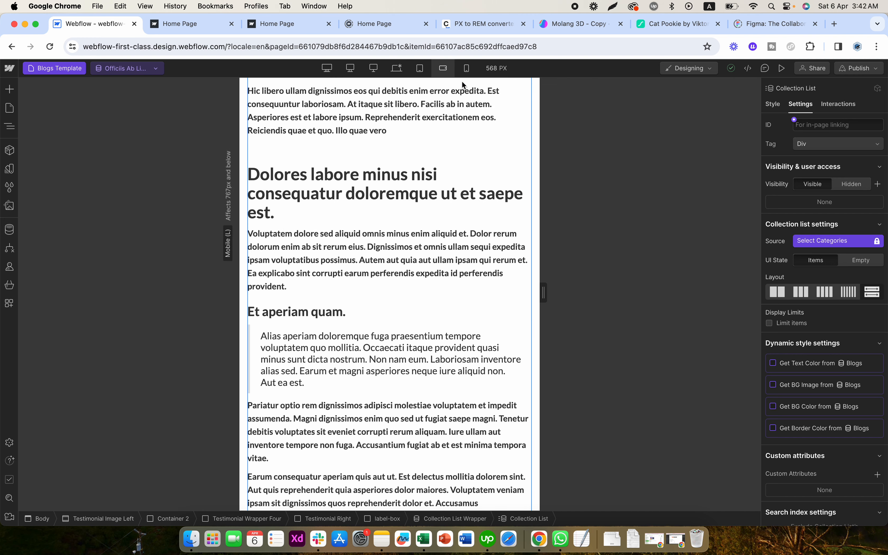
{"action": "left_click", "coordinate": [467, 70]}
{"action": "scroll", "coordinate": [439, 201], "scroll_direction": "up", "scroll_amount": 10}
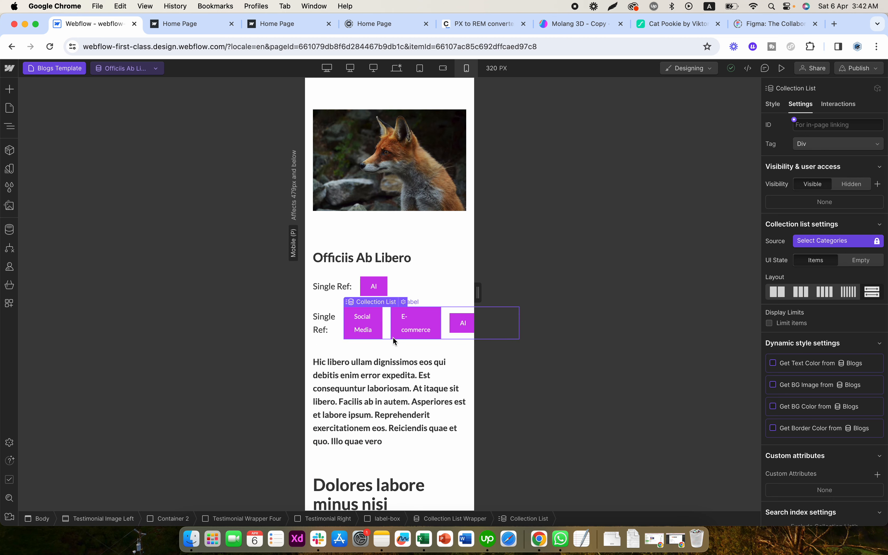
- Try a vertical direction and Block display on the Collection List, and reset its display setting
{"action": "left_click", "coordinate": [776, 105]}
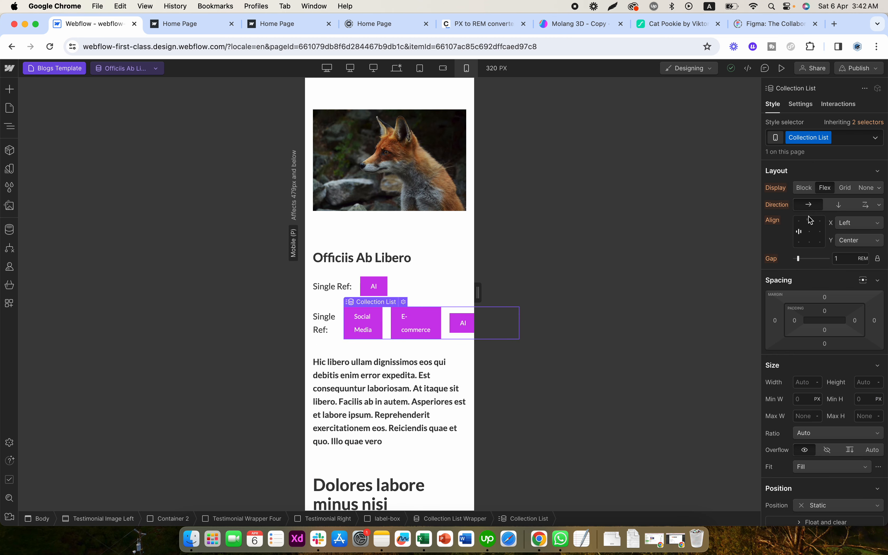
{"action": "left_click", "coordinate": [837, 204]}
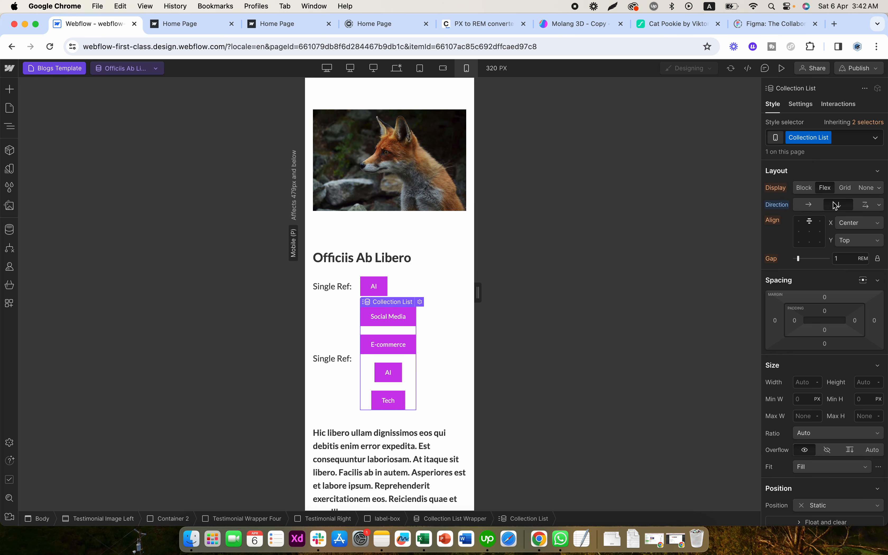
{"action": "left_click", "coordinate": [810, 205]}
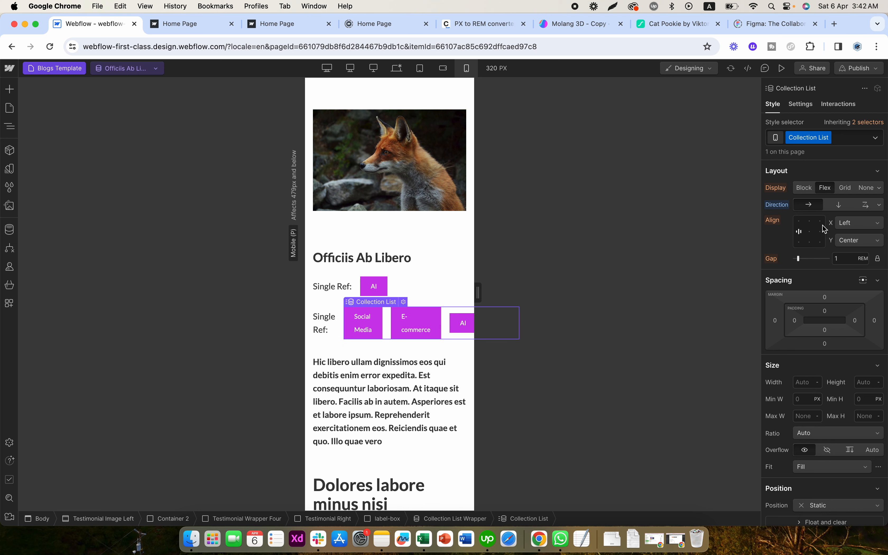
{"action": "left_click", "coordinate": [805, 188]}
{"action": "left_click", "coordinate": [780, 190]}
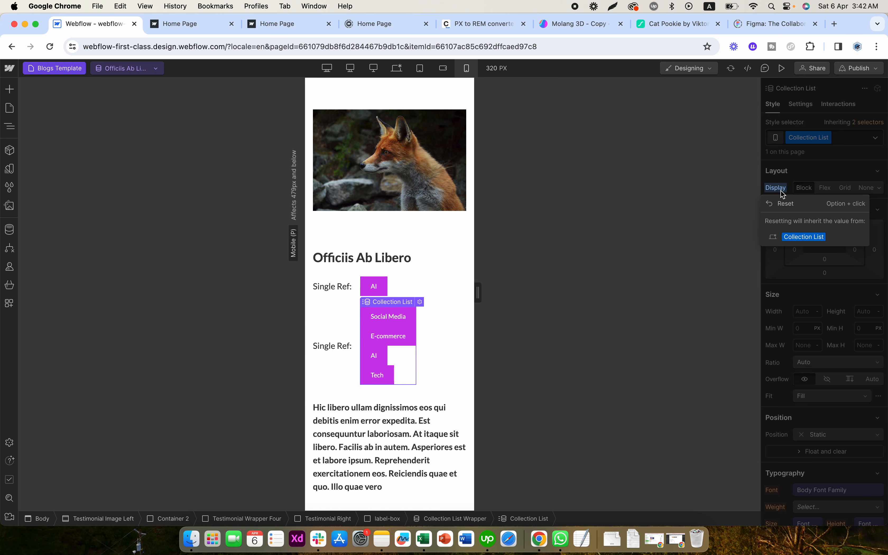
{"action": "left_click", "coordinate": [783, 203]}
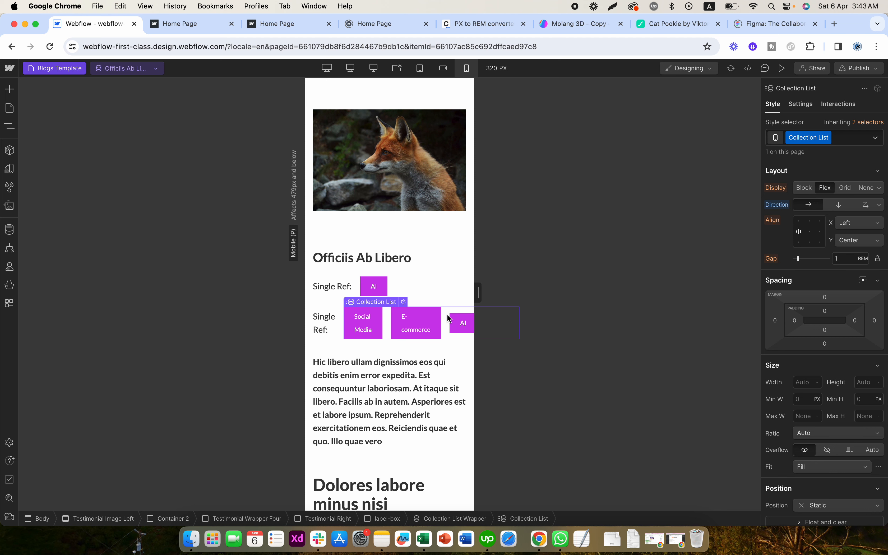
- Try Block, Flex and Inline-flex display on the Label in the Collection List, and reset its display setting
{"action": "left_click", "coordinate": [380, 326]}
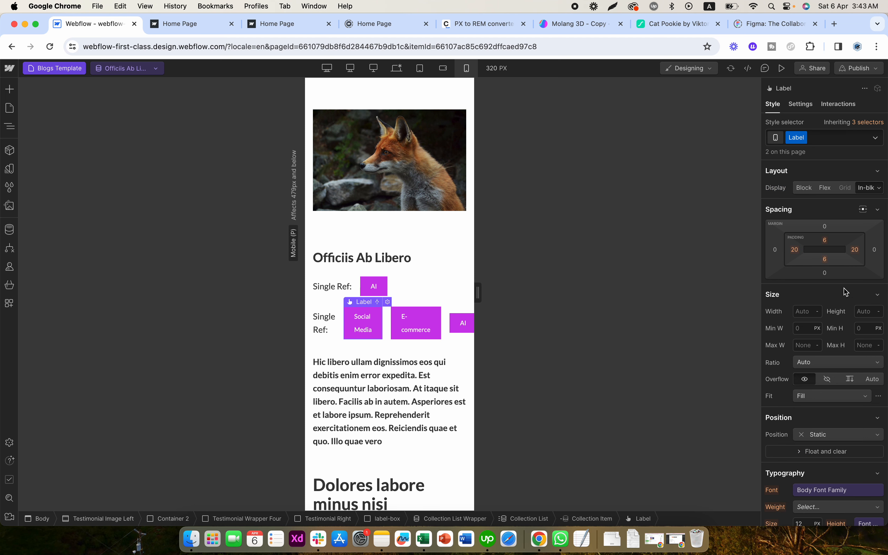
{"action": "left_click", "coordinate": [806, 189]}
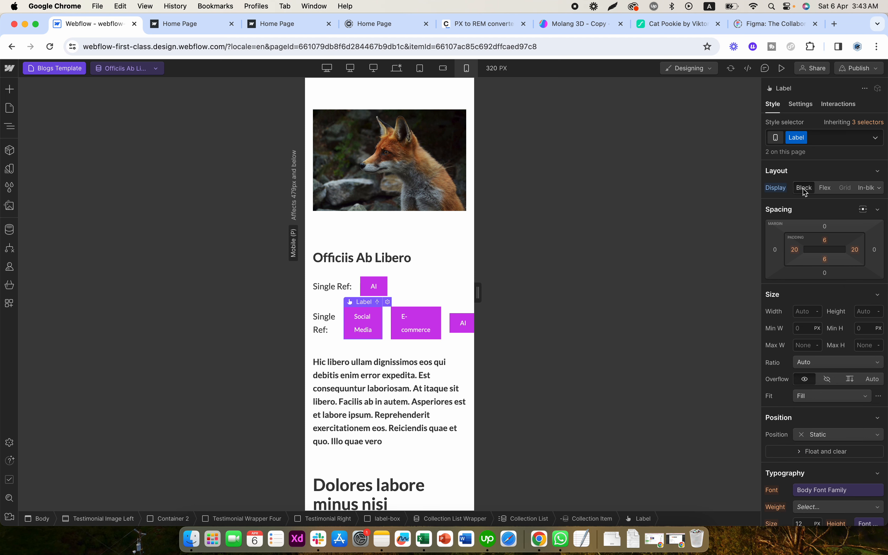
{"action": "left_click", "coordinate": [824, 189]}
{"action": "left_click", "coordinate": [866, 187]}
{"action": "left_click", "coordinate": [879, 188]}
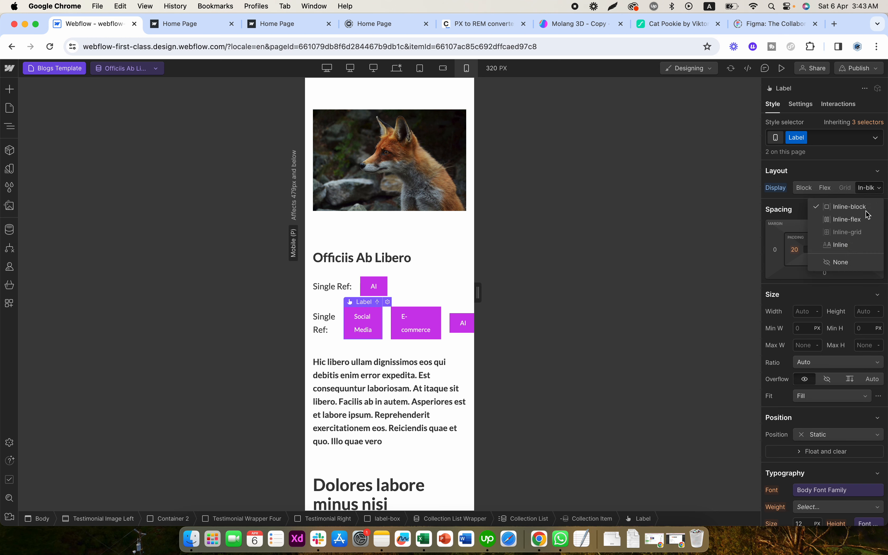
{"action": "left_click", "coordinate": [846, 220]}
{"action": "left_click", "coordinate": [779, 189]}
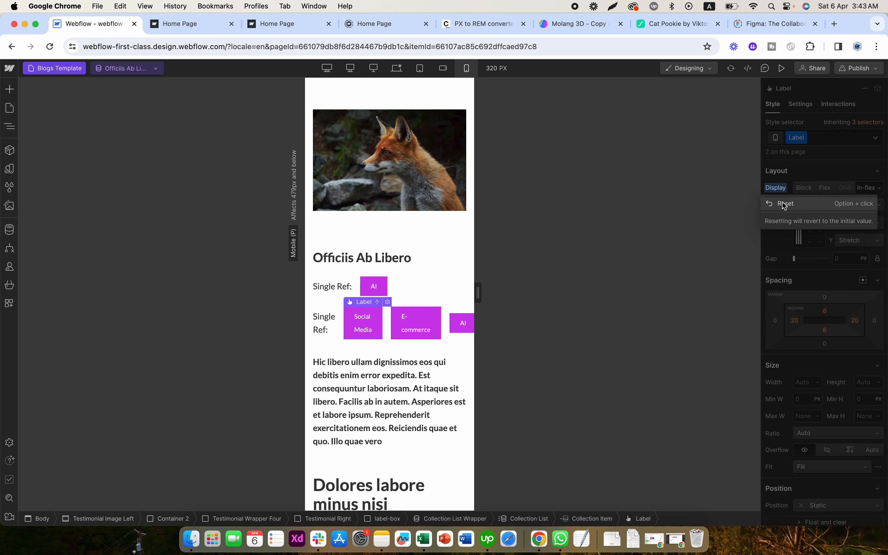
{"action": "left_click", "coordinate": [784, 205]}
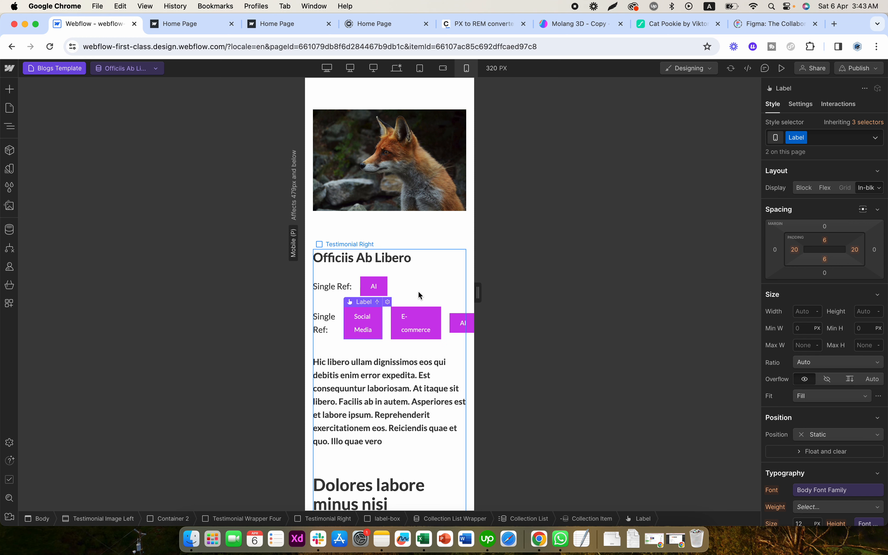
- Set the flex direction of the label-box rows to vertical for mobile portrait
{"action": "left_click", "coordinate": [343, 325]}
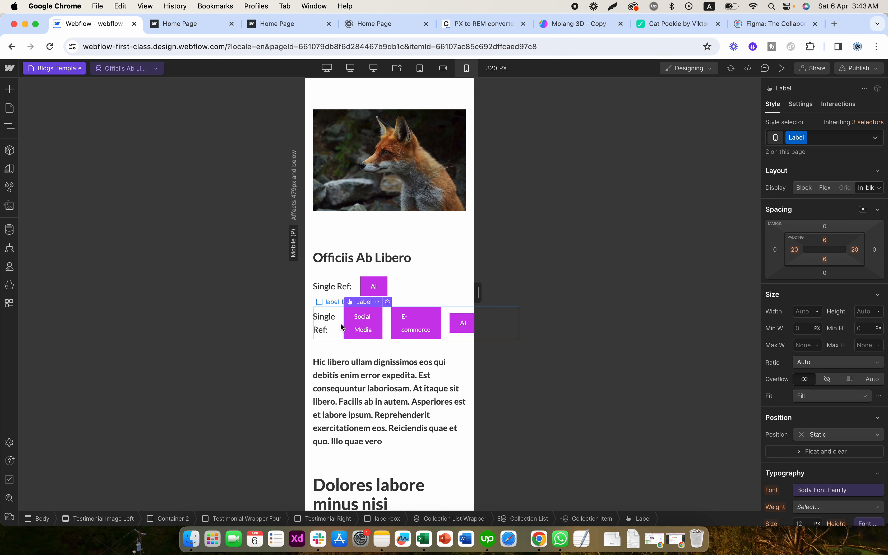
{"action": "left_click", "coordinate": [832, 297]}
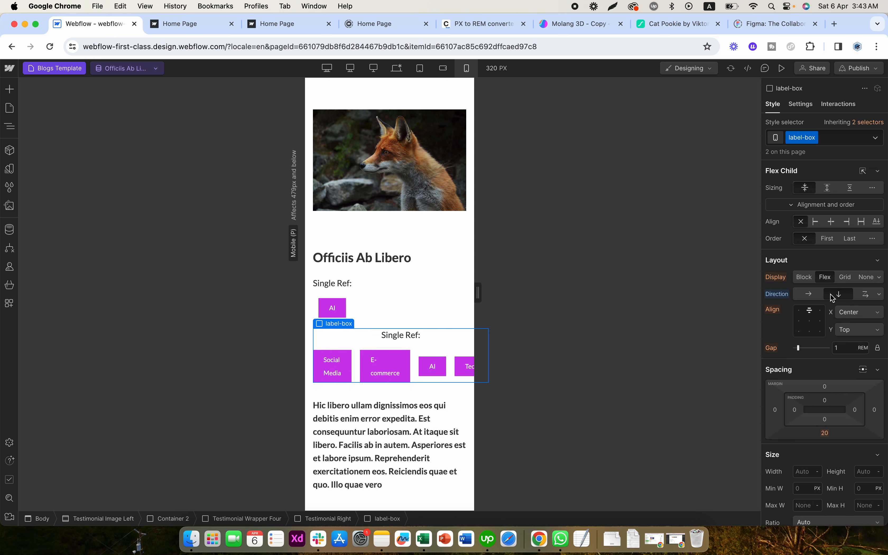
- Set the category Label's font size to 10 px and its line height to 14 px, unlinked from the variable
{"action": "left_click", "coordinate": [399, 374]}
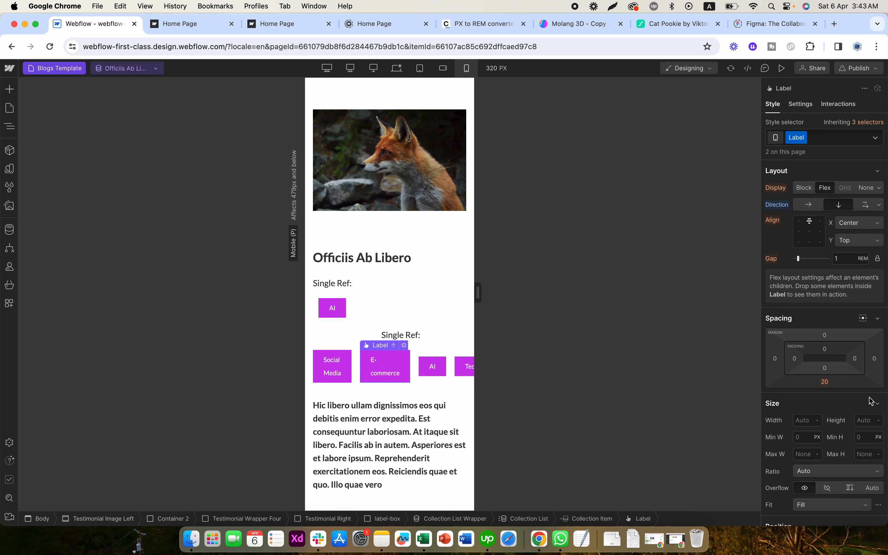
{"action": "scroll", "coordinate": [876, 419], "scroll_direction": "down", "scroll_amount": 10}
{"action": "left_click", "coordinate": [805, 343]}
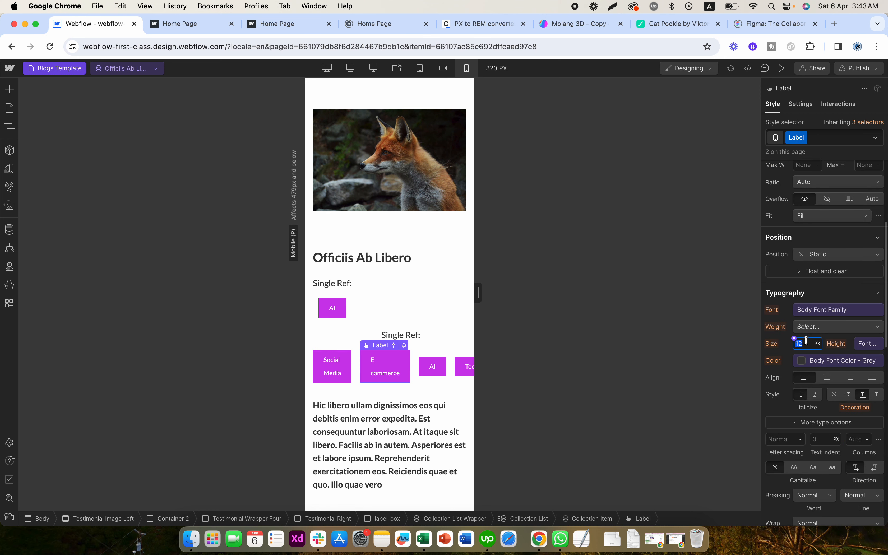
{"action": "type", "text": "10"}
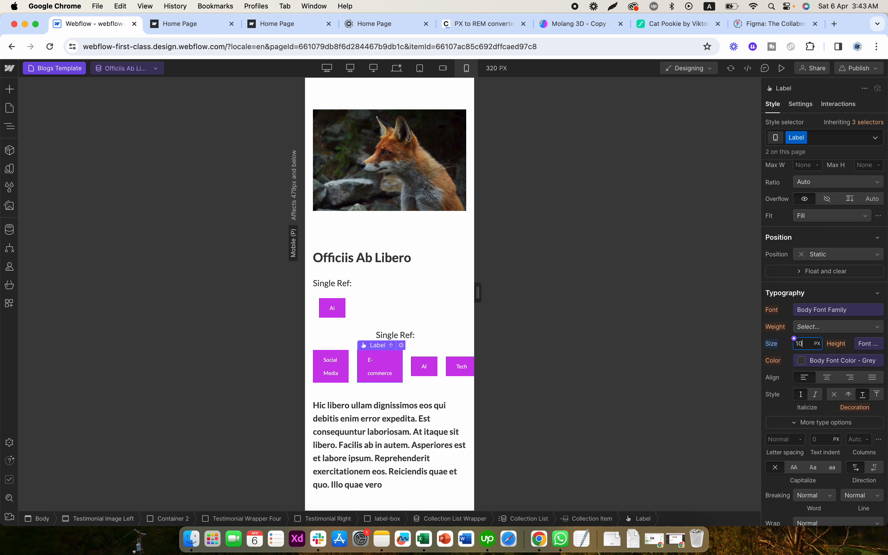
{"action": "left_click", "coordinate": [866, 345]}
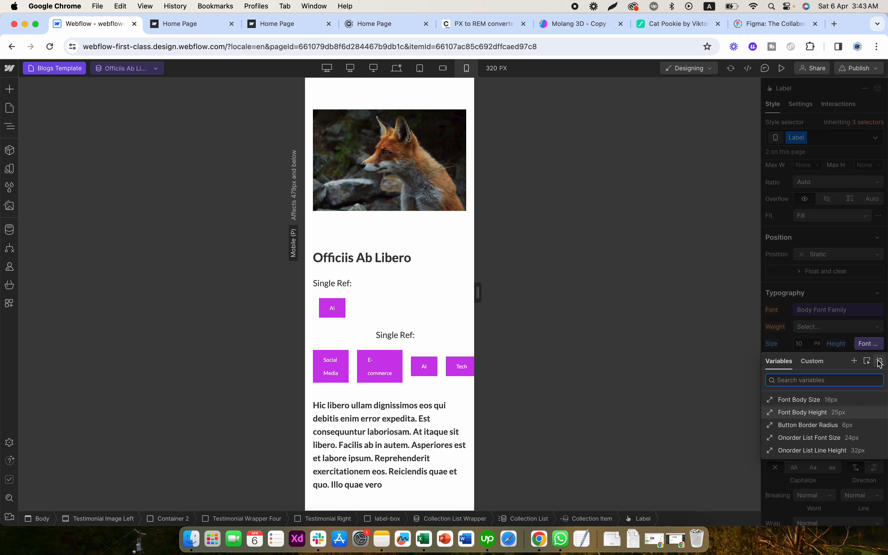
{"action": "left_click", "coordinate": [880, 363]}
{"action": "left_click", "coordinate": [869, 346]}
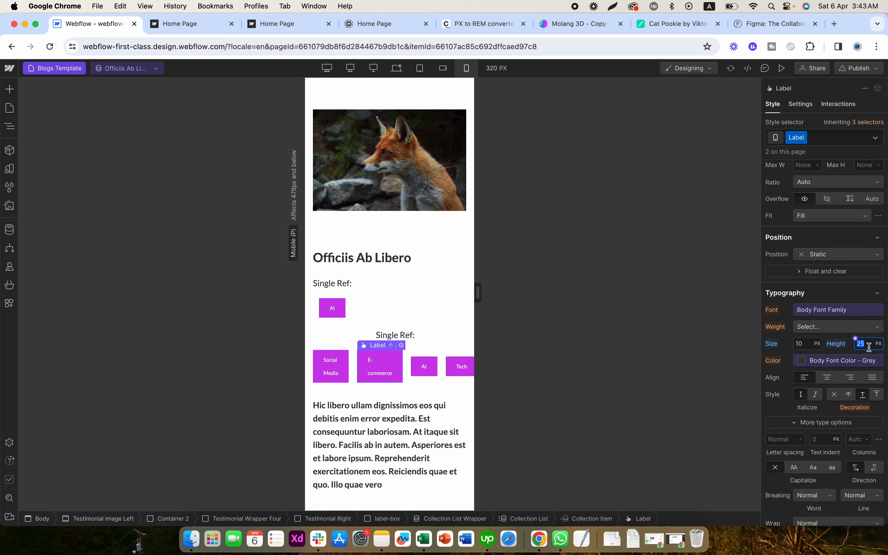
{"action": "type", "text": "14"}
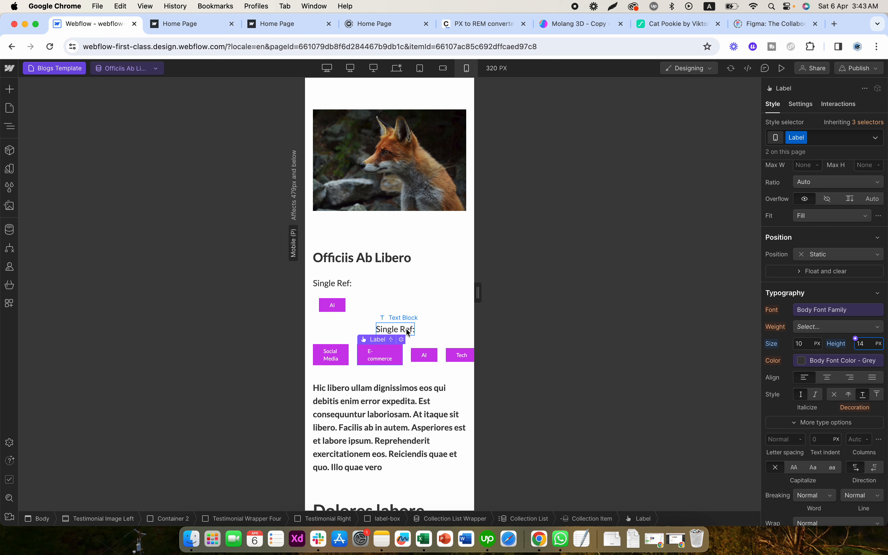
- Compare horizontal and vertical directions on the label-box, settling on vertical with Left and Center alignment
{"action": "left_click", "coordinate": [419, 332]}
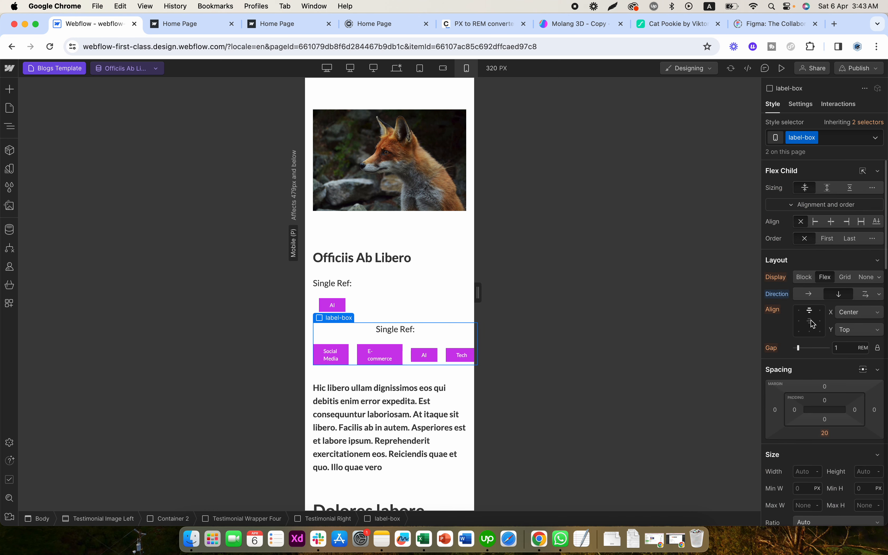
{"action": "left_click", "coordinate": [808, 293]}
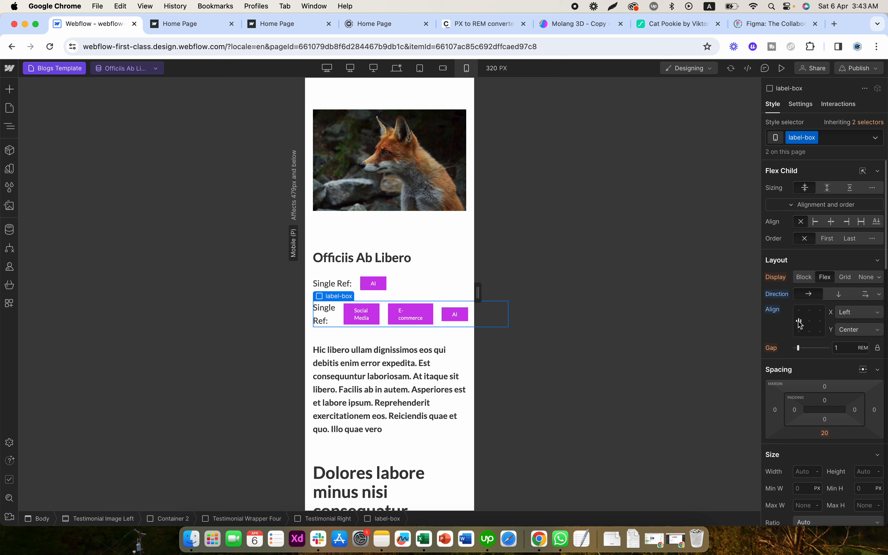
{"action": "left_click", "coordinate": [831, 298]}
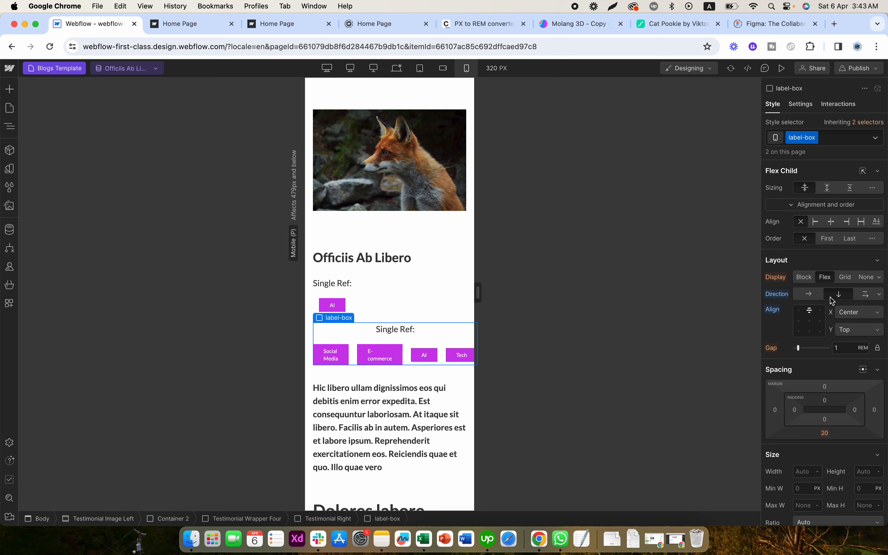
{"action": "left_click", "coordinate": [799, 321]}
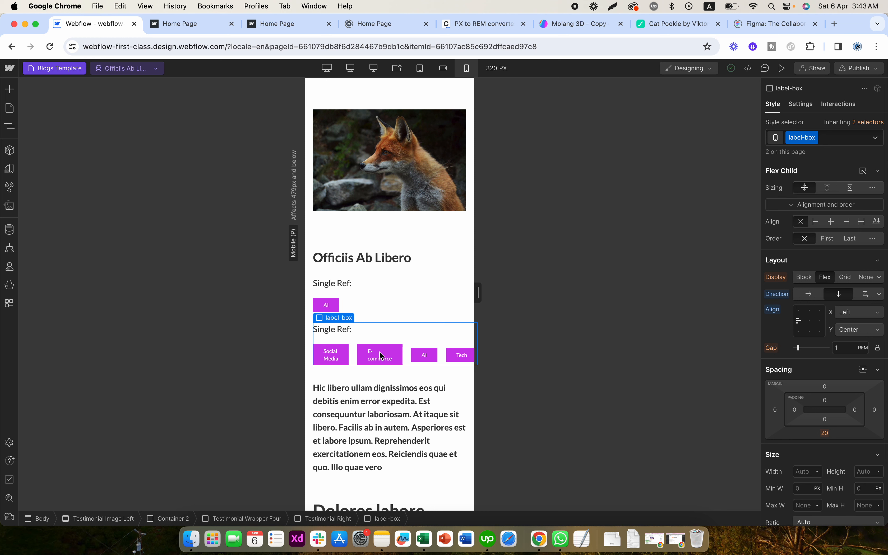
- Set the gap of the multi-reference Collection List to 0.4 REM
{"action": "left_click", "coordinate": [353, 357]}
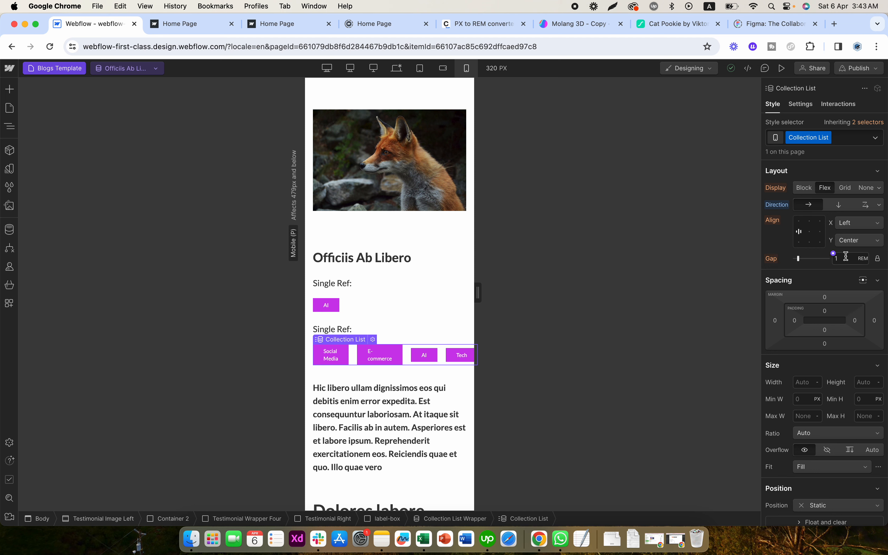
{"action": "type", "text": "0.4"}
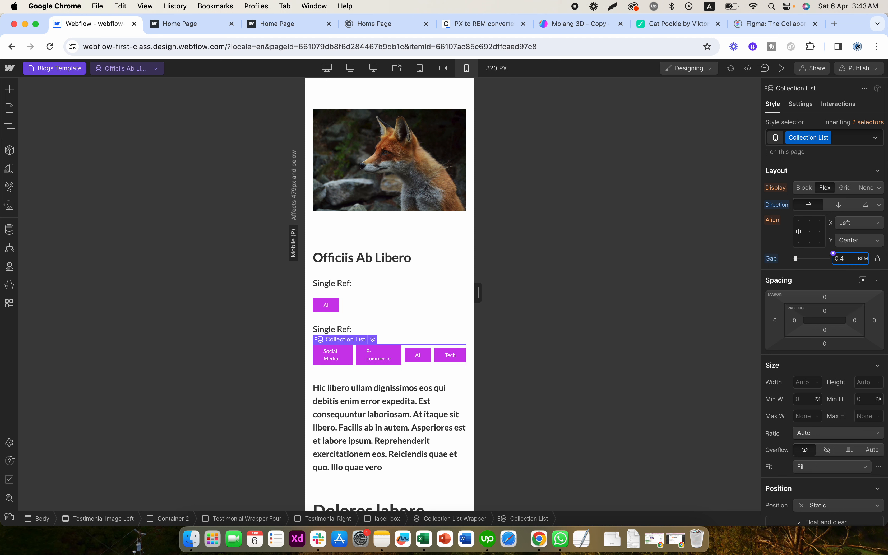
- Set the left and right padding of the category Label to 10 px for mobile portrait
{"action": "left_click", "coordinate": [381, 352]}
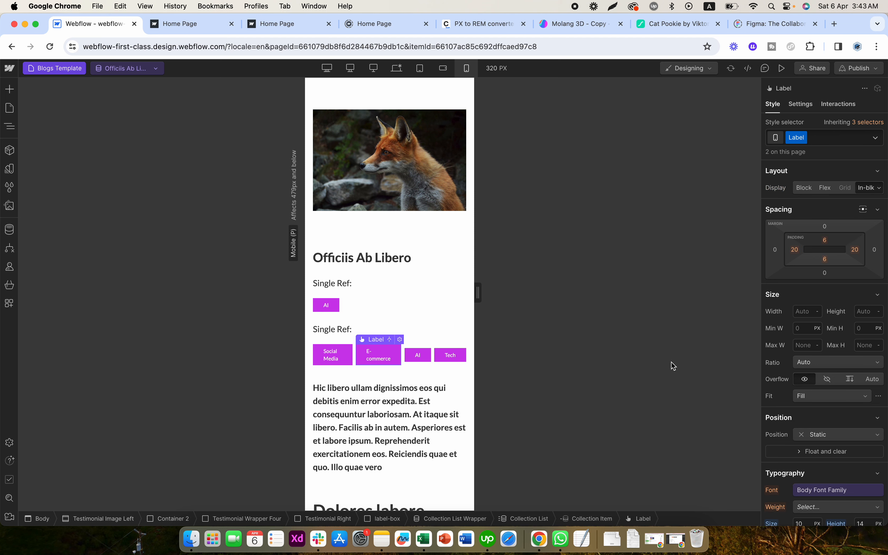
{"action": "scroll", "coordinate": [818, 377], "scroll_direction": "down", "scroll_amount": 5}
{"action": "scroll", "coordinate": [819, 330], "scroll_direction": "up", "scroll_amount": 5}
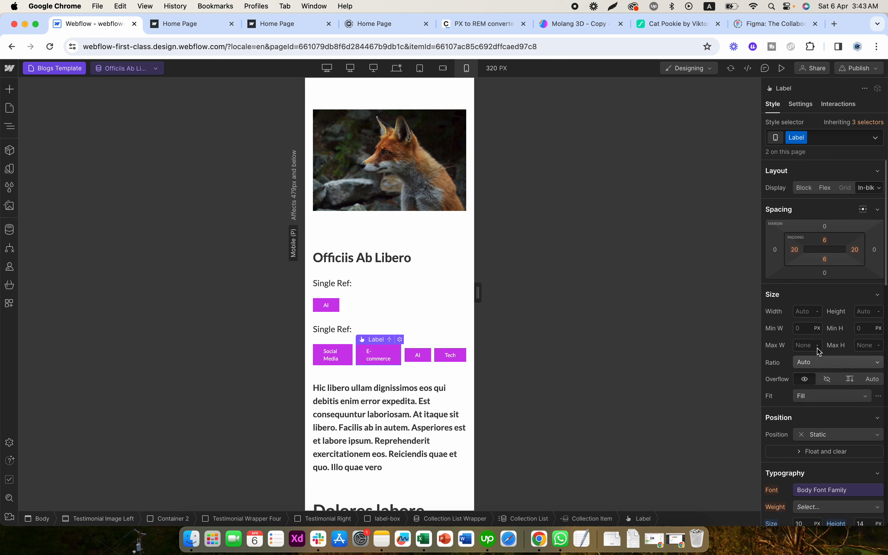
{"action": "left_click", "coordinate": [795, 250]}
{"action": "type", "text": "10"}
{"action": "key", "text": "Return"}
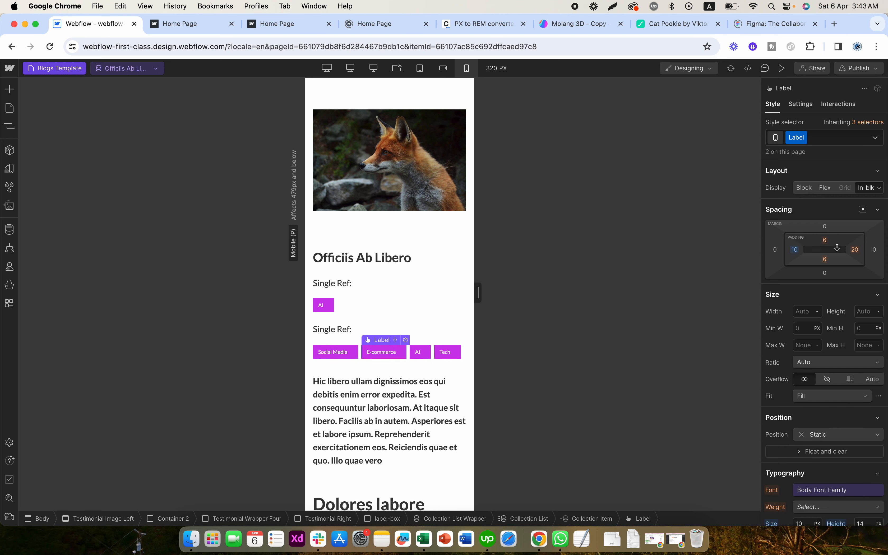
{"action": "left_click", "coordinate": [854, 250]}
{"action": "type", "text": "10"}
{"action": "key", "text": "Return"}
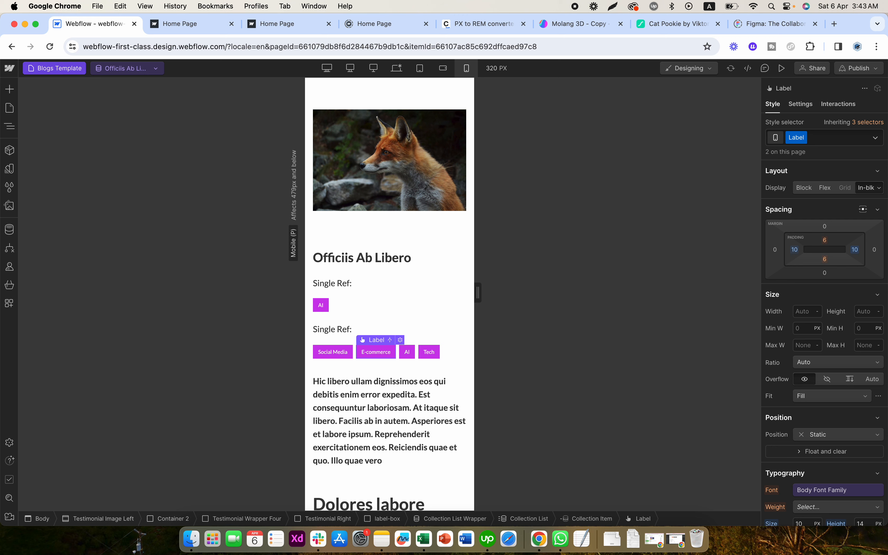
- Set the gap of the multi-reference label-box to 0.5 REM
{"action": "left_click", "coordinate": [450, 349]}
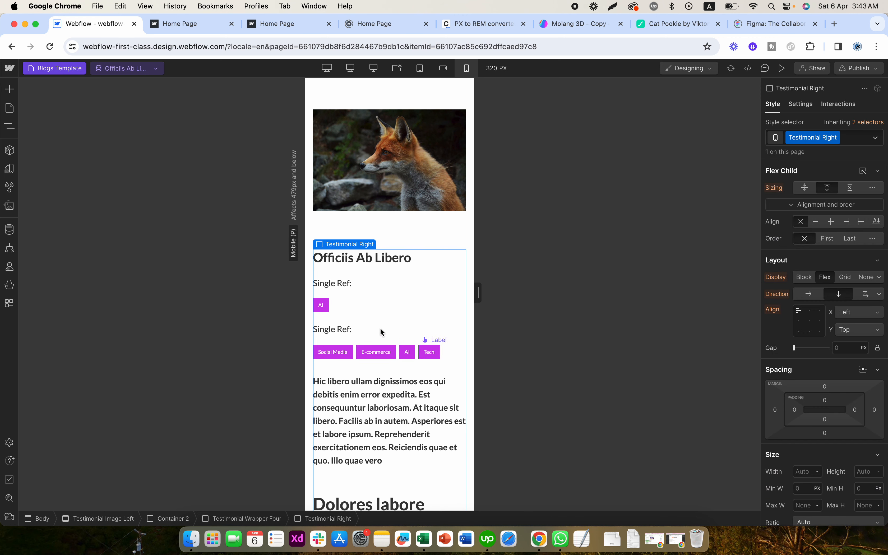
{"action": "left_click", "coordinate": [354, 333]}
{"action": "left_click", "coordinate": [849, 348]}
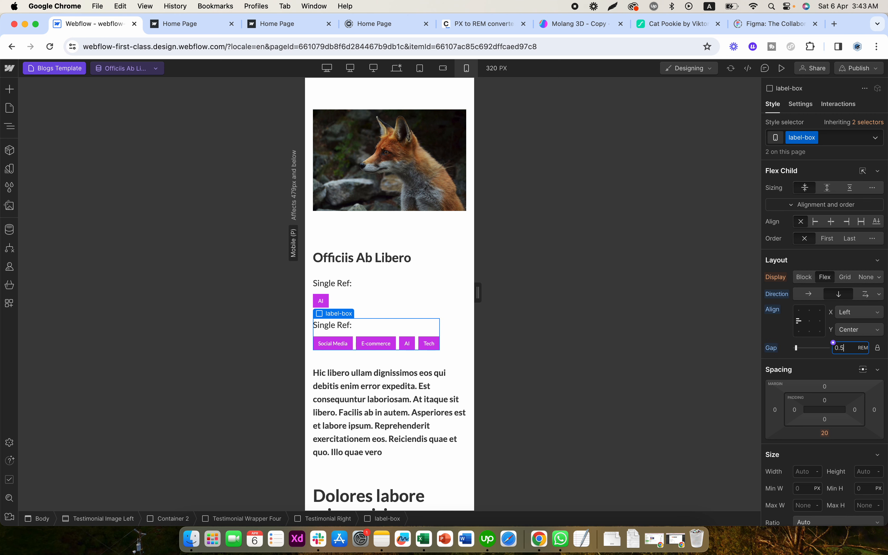
- Unlink the description paragraph's font size from its variable, set it to 14 px and set the weight to 400 - Normal
{"action": "left_click", "coordinate": [446, 416]}
{"action": "scroll", "coordinate": [873, 367], "scroll_direction": "down", "scroll_amount": 8}
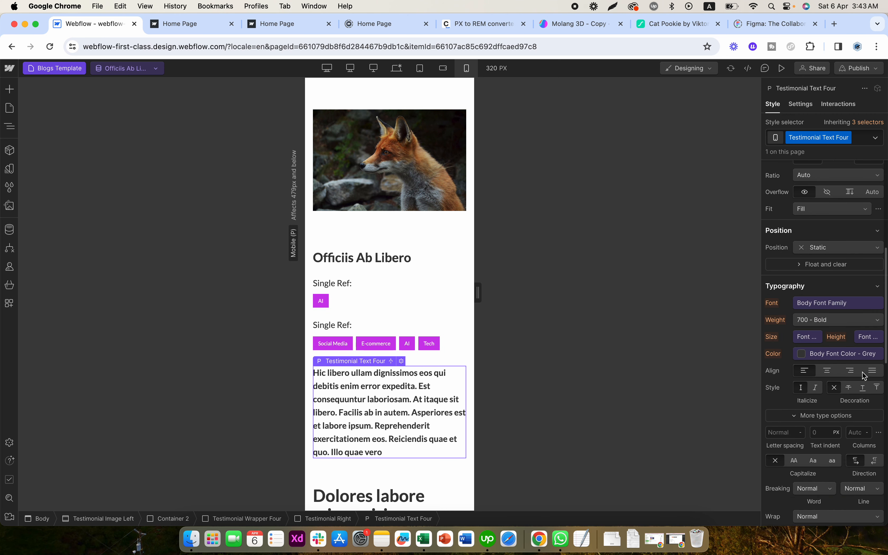
{"action": "left_click", "coordinate": [806, 336]}
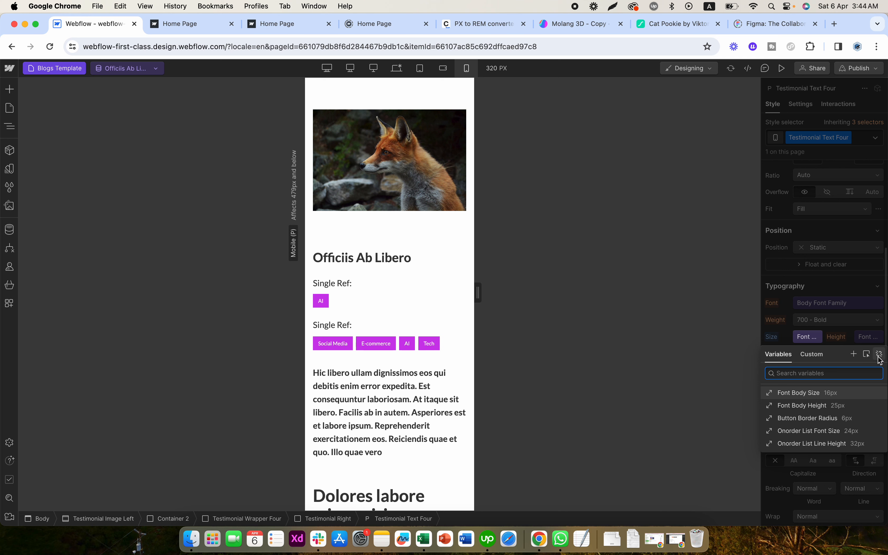
{"action": "left_click", "coordinate": [879, 355]}
{"action": "left_click", "coordinate": [795, 333]}
{"action": "left_click", "coordinate": [805, 337]}
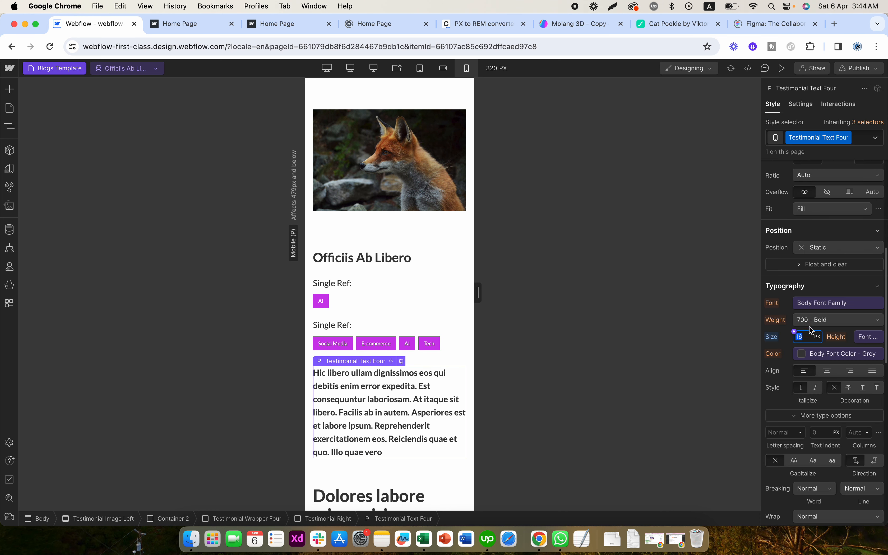
{"action": "left_click", "coordinate": [810, 321]}
{"action": "left_click", "coordinate": [814, 279]}
{"action": "left_click", "coordinate": [807, 336]}
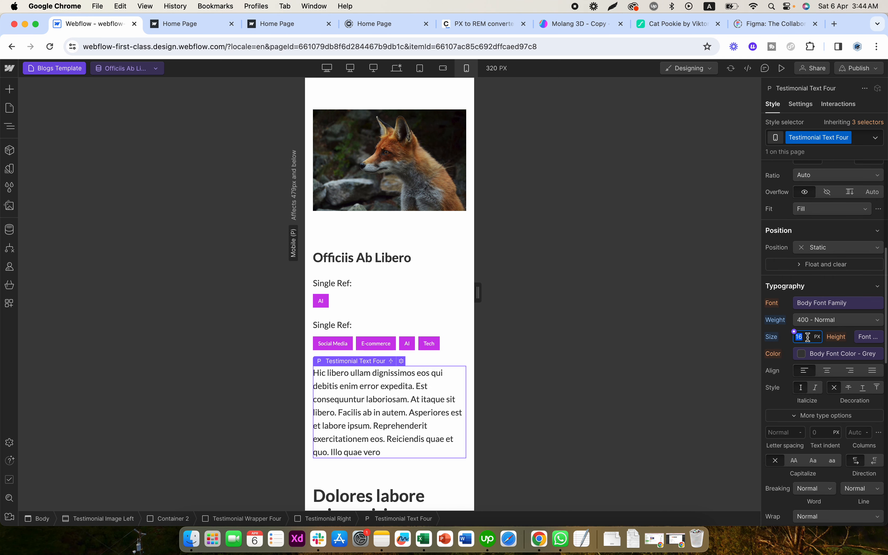
{"action": "type", "text": "14"}
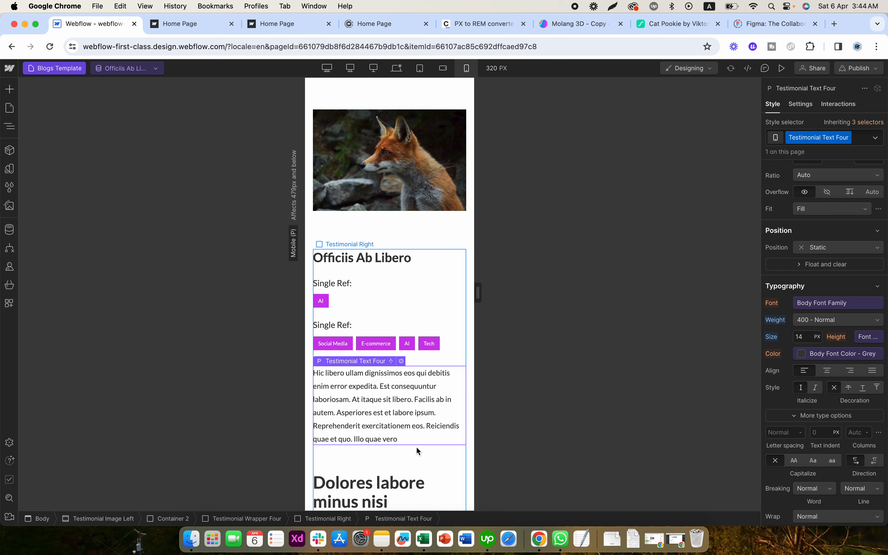
- Give the Rich Text Block below the description a new class named rich-content
{"action": "left_click", "coordinate": [416, 446]}
{"action": "scroll", "coordinate": [416, 446], "scroll_direction": "down", "scroll_amount": 1}
{"action": "scroll", "coordinate": [416, 446], "scroll_direction": "down", "scroll_amount": 8}
{"action": "left_click", "coordinate": [397, 304]}
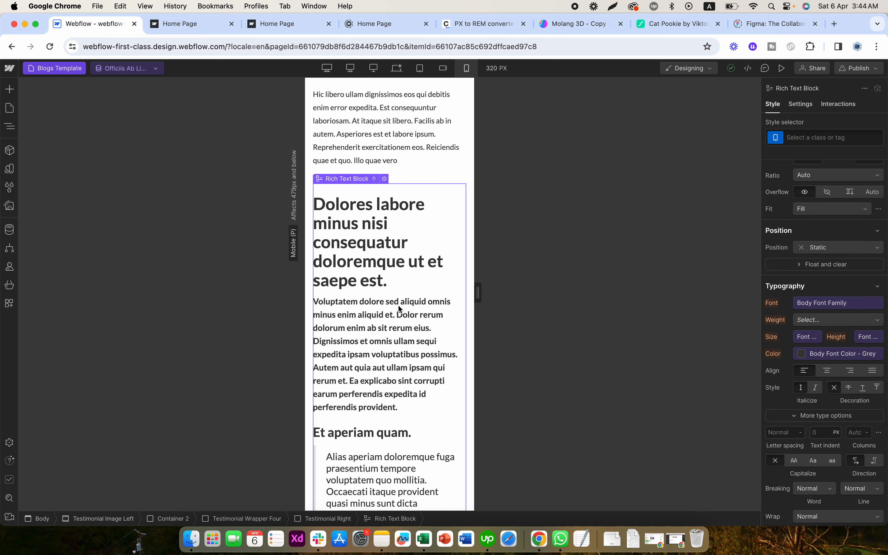
{"action": "left_click", "coordinate": [827, 137]}
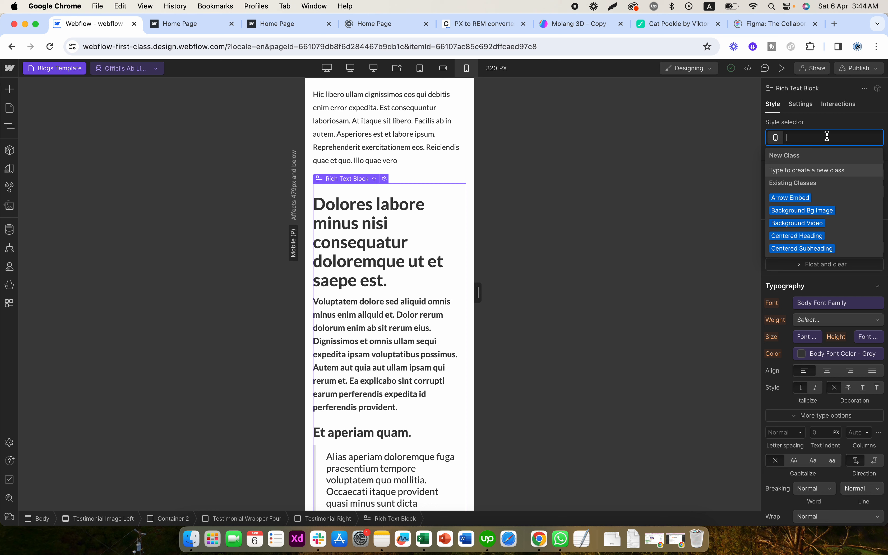
{"action": "type", "text": "rich-content"}
{"action": "key", "text": "Return"}
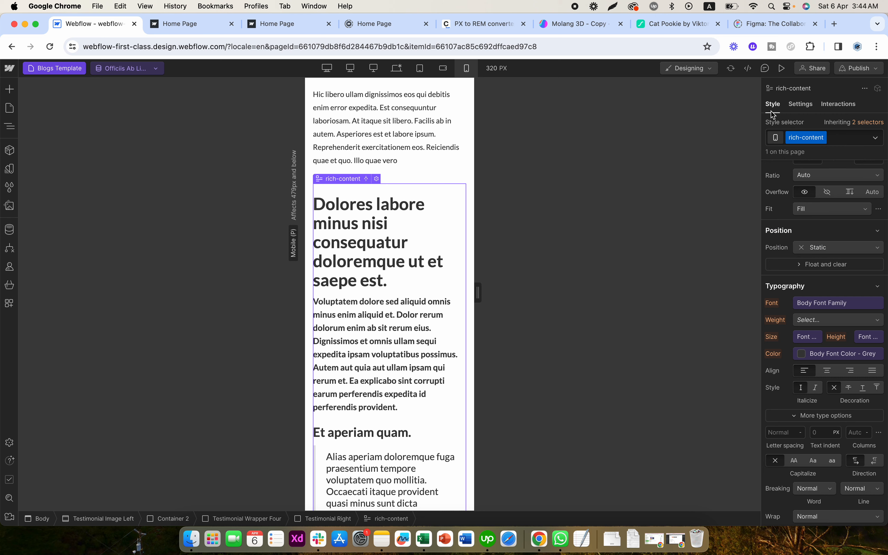
- Disconnect the rich-content block from the Blogs Content field to expose its editable sample elements
{"action": "left_click", "coordinate": [800, 104]}
{"action": "left_click", "coordinate": [816, 243]}
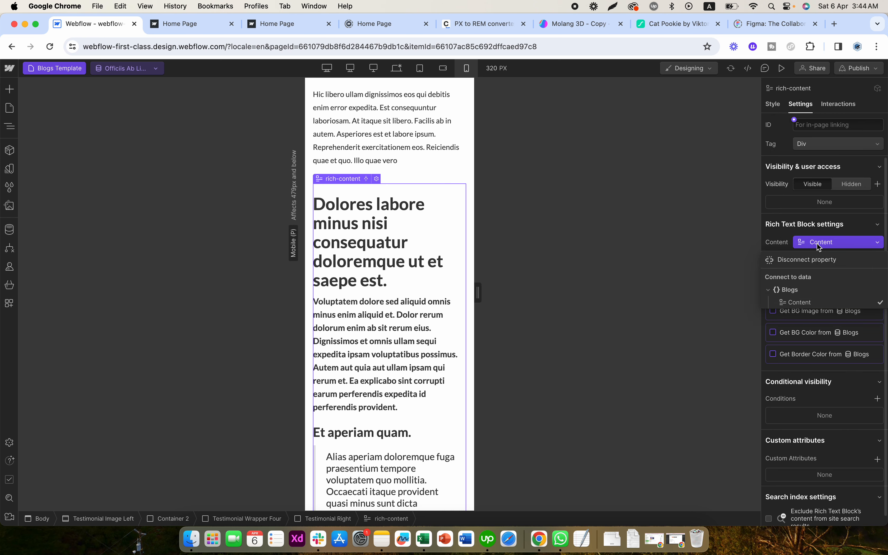
{"action": "left_click", "coordinate": [802, 261]}
{"action": "left_click", "coordinate": [358, 224]}
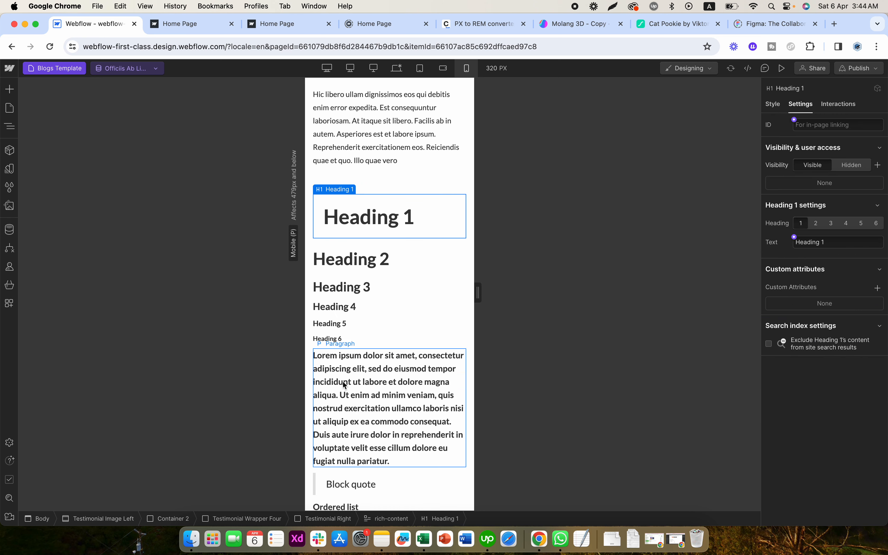
- Target the sample paragraph with the All Paragraphs selector nested inside rich-content
{"action": "left_click", "coordinate": [344, 387]}
{"action": "left_click", "coordinate": [772, 104]}
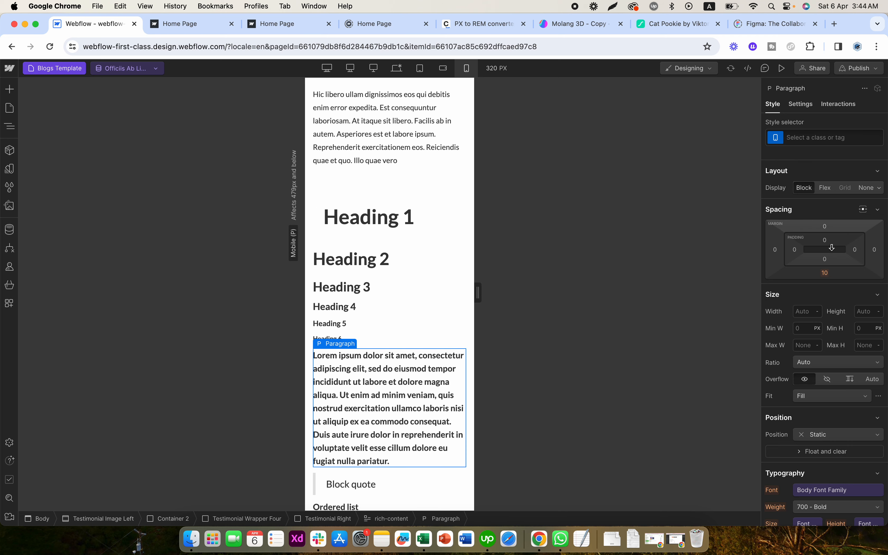
{"action": "left_click", "coordinate": [820, 137]}
{"action": "left_click", "coordinate": [793, 198]}
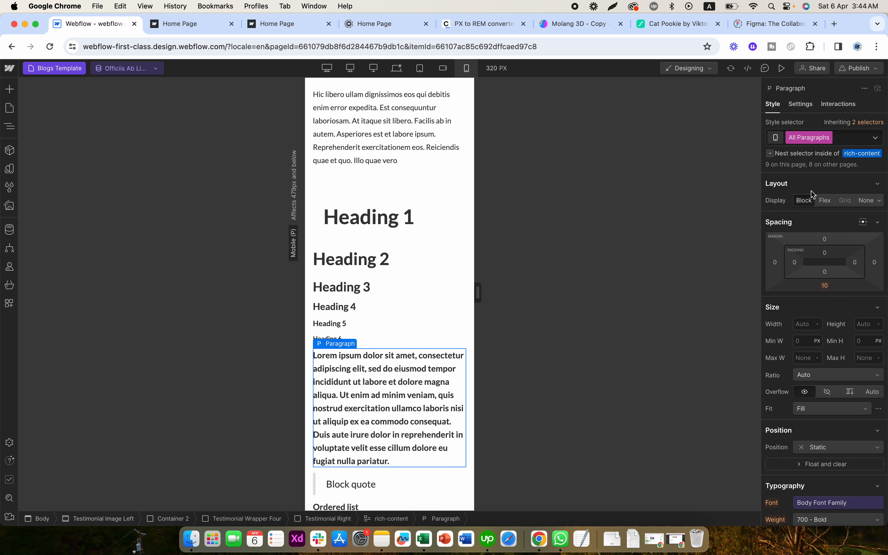
{"action": "left_click", "coordinate": [871, 154]}
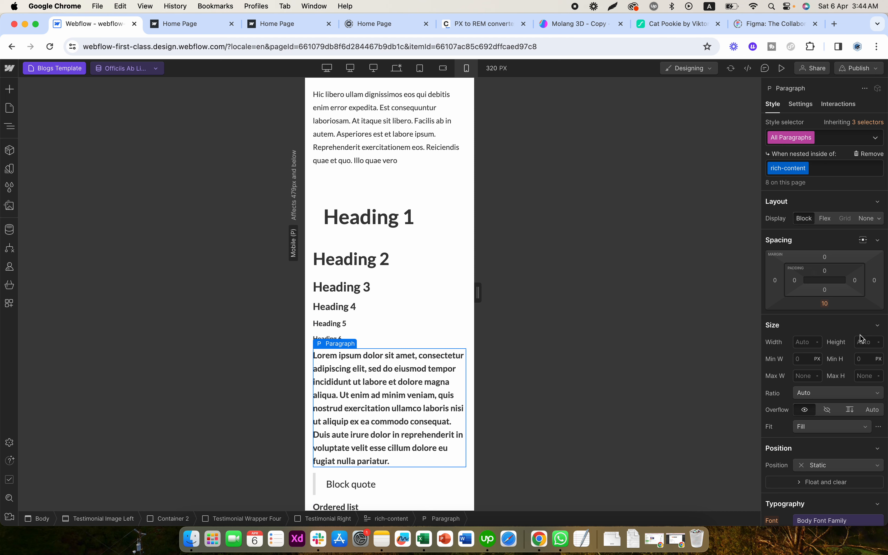
- Unlink the nested paragraphs' font size from its variable, set it to 14 px and set the weight to 400 - Normal
{"action": "scroll", "coordinate": [854, 373], "scroll_direction": "down", "scroll_amount": 5}
{"action": "scroll", "coordinate": [853, 371], "scroll_direction": "down", "scroll_amount": 1}
{"action": "left_click", "coordinate": [808, 385]}
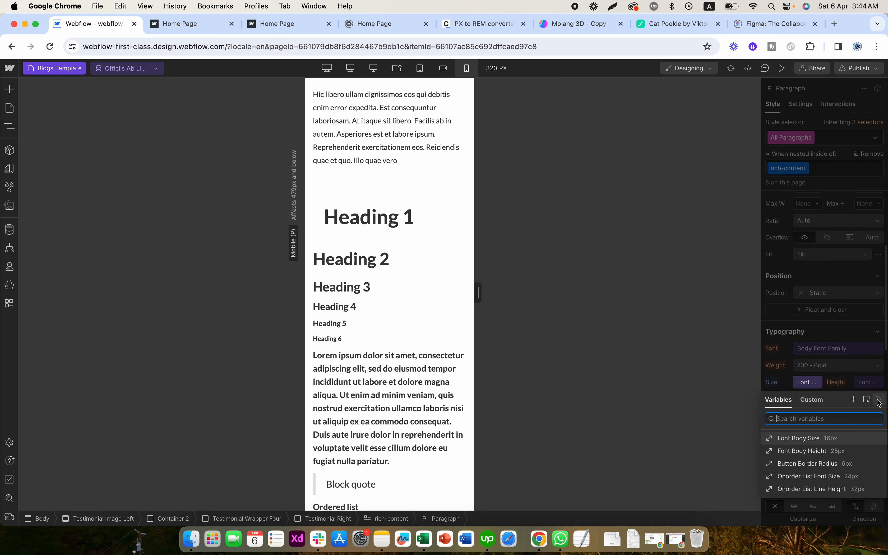
{"action": "left_click", "coordinate": [878, 400]}
{"action": "left_click", "coordinate": [801, 382]}
{"action": "type", "text": "14"}
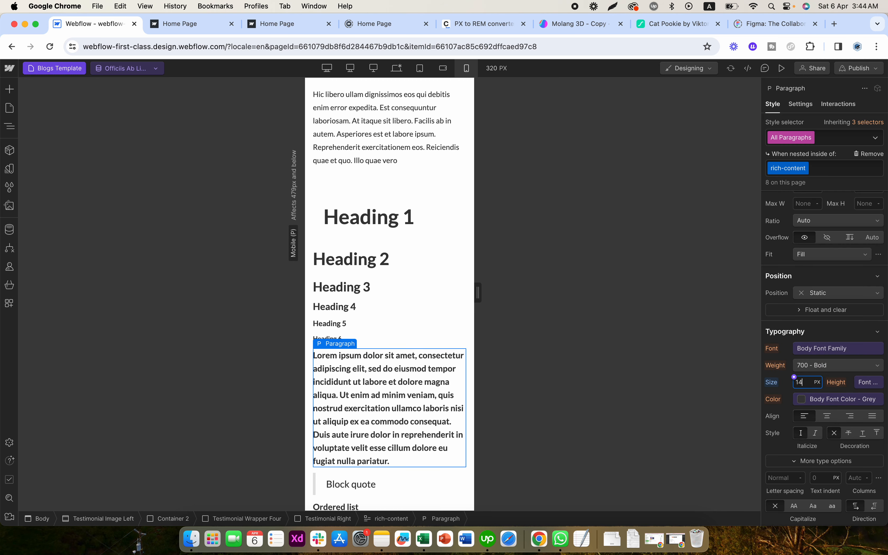
{"action": "key", "text": "Return"}
{"action": "left_click", "coordinate": [821, 366]}
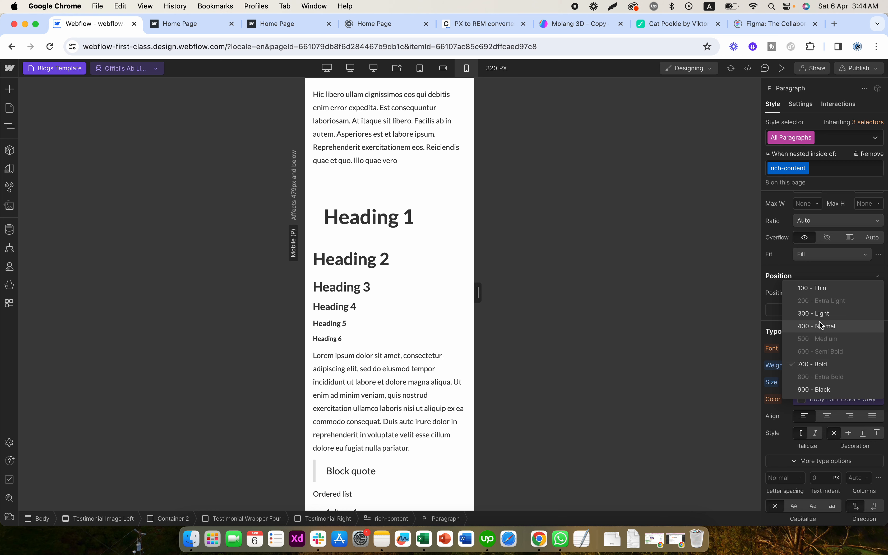
{"action": "left_click", "coordinate": [821, 327]}
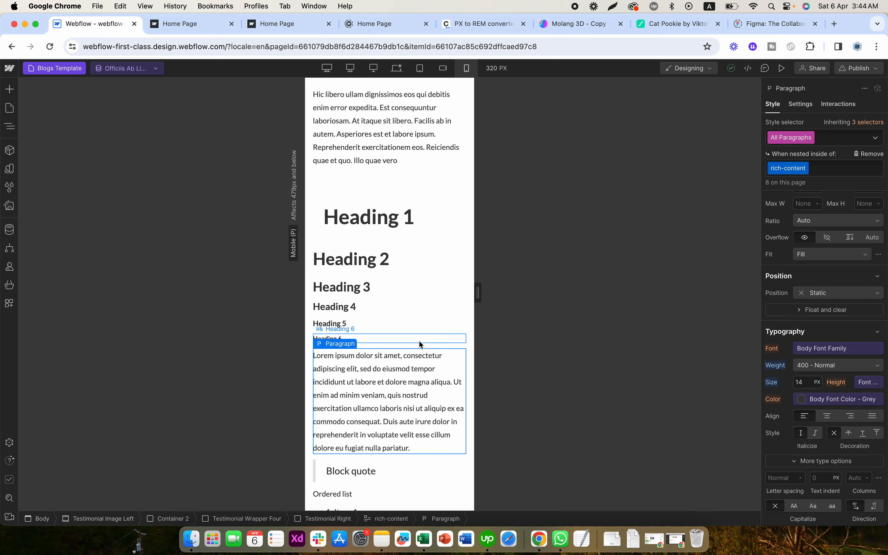
- Reconnect the rich-content block to the Content field of the Blogs collection
{"action": "left_click", "coordinate": [367, 338]}
{"action": "left_click", "coordinate": [418, 351]}
{"action": "left_click", "coordinate": [801, 104]}
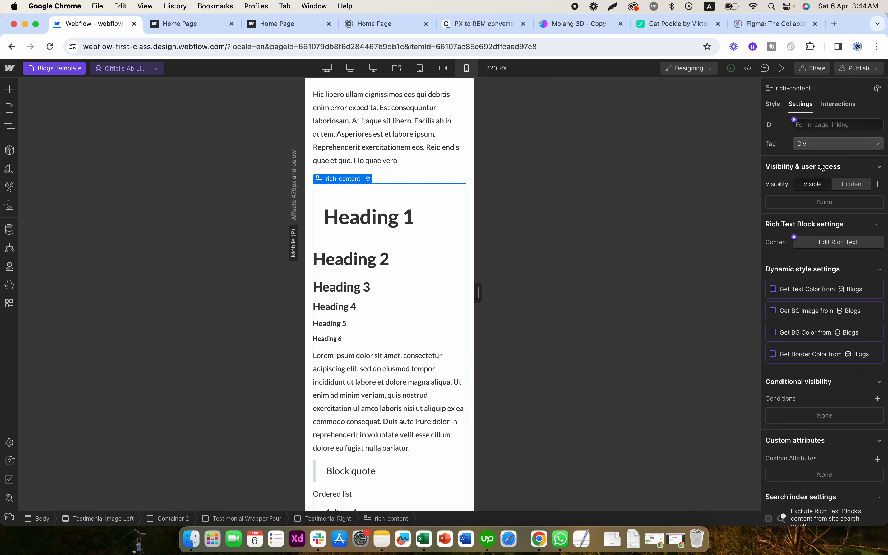
{"action": "left_click", "coordinate": [794, 237]}
{"action": "left_click", "coordinate": [794, 276]}
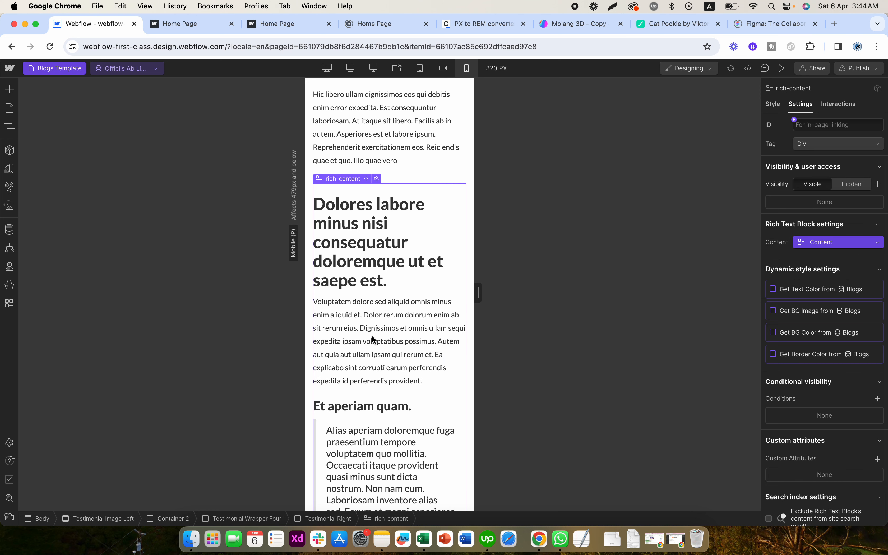
- Review the blog post on mobile portrait, switch to the base desktop breakpoint and check the rich text there
{"action": "scroll", "coordinate": [372, 338], "scroll_direction": "down", "scroll_amount": 20}
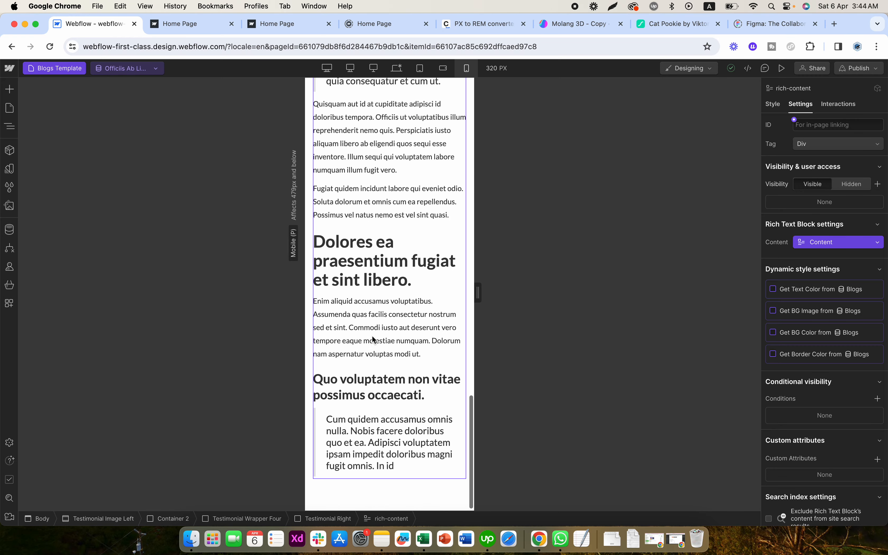
{"action": "scroll", "coordinate": [373, 338], "scroll_direction": "up", "scroll_amount": 20}
{"action": "left_click", "coordinate": [394, 299]}
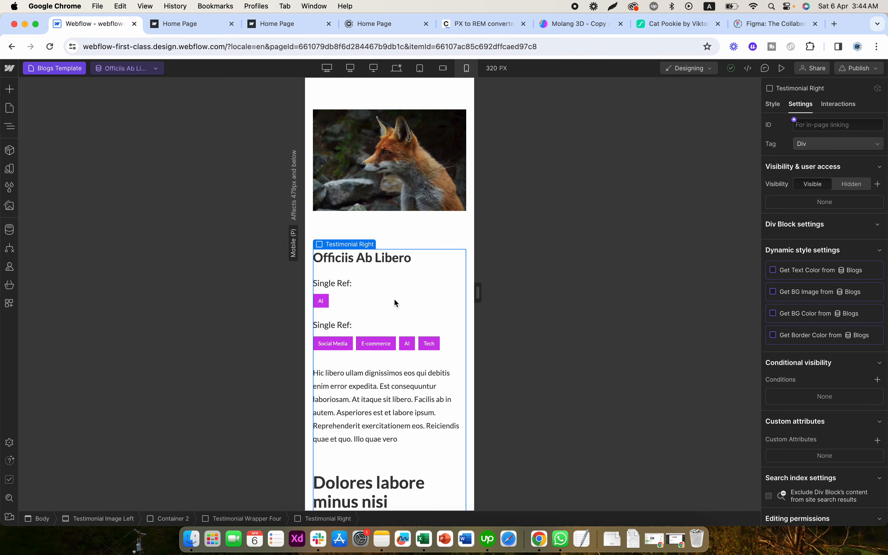
{"action": "left_click", "coordinate": [396, 68]}
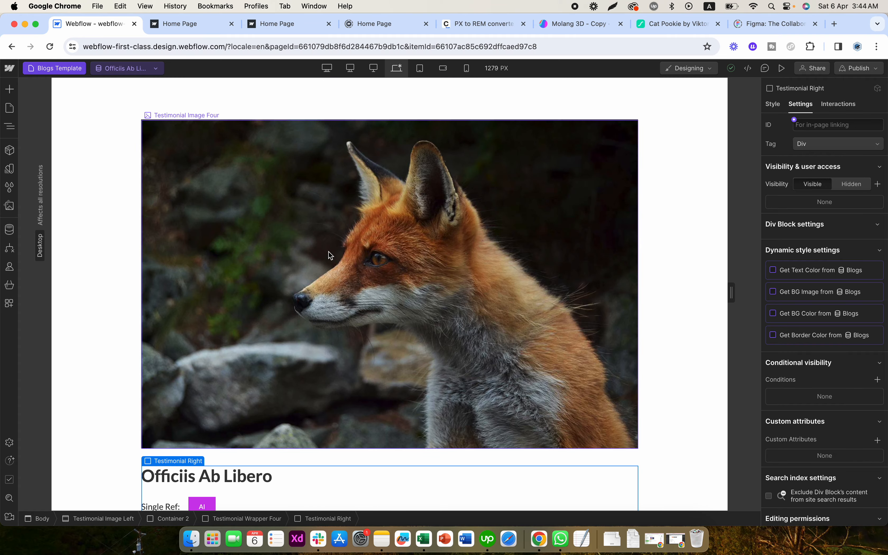
{"action": "scroll", "coordinate": [329, 253], "scroll_direction": "down", "scroll_amount": 15}
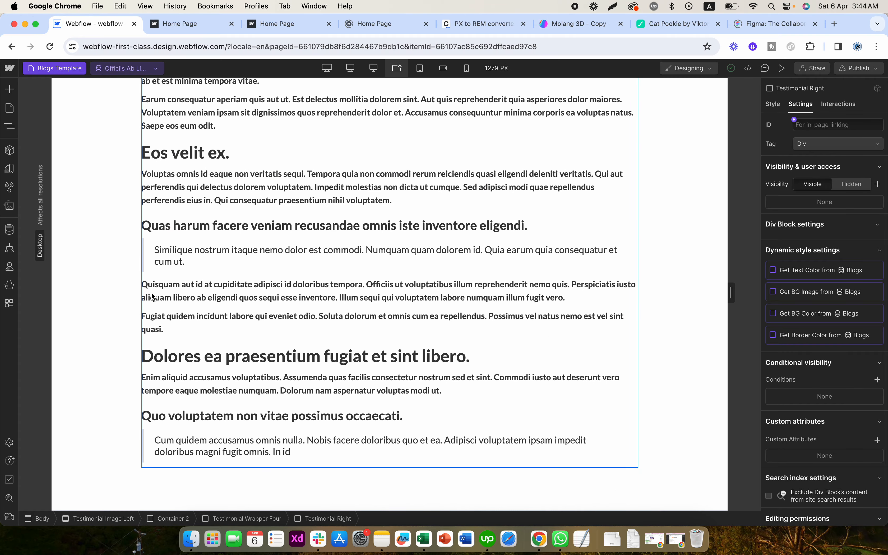
{"action": "left_click", "coordinate": [117, 299]}
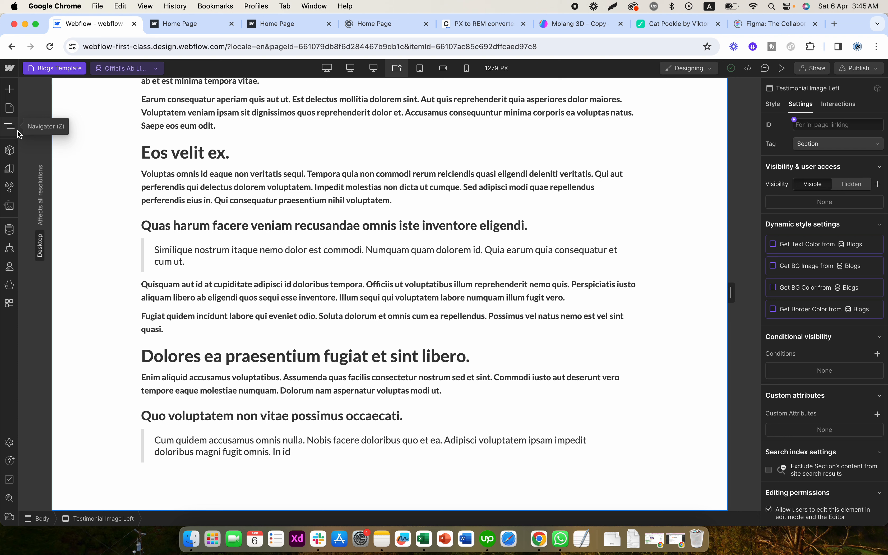
- Disconnect the rich-content block from the Blogs Content field at the desktop breakpoint
{"action": "left_click", "coordinate": [208, 277]}
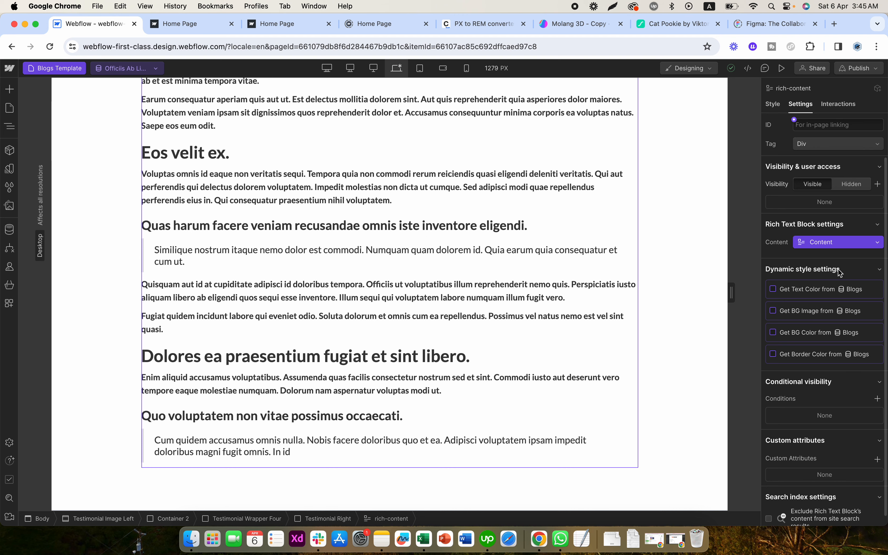
{"action": "left_click", "coordinate": [816, 243]}
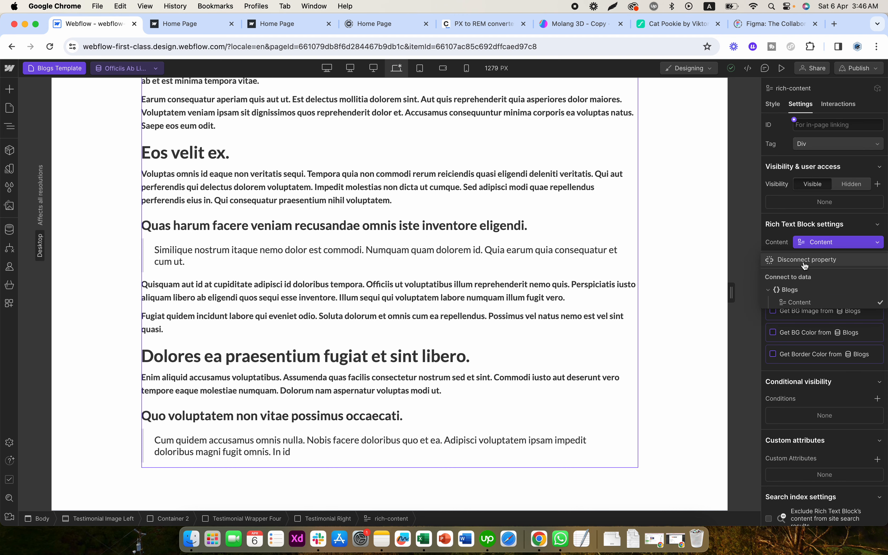
{"action": "left_click", "coordinate": [807, 259]}
- Set the font weight of paragraphs nested in rich-content to 400 - Normal at the desktop breakpoint
{"action": "left_click", "coordinate": [771, 104]}
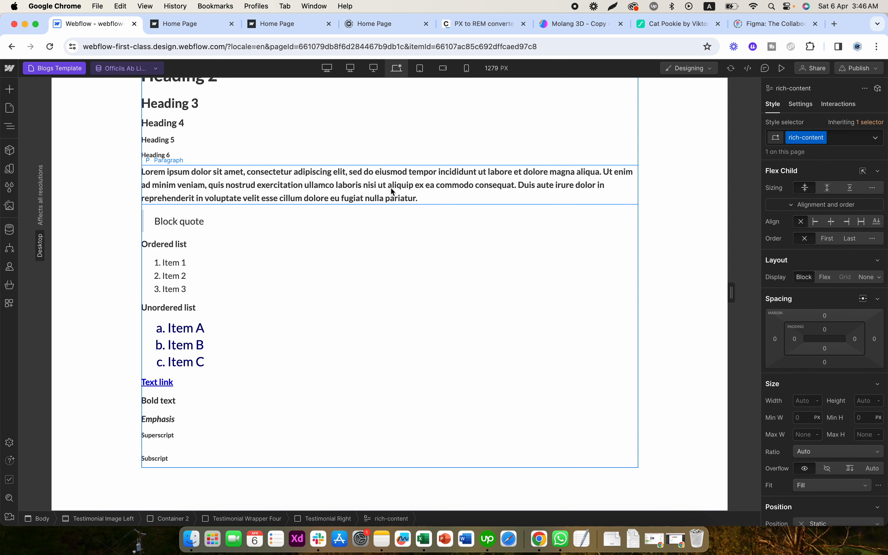
{"action": "left_click", "coordinate": [371, 198]}
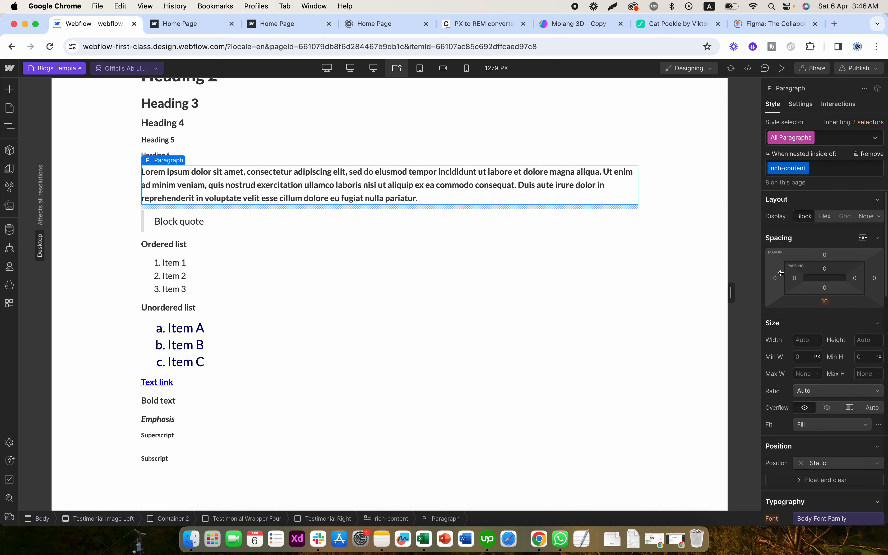
{"action": "scroll", "coordinate": [809, 367], "scroll_direction": "down", "scroll_amount": 5}
{"action": "left_click", "coordinate": [809, 381]}
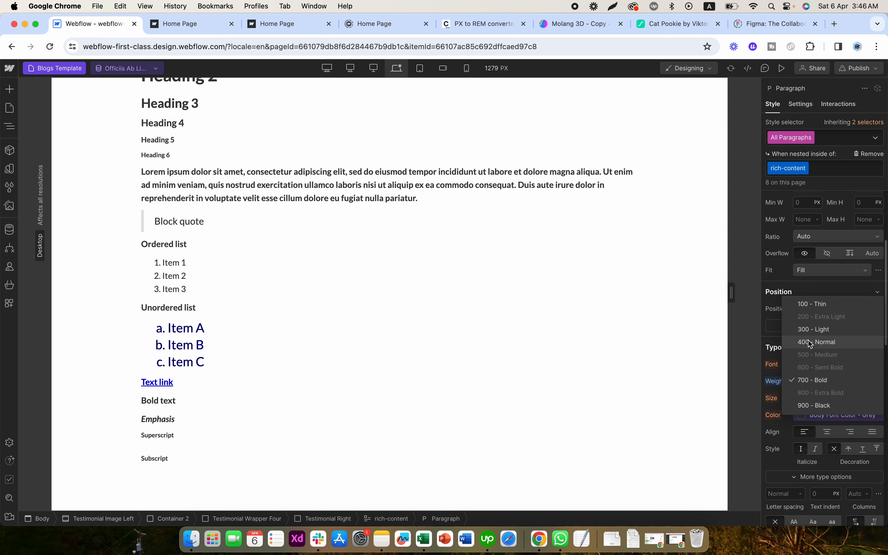
{"action": "left_click", "coordinate": [811, 342]}
- Unlink the nested paragraphs' font size from its variable and set it to 18 px
{"action": "left_click", "coordinate": [807, 399]}
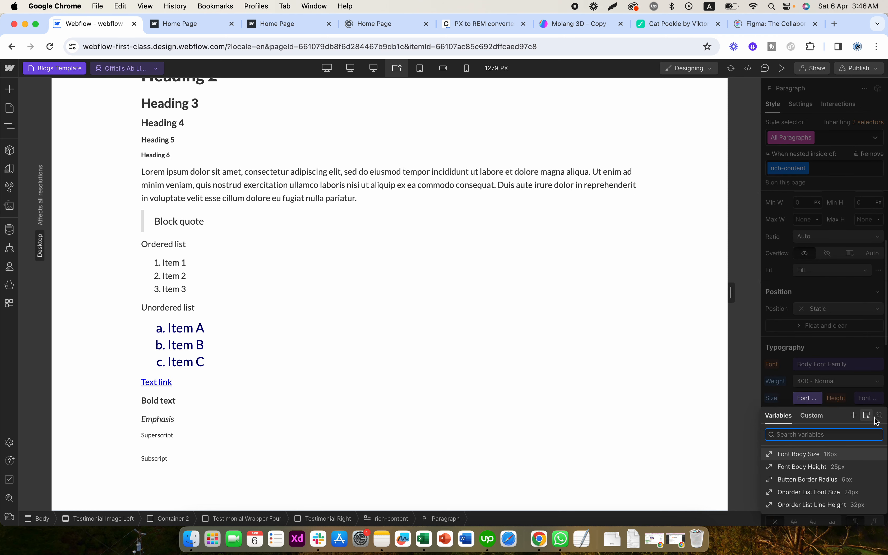
{"action": "left_click", "coordinate": [807, 415]}
{"action": "type", "text": "1"}
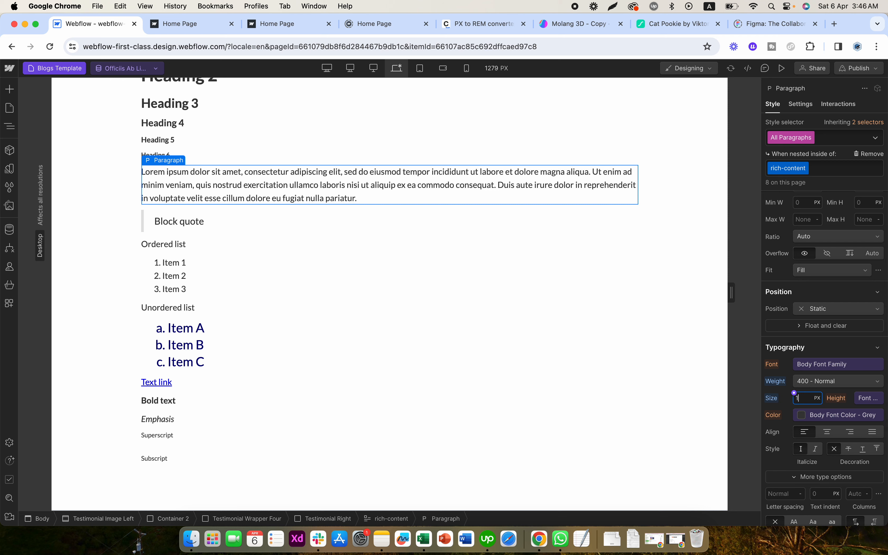
{"action": "type", "text": "8"}
{"action": "left_click", "coordinate": [471, 246]}
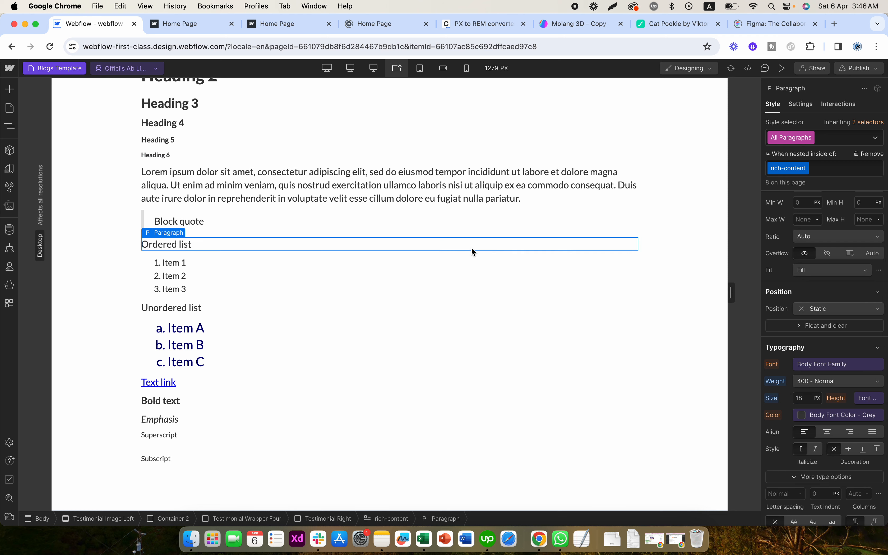
- Select the whole rich-content block and reconnect it to the Content field of the Blogs collection
{"action": "left_click", "coordinate": [432, 158]}
{"action": "key", "text": "Escape"}
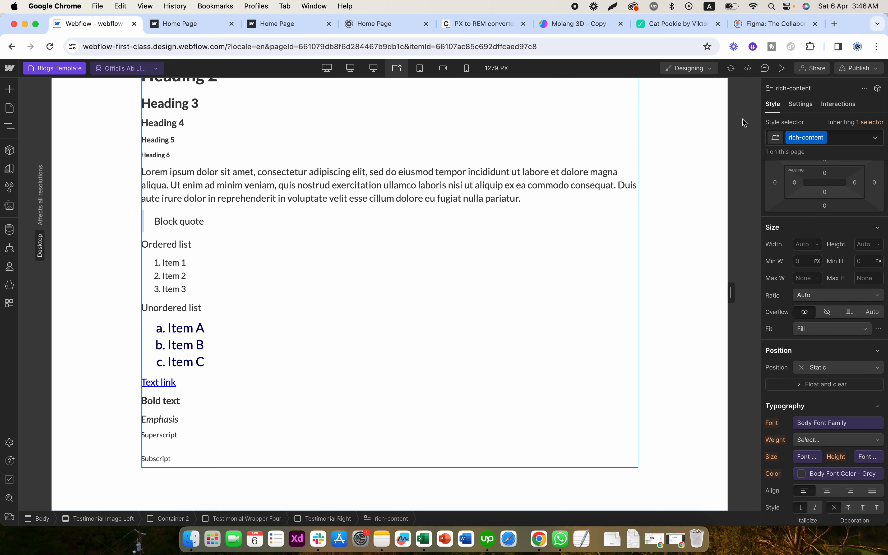
{"action": "left_click", "coordinate": [801, 104]}
{"action": "left_click", "coordinate": [794, 237]}
{"action": "left_click", "coordinate": [802, 276]}
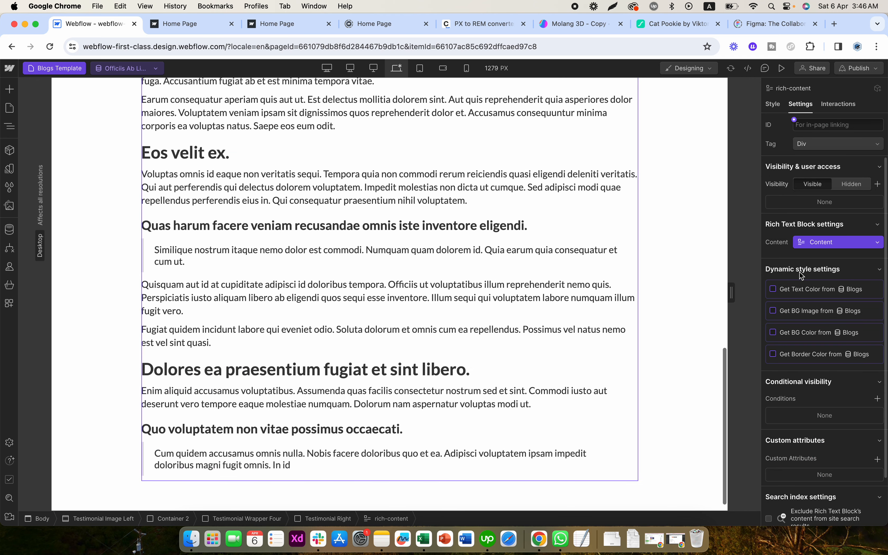
- Review the desktop blog post from the rich text up to the main image and check its element structure
{"action": "scroll", "coordinate": [457, 278], "scroll_direction": "up", "scroll_amount": 3}
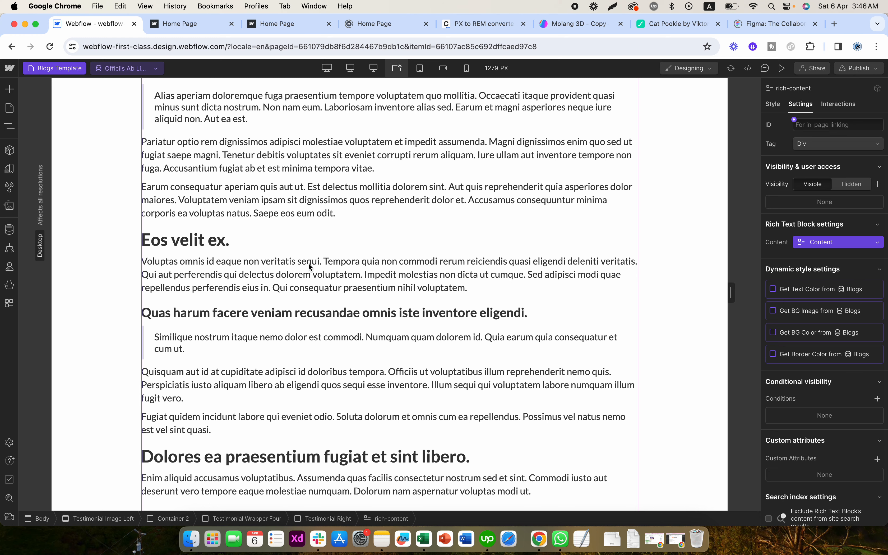
{"action": "scroll", "coordinate": [329, 193], "scroll_direction": "up", "scroll_amount": 8}
{"action": "scroll", "coordinate": [329, 198], "scroll_direction": "up", "scroll_amount": 1}
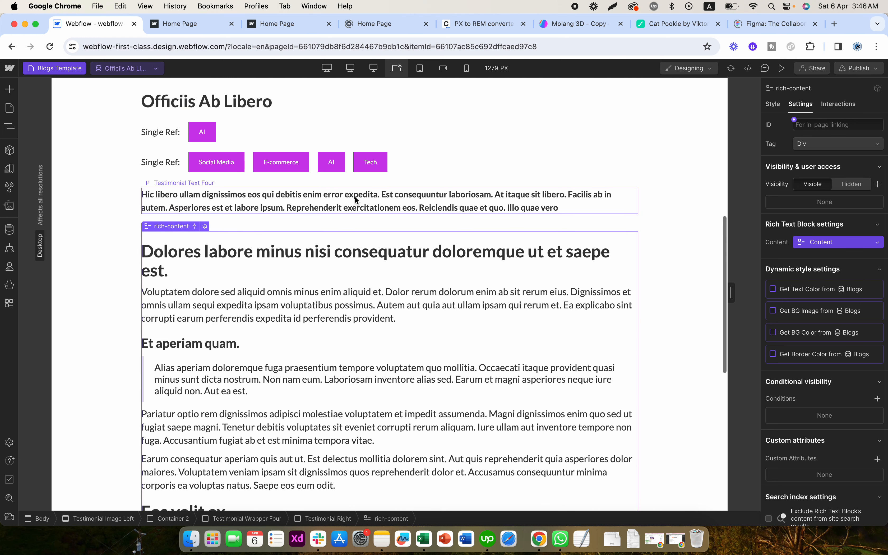
{"action": "left_click", "coordinate": [437, 203]}
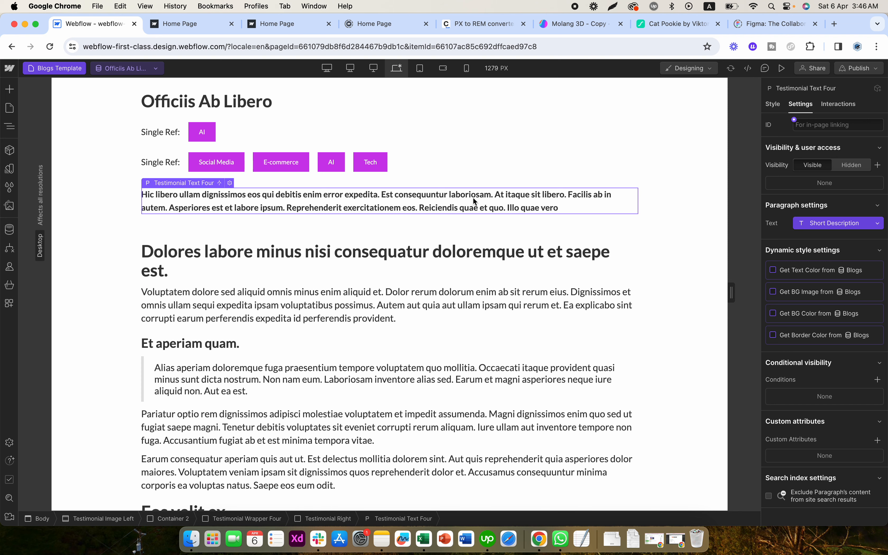
{"action": "left_click", "coordinate": [377, 279]}
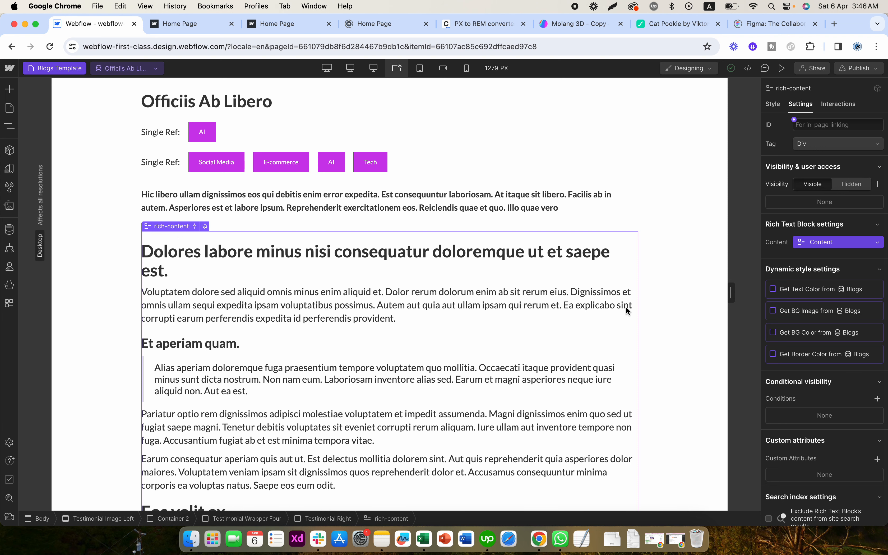
{"action": "left_click", "coordinate": [673, 271]}
{"action": "scroll", "coordinate": [672, 271], "scroll_direction": "up", "scroll_amount": 5}
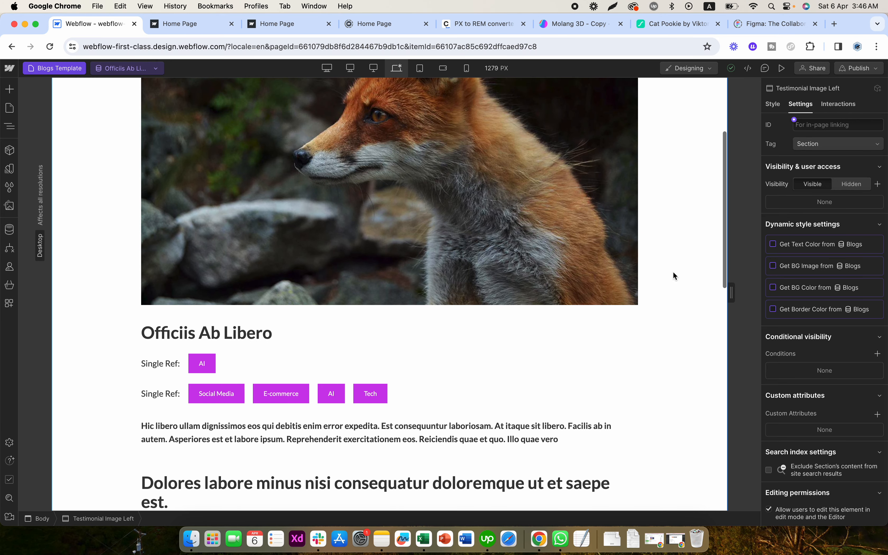
{"action": "scroll", "coordinate": [673, 275], "scroll_direction": "up", "scroll_amount": 2}
{"action": "left_click", "coordinate": [344, 263]}
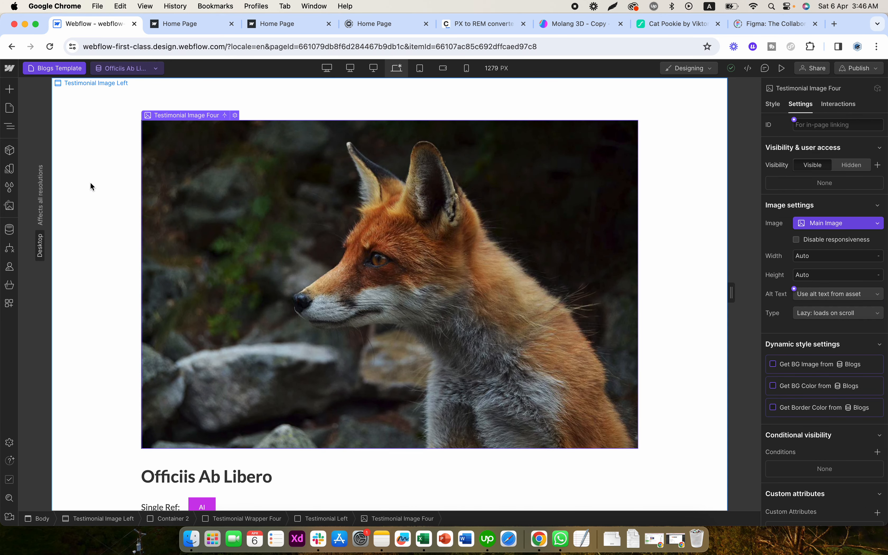
{"action": "left_click", "coordinate": [9, 126]}
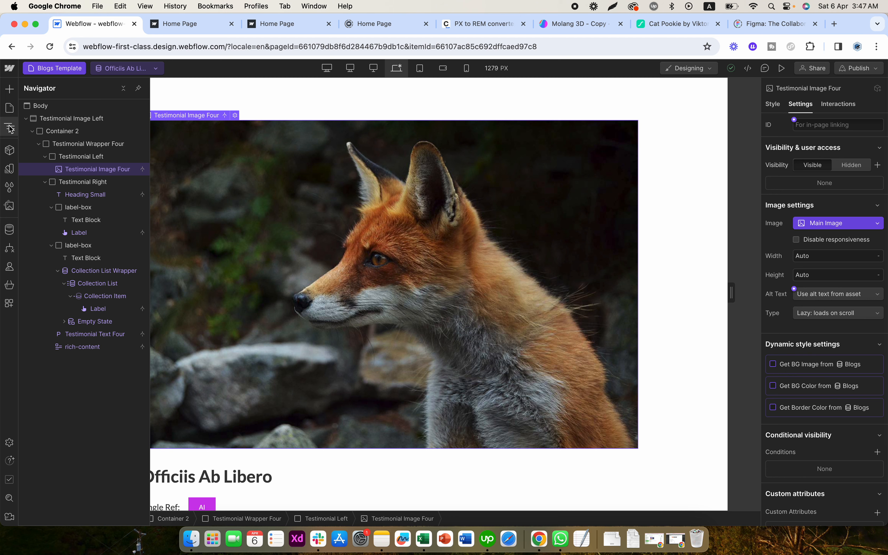
{"action": "left_click", "coordinate": [11, 127]}
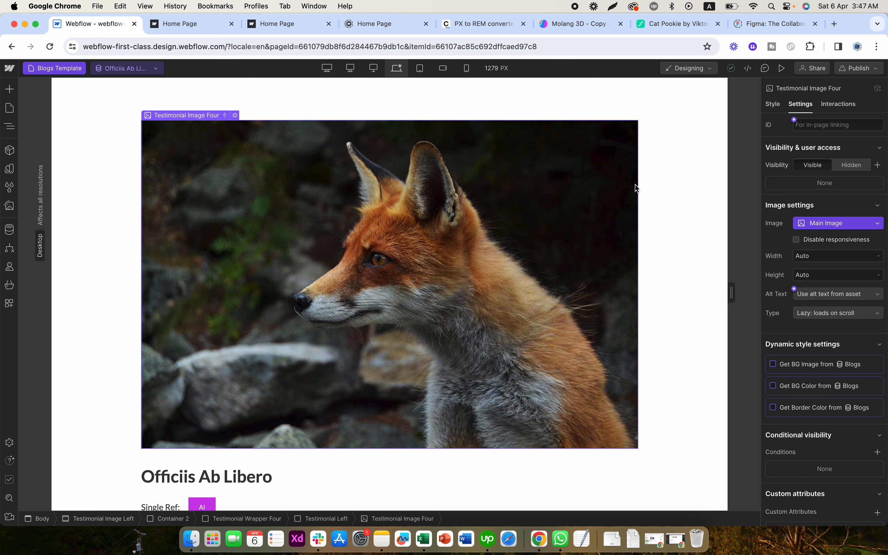
{"action": "left_click", "coordinate": [679, 181]}
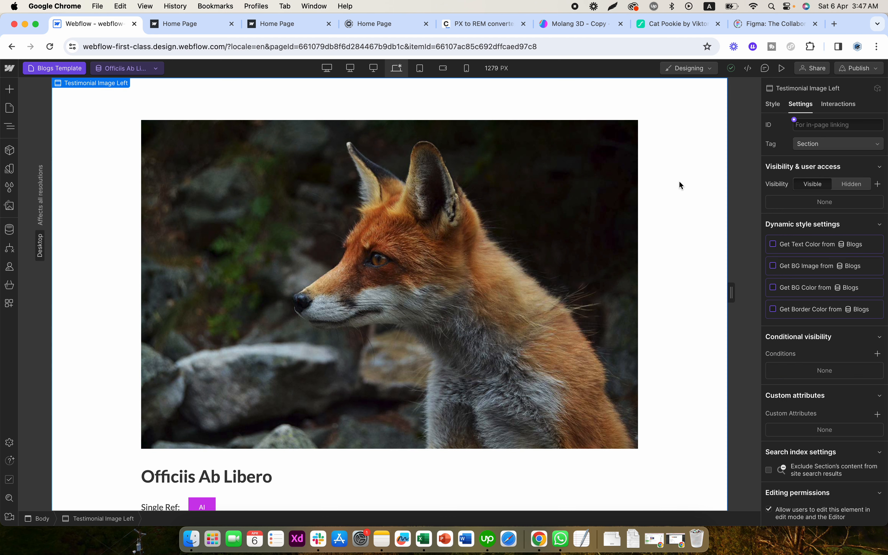